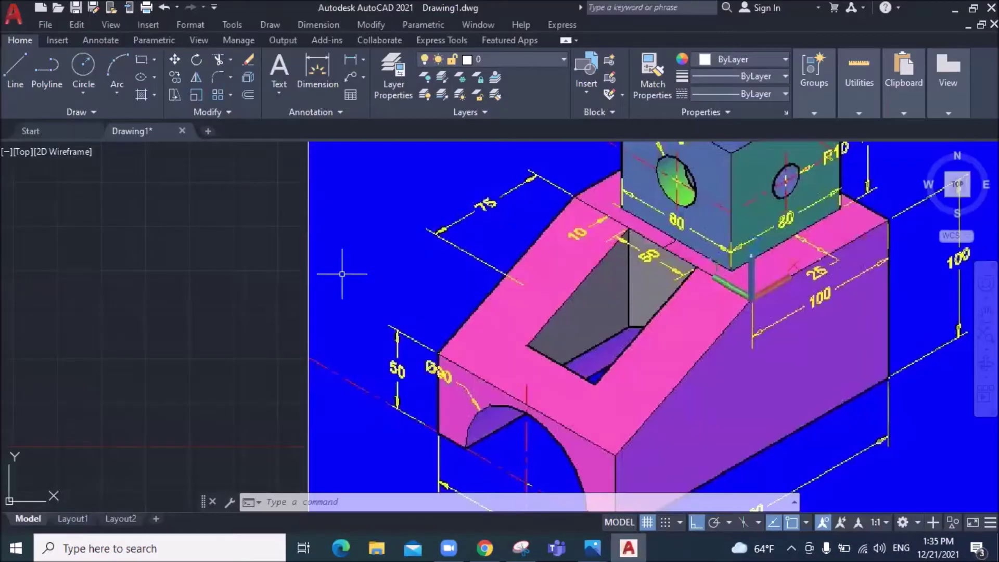
# In Drawing Units (Format > Units), set the insertion scale to Millimeters and confirm
pyautogui.scroll(-4, 342, 274)
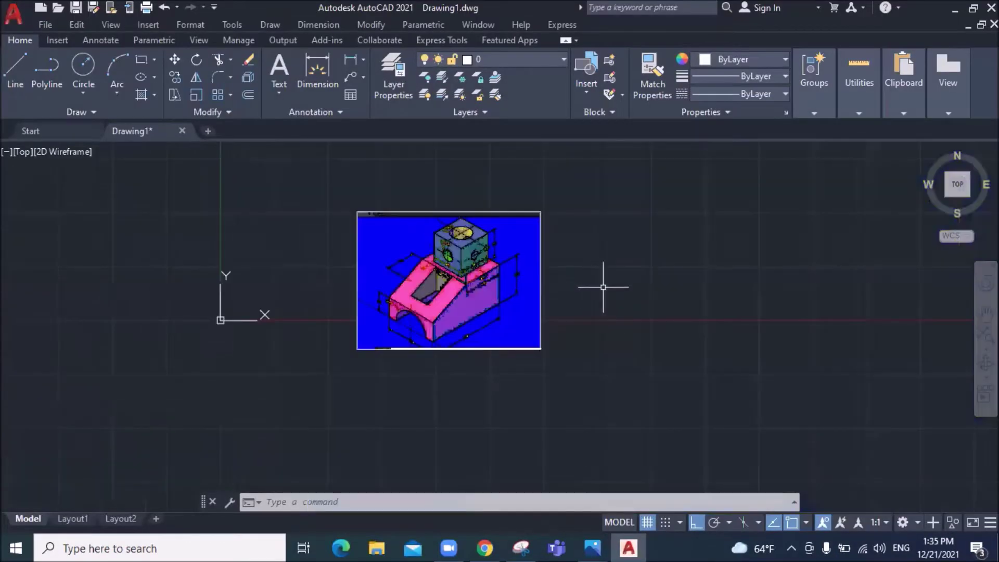
pyautogui.scroll(3, 595, 287)
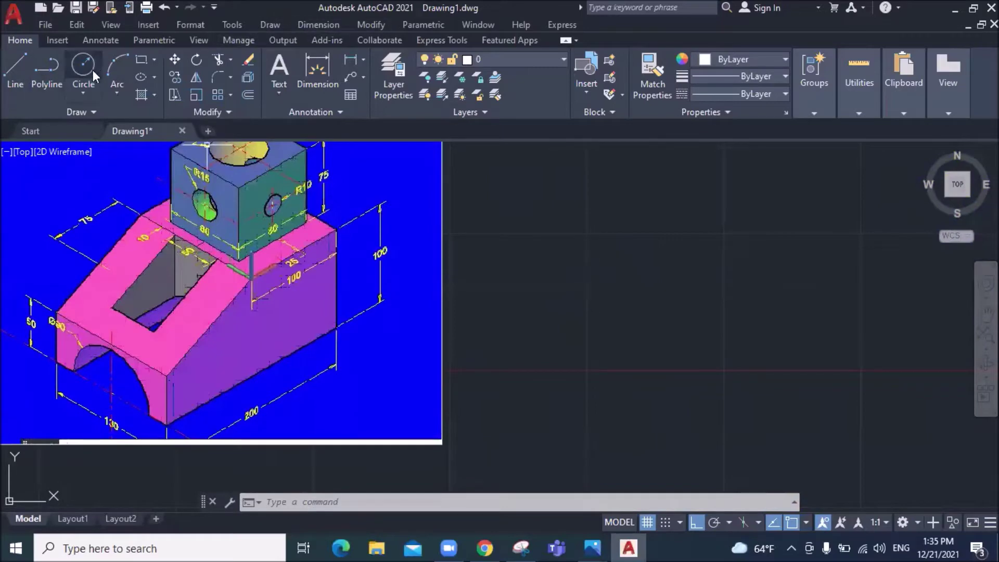
pyautogui.click(199, 26)
pyautogui.click(223, 292)
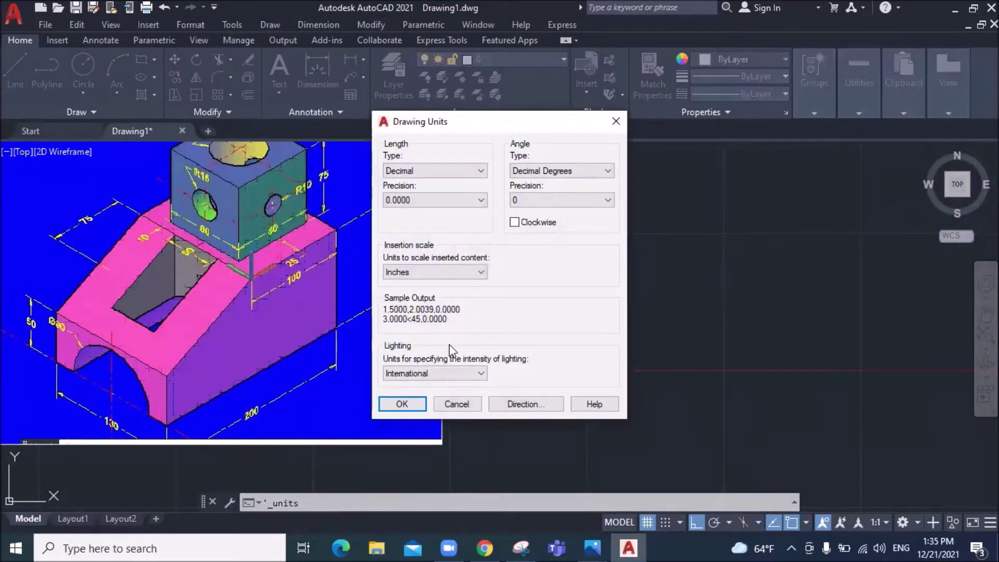
pyautogui.click(457, 272)
pyautogui.click(416, 328)
pyautogui.click(411, 404)
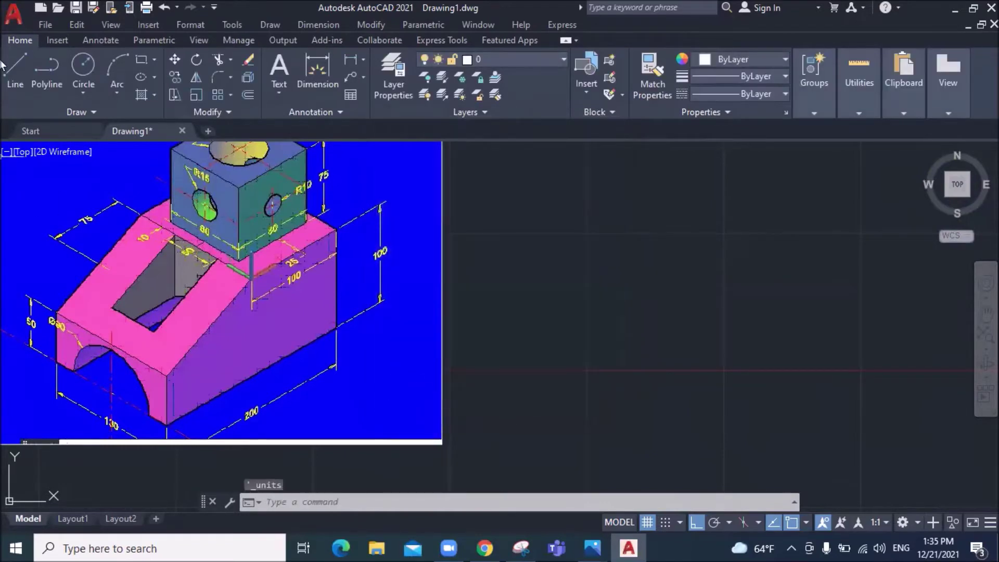
# Create a new layer named Axe and give it the colour red
pyautogui.click(394, 73)
pyautogui.rightClick(197, 141)
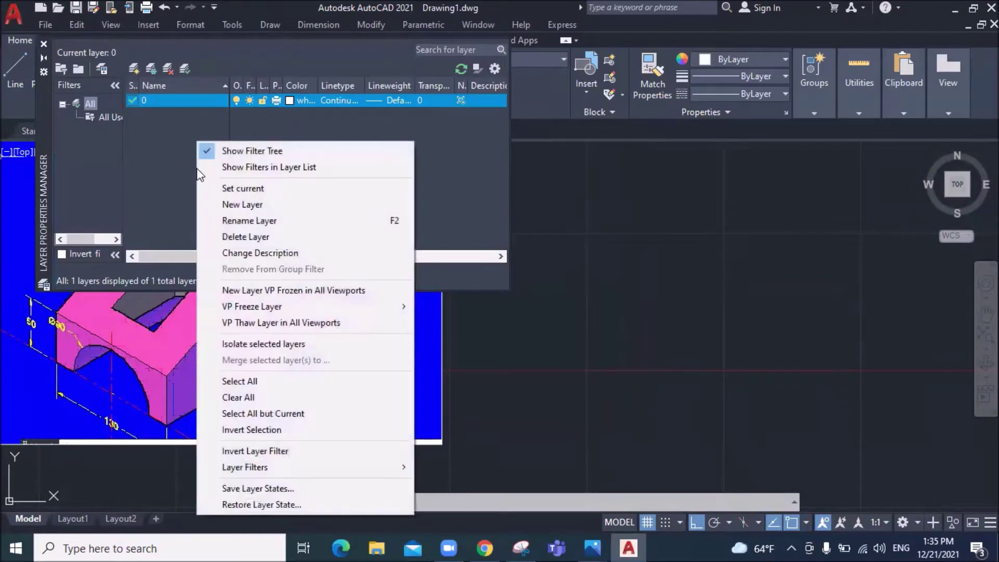
pyautogui.click(239, 206)
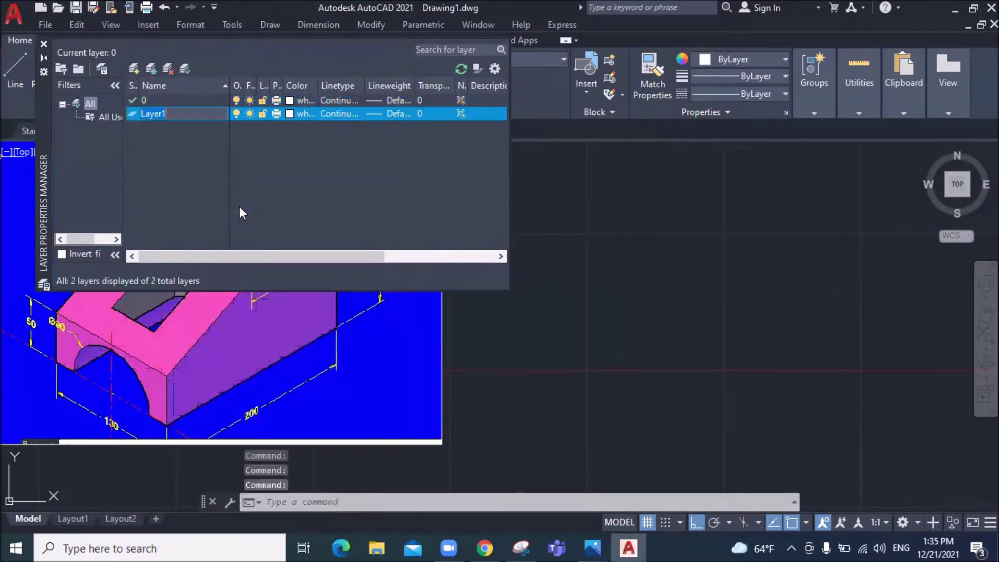
pyautogui.write('Axe')
pyautogui.click(289, 112)
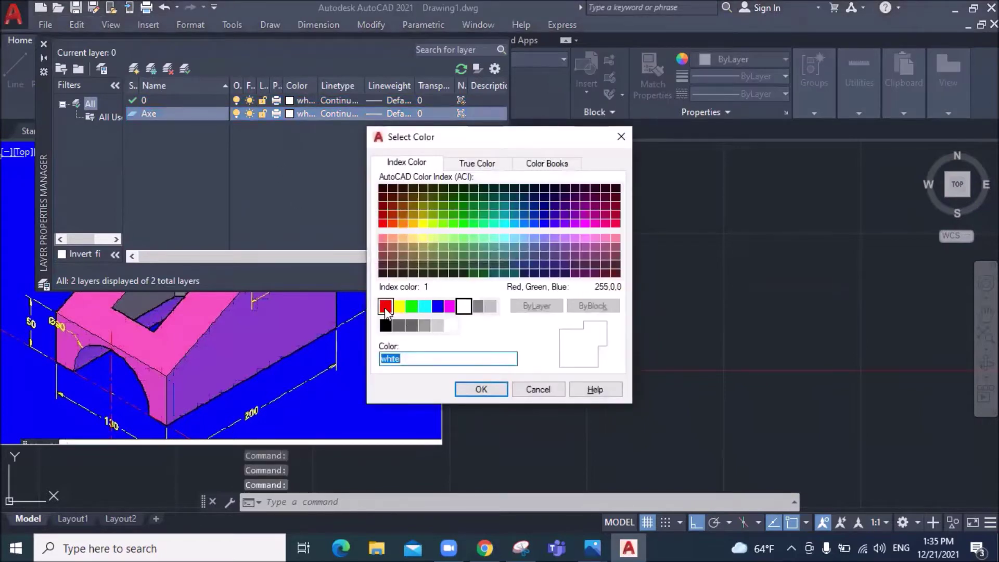
pyautogui.click(386, 307)
pyautogui.click(481, 389)
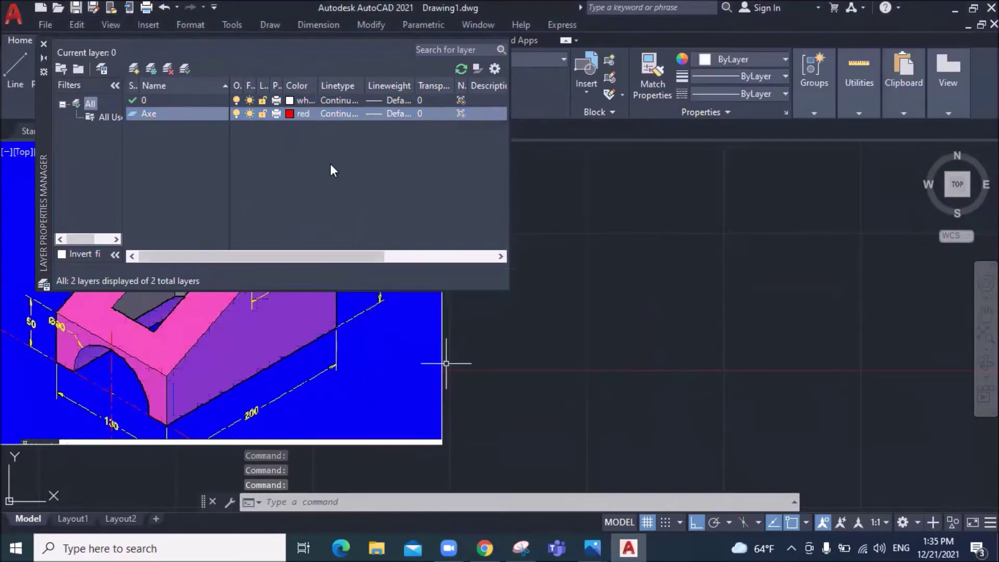
# Load the CENTER linetype and assign it to the Axe layer
pyautogui.click(333, 112)
pyautogui.click(531, 351)
pyautogui.click(435, 289)
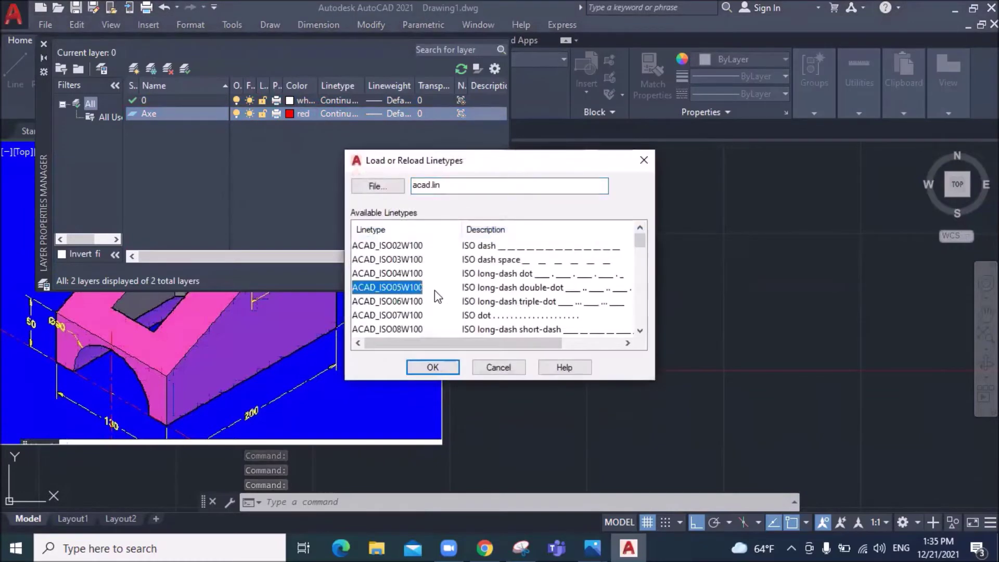
pyautogui.scroll(-6, 436, 292)
pyautogui.click(388, 245)
pyautogui.press('Return')
pyautogui.click(379, 234)
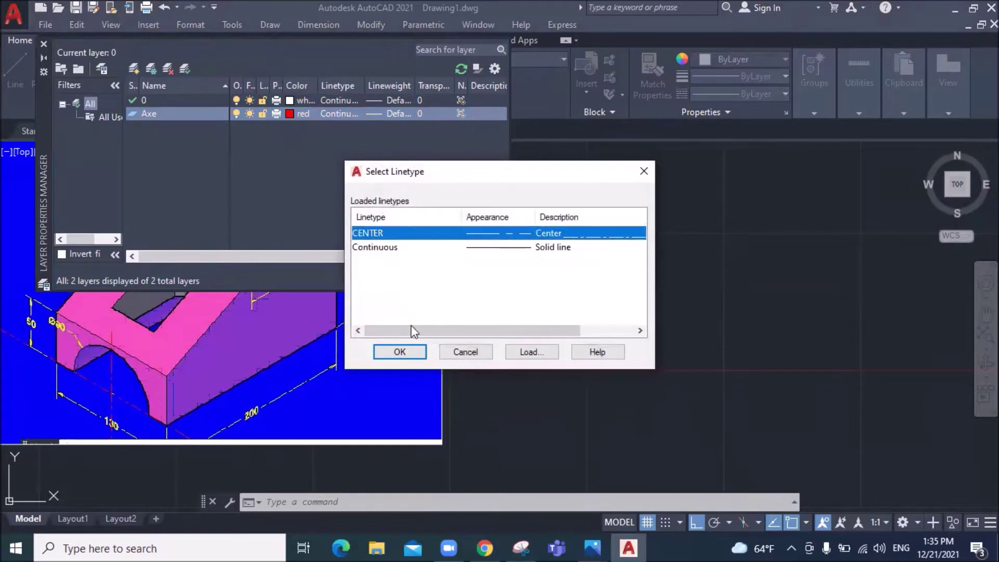
pyautogui.click(400, 352)
# Add a white, Continuous-linetype layer named Plan and close the layer manager
pyautogui.rightClick(156, 177)
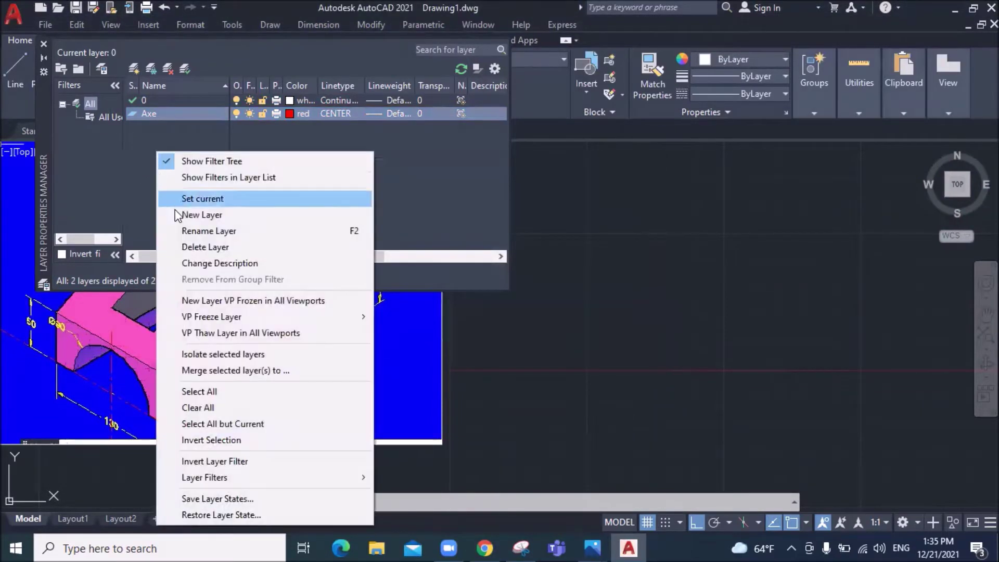
pyautogui.click(192, 214)
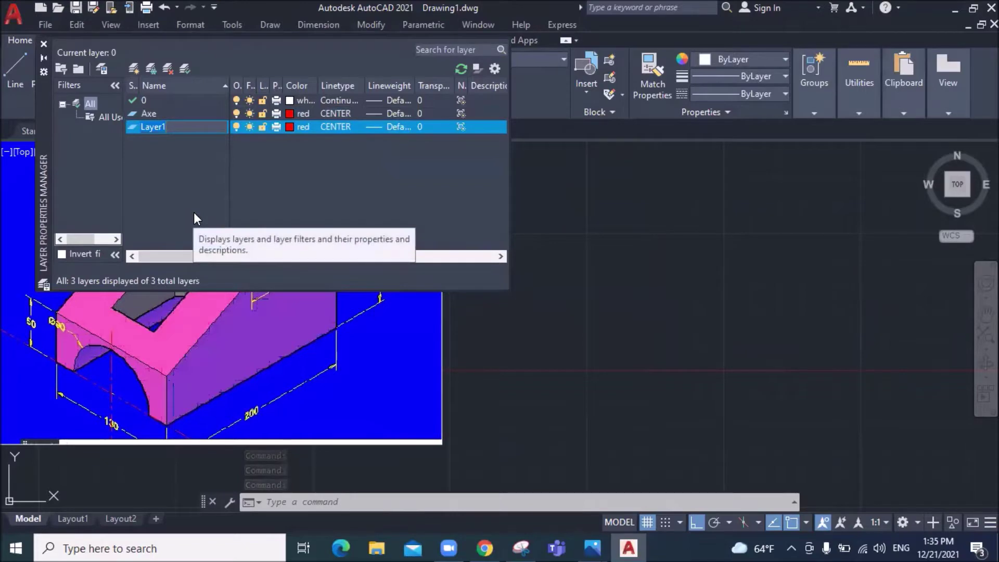
pyautogui.write('Plan')
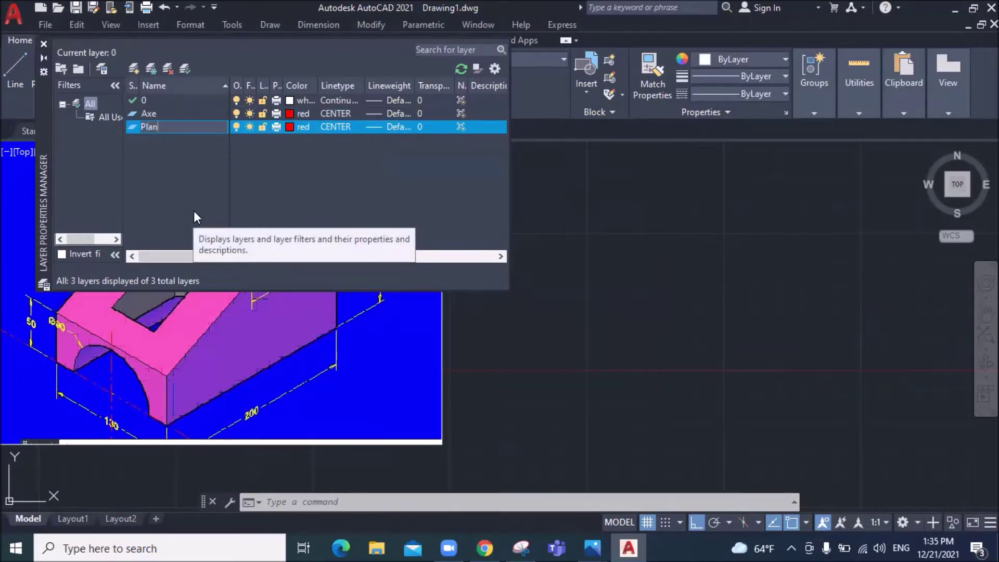
pyautogui.press('Return')
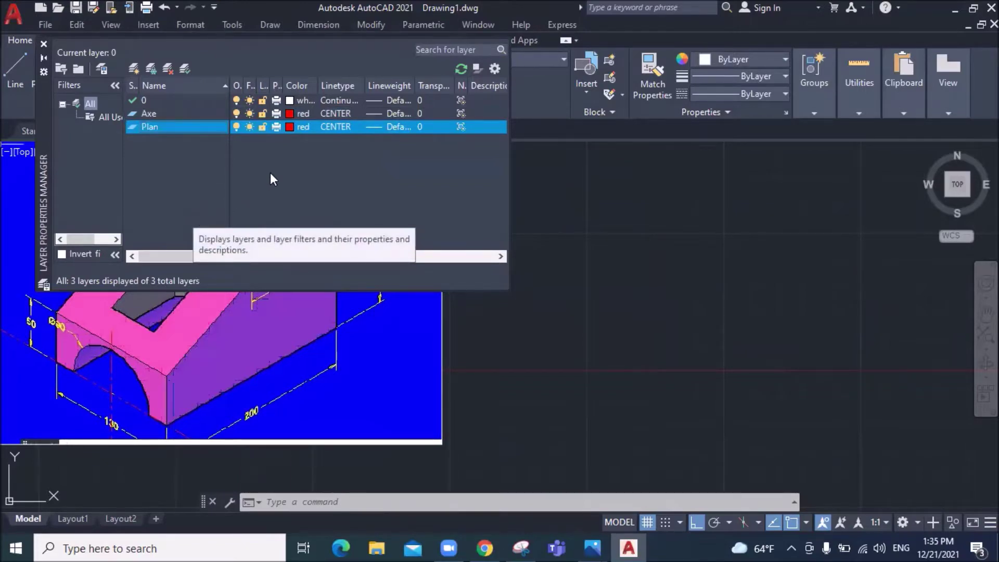
pyautogui.click(294, 122)
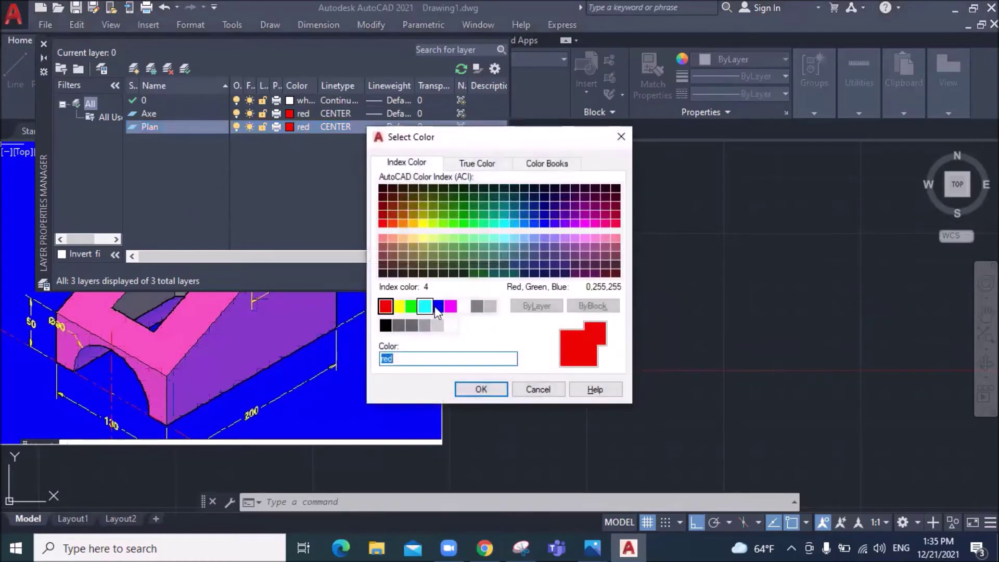
pyautogui.click(465, 304)
pyautogui.click(481, 386)
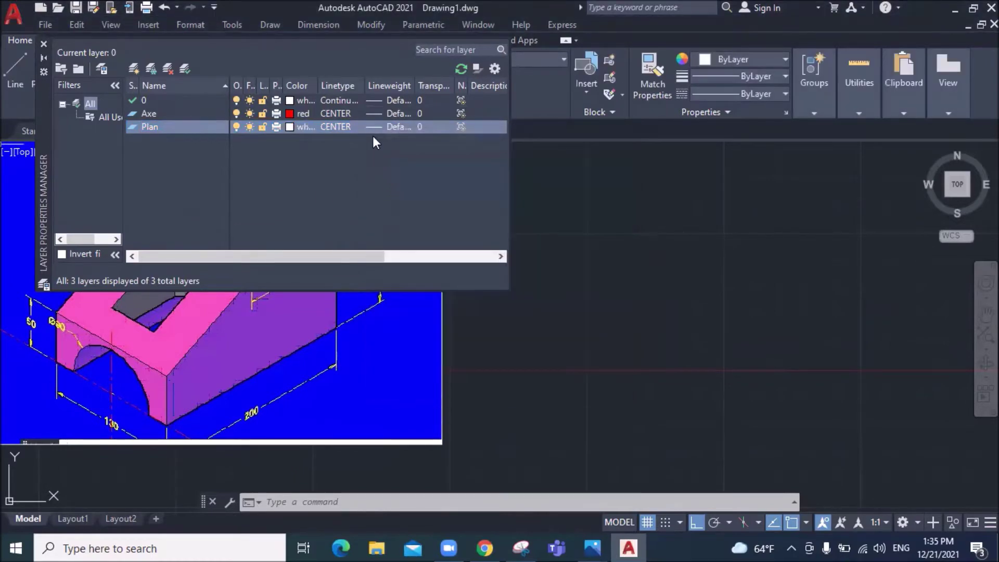
pyautogui.click(343, 127)
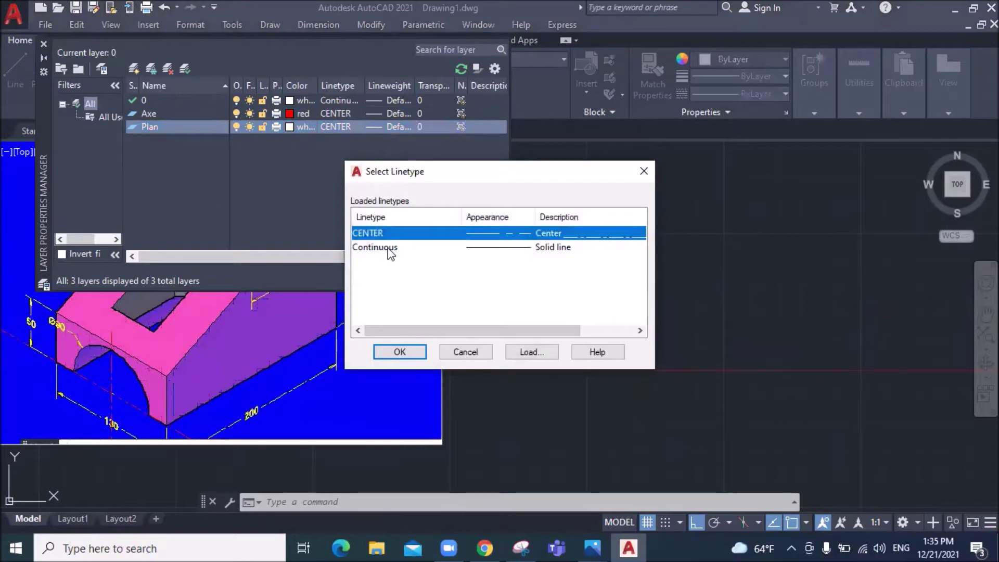
pyautogui.click(391, 248)
pyautogui.click(401, 352)
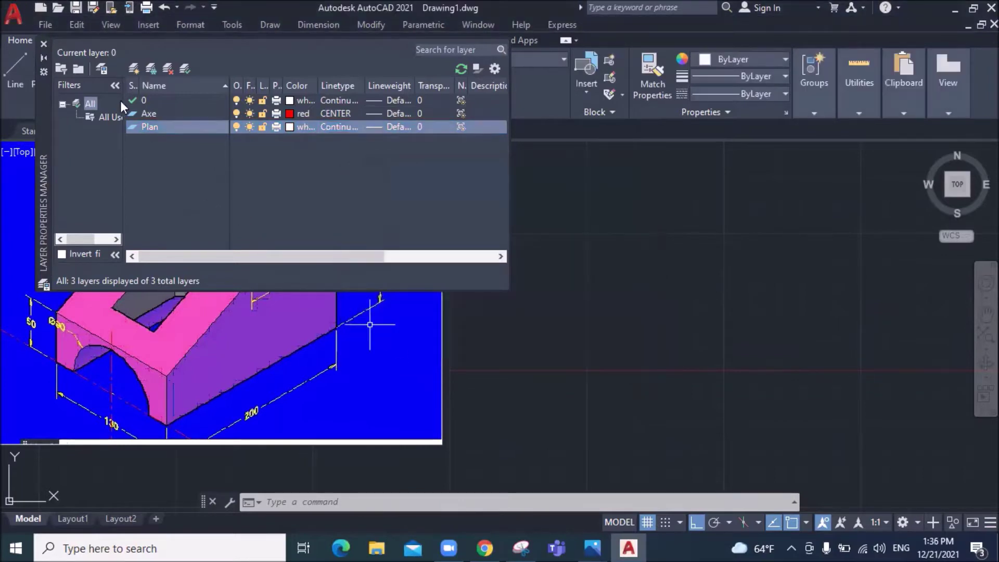
pyautogui.click(45, 43)
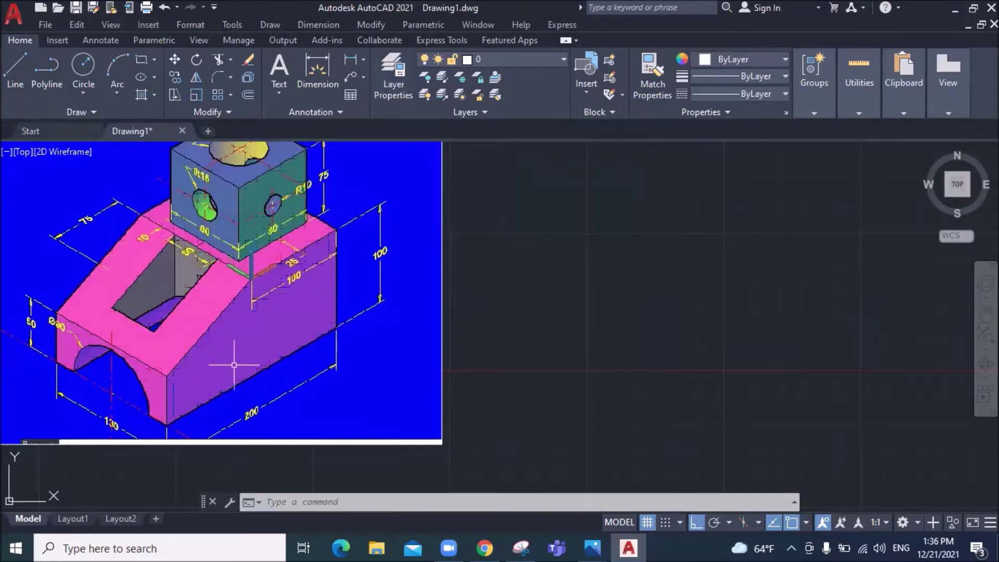
pyautogui.scroll(-3, 241, 396)
pyautogui.scroll(3, 240, 396)
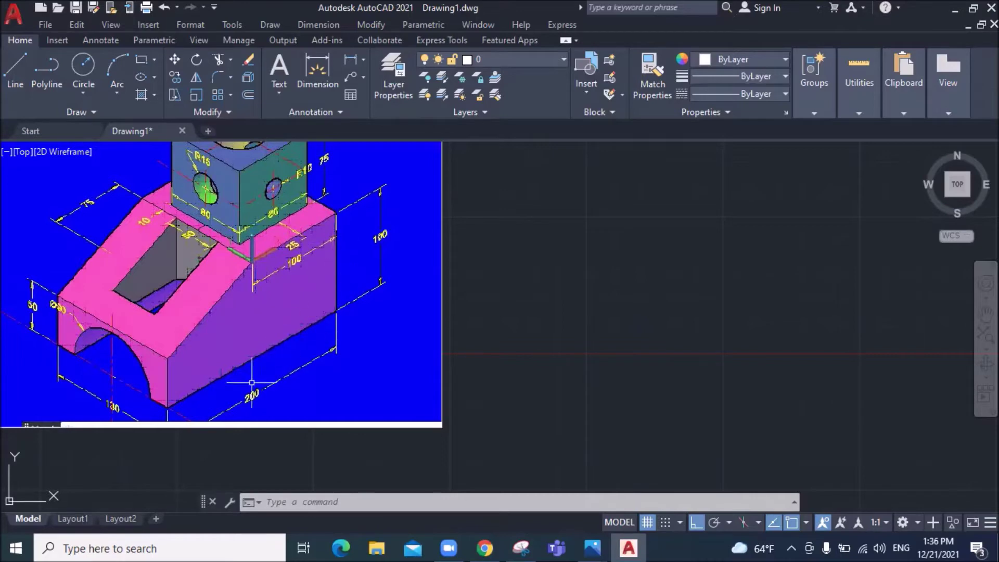
pyautogui.scroll(3, 129, 409)
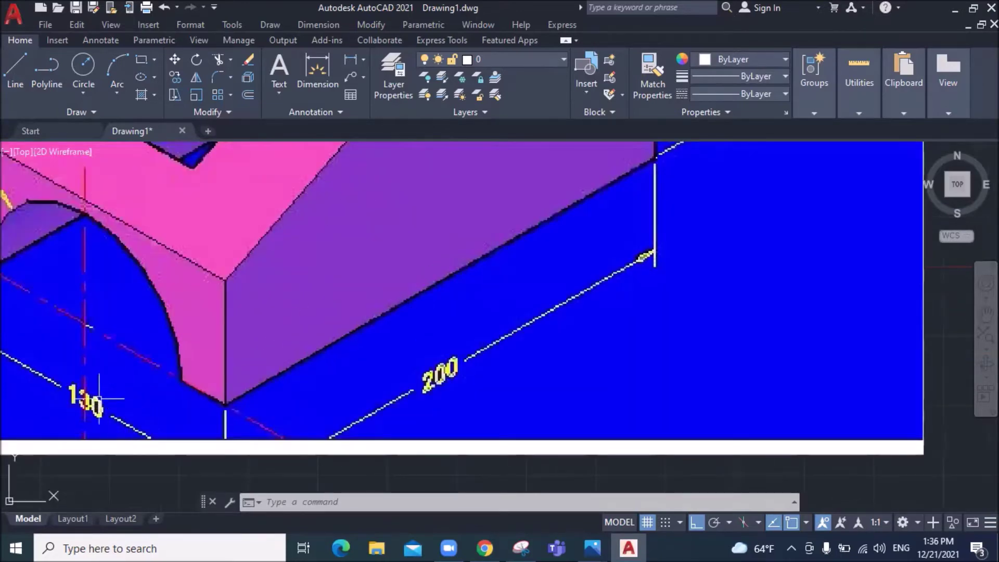
pyautogui.scroll(-4, 99, 398)
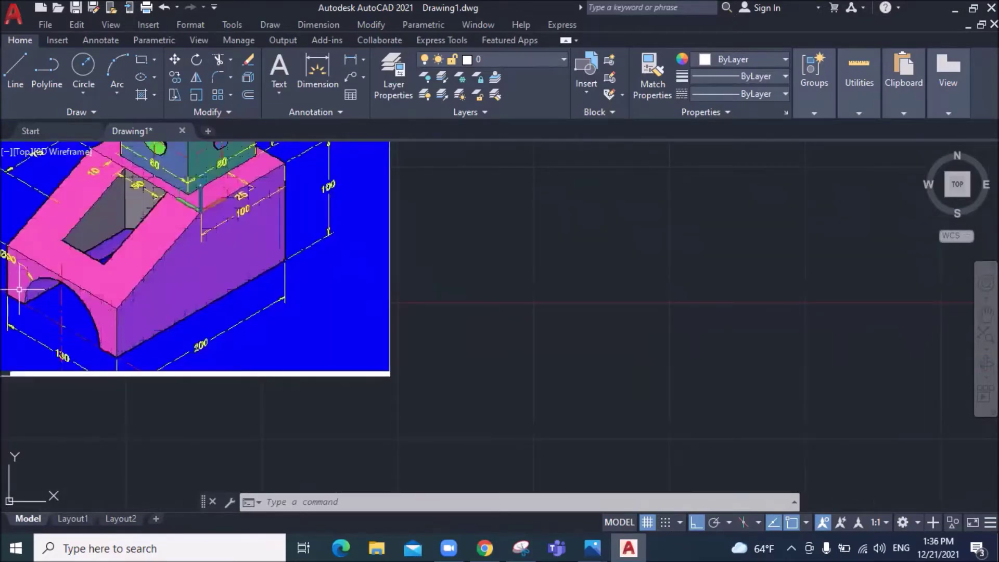
pyautogui.scroll(-2, 19, 290)
pyautogui.scroll(4, 18, 284)
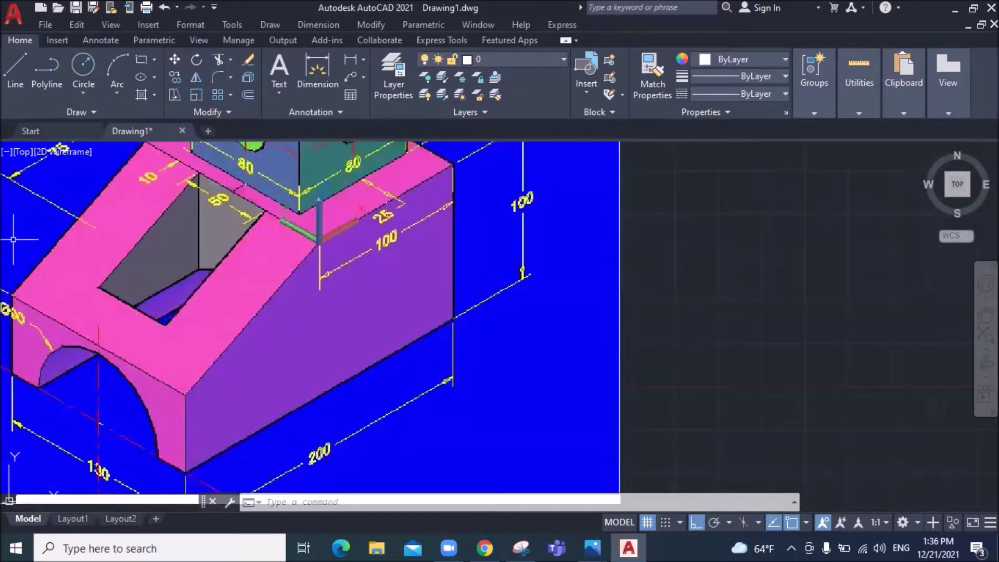
pyautogui.scroll(-2, 13, 240)
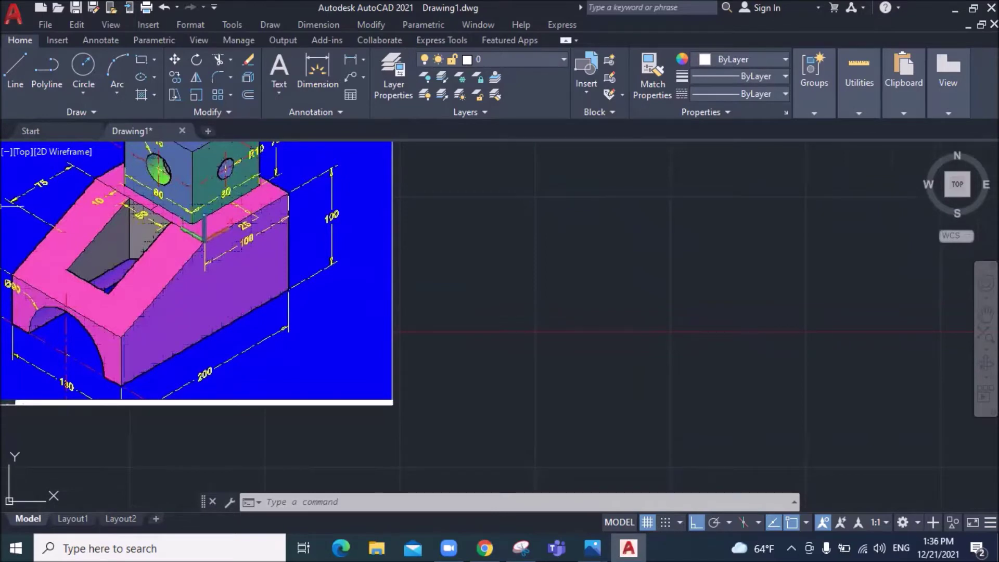
# Make Plan the current layer and draw the 200-unit bottom edge of the base
pyautogui.click(22, 62)
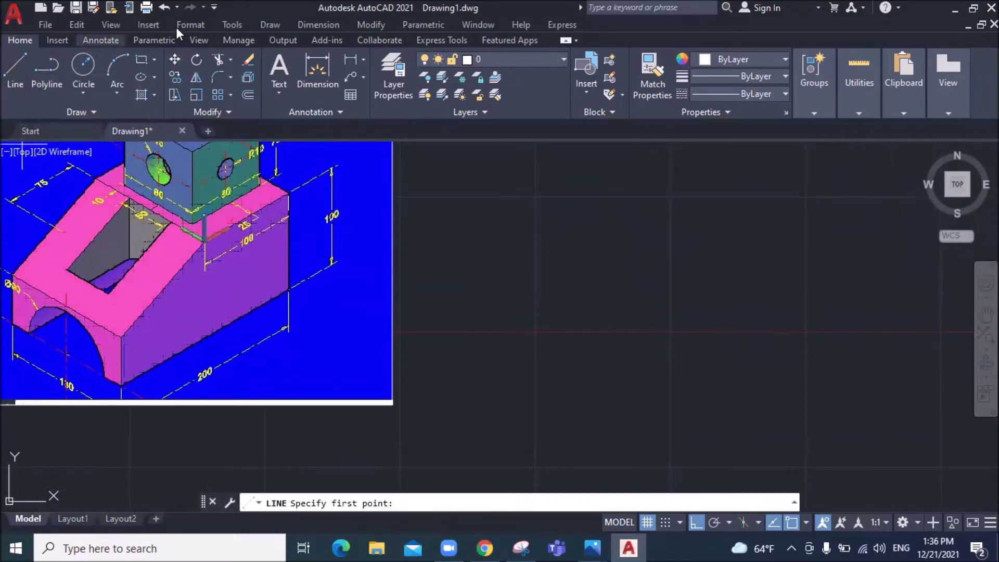
pyautogui.click(505, 59)
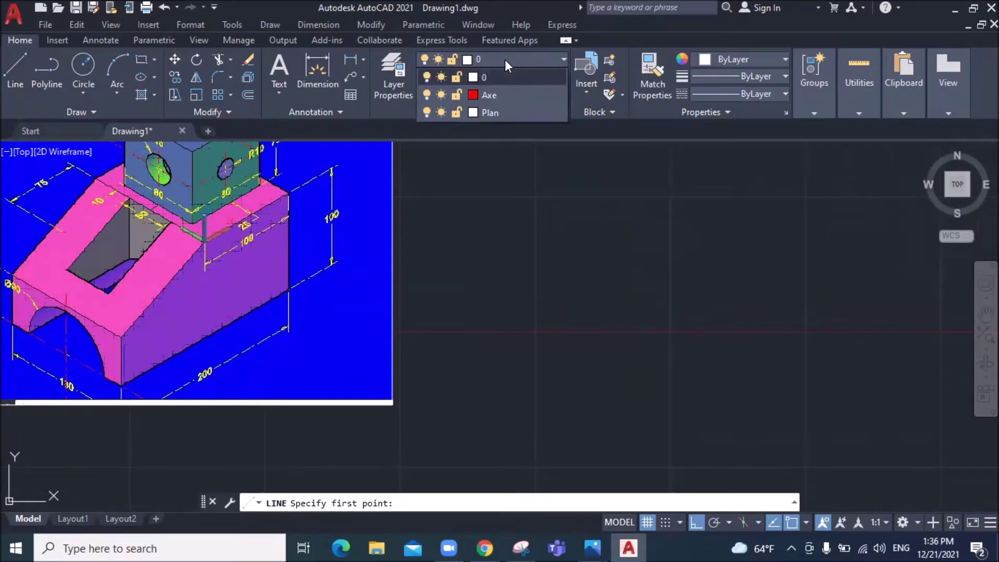
pyautogui.click(528, 109)
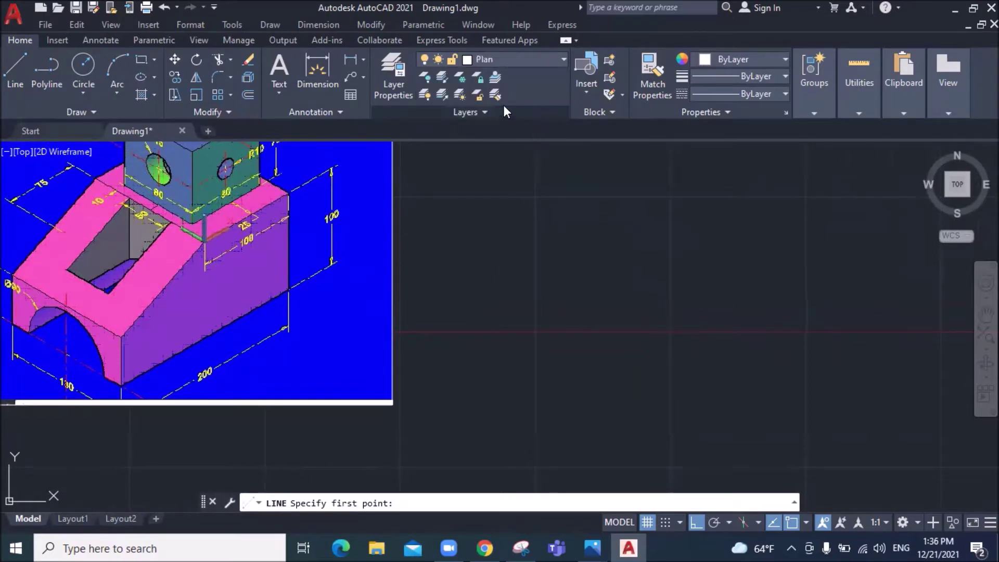
pyautogui.click(15, 67)
pyautogui.click(513, 384)
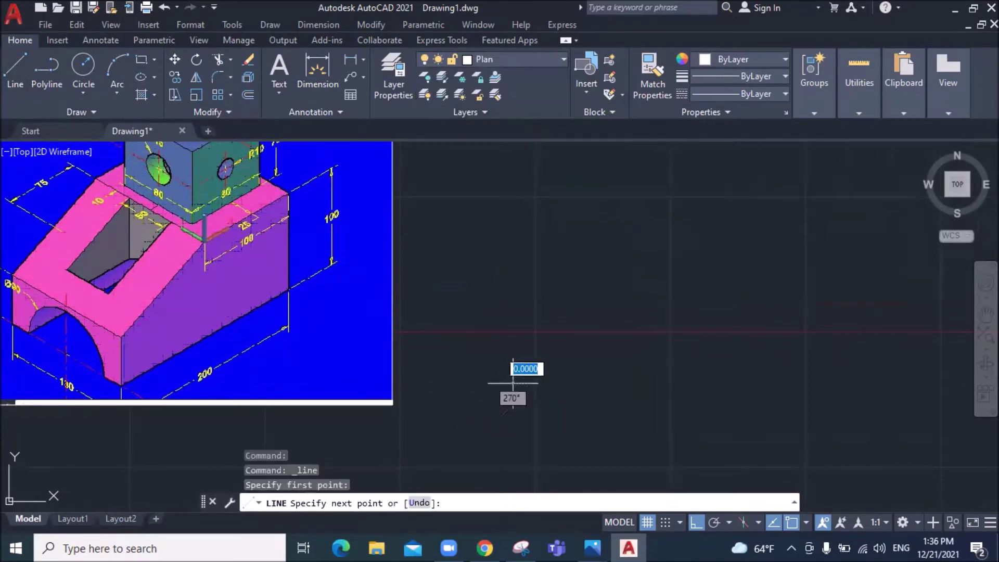
pyautogui.write('200')
pyautogui.press('Return')
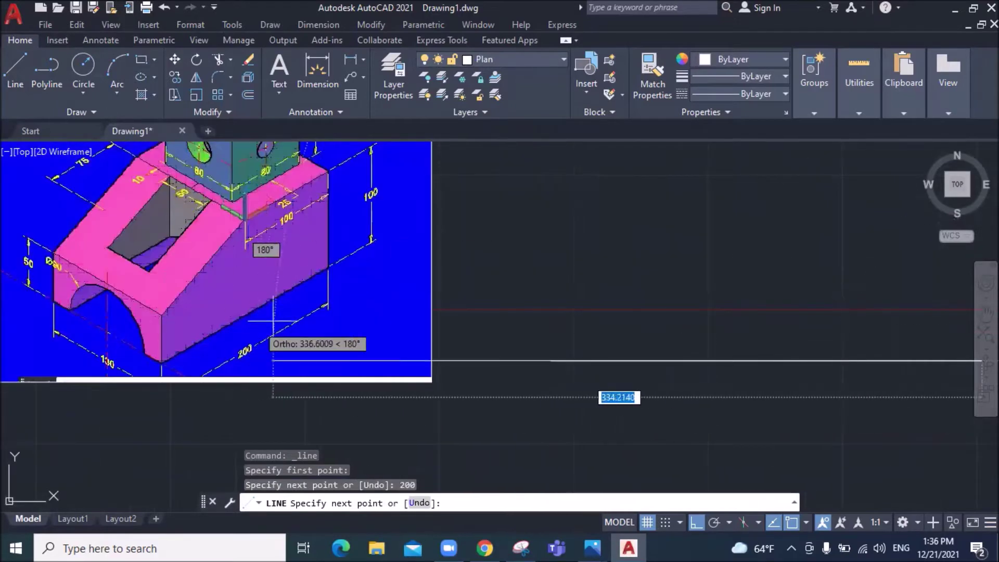
# Continue the outline with two 100-unit edges, ending at the top edge
pyautogui.scroll(-5, 856, 272)
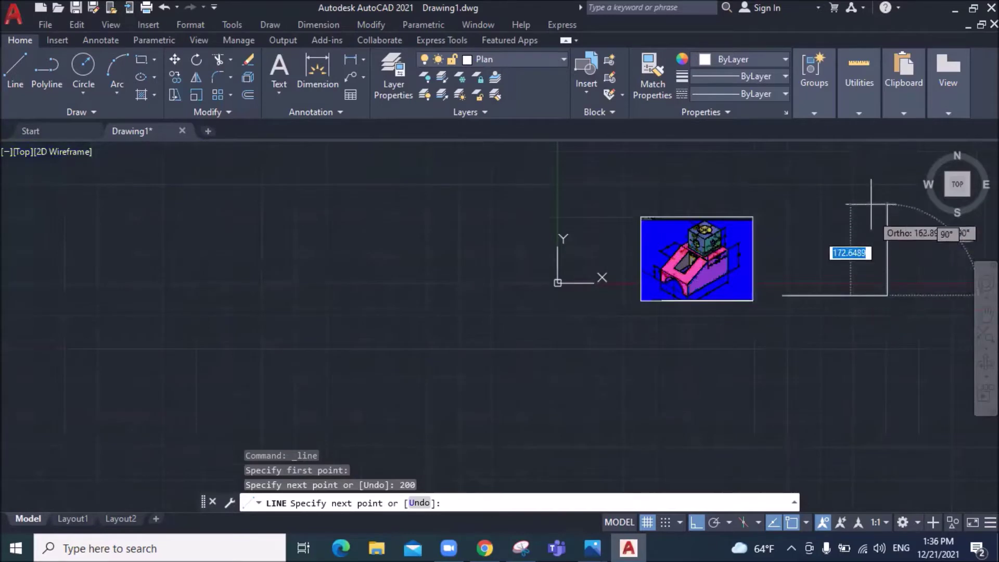
pyautogui.write('100')
pyautogui.press('Return')
pyautogui.scroll(5, 758, 253)
pyautogui.scroll(-5, 770, 271)
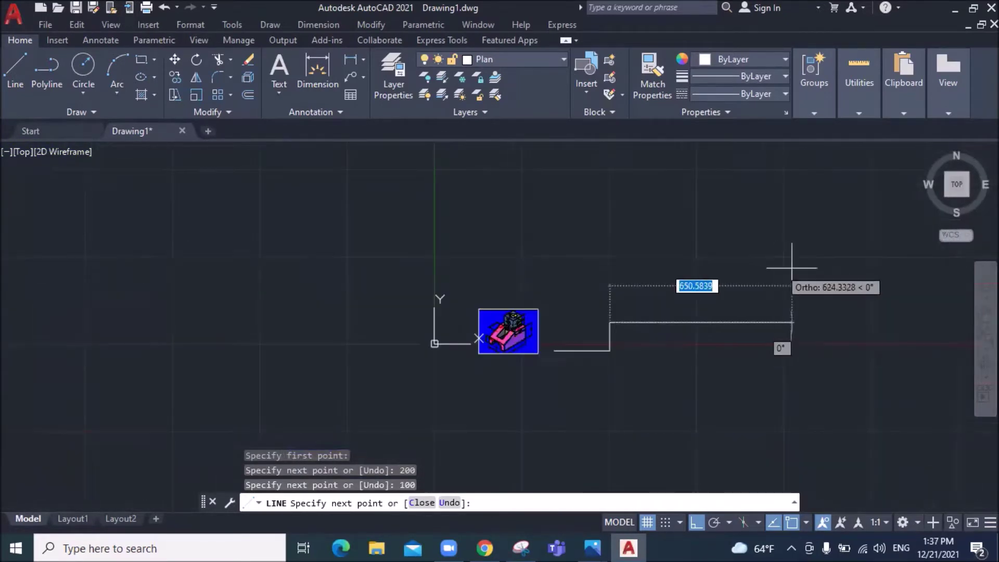
pyautogui.write('100')
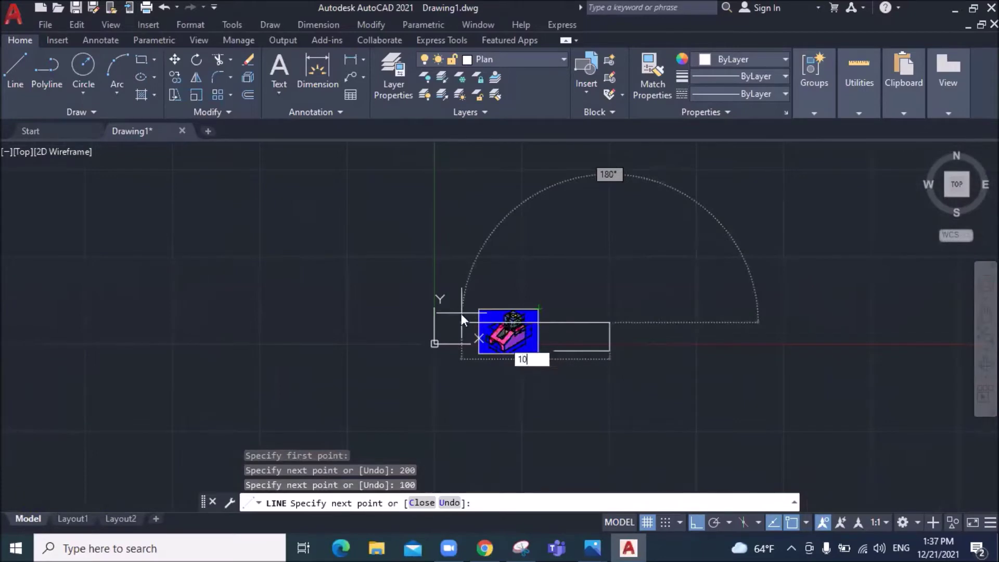
pyautogui.press('Return')
pyautogui.press('Escape')
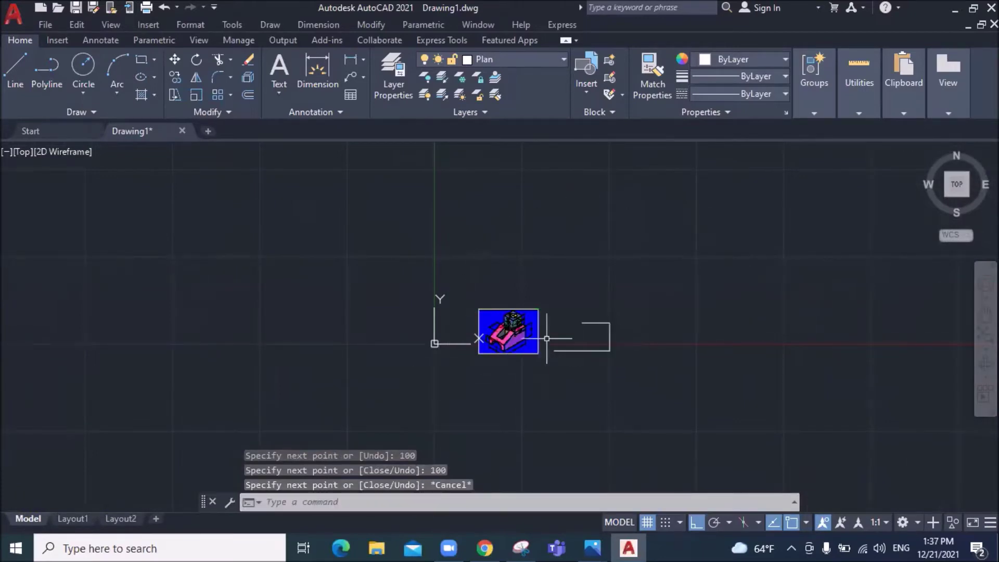
# Draw a 50-unit left edge from the lower-left corner, then a sloped edge to the top edge's end
pyautogui.scroll(5, 500, 341)
pyautogui.scroll(-4, 409, 295)
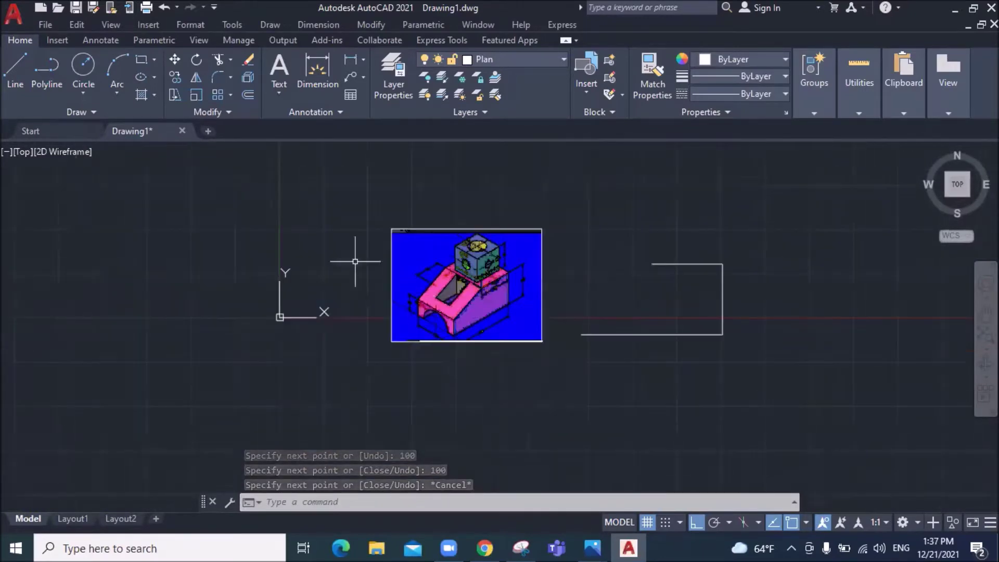
pyautogui.click(15, 68)
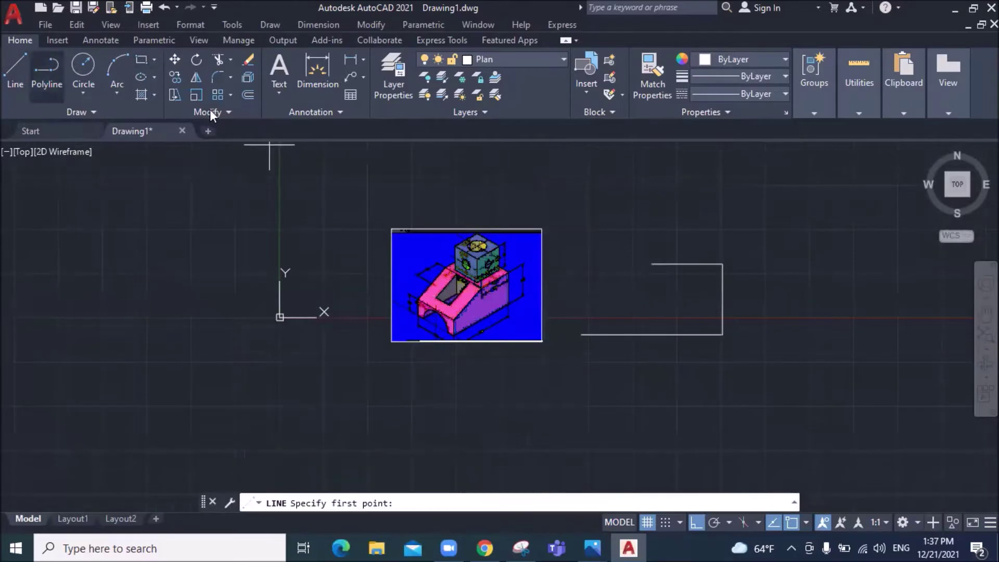
pyautogui.click(582, 333)
pyautogui.write('50')
pyautogui.press('Return')
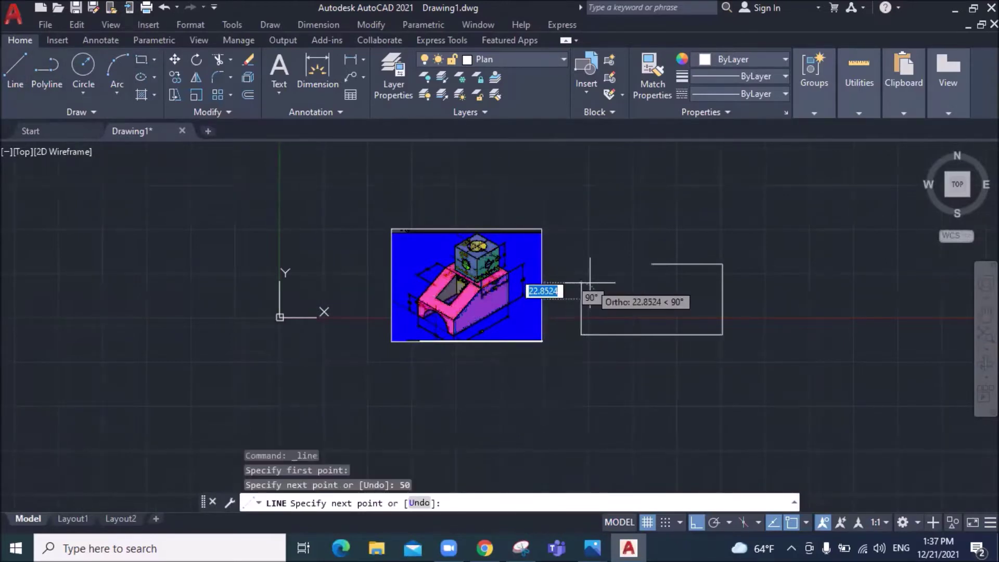
pyautogui.click(652, 264)
pyautogui.rightClick(671, 281)
pyautogui.click(682, 280)
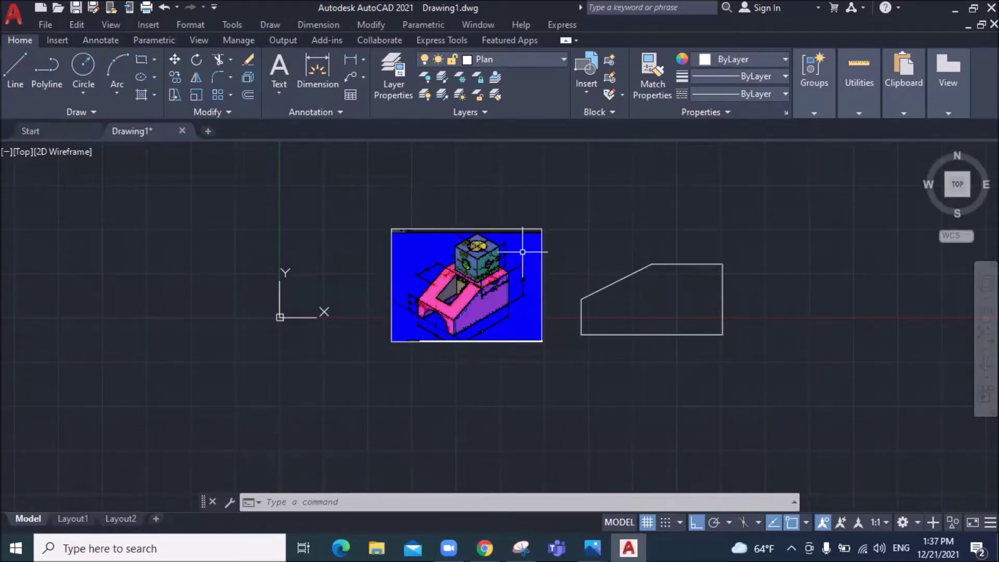
pyautogui.scroll(5, 500, 255)
pyautogui.scroll(-3, 501, 257)
pyautogui.scroll(-3, 501, 258)
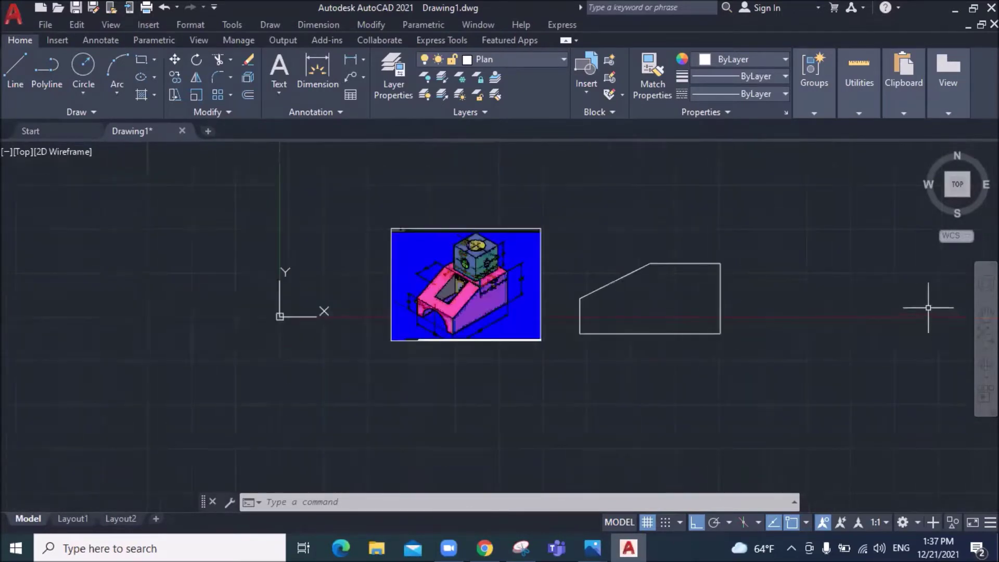
pyautogui.scroll(3, 807, 291)
pyautogui.scroll(2, 278, 210)
pyautogui.scroll(2, 279, 210)
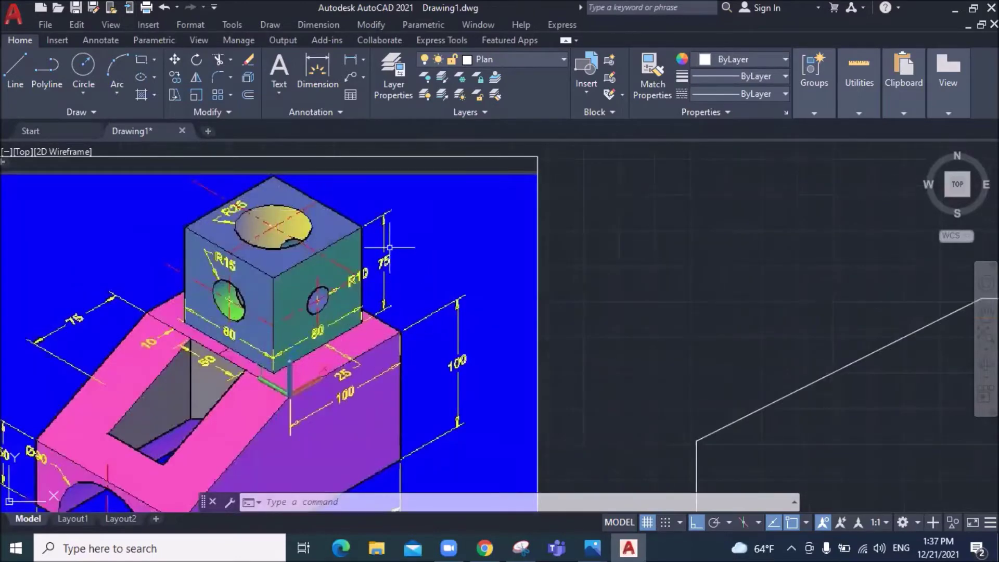
# Draw a closed 80 by 75 rectangle with LINE to the right of the base profile
pyautogui.scroll(2, 386, 219)
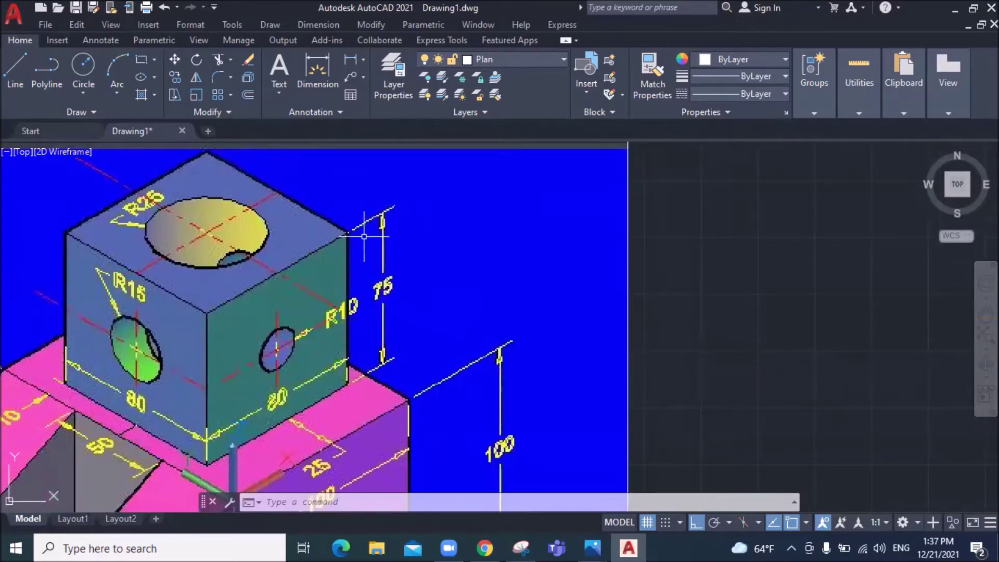
pyautogui.scroll(-5, 382, 286)
pyautogui.scroll(-4, 676, 308)
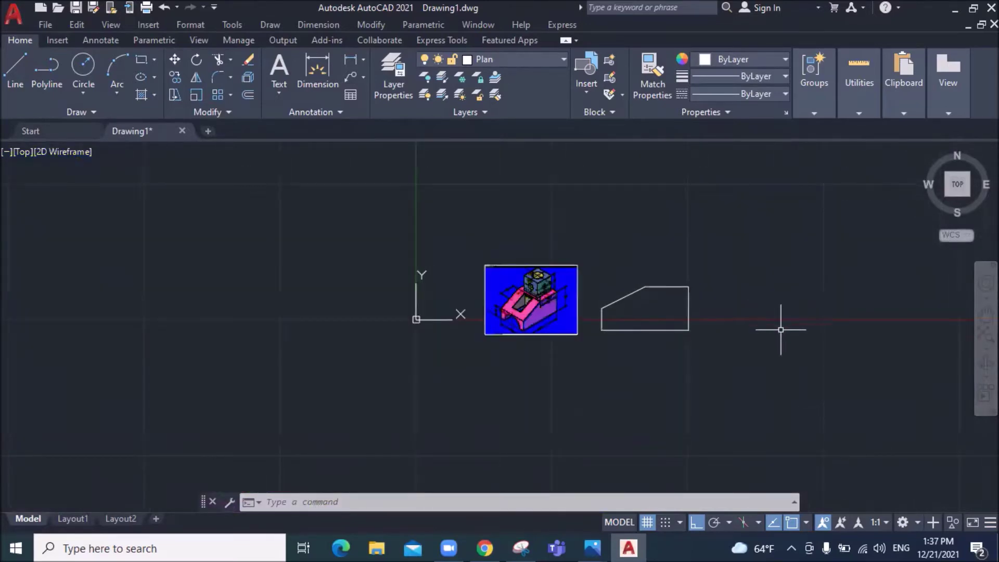
pyautogui.scroll(4, 781, 330)
pyautogui.click(22, 69)
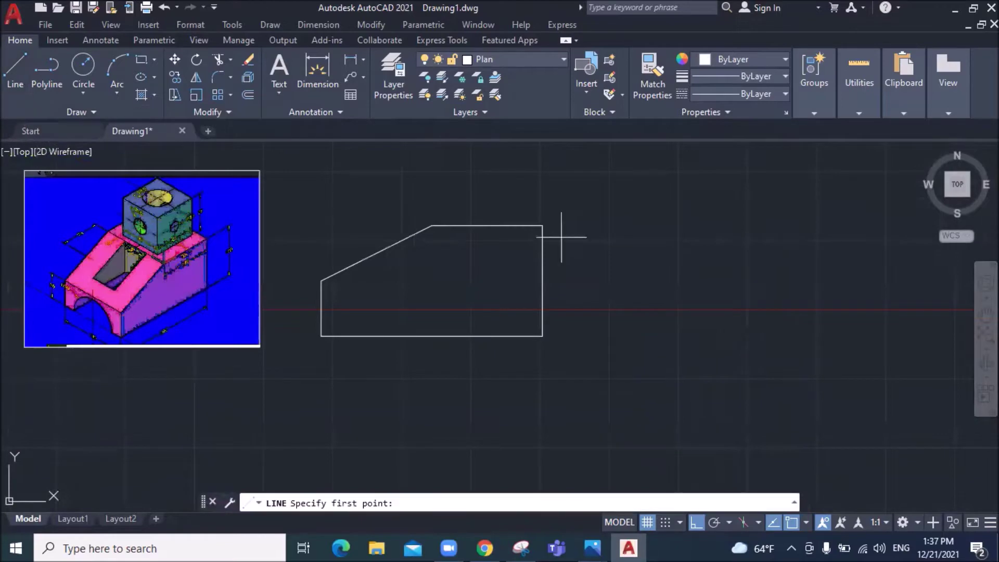
pyautogui.click(596, 299)
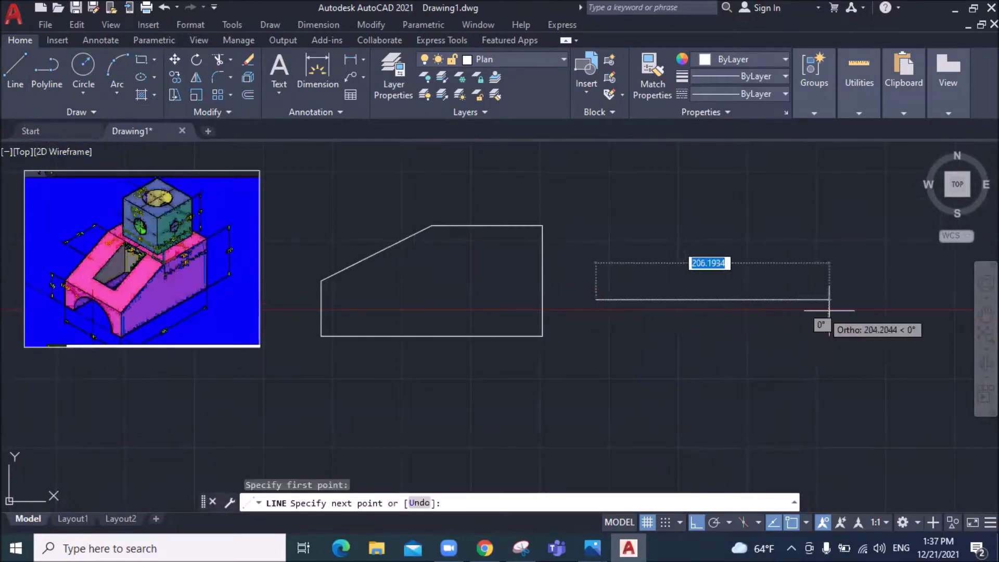
pyautogui.write('80')
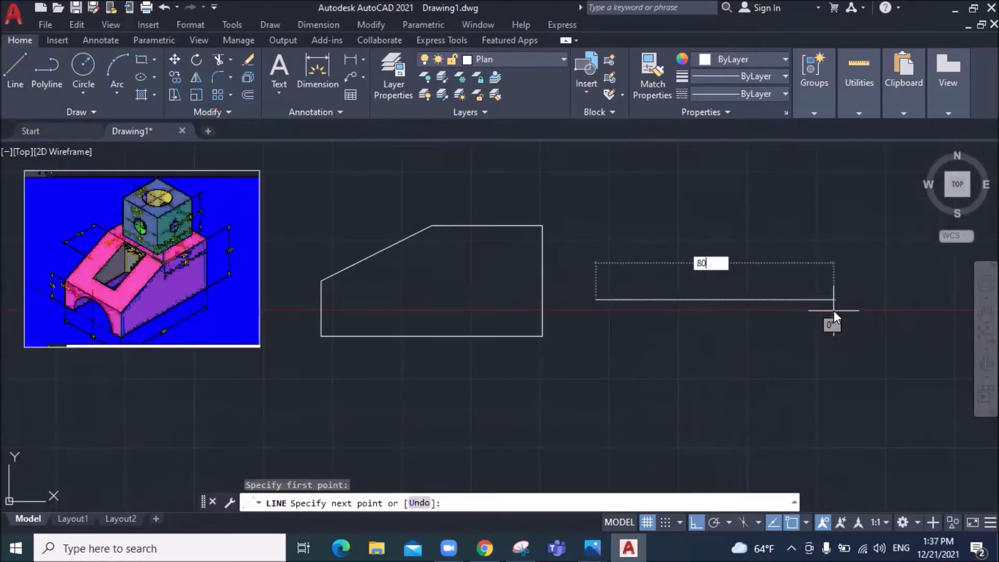
pyautogui.press('Return')
pyautogui.write('75')
pyautogui.press('Return')
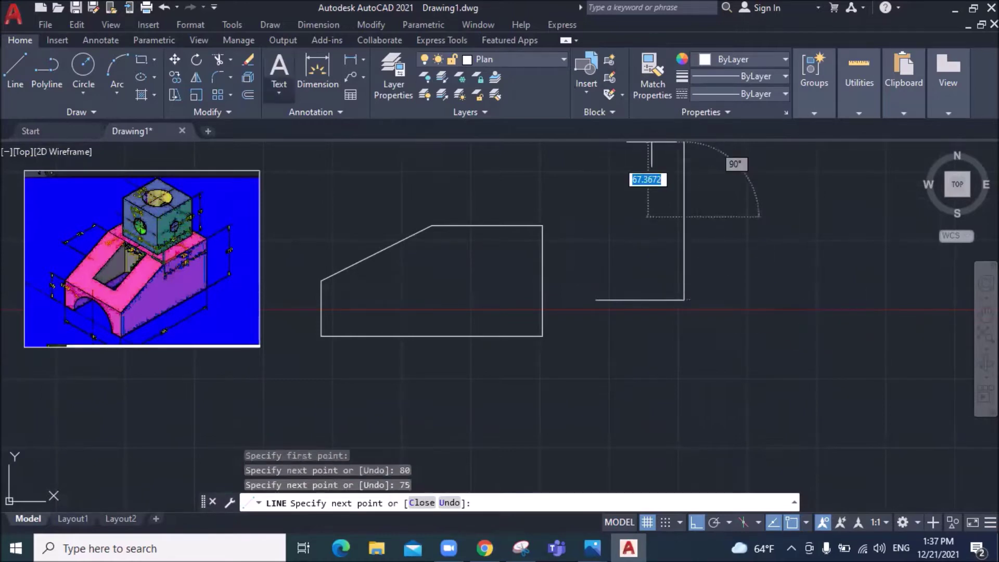
pyautogui.write('80')
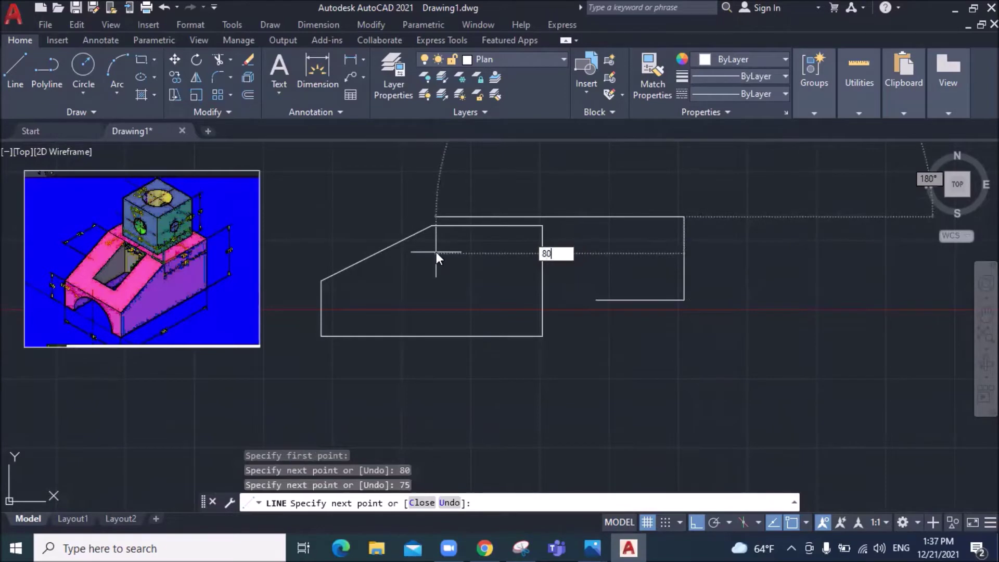
pyautogui.press('Return')
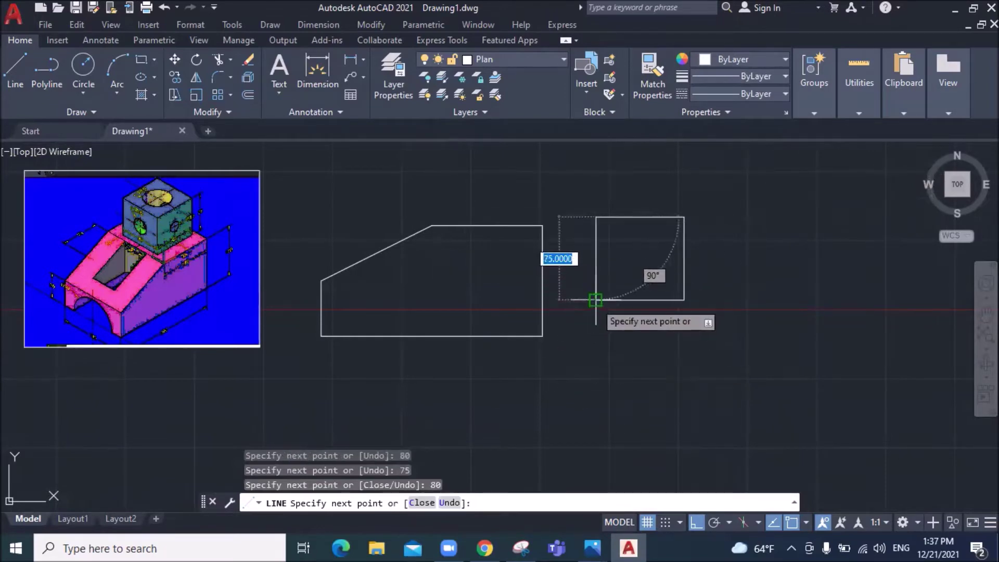
pyautogui.click(596, 300)
pyautogui.rightClick(599, 302)
pyautogui.click(624, 313)
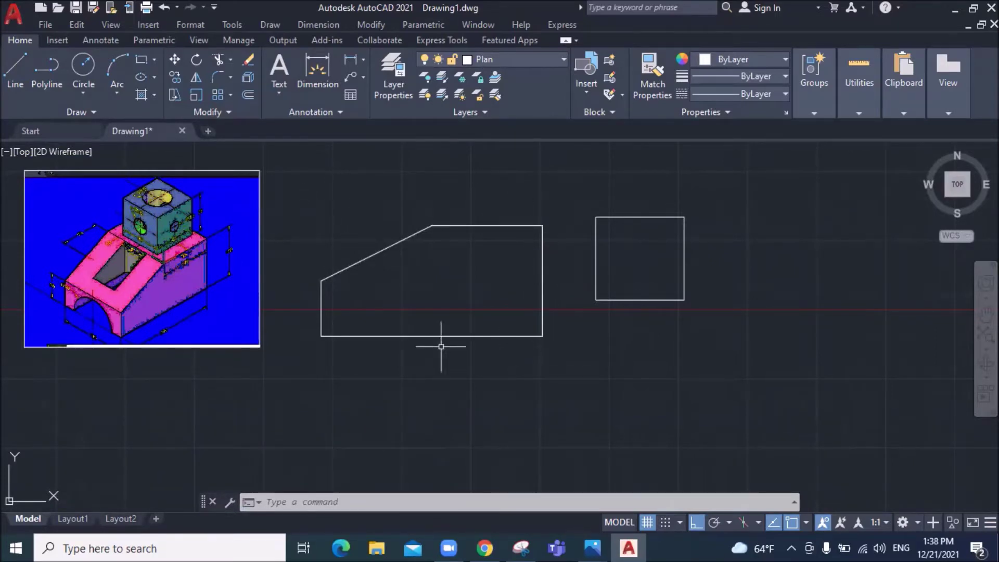
# Zoom and pan back to the sketches, then switch to the SW Isometric view
pyautogui.scroll(4, 93, 334)
pyautogui.scroll(-2, 94, 333)
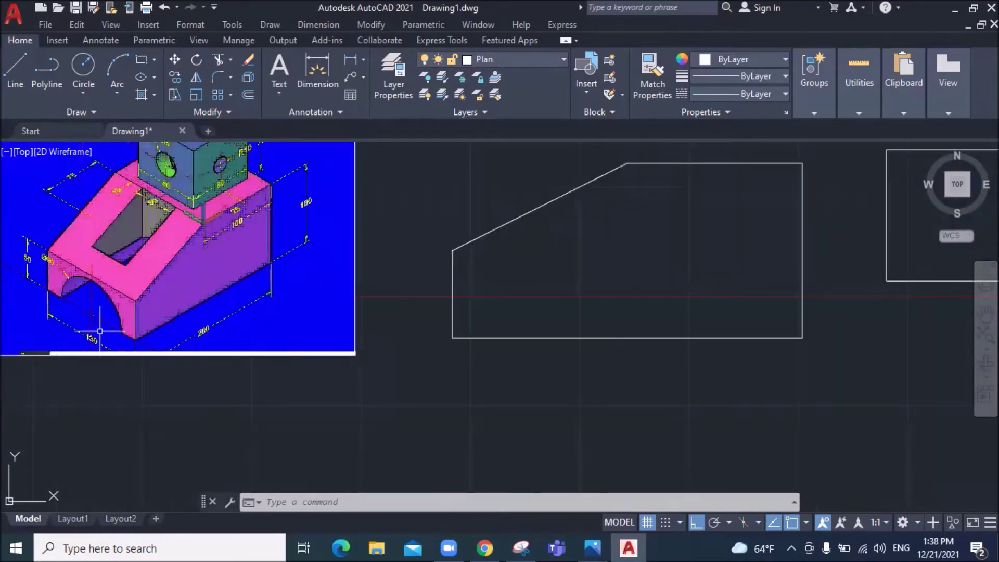
pyautogui.moveTo(823, 195); pyautogui.dragTo(424, 279, button='middle')
pyautogui.scroll(-3, 427, 281)
pyautogui.scroll(2, 427, 281)
pyautogui.scroll(-4, 427, 281)
pyautogui.scroll(4, 230, 272)
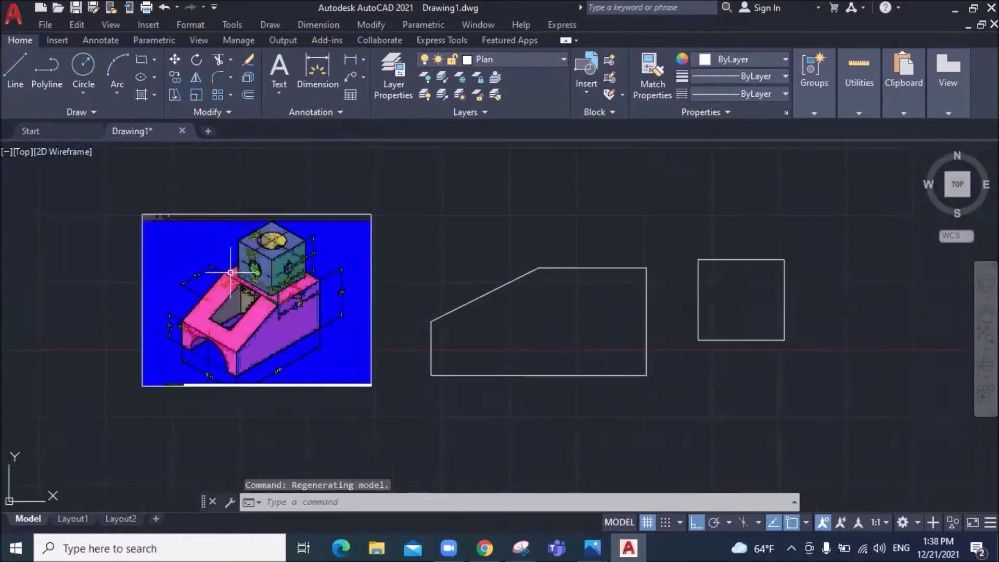
pyautogui.scroll(4, 258, 274)
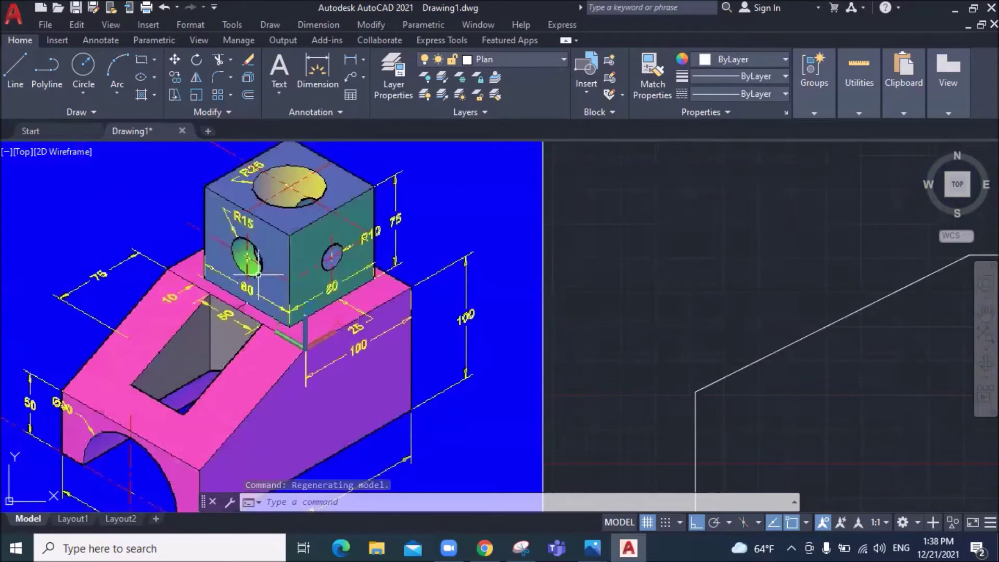
pyautogui.scroll(-4, 245, 284)
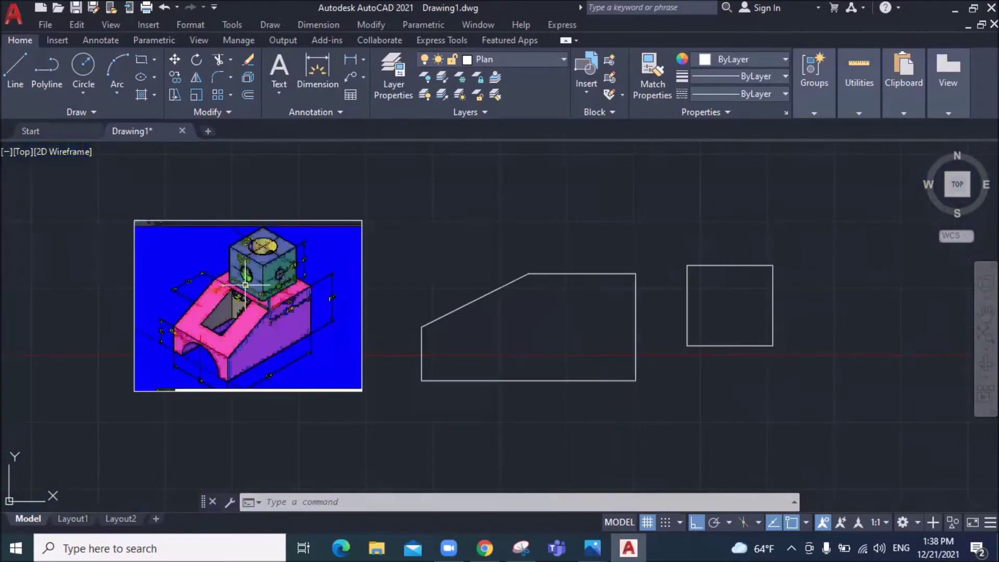
pyautogui.moveTo(957, 185)
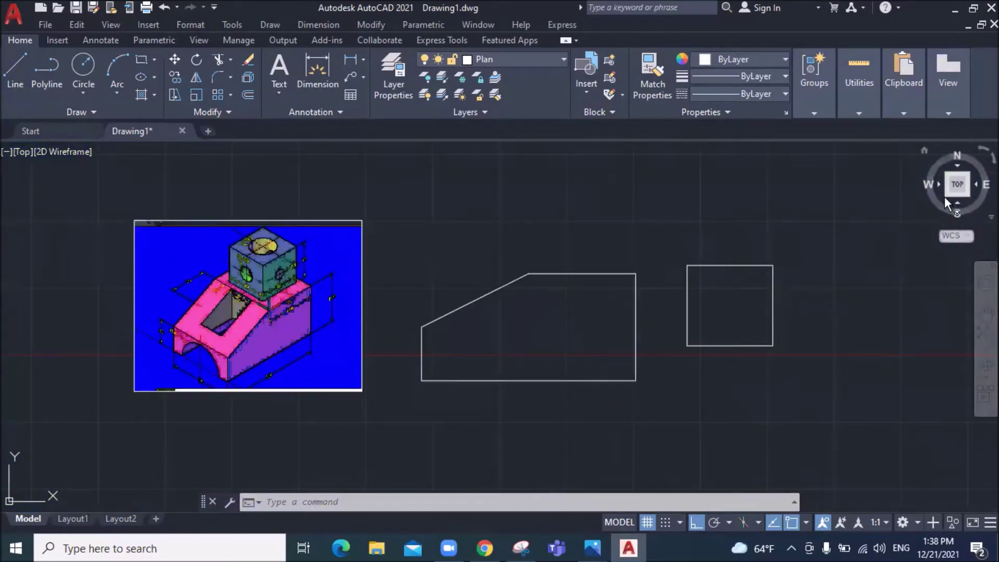
pyautogui.click(948, 196)
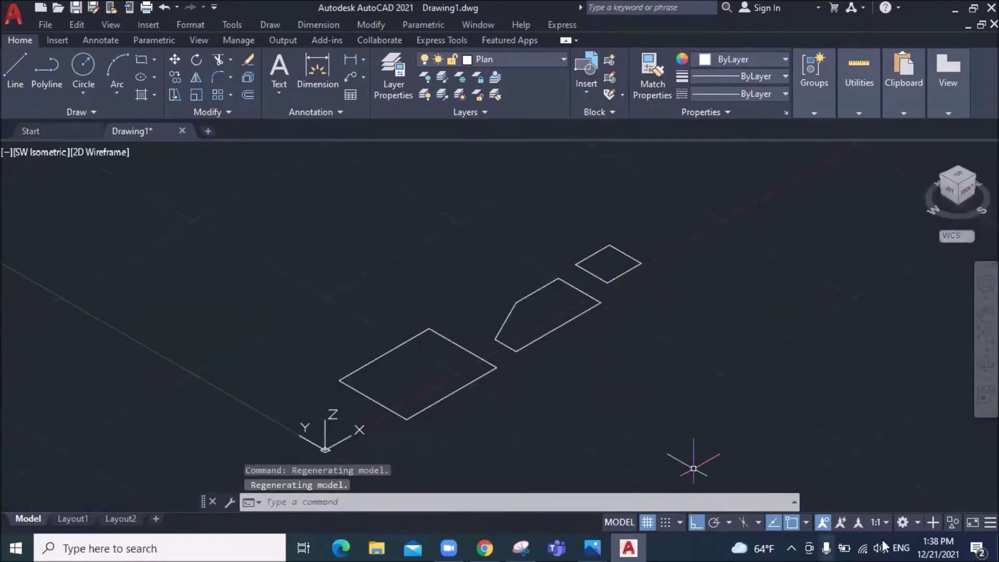
pyautogui.click(904, 520)
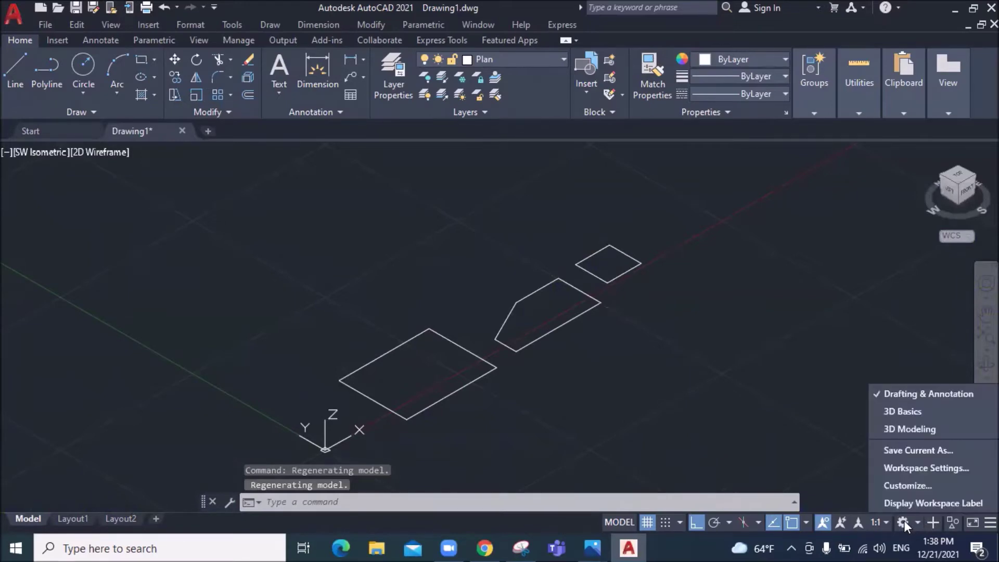
# Switch to the 3D Modeling workspace with the Conceptual visual style
pyautogui.click(929, 428)
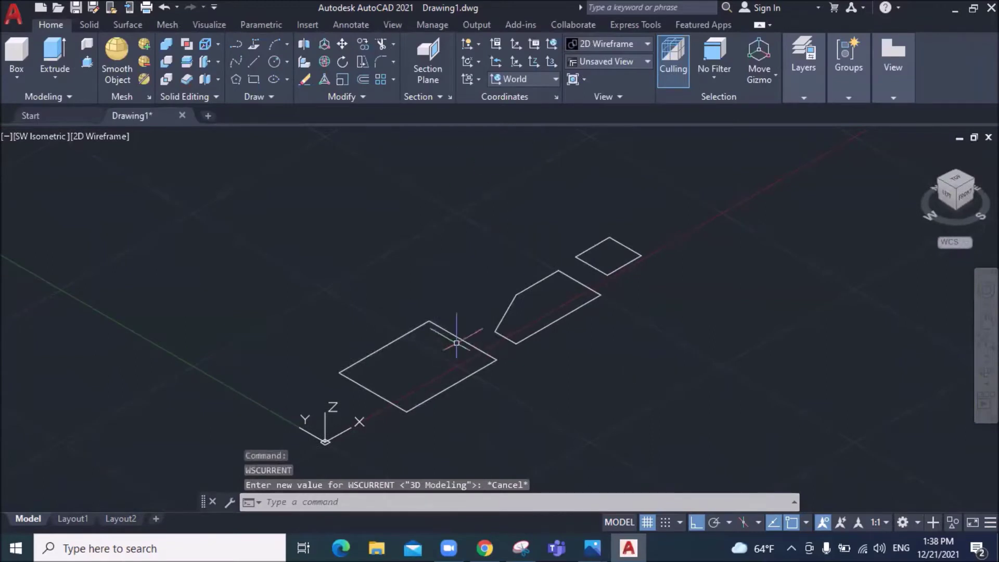
pyautogui.click(620, 40)
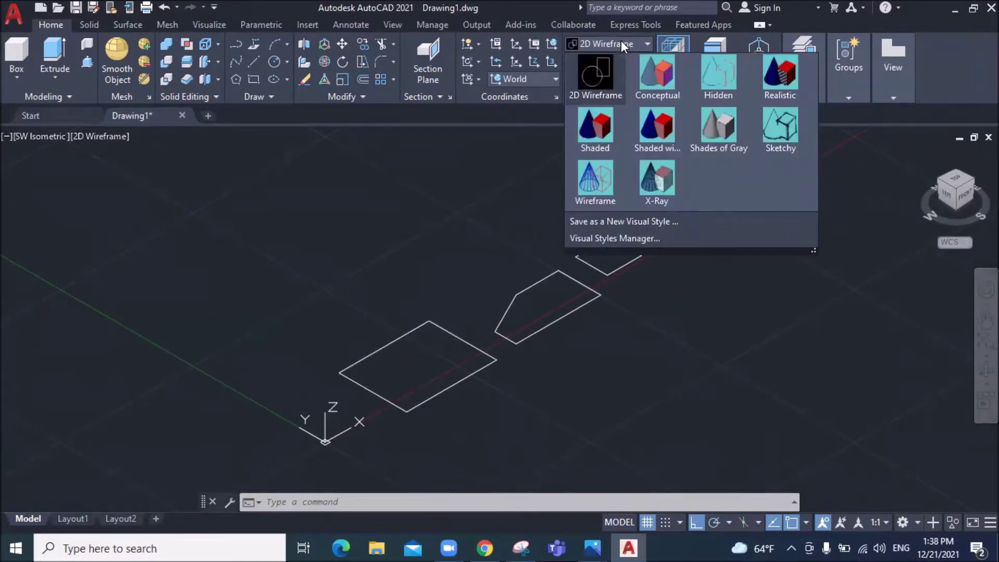
pyautogui.click(652, 77)
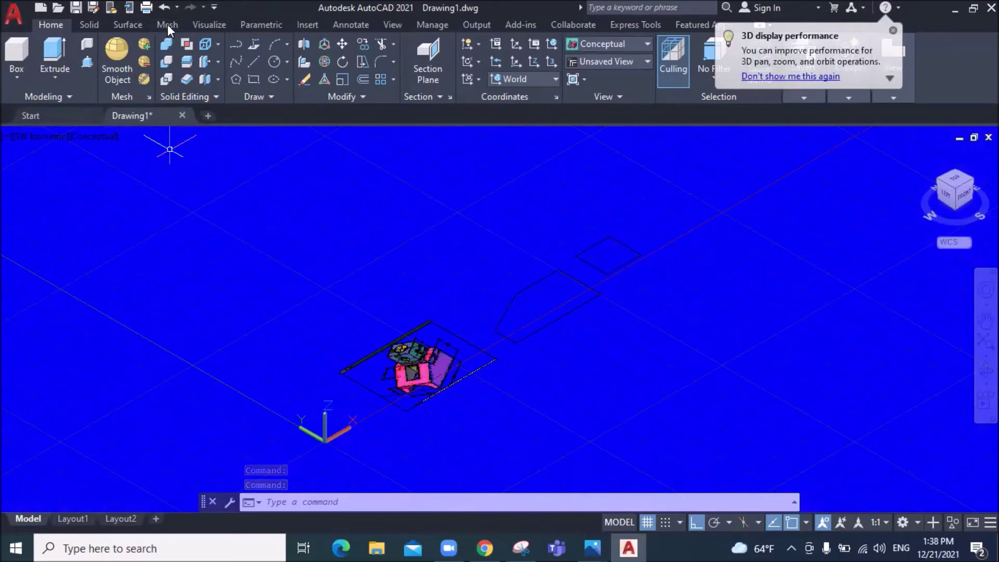
# Show the classic menu bar via the Quick Access Toolbar
pyautogui.click(213, 7)
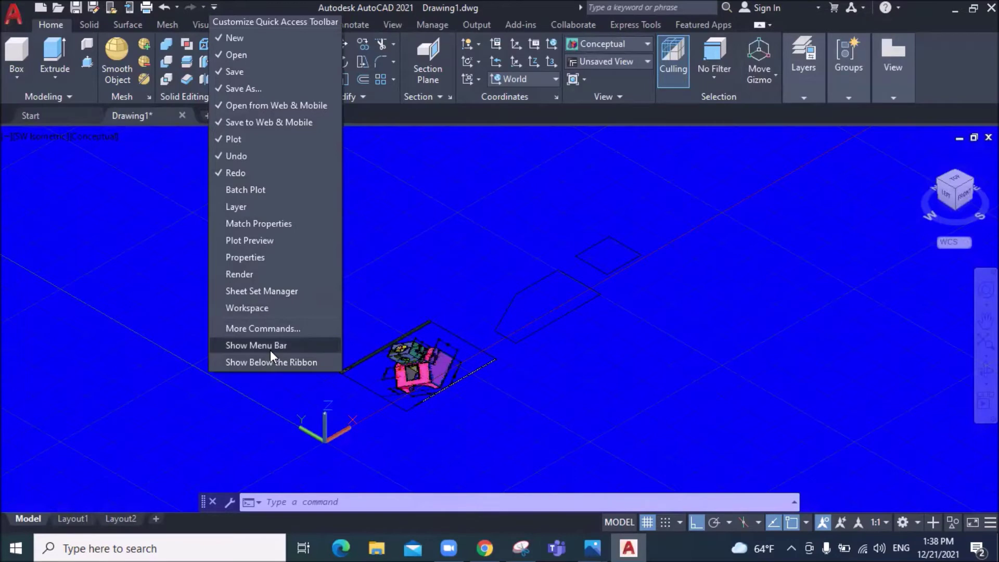
pyautogui.click(271, 345)
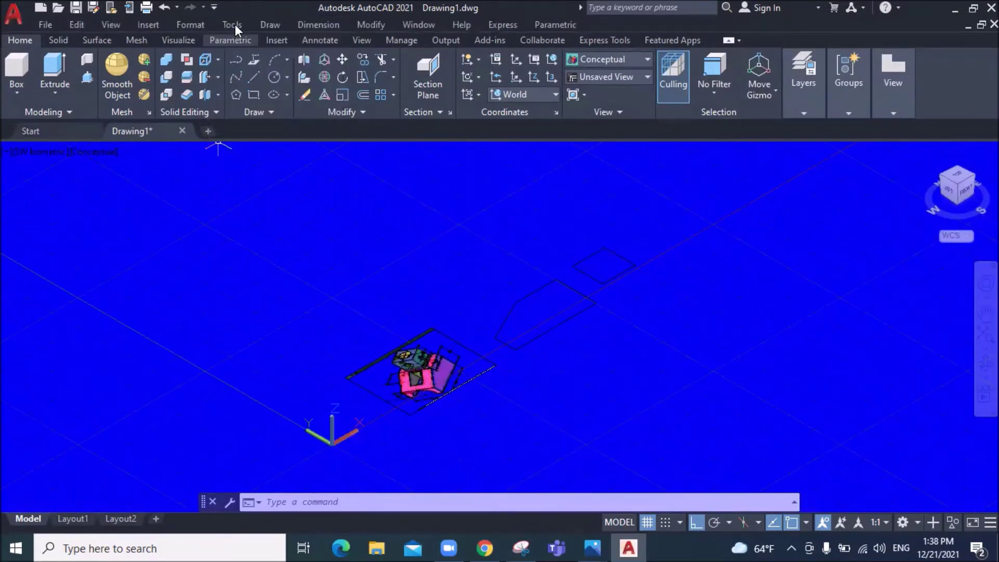
pyautogui.click(235, 24)
pyautogui.click(276, 542)
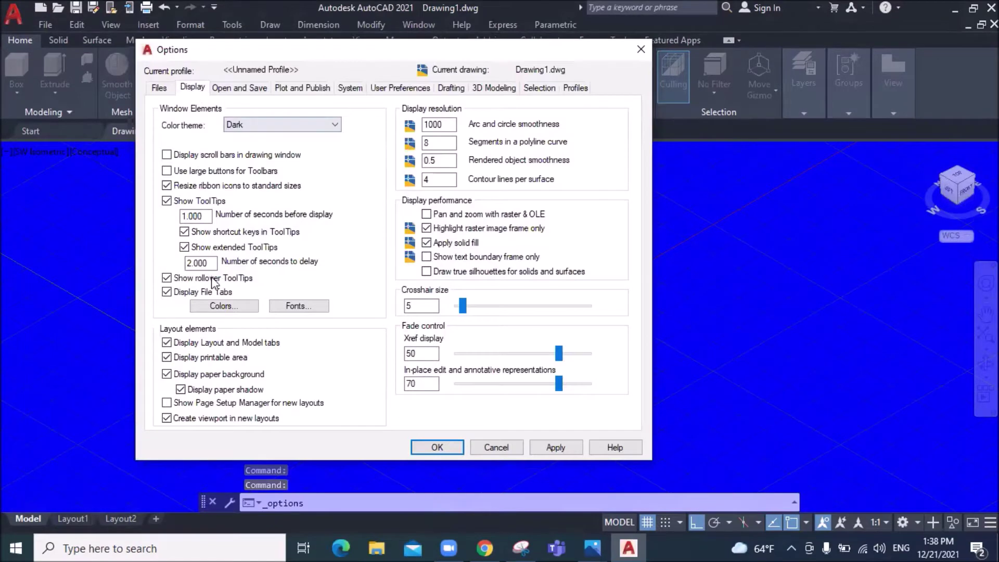
# Make the 3D parallel projection background black, apply the options, and turn off the grid
pyautogui.click(224, 306)
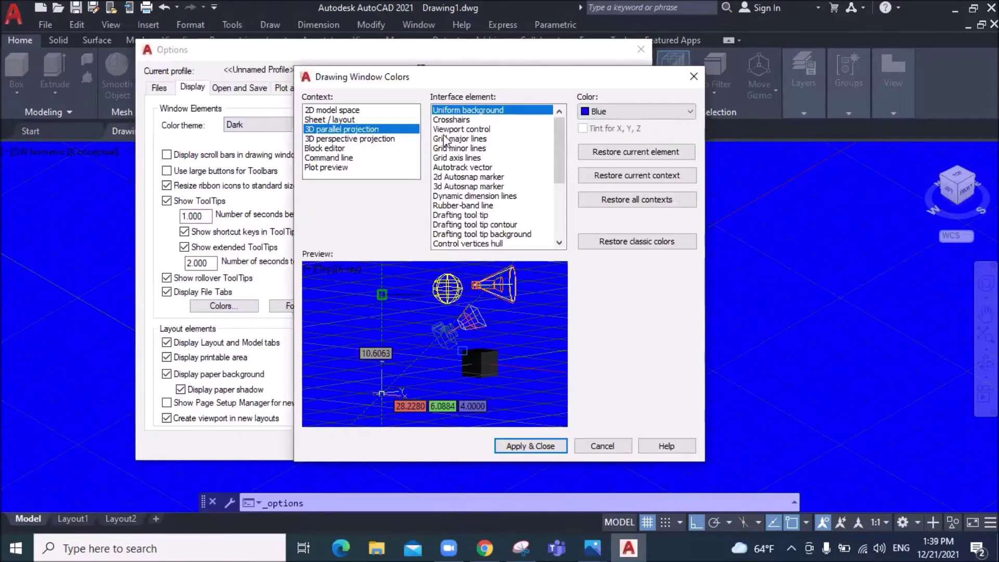
pyautogui.click(636, 112)
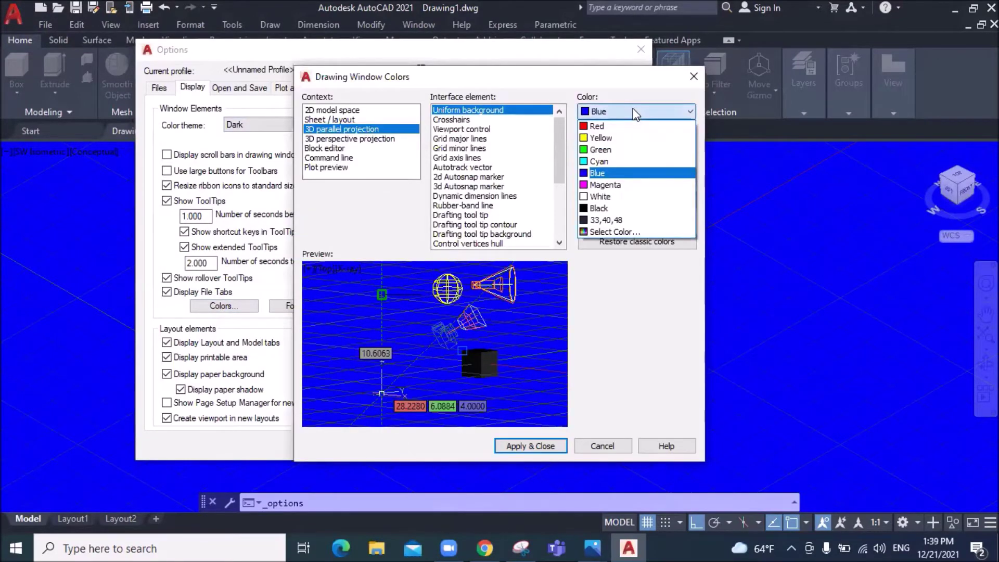
pyautogui.click(620, 208)
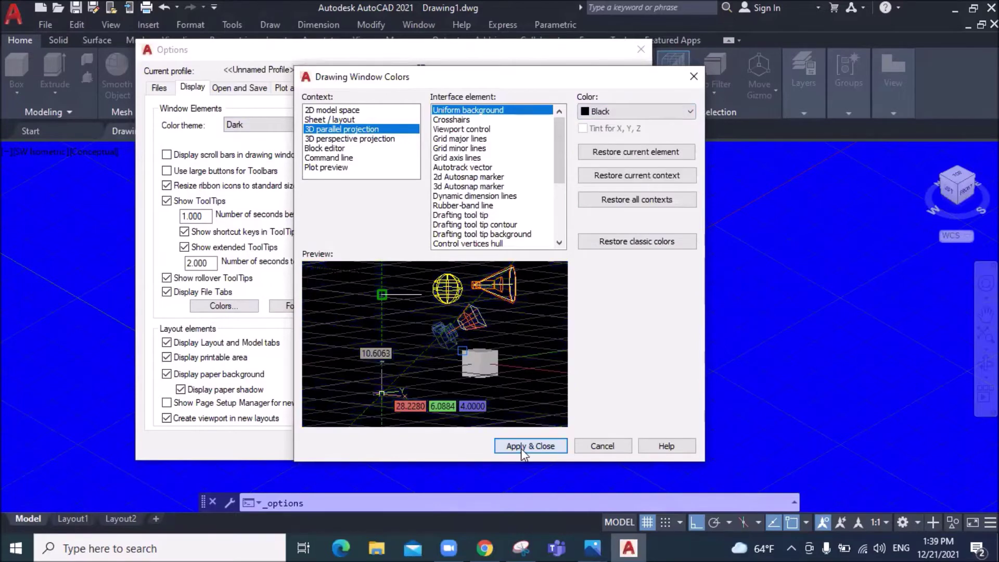
pyautogui.click(523, 447)
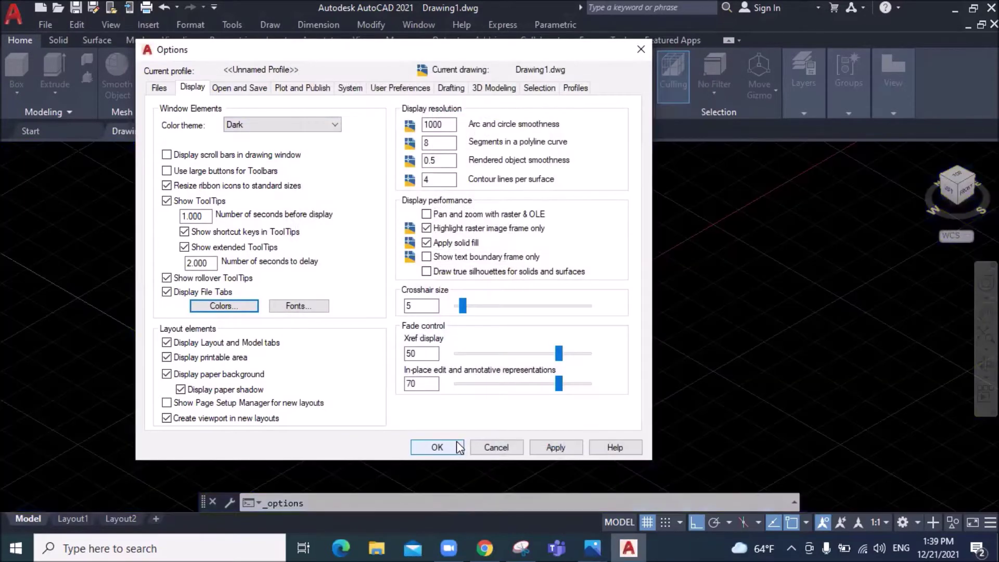
pyautogui.click(449, 447)
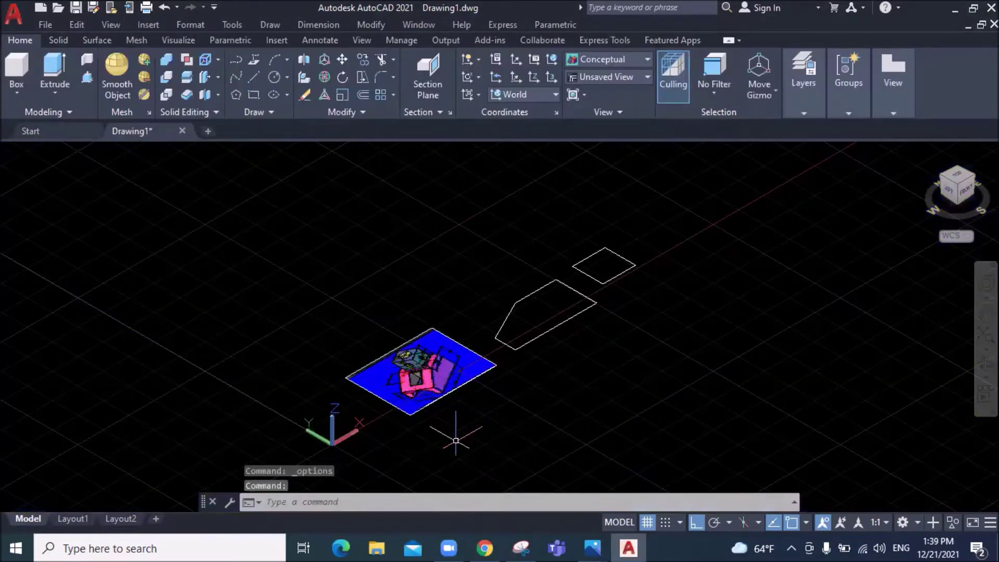
pyautogui.click(647, 522)
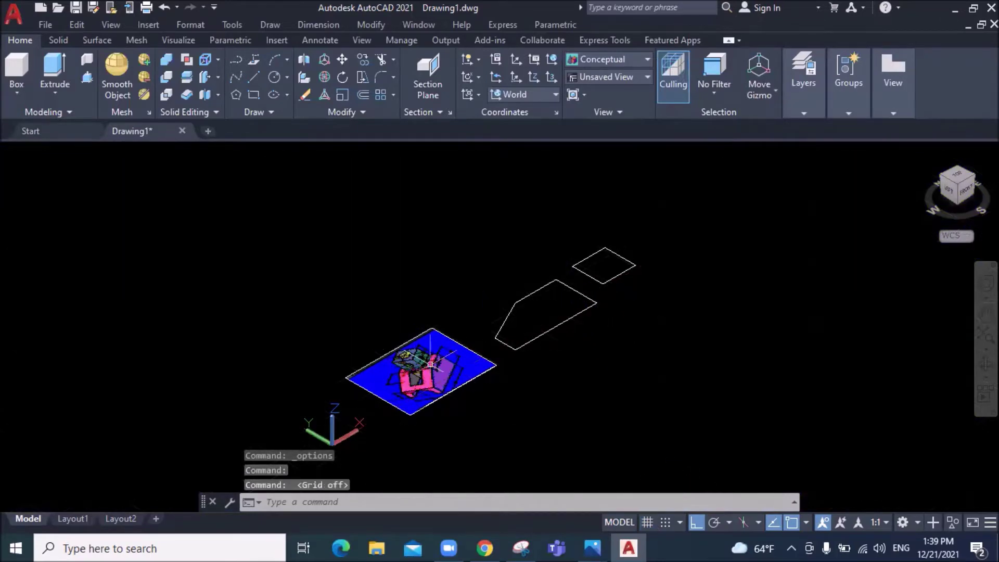
pyautogui.scroll(3, 431, 364)
pyautogui.scroll(3, 425, 447)
pyautogui.scroll(-5, 423, 447)
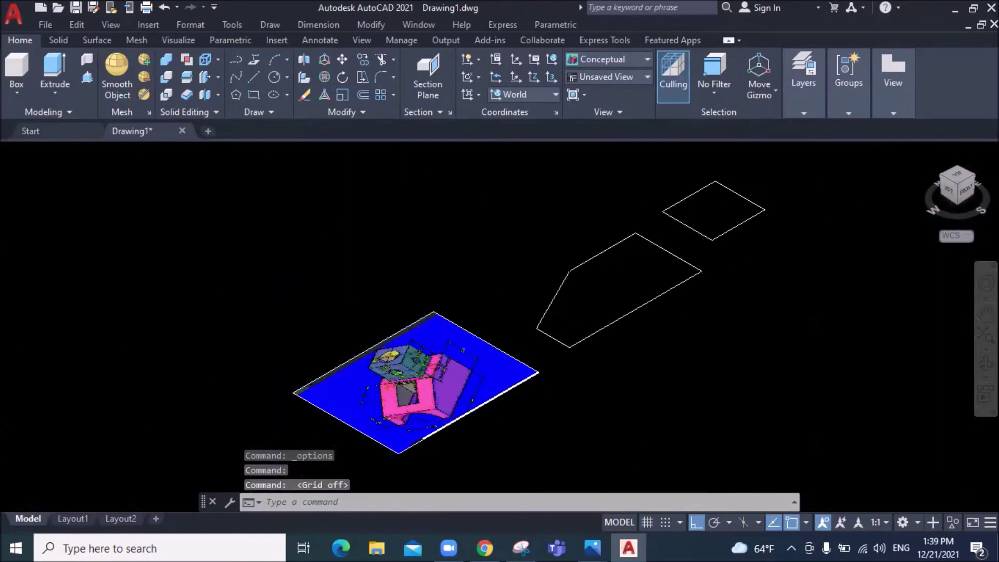
pyautogui.scroll(4, 420, 447)
pyautogui.scroll(1, 420, 449)
pyautogui.scroll(1, 471, 401)
pyautogui.scroll(-5, 386, 395)
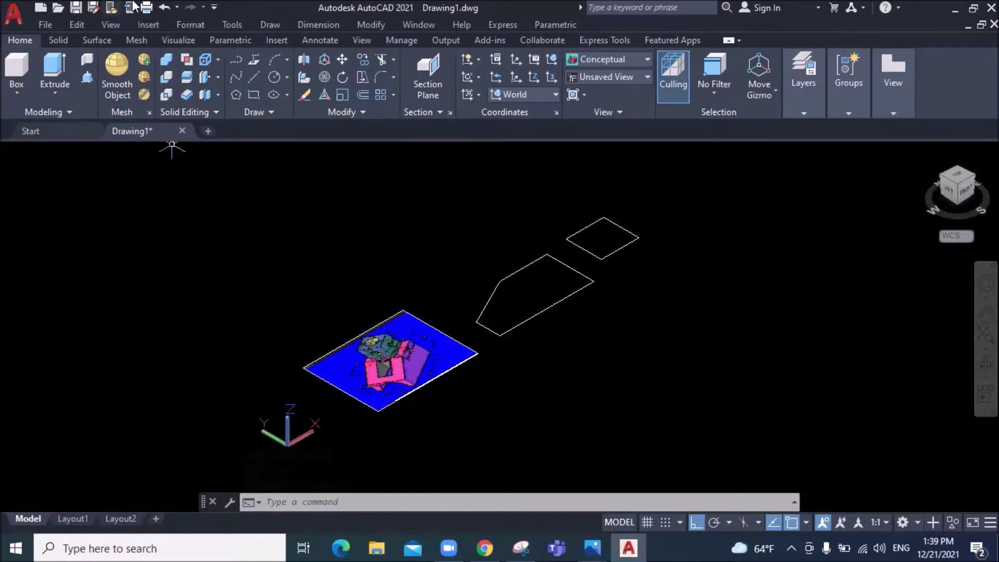
pyautogui.click(247, 116)
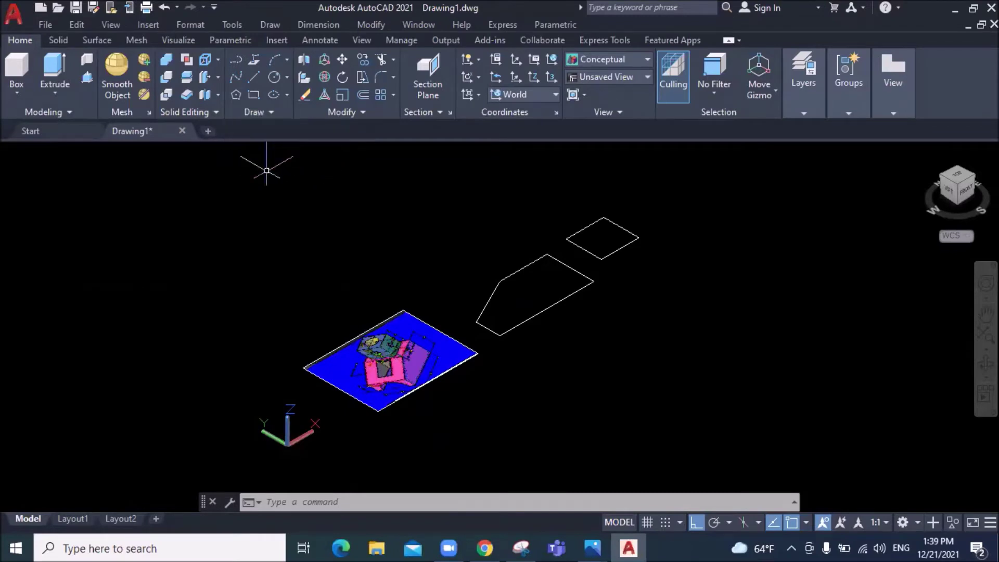
pyautogui.click(250, 115)
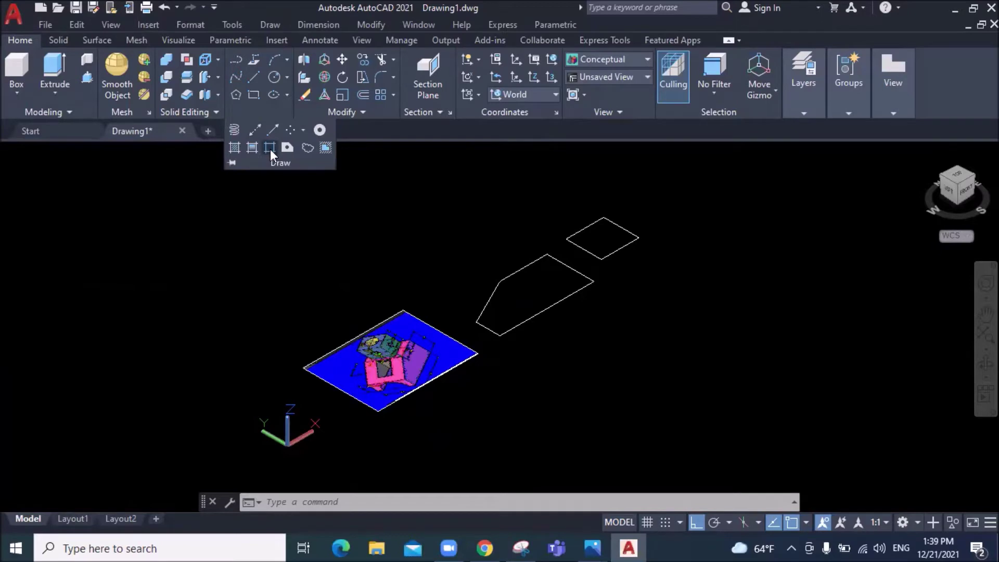
# Create boundary polylines inside the cut-corner outline and the small diamond
pyautogui.click(270, 148)
pyautogui.click(441, 102)
pyautogui.click(520, 271)
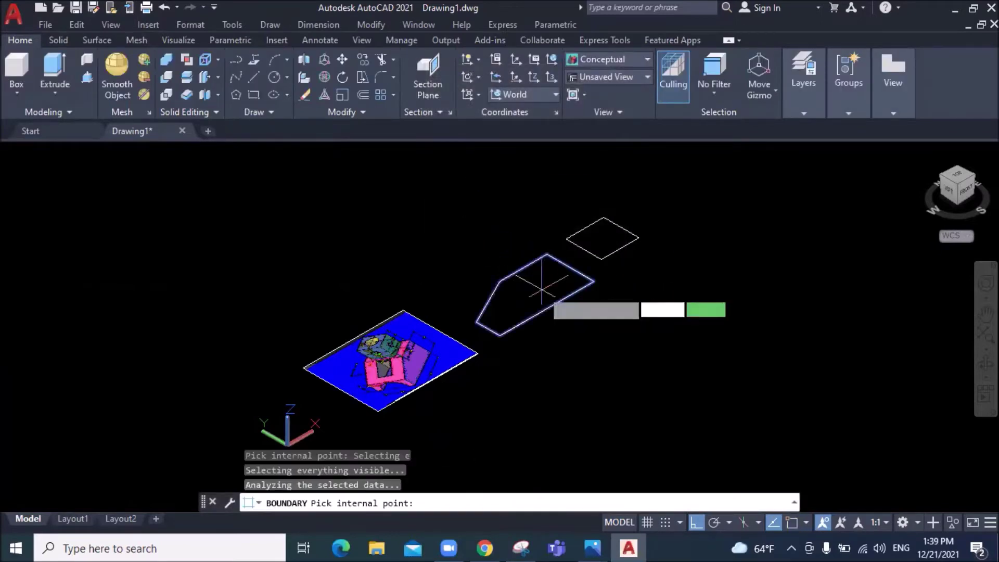
pyautogui.click(602, 234)
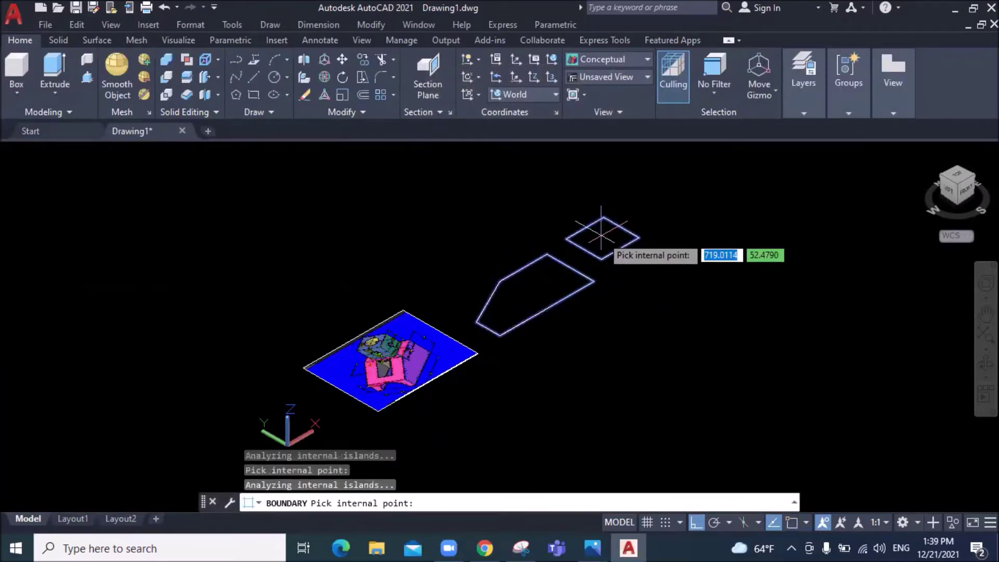
pyautogui.press('Return')
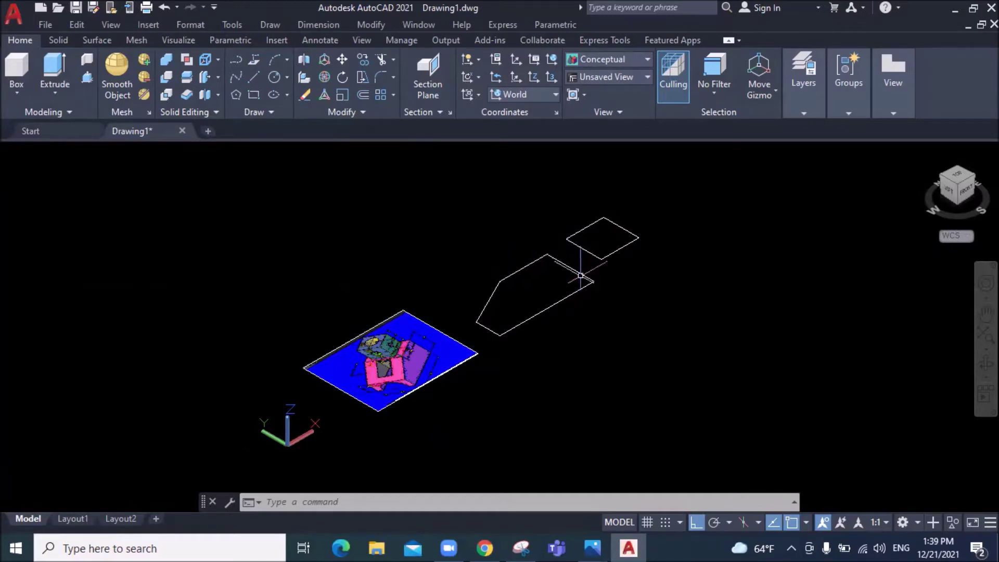
# Delete the two leftover original outlines
pyautogui.click(580, 266)
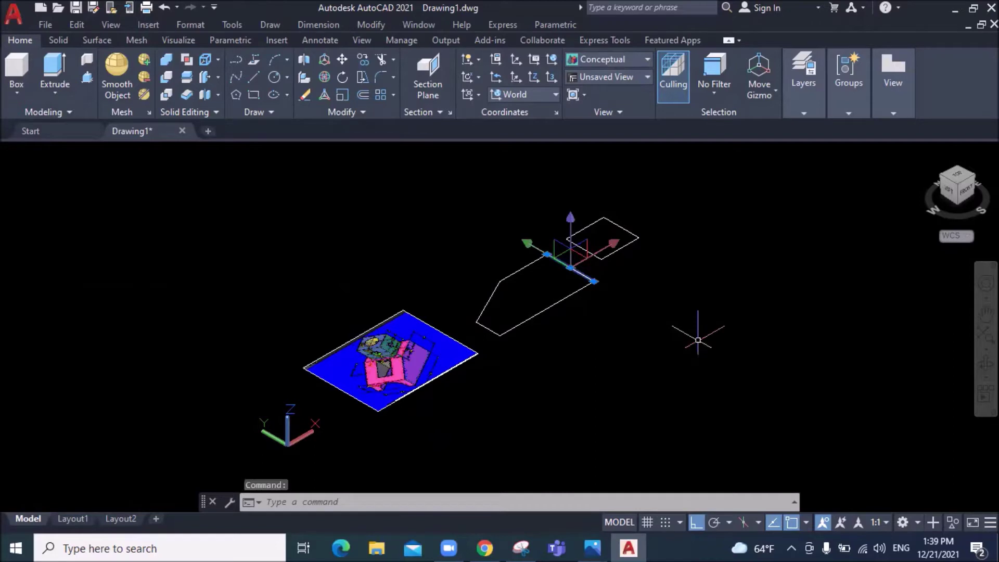
pyautogui.press('Delete')
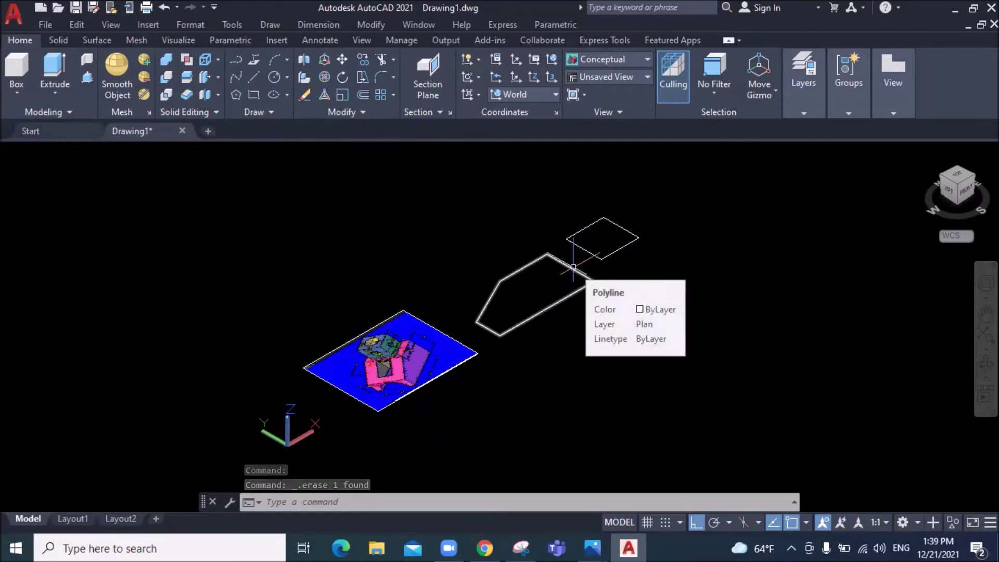
pyautogui.click(587, 252)
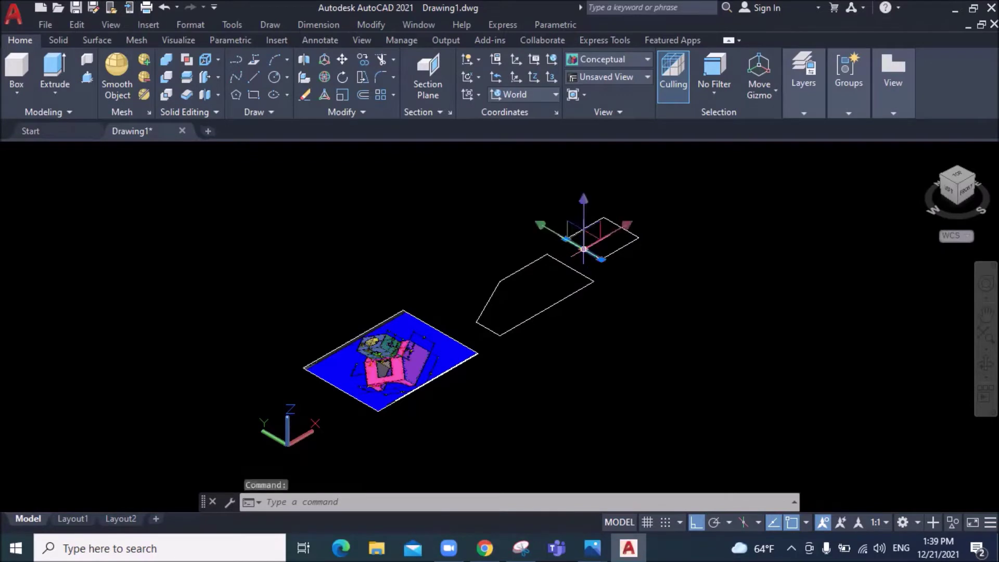
pyautogui.press('Delete')
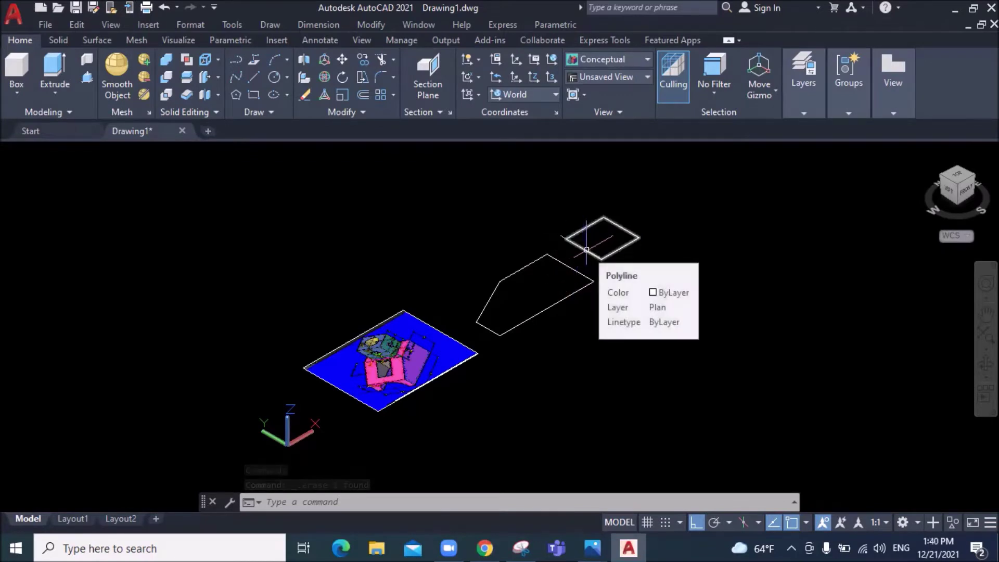
# Draw a closed four-corner parallelogram with Polyline
pyautogui.click(235, 59)
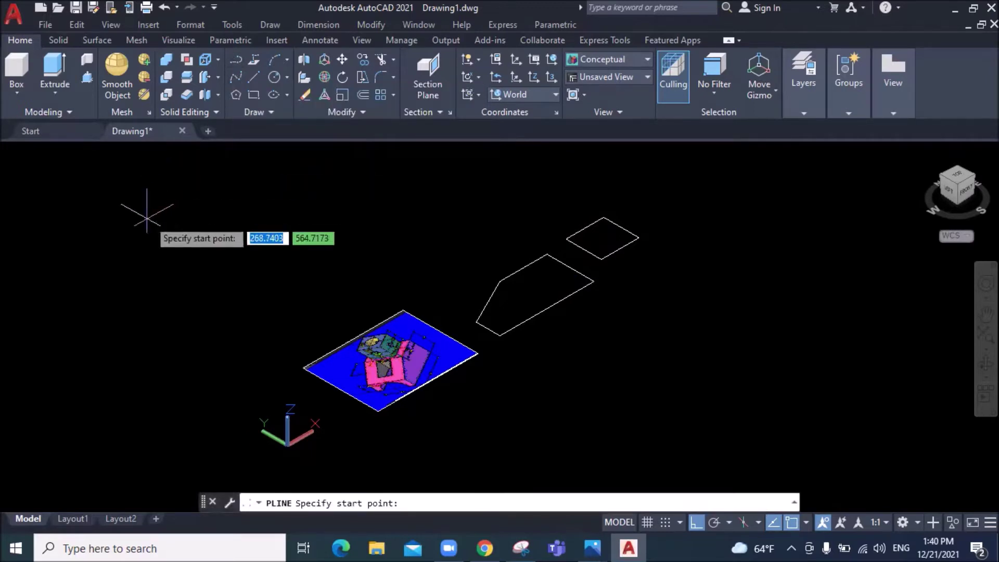
pyautogui.click(124, 257)
pyautogui.click(214, 207)
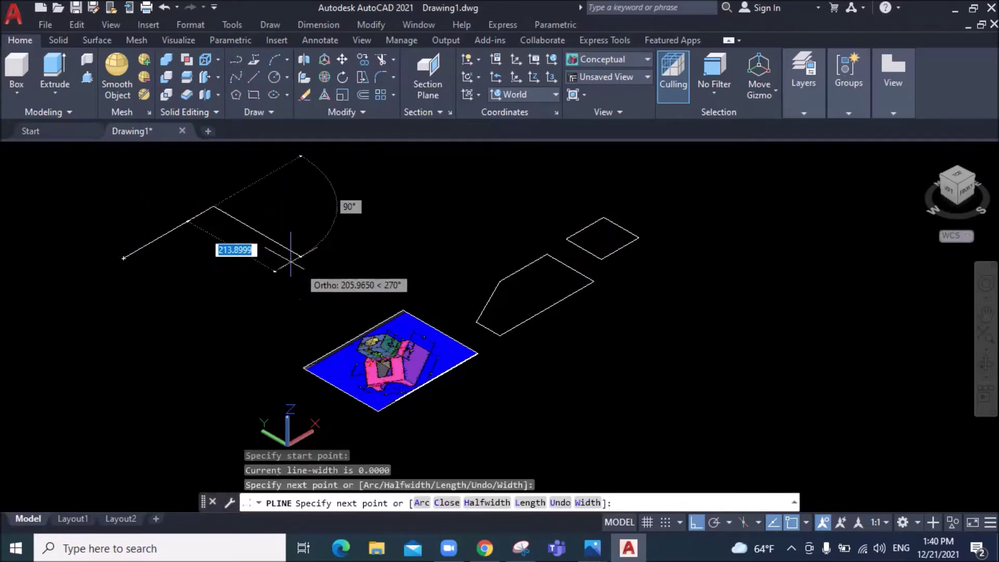
pyautogui.click(338, 278)
pyautogui.click(206, 356)
pyautogui.click(125, 257)
pyautogui.rightClick(125, 256)
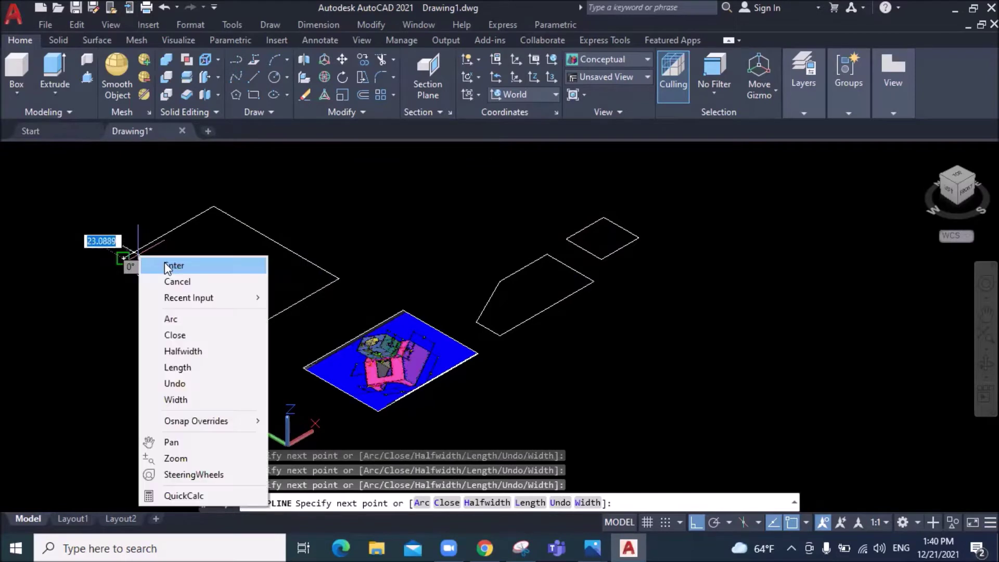
pyautogui.click(156, 265)
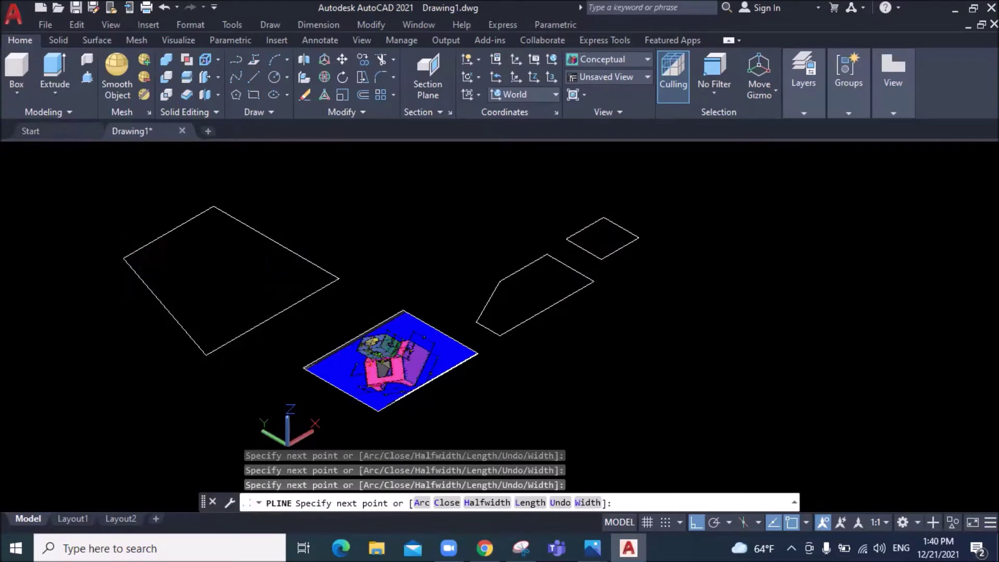
# Delete the parallelogram and zoom in on the dimensioned reference model
pyautogui.click(256, 230)
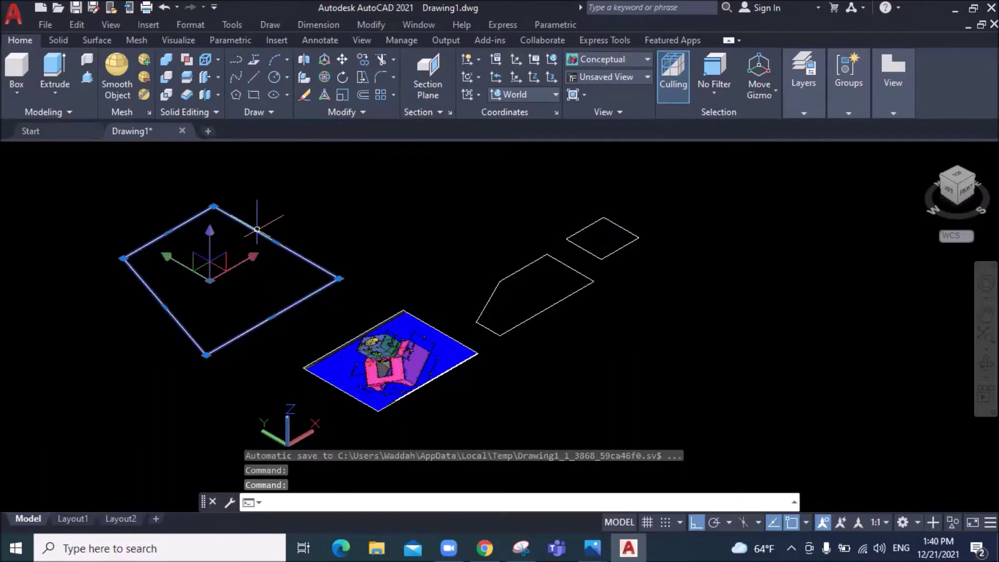
pyautogui.click(305, 196)
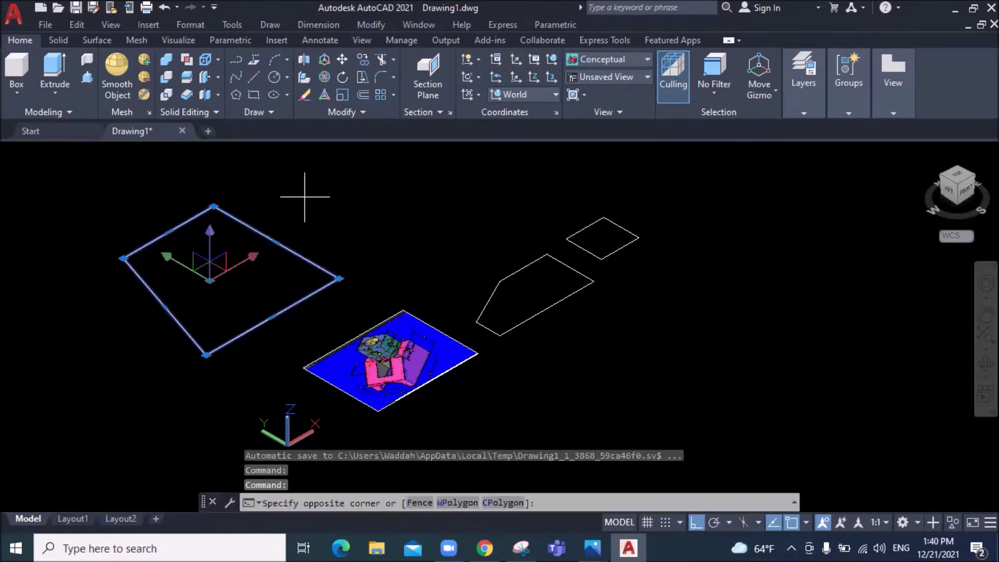
pyautogui.click(99, 323)
pyautogui.press('Delete')
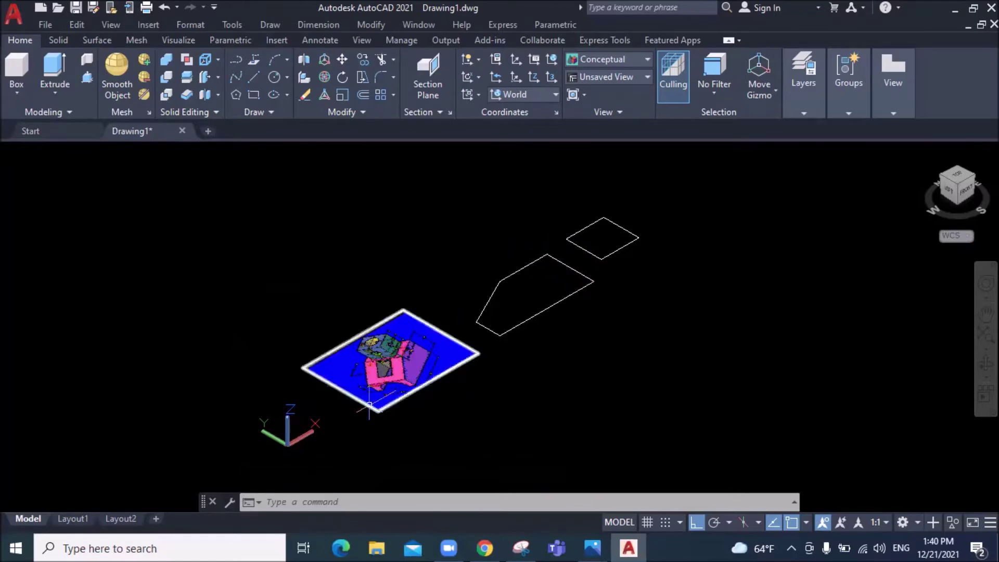
pyautogui.scroll(3, 412, 389)
pyautogui.scroll(3, 399, 399)
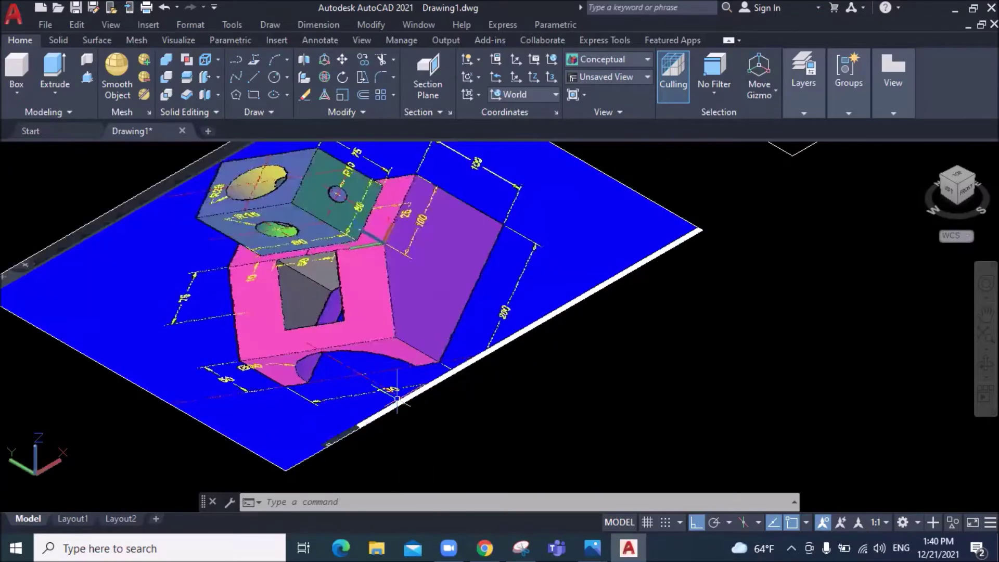
pyautogui.scroll(2, 366, 402)
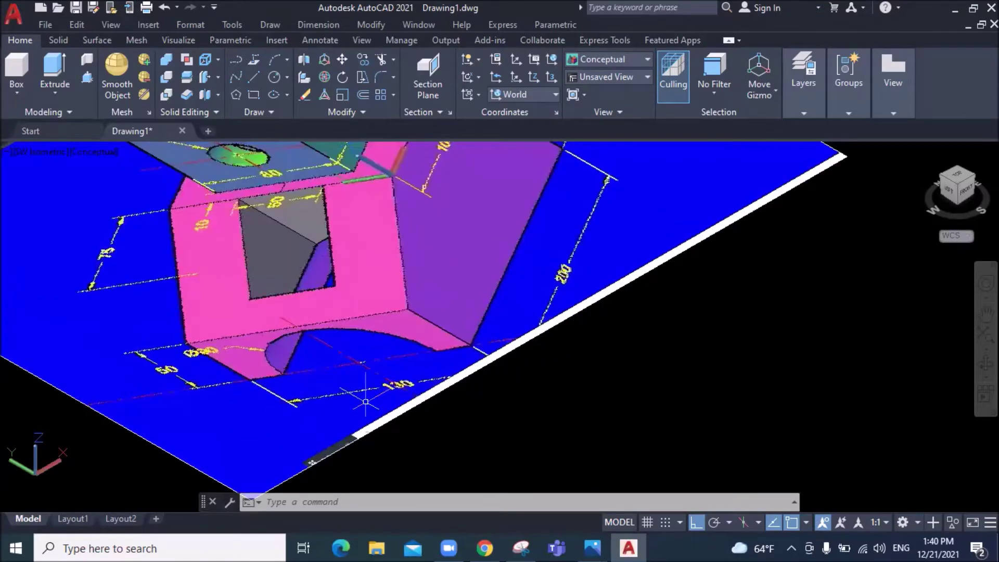
# Extrude the cut-corner polyline to a height of 130, leaving the diamond flat
pyautogui.scroll(-5, 366, 402)
pyautogui.scroll(-3, 359, 396)
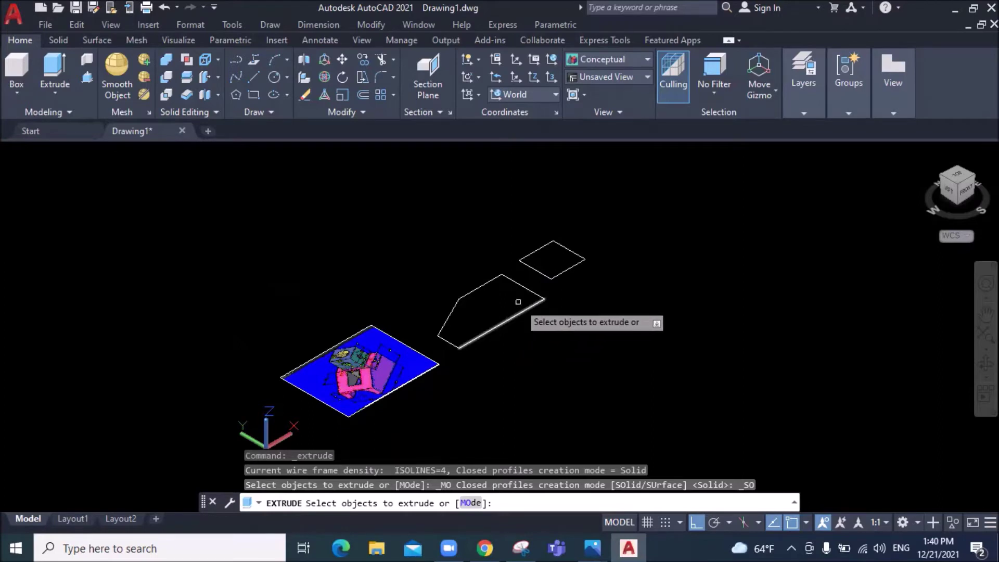
pyautogui.click(522, 283)
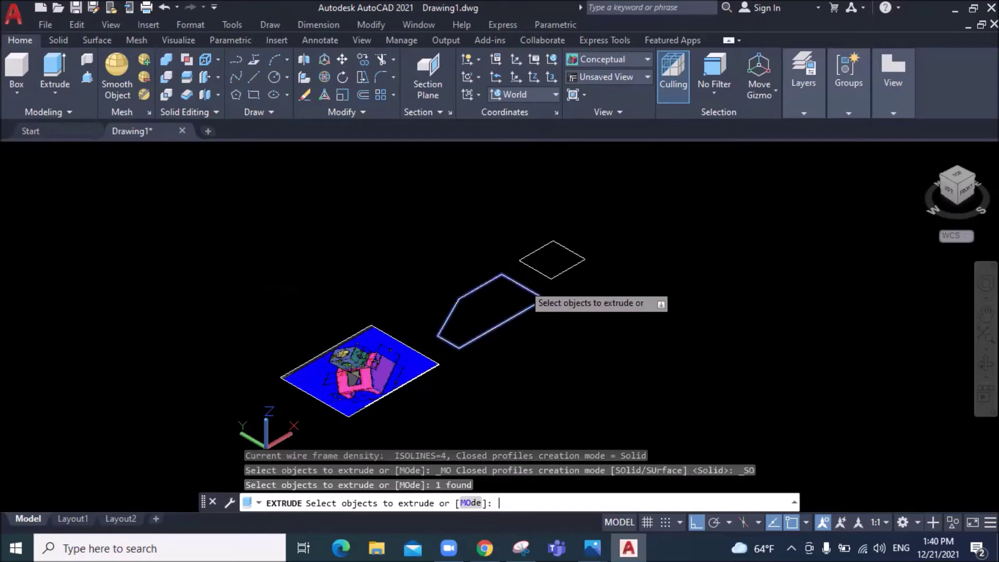
pyautogui.press('Return')
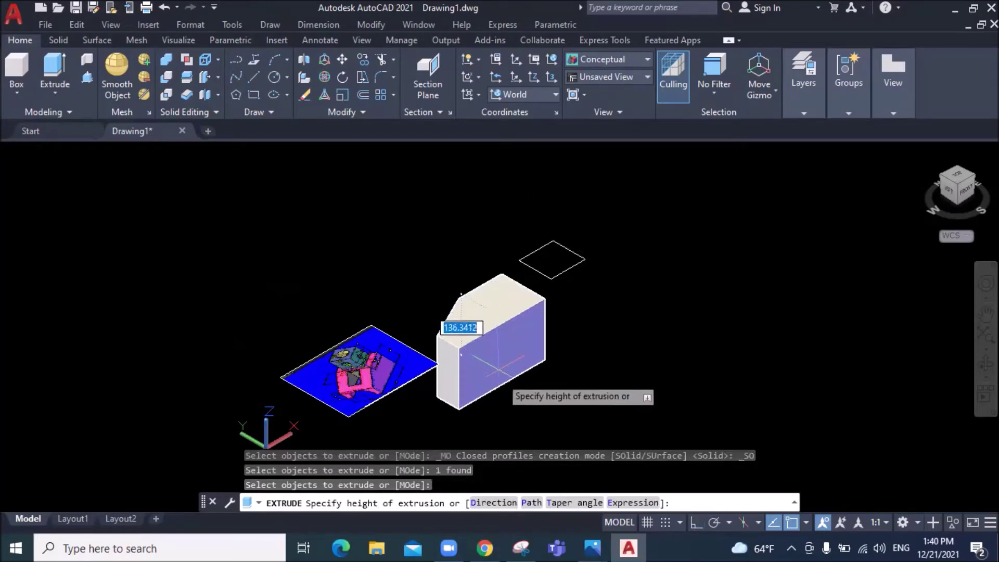
pyautogui.write('130')
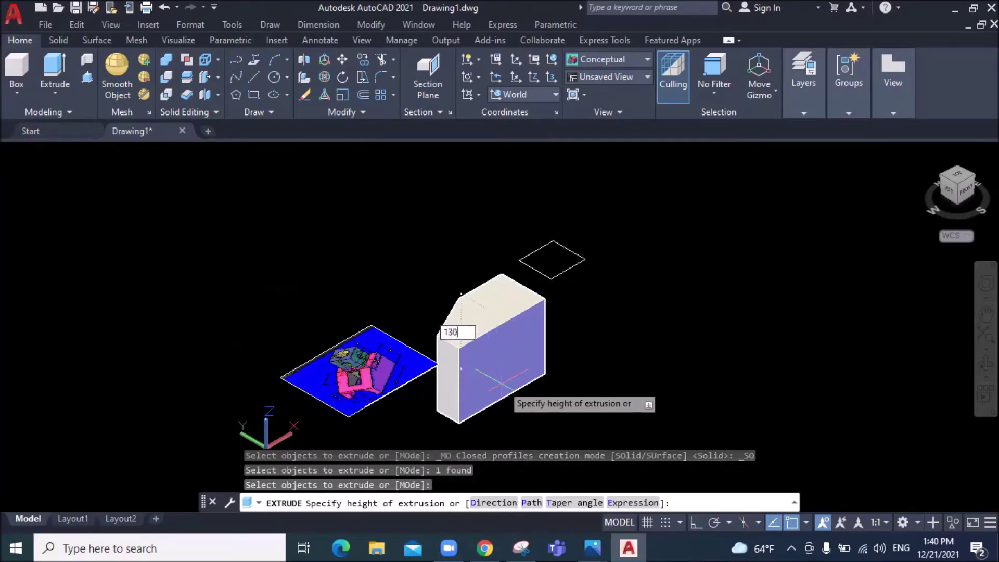
pyautogui.press('Return')
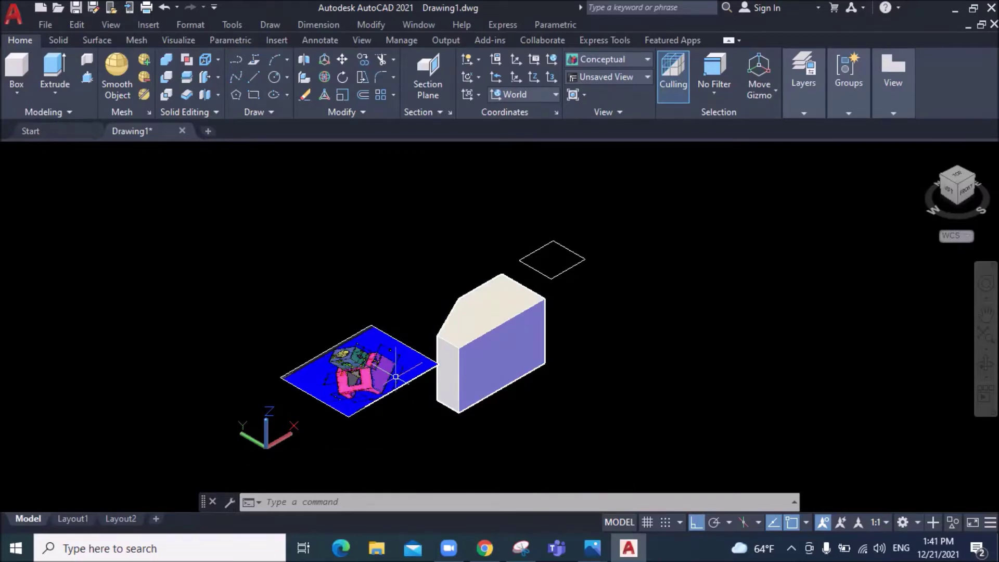
pyautogui.scroll(1, 342, 369)
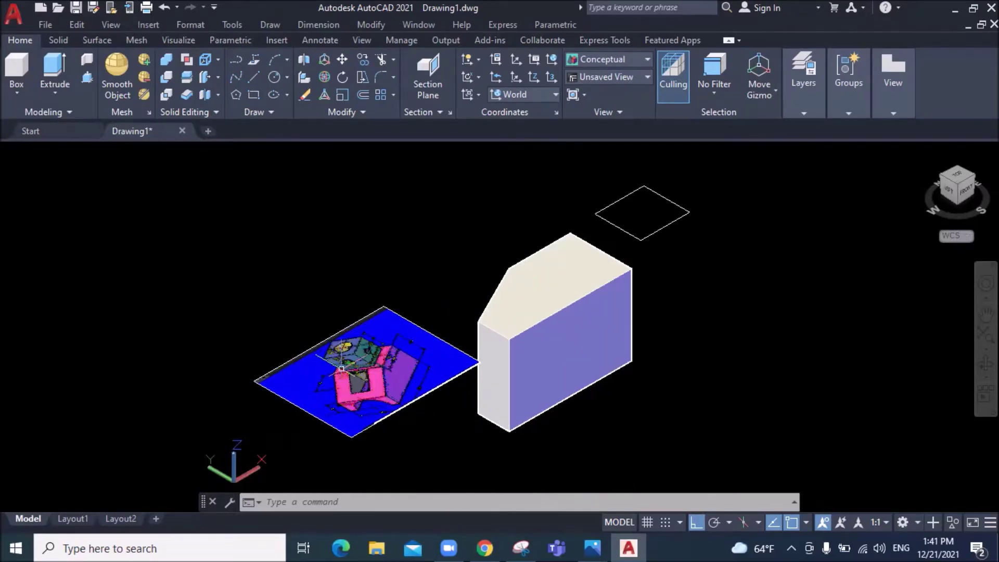
pyautogui.scroll(1, 342, 369)
pyautogui.scroll(2, 342, 369)
pyautogui.scroll(2, 342, 369)
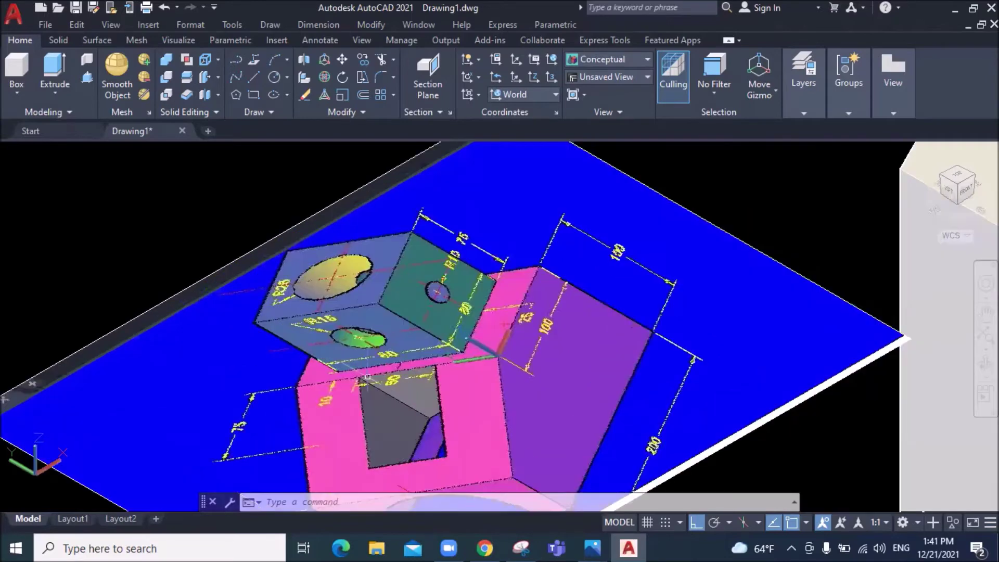
pyautogui.scroll(-5, 368, 376)
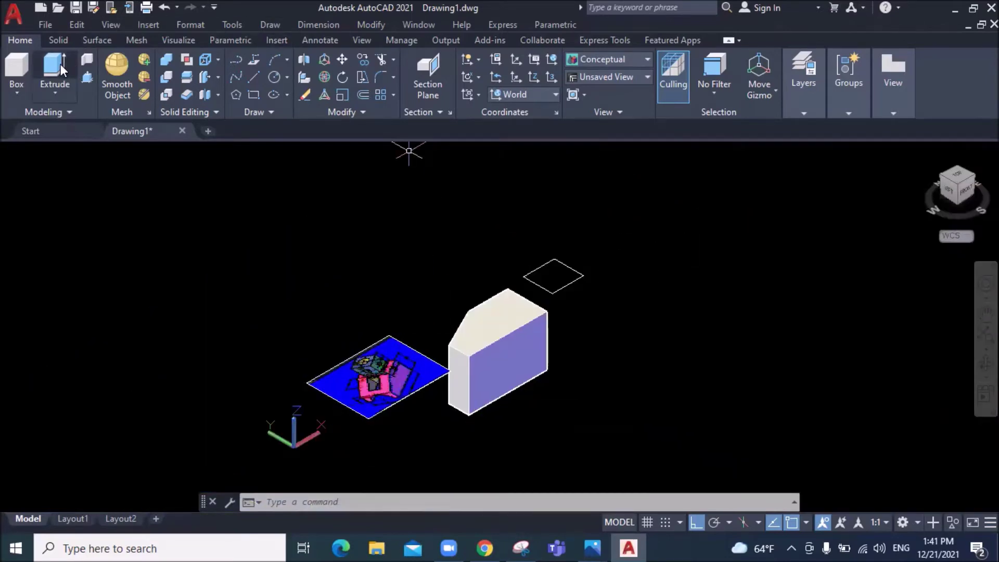
# Extrude the small square outline to a height of 80 to form a cube
pyautogui.click(50, 77)
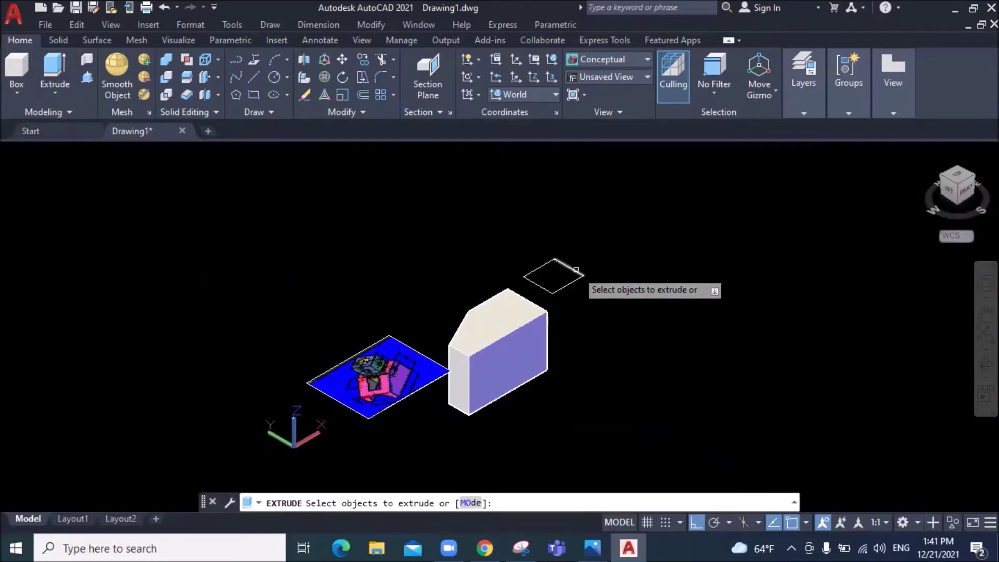
pyautogui.click(538, 286)
pyautogui.press('Return')
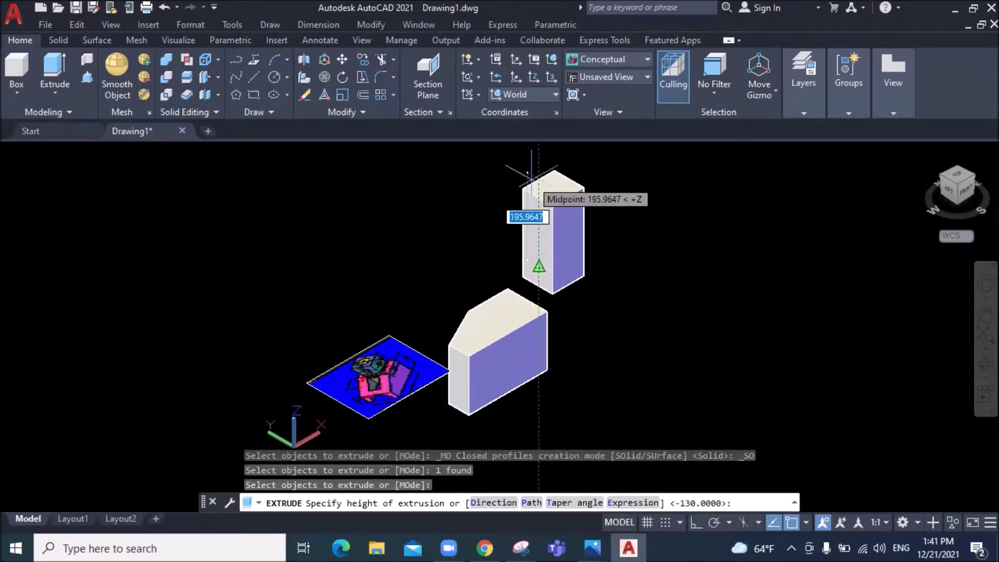
pyautogui.write('80')
pyautogui.press('Return')
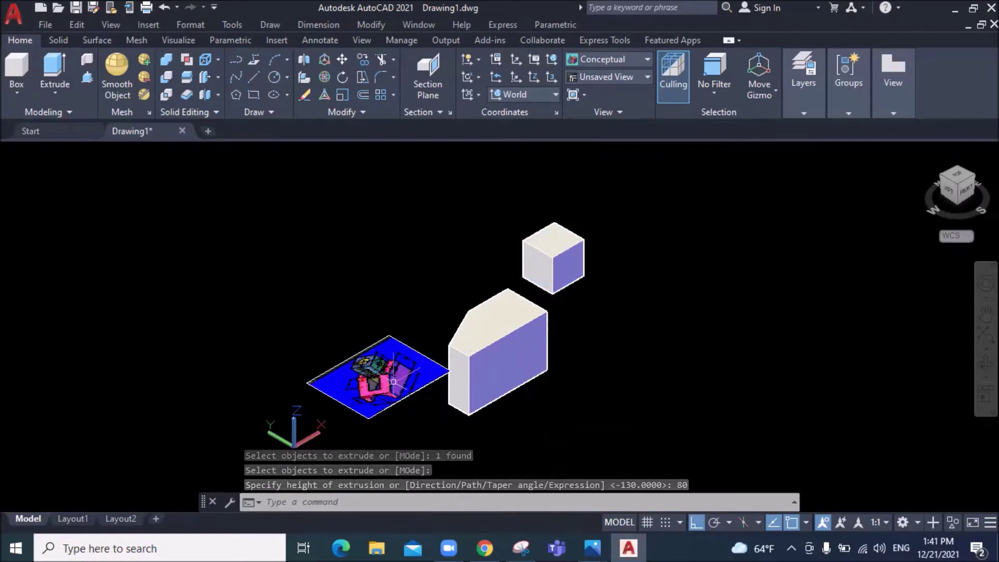
pyautogui.click(322, 77)
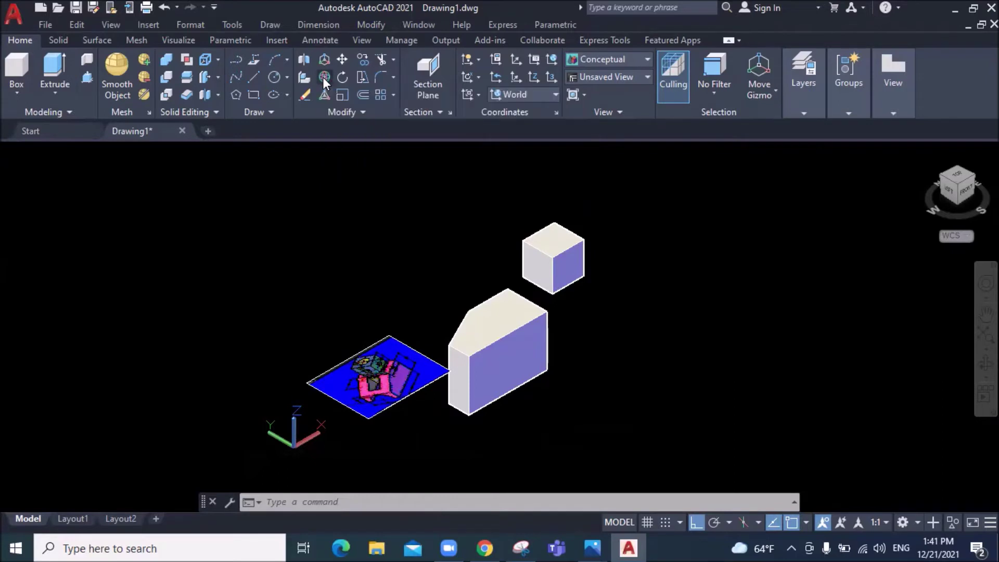
# Select the cube and sloped block for 3D rotation, then cancel the first attempt
pyautogui.click(579, 243)
pyautogui.click(524, 312)
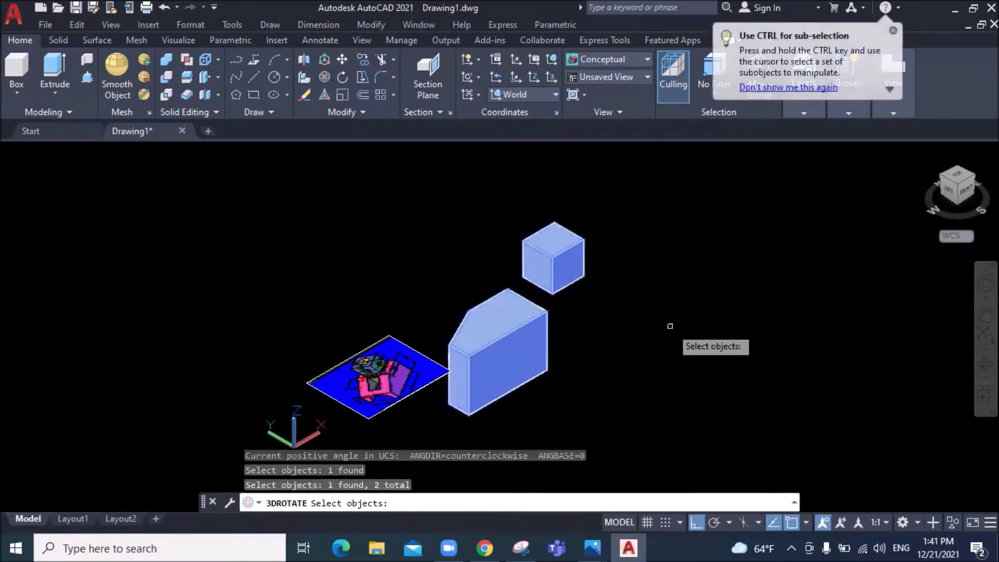
pyautogui.press('Return')
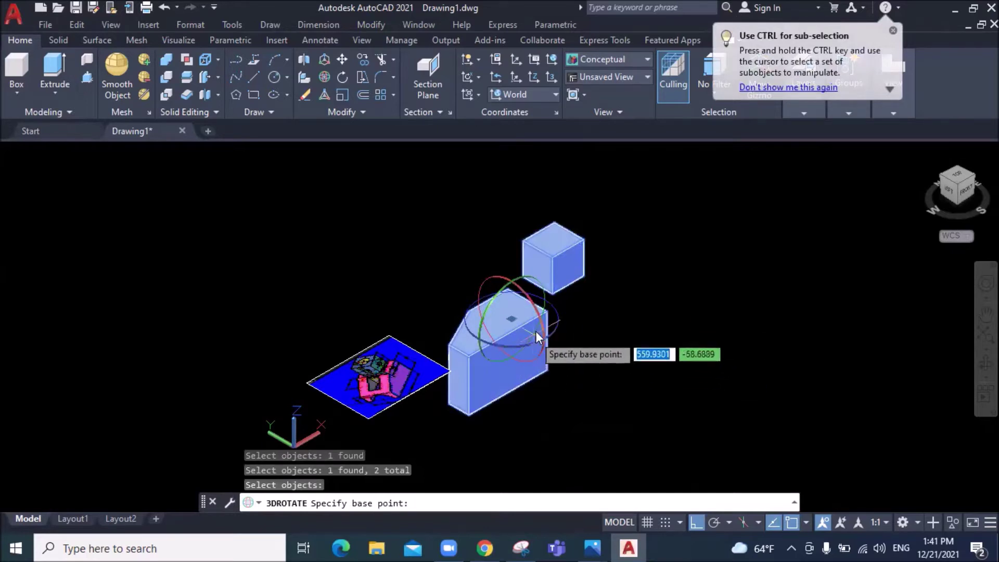
pyautogui.click(542, 311)
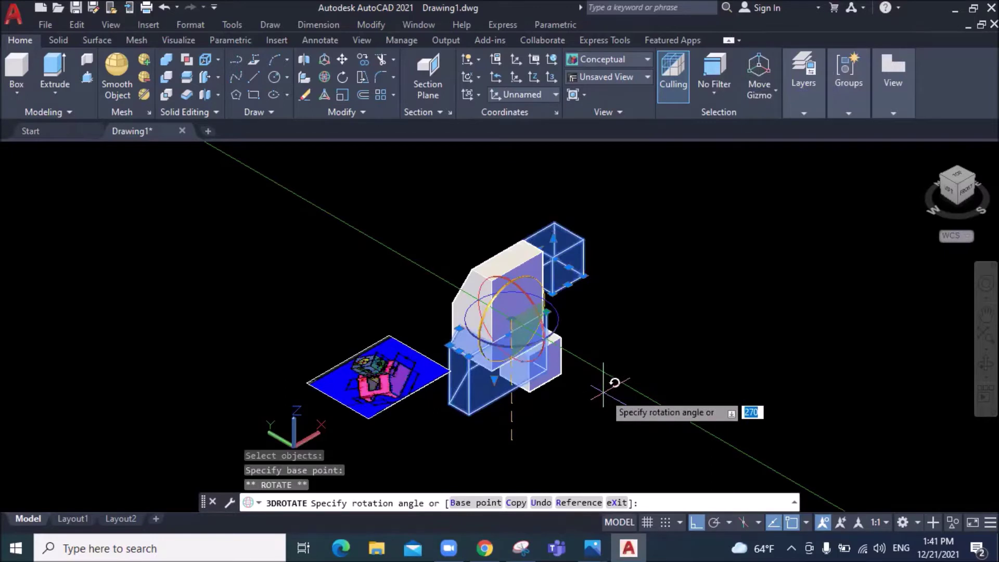
pyautogui.press('Escape')
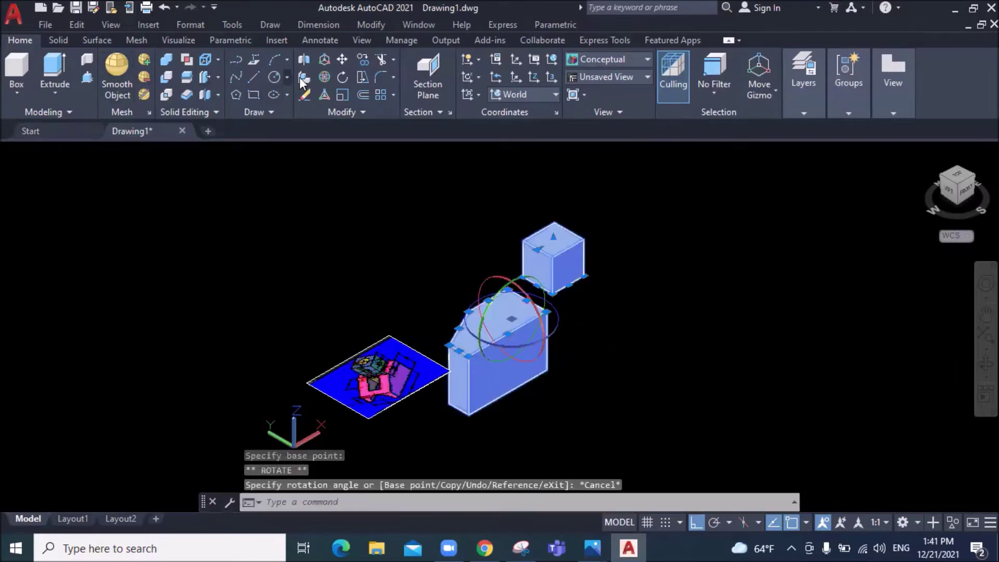
# Rotate both solids 90 degrees about the red axis through the cube corner
pyautogui.click(323, 78)
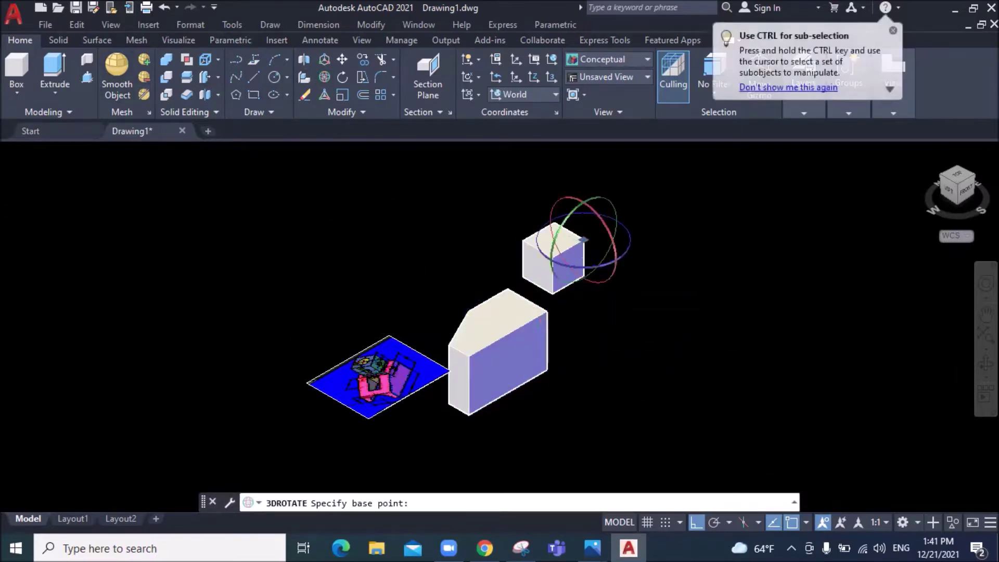
pyautogui.click(582, 240)
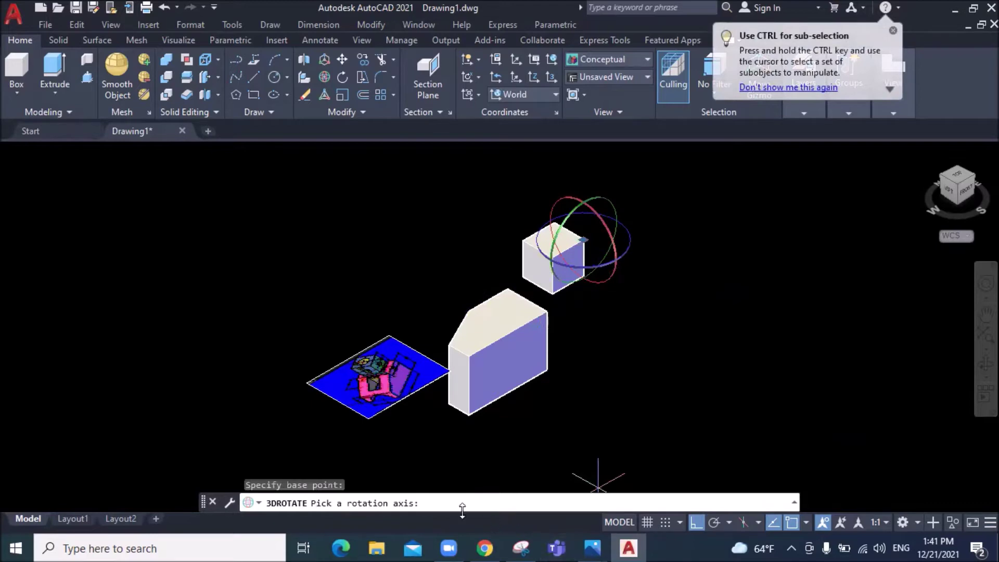
pyautogui.scroll(-1, 312, 448)
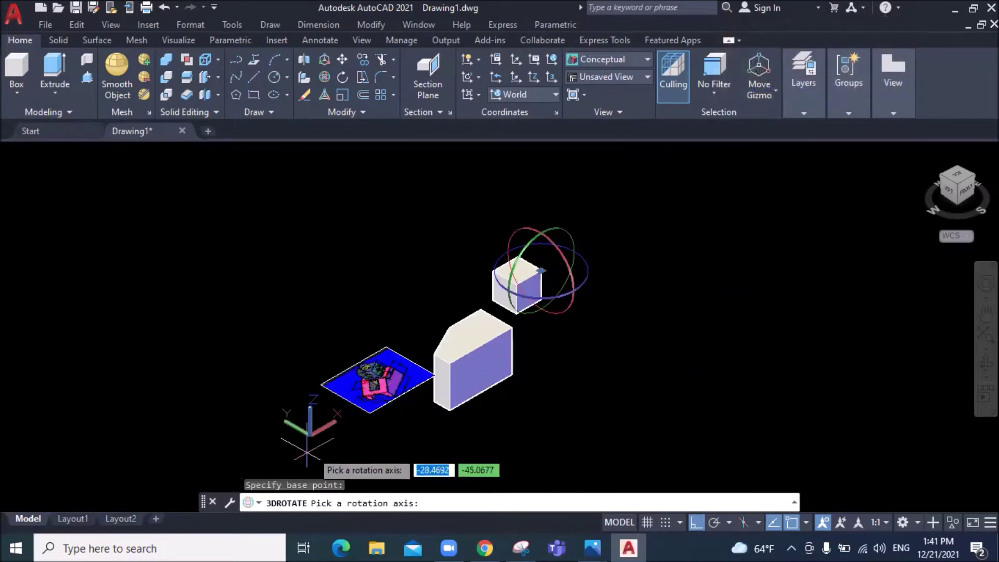
pyautogui.scroll(1, 310, 451)
pyautogui.scroll(2, 332, 405)
pyautogui.scroll(-3, 332, 404)
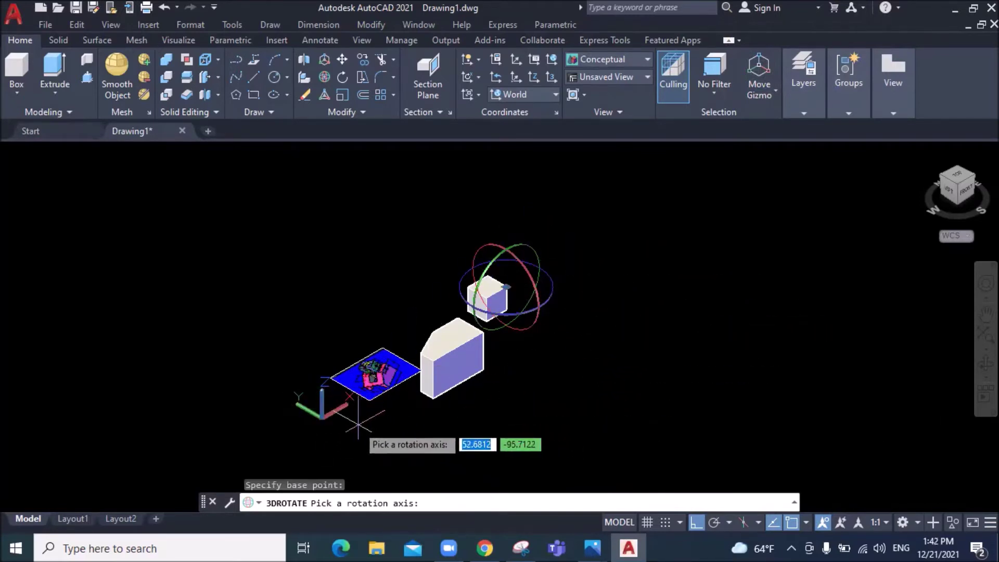
pyautogui.click(533, 281)
pyautogui.write('90')
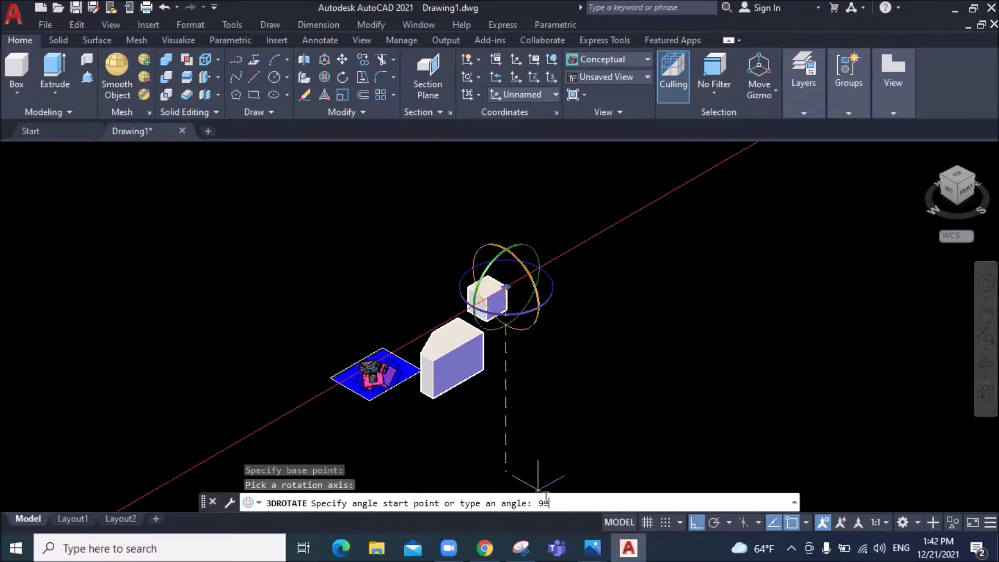
pyautogui.press('Return')
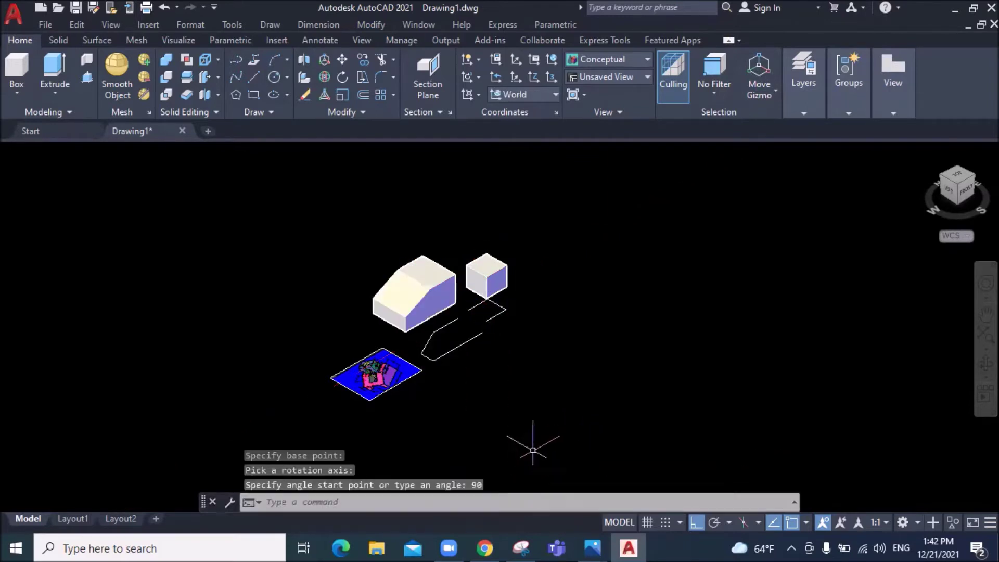
# Erase the leftover flat outline lines lying beneath the block and cube
pyautogui.click(524, 307)
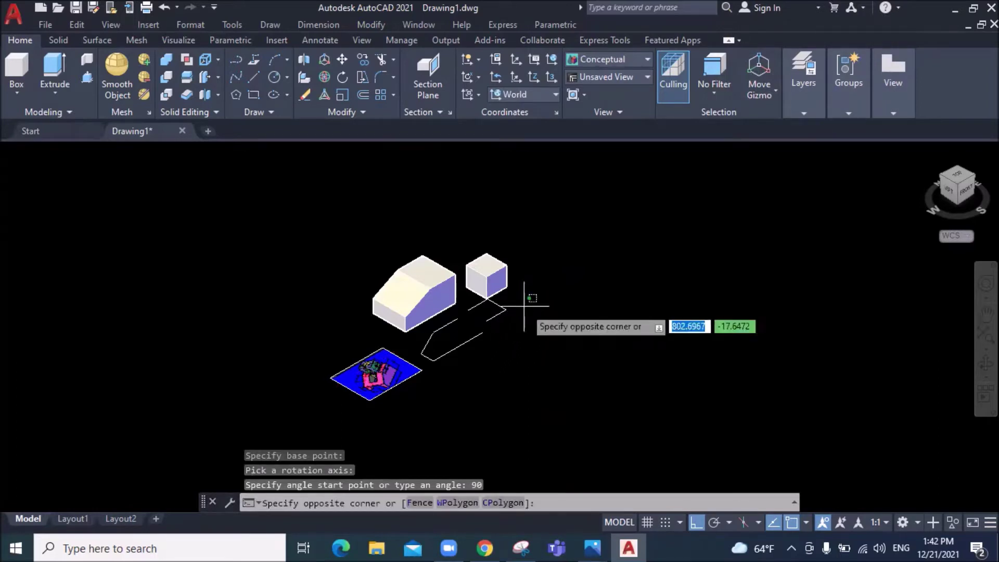
pyautogui.press('Escape')
pyautogui.press('Escape')
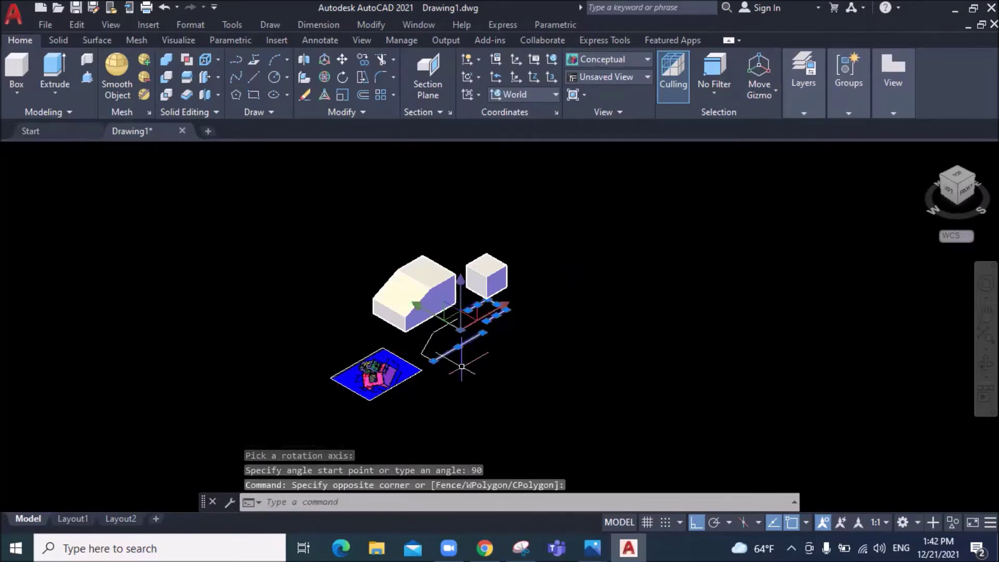
pyautogui.click(525, 323)
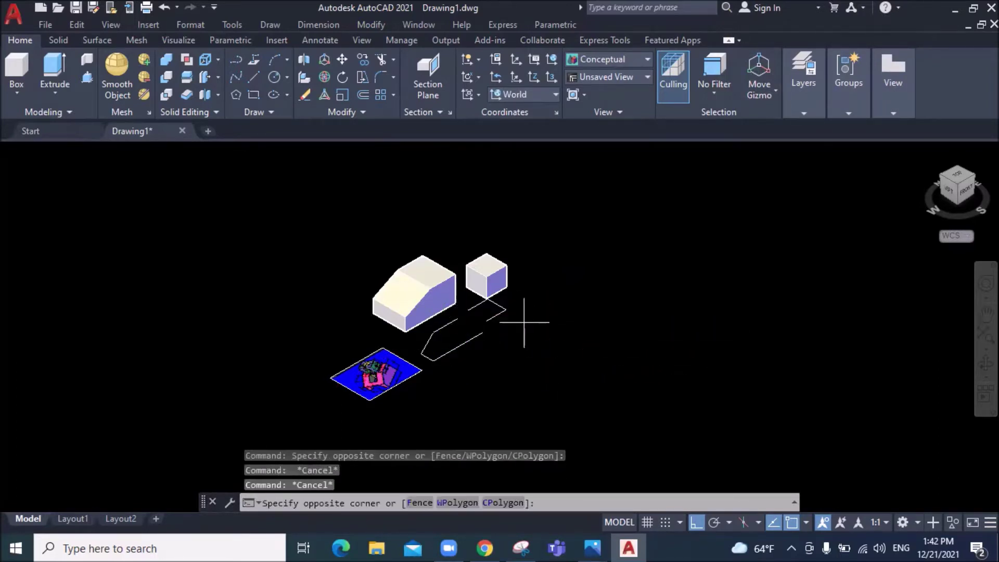
pyautogui.click(436, 378)
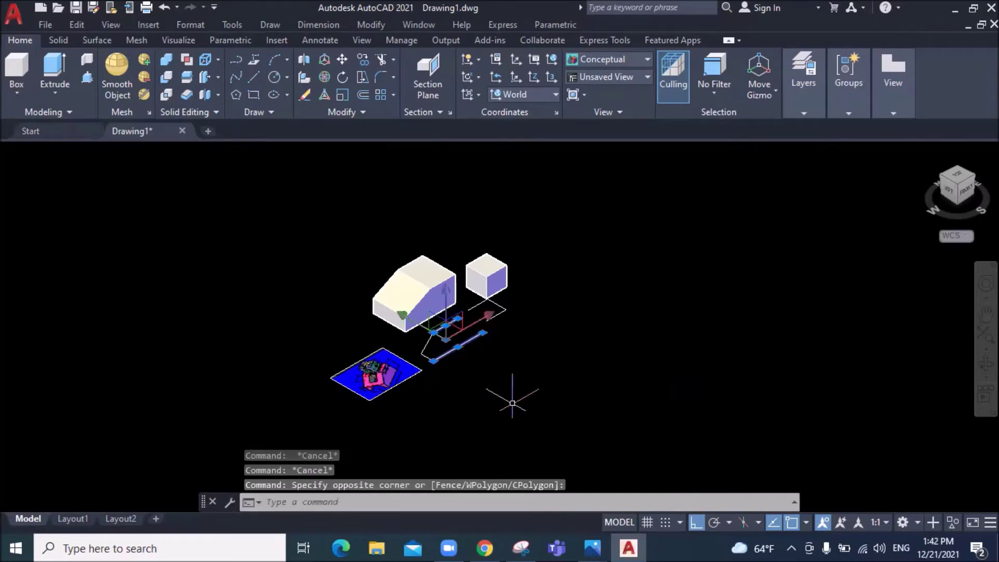
pyautogui.press('Delete')
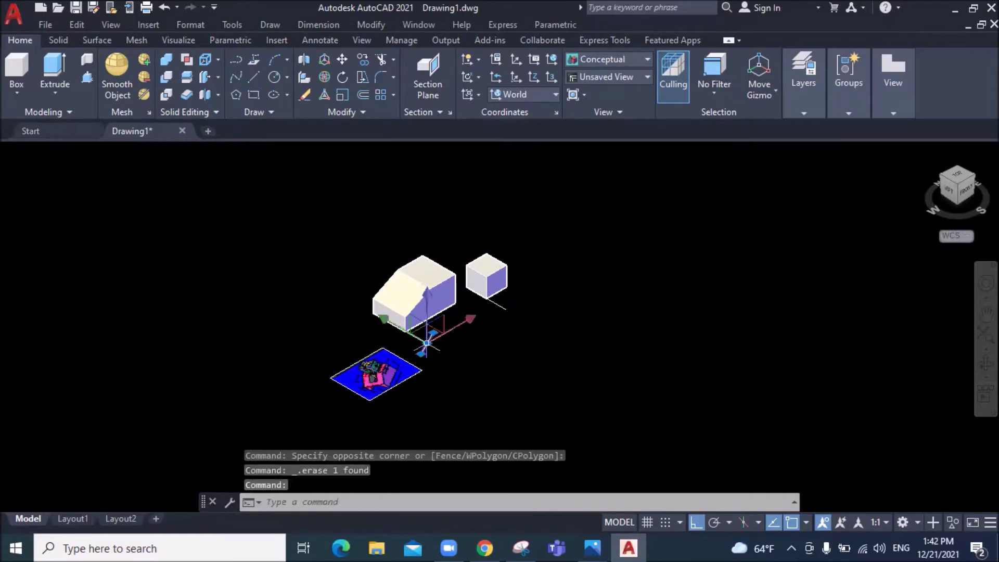
pyautogui.press('Delete')
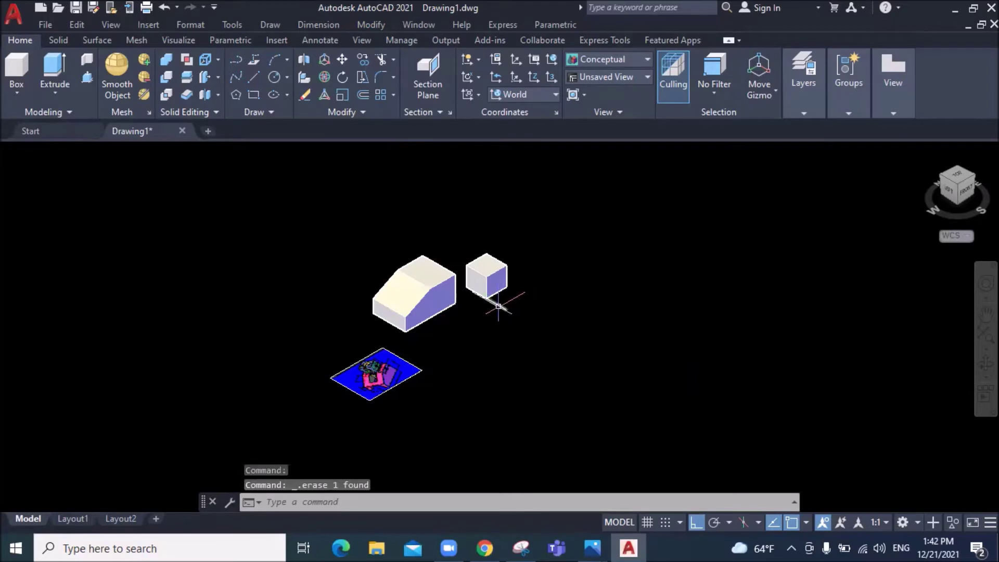
pyautogui.scroll(3, 426, 255)
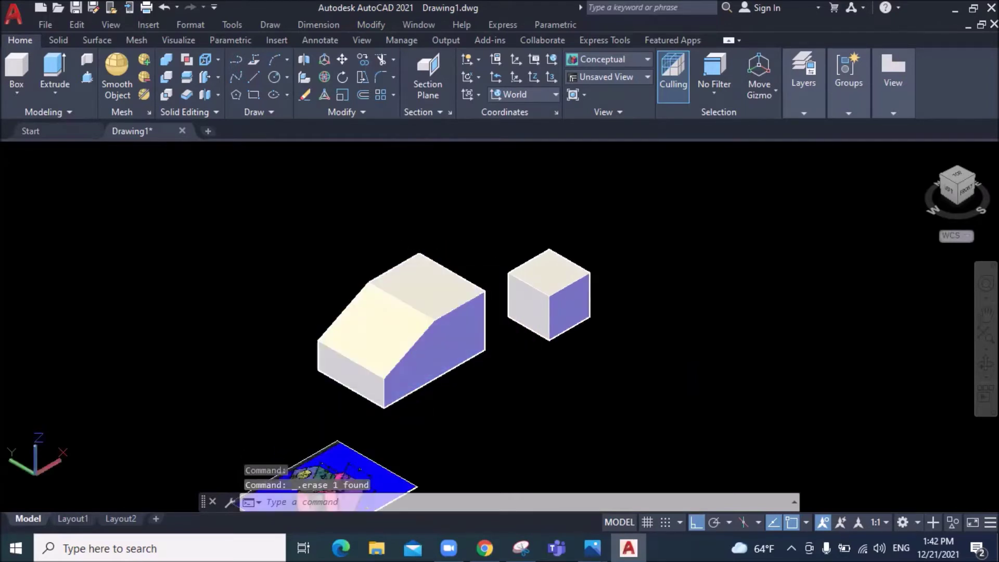
# Set the sloped block's colour to Green in Quick Properties
pyautogui.click(443, 352)
pyautogui.click(636, 260)
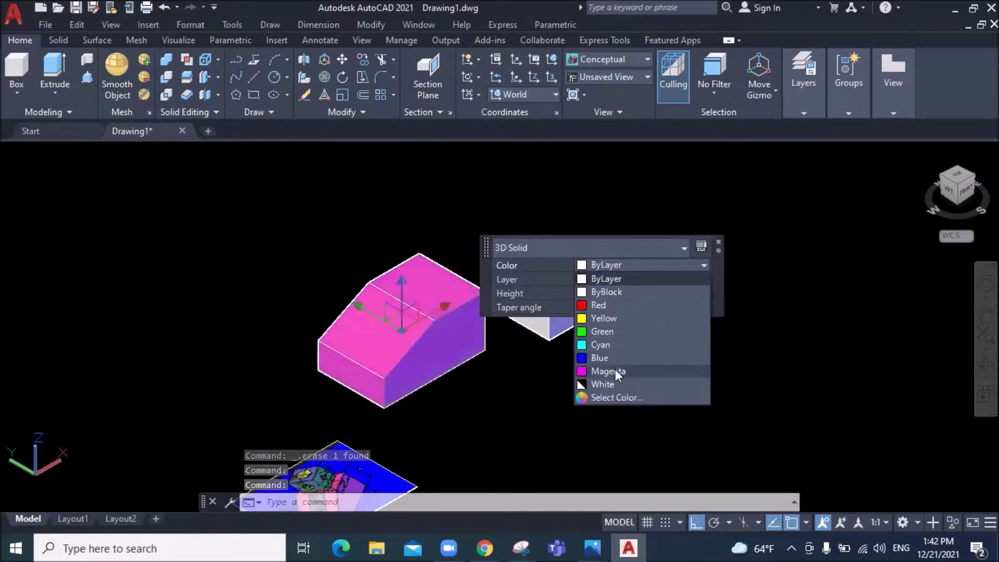
pyautogui.click(616, 333)
pyautogui.press('Escape')
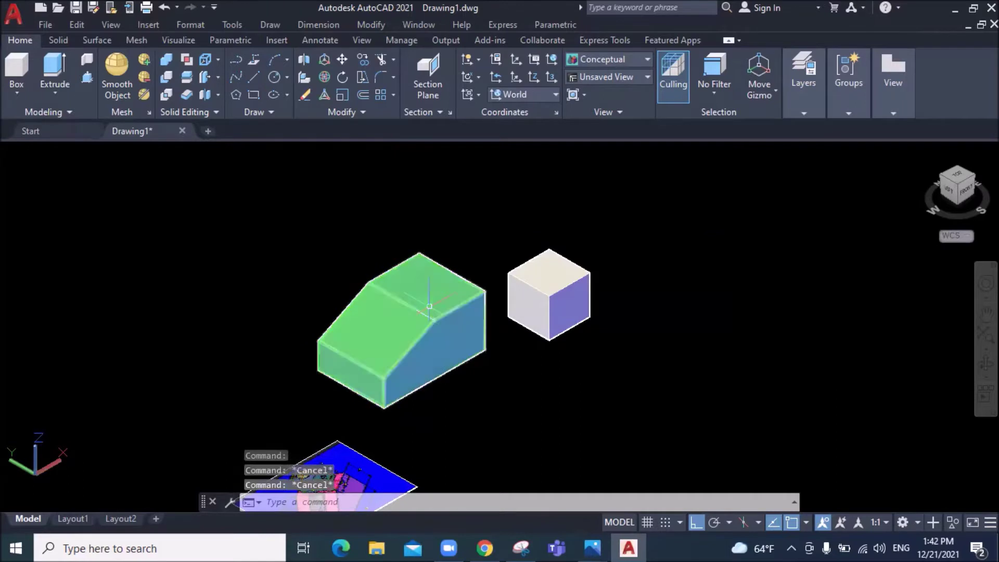
# Set the cube's colour to Magenta in Quick Properties
pyautogui.click(572, 296)
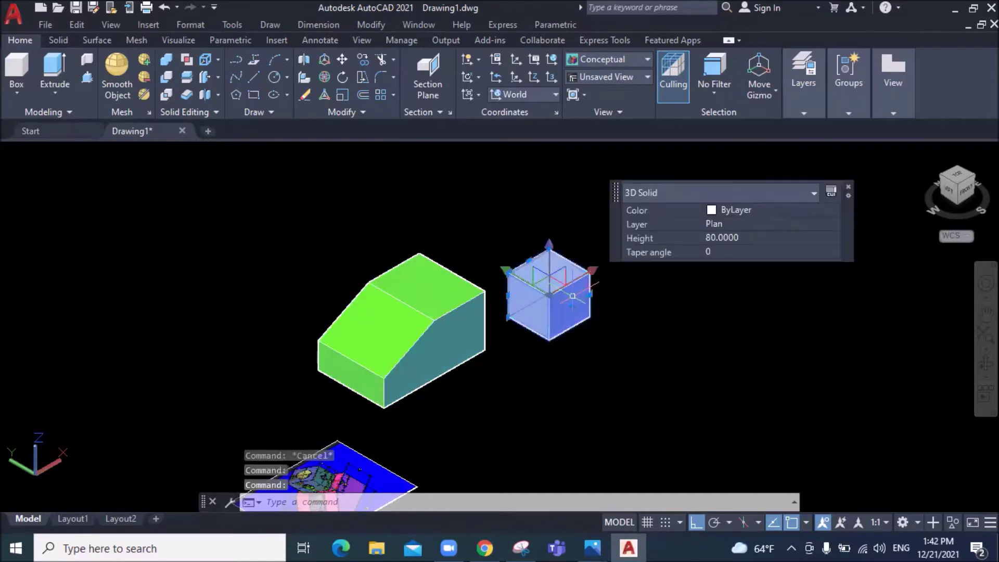
pyautogui.click(730, 212)
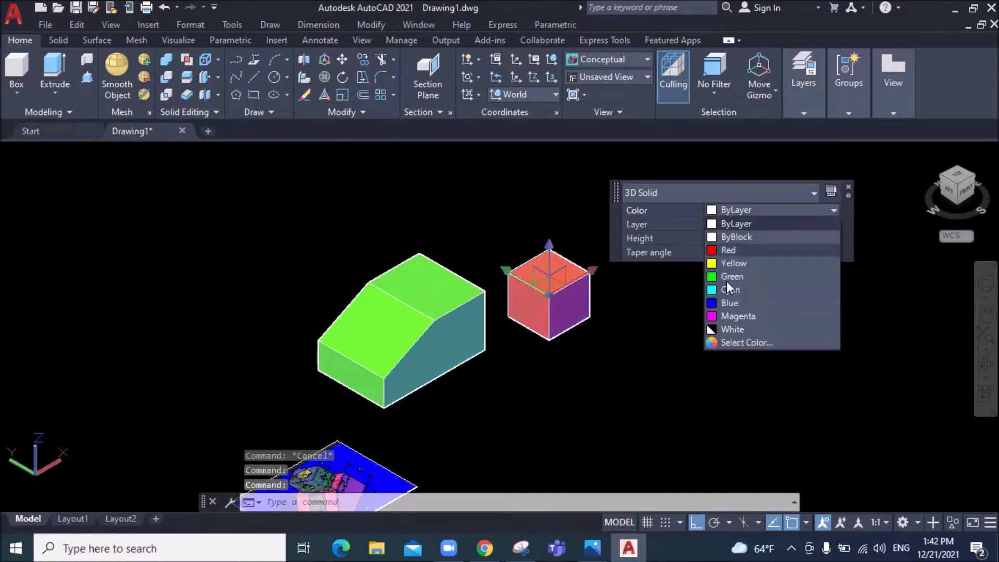
pyautogui.click(727, 316)
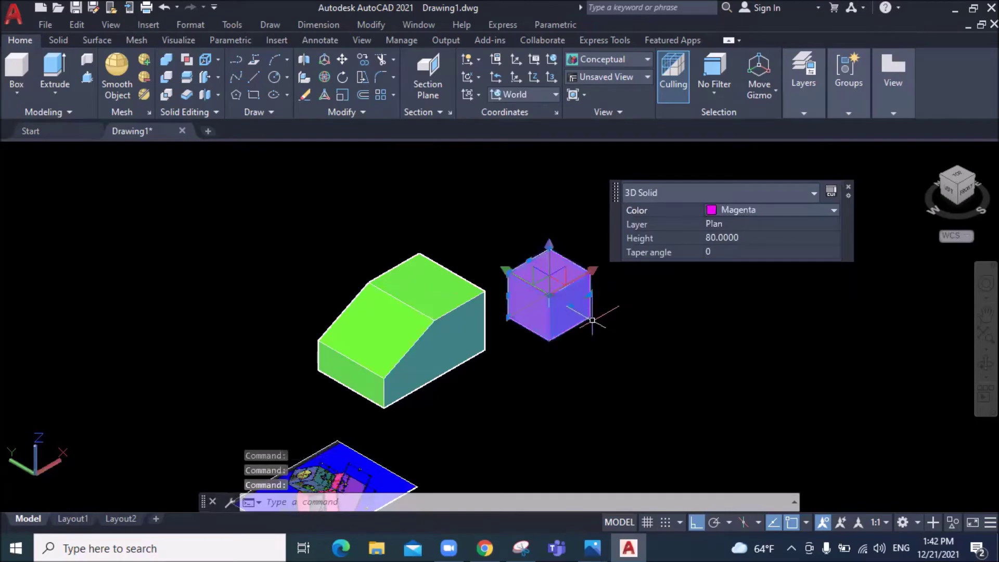
pyautogui.press('Escape')
pyautogui.press('Escape')
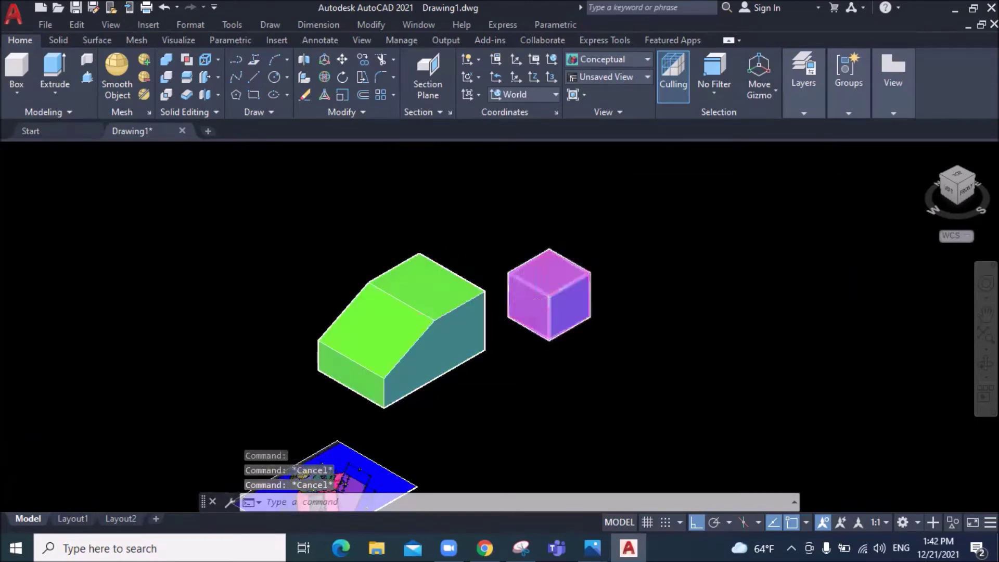
# Zoom toward the reference image and bring the dimensioned picture up in Photos
pyautogui.scroll(-4, 538, 301)
pyautogui.scroll(2, 459, 379)
pyautogui.scroll(3, 453, 375)
pyautogui.scroll(3, 445, 371)
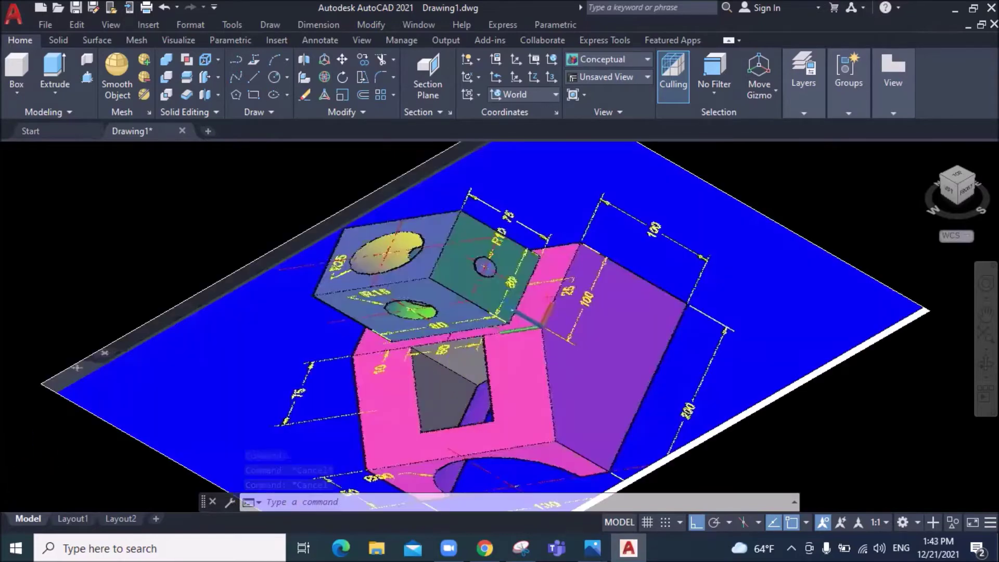
pyautogui.scroll(2, 437, 368)
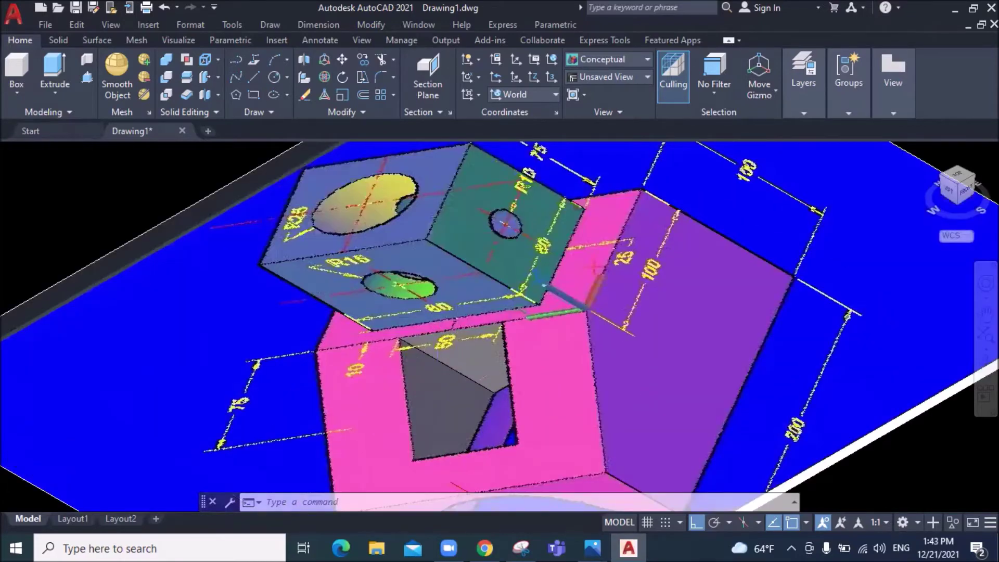
pyautogui.scroll(2, 456, 335)
pyautogui.scroll(2, 456, 314)
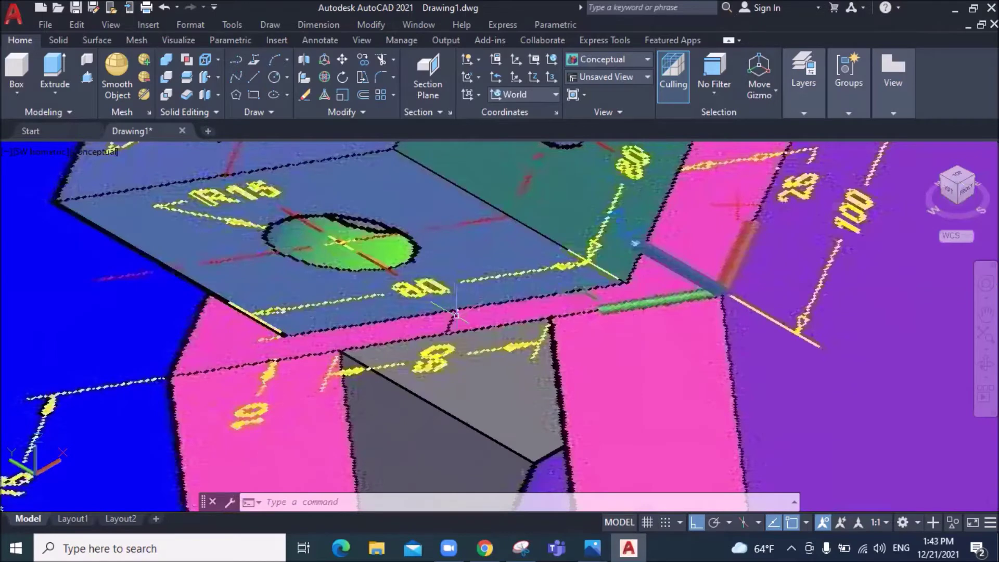
pyautogui.moveTo(593, 548)
pyautogui.click(761, 470)
# Read the slot and hole sizes in Photos, then zoom in on the solids in AutoCAD
pyautogui.scroll(1, 430, 235)
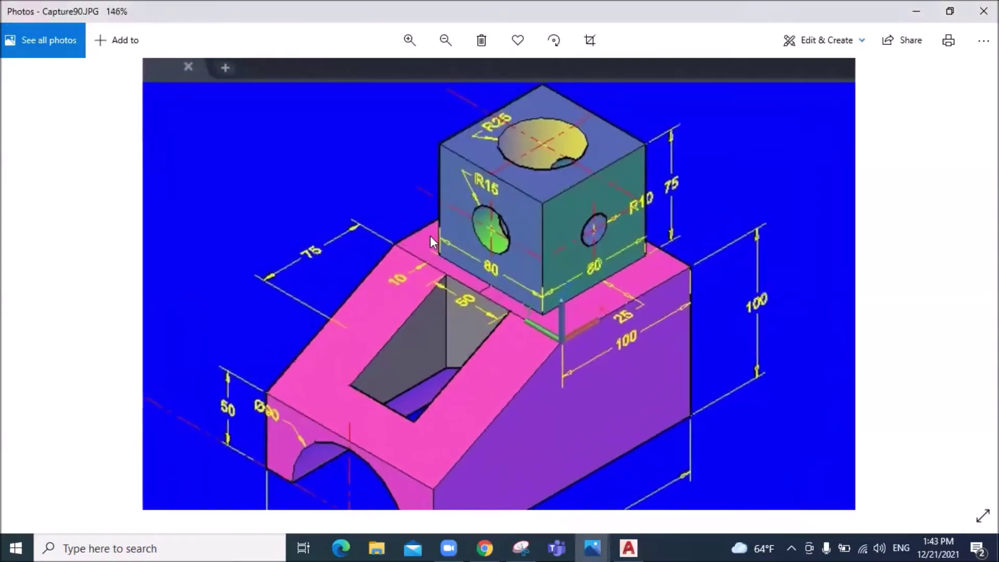
pyautogui.scroll(2, 445, 242)
pyautogui.scroll(2, 445, 242)
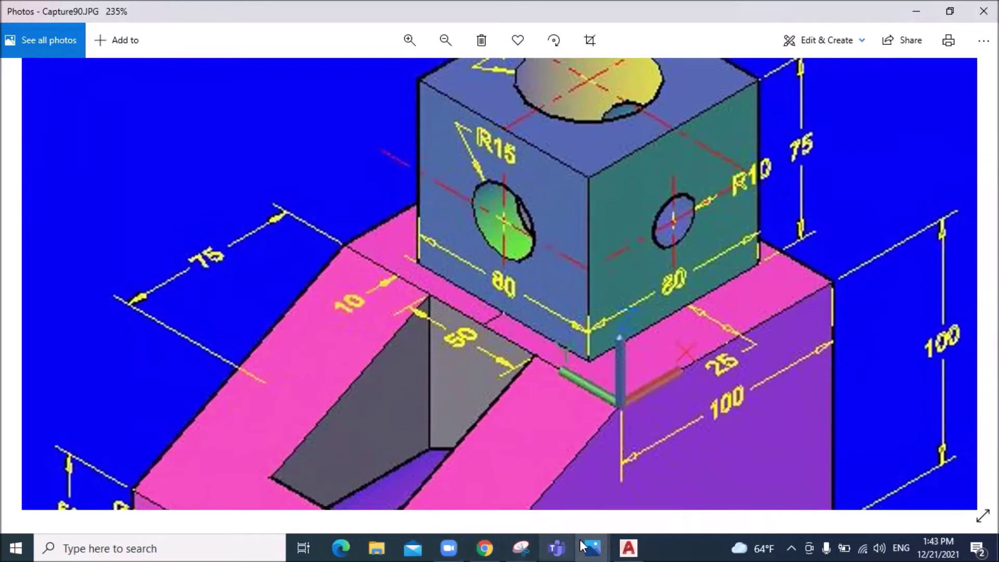
pyautogui.click(625, 546)
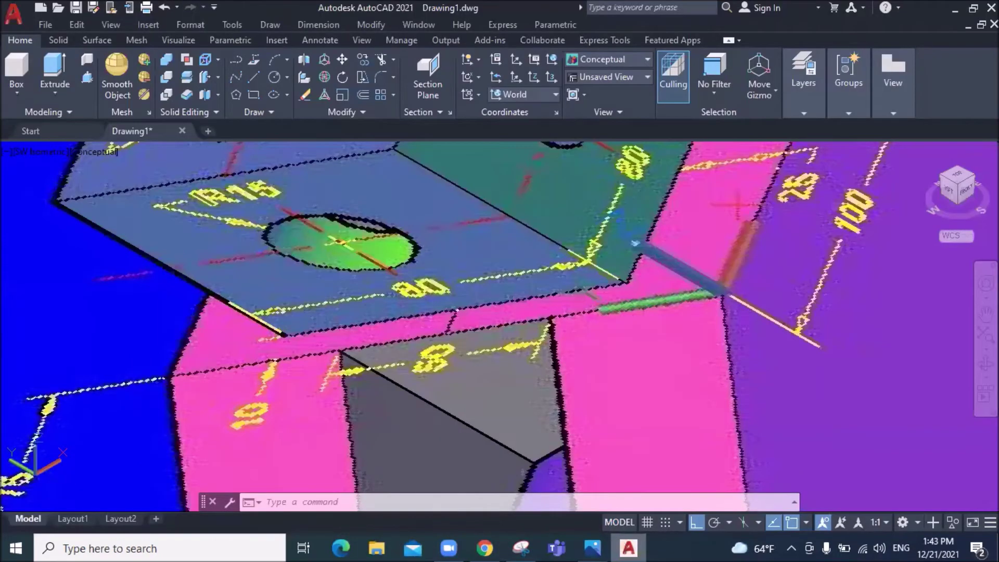
pyautogui.scroll(-5, 307, 302)
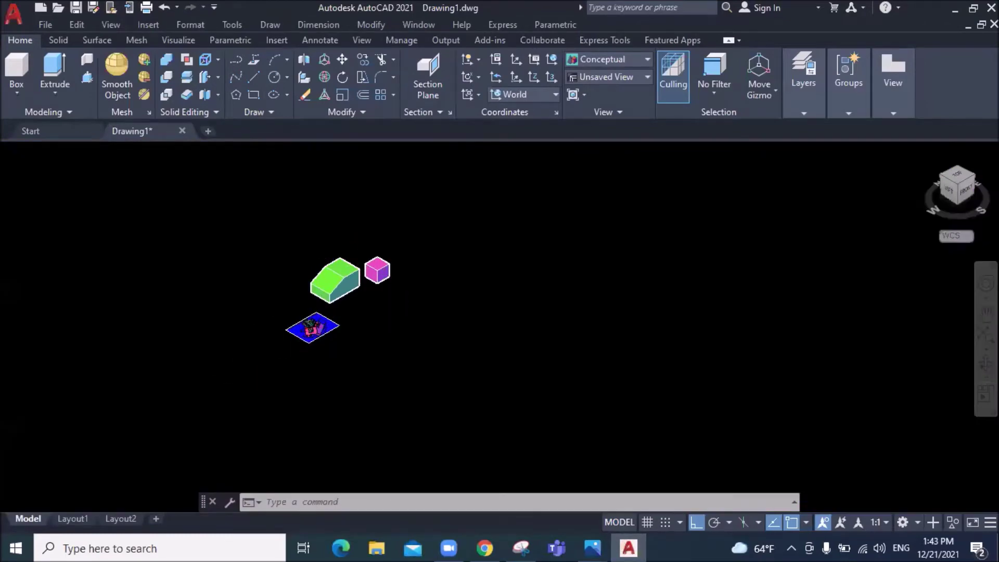
pyautogui.scroll(5, 333, 249)
pyautogui.scroll(2, 333, 248)
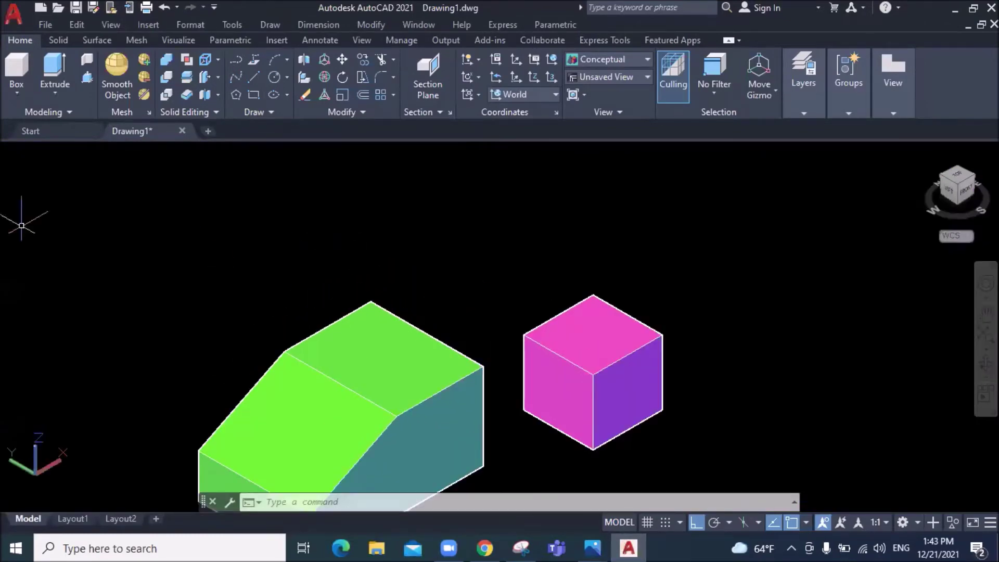
# Draw a 10-unit line starting on the green block's top face
pyautogui.click(253, 73)
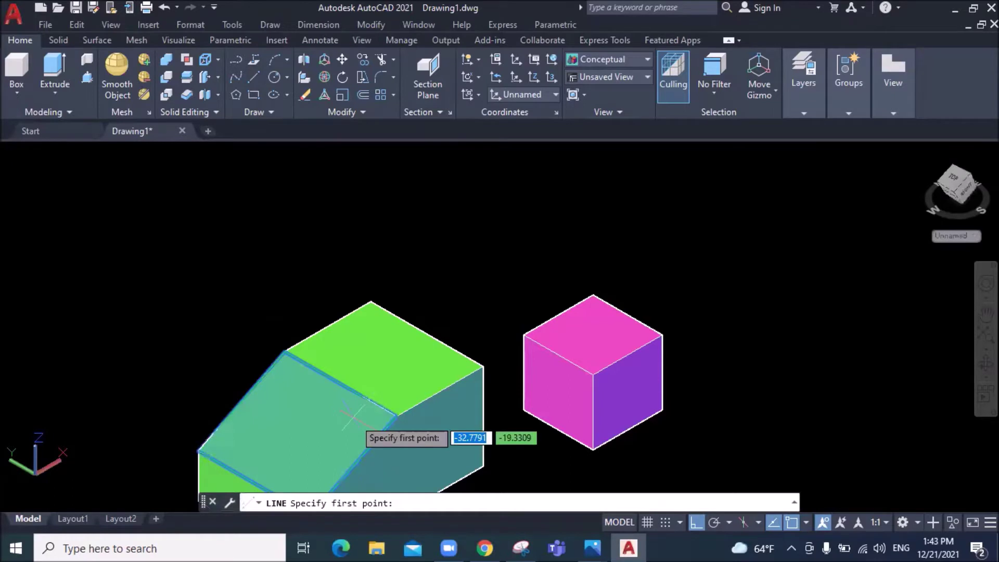
pyautogui.click(343, 384)
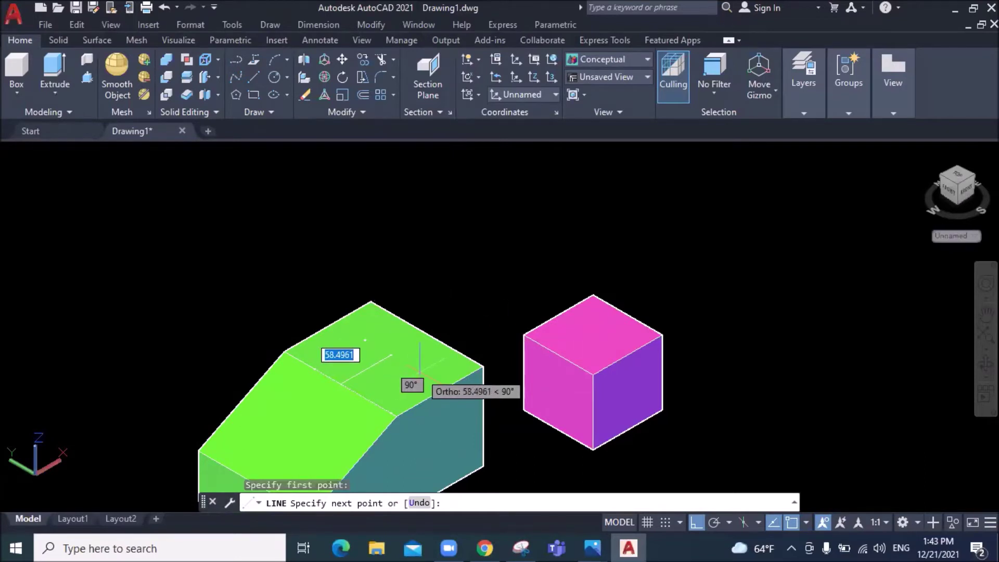
pyautogui.write('10')
pyautogui.press('Return')
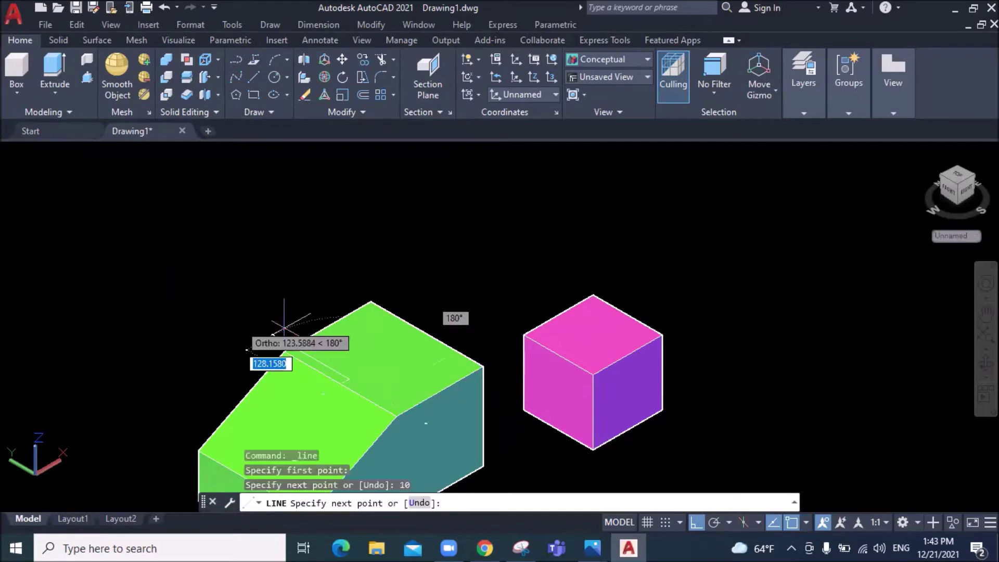
pyautogui.press('Escape')
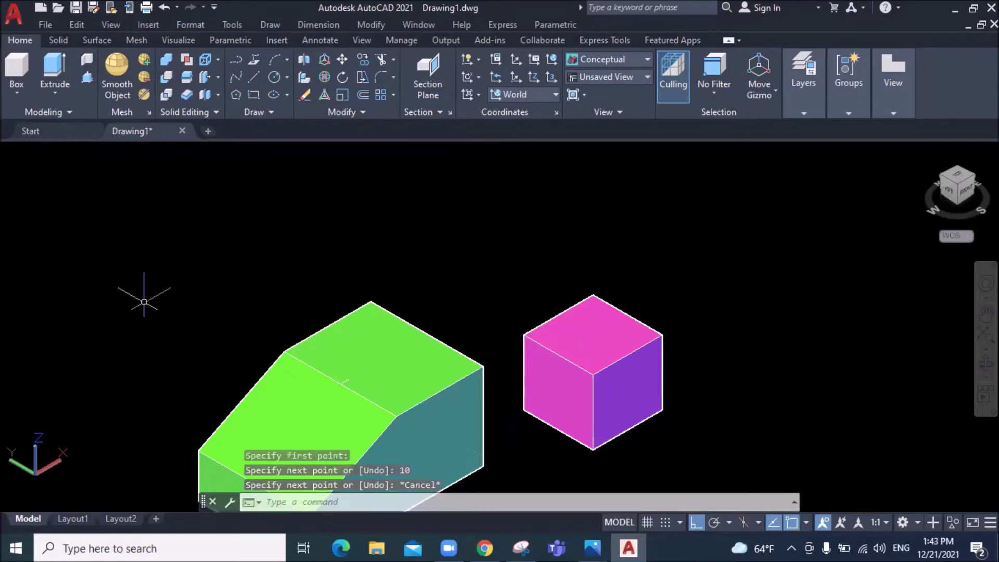
pyautogui.scroll(3, 472, 348)
pyautogui.scroll(-3, 520, 364)
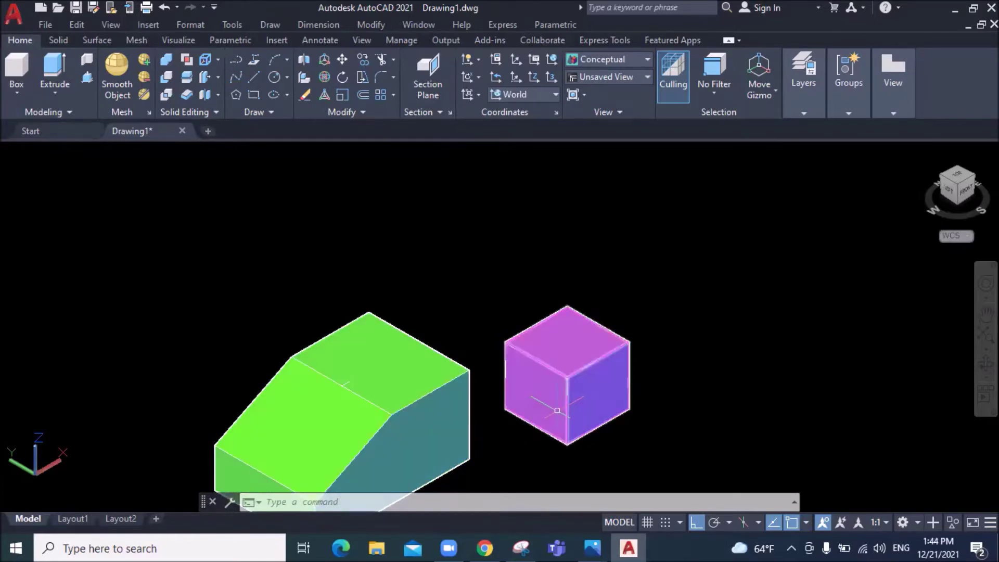
pyautogui.scroll(2, 557, 410)
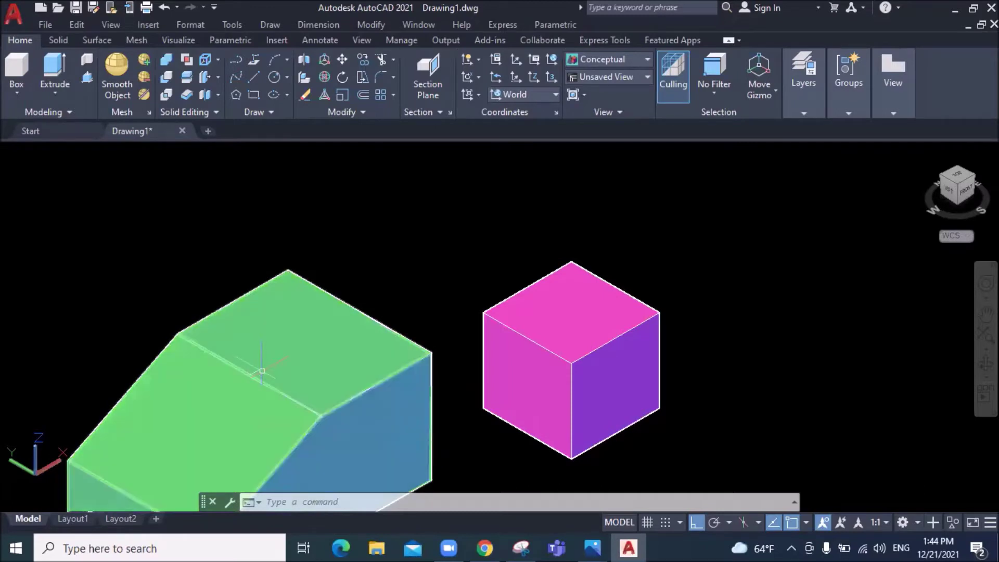
pyautogui.click(342, 58)
# Move the magenta cube from its bottom corner onto the line endpoint on the green block, checking in Top view
pyautogui.click(587, 362)
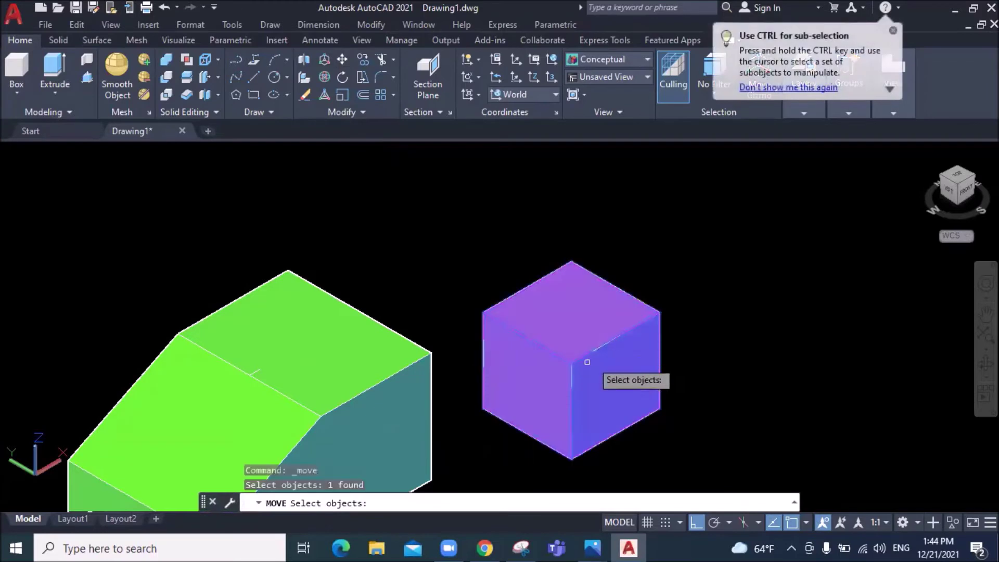
pyautogui.press('Return')
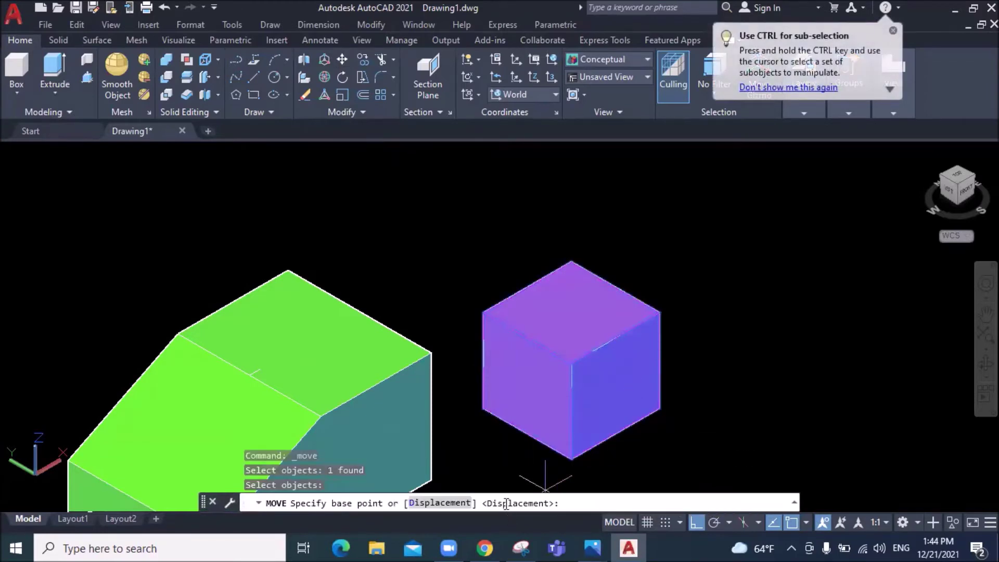
pyautogui.click(533, 411)
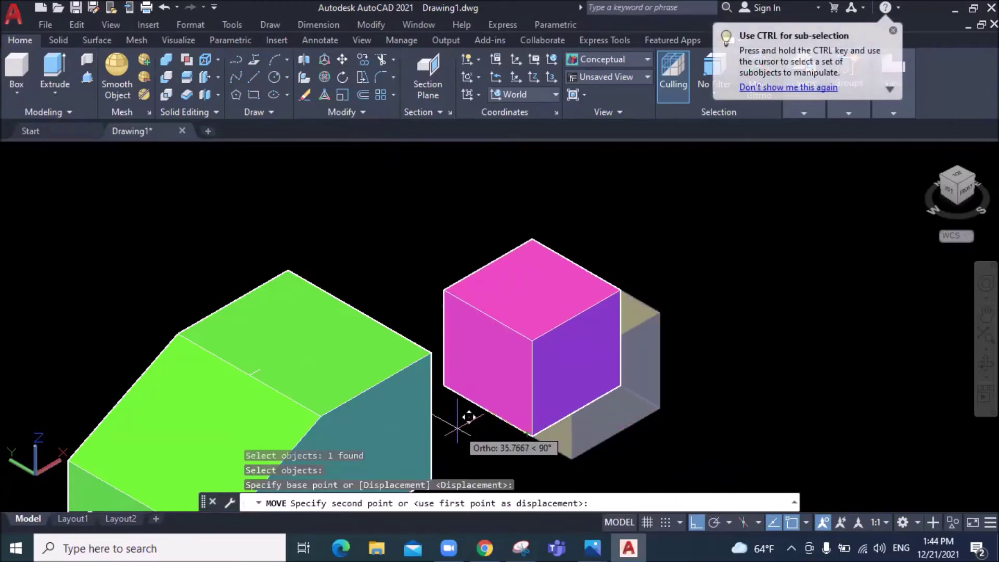
pyautogui.scroll(2, 457, 426)
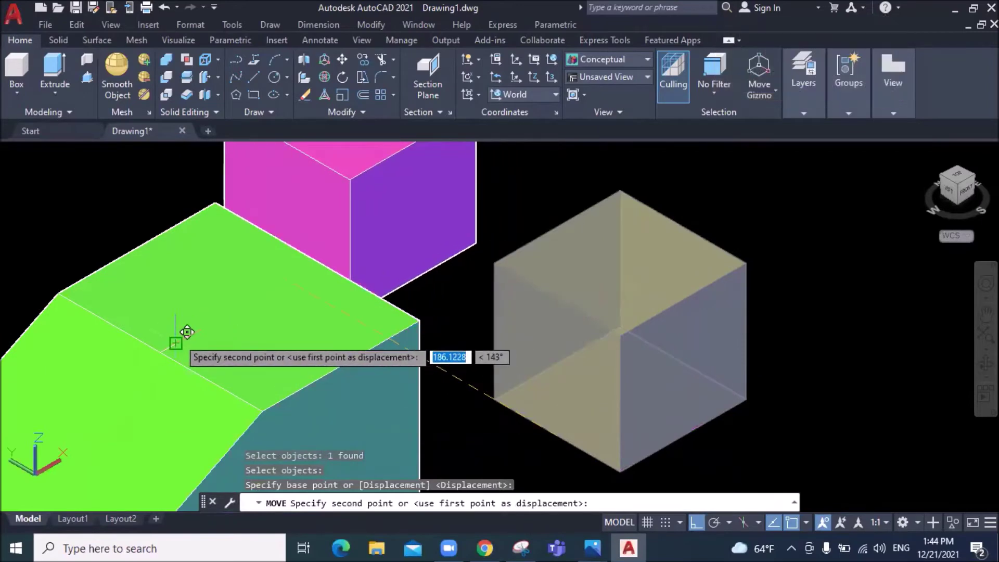
pyautogui.click(178, 337)
pyautogui.scroll(-2, 451, 383)
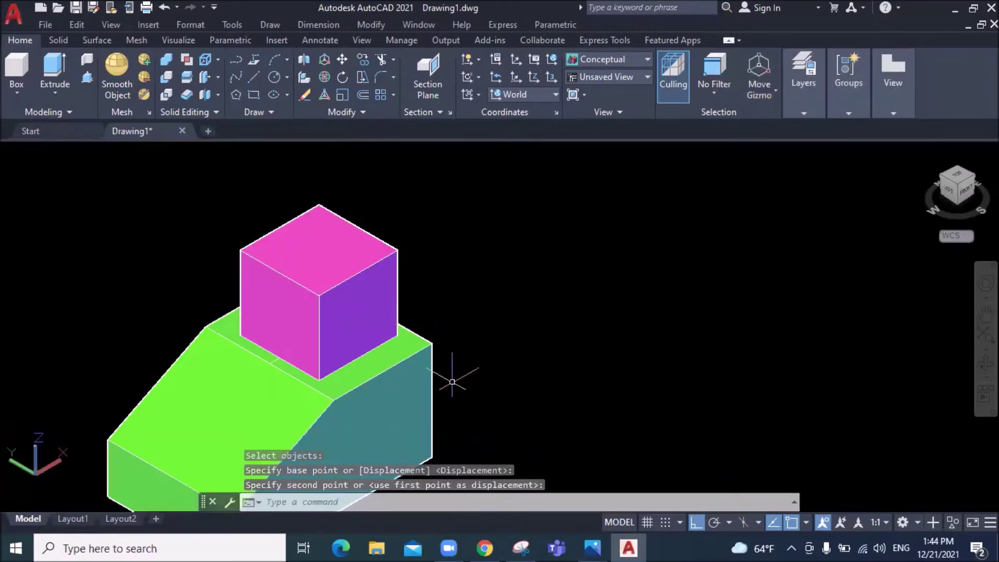
pyautogui.click(957, 175)
pyautogui.scroll(2, 677, 310)
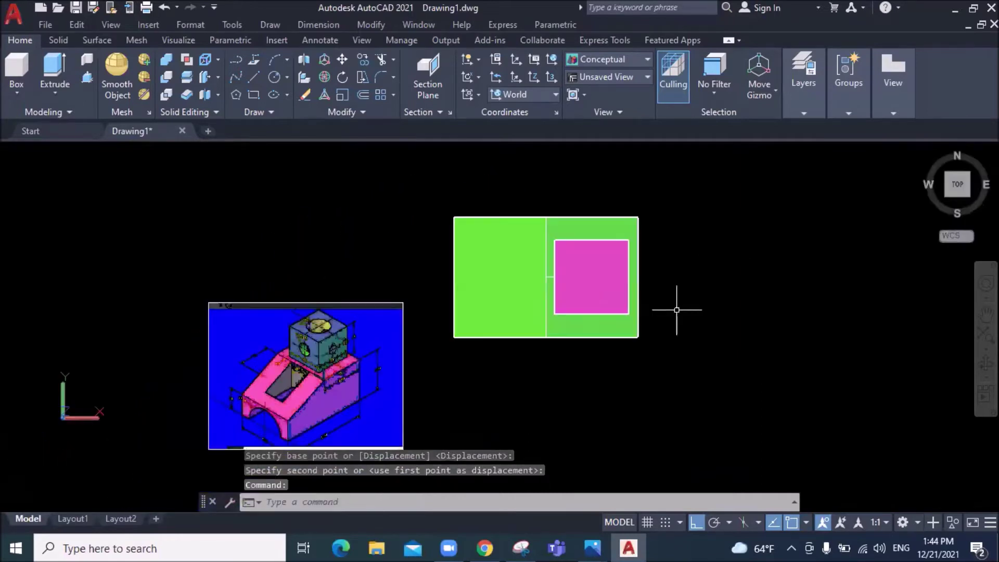
pyautogui.scroll(2, 677, 310)
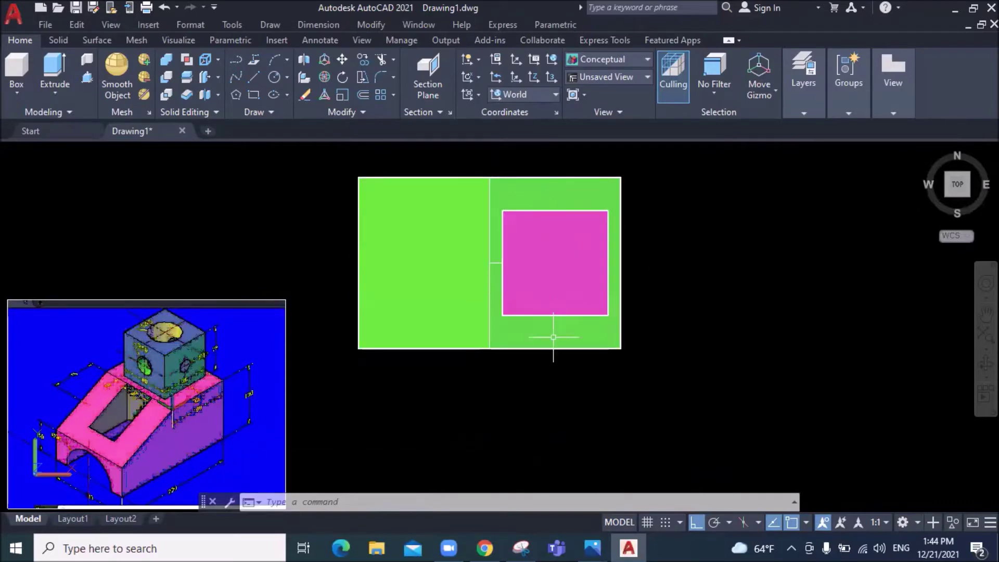
pyautogui.moveTo(957, 184)
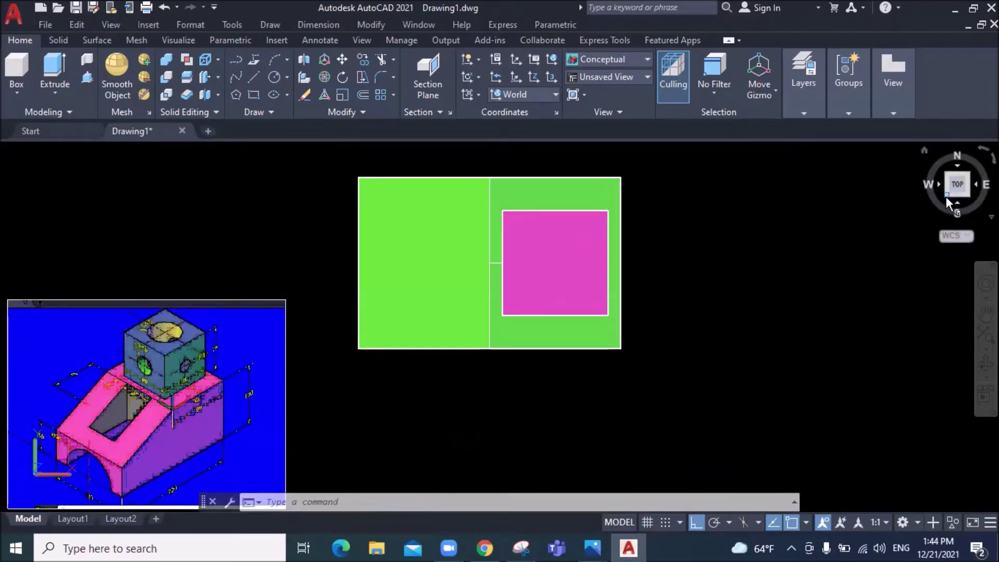
pyautogui.click(947, 197)
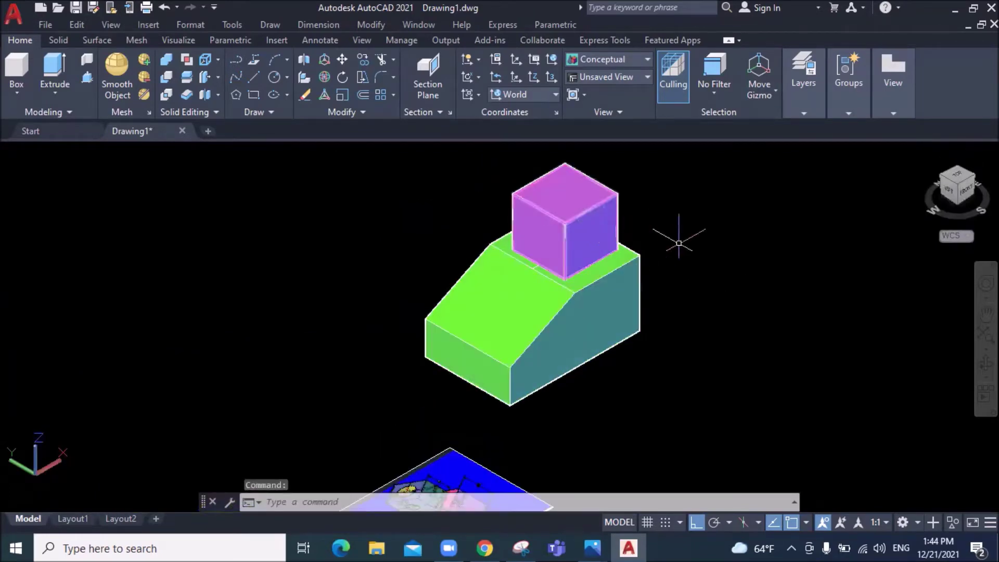
# Union the magenta cube and green block into a single solid
pyautogui.click(165, 59)
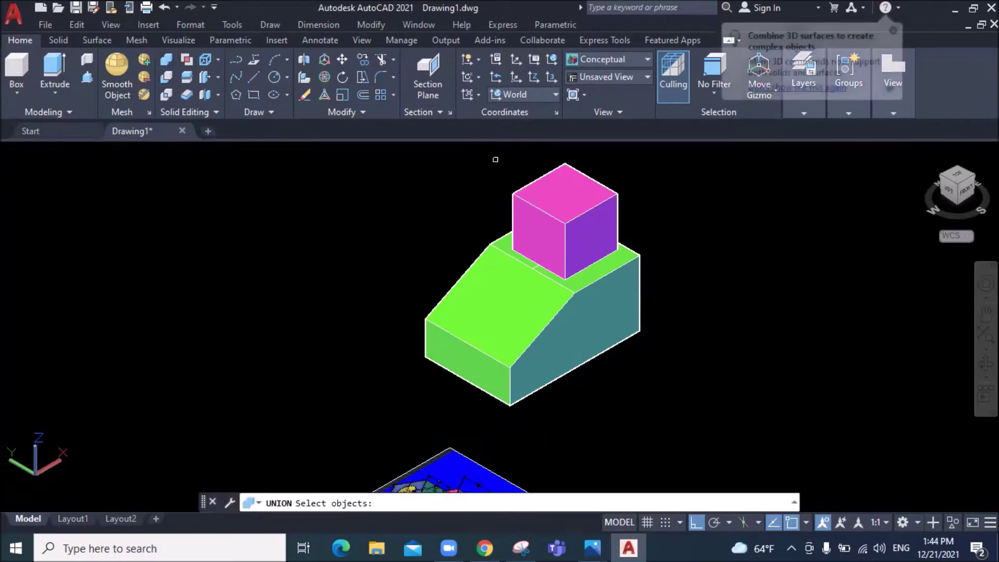
pyautogui.click(544, 237)
pyautogui.click(549, 323)
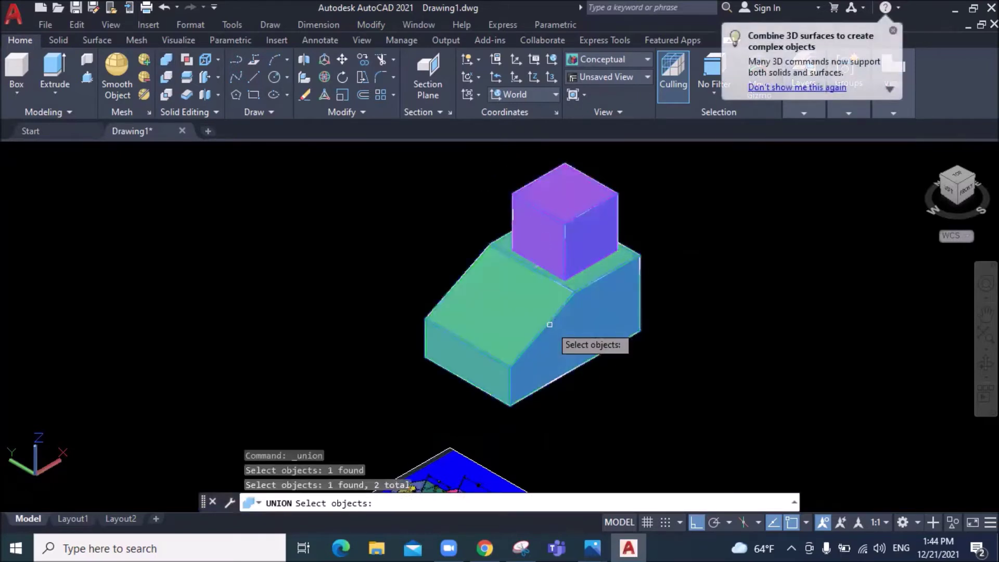
pyautogui.press('Return')
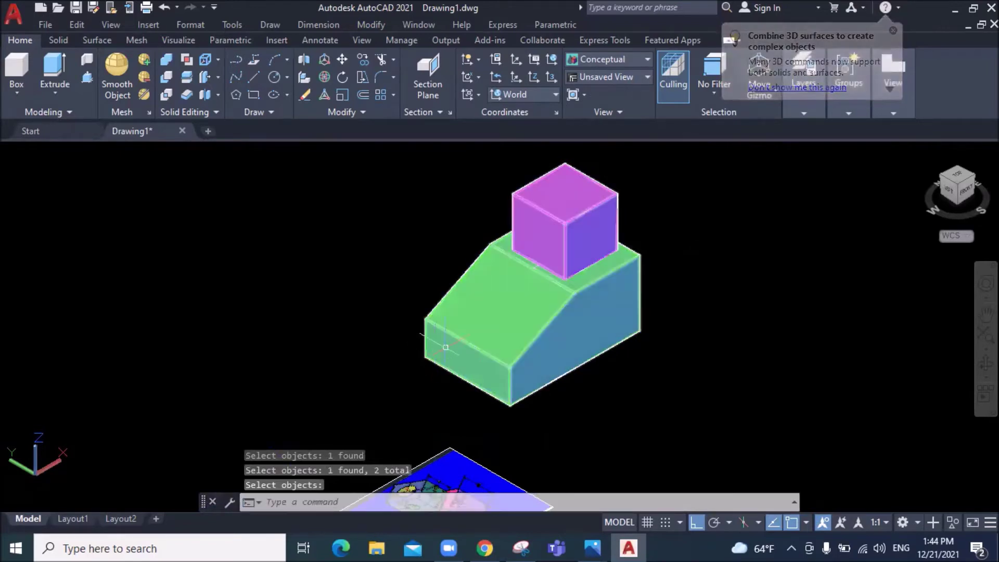
pyautogui.press('Return')
# Delete the merged solid, then undo the deletion to restore it
pyautogui.click(470, 311)
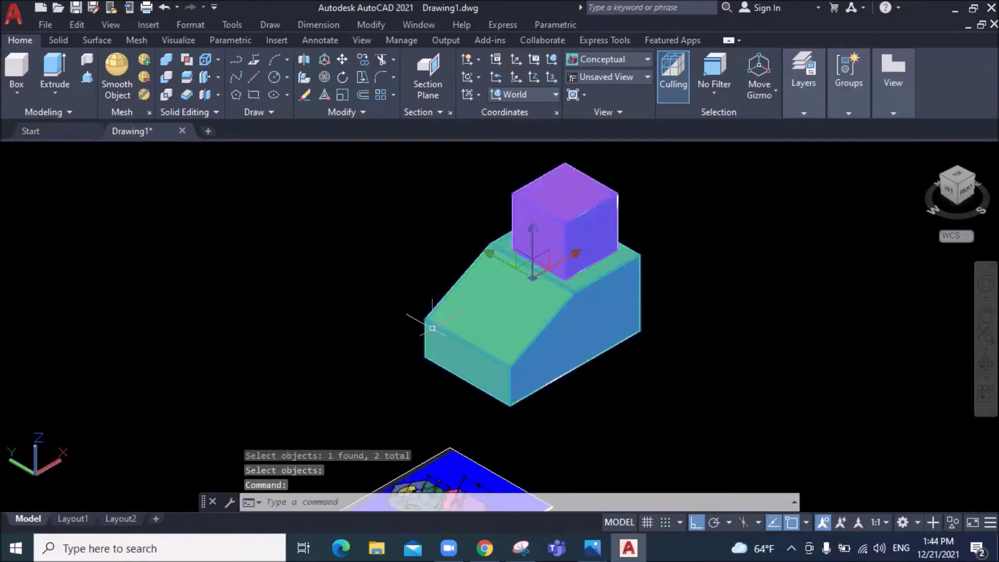
pyautogui.press('Escape')
pyautogui.press('Escape')
pyautogui.click(462, 274)
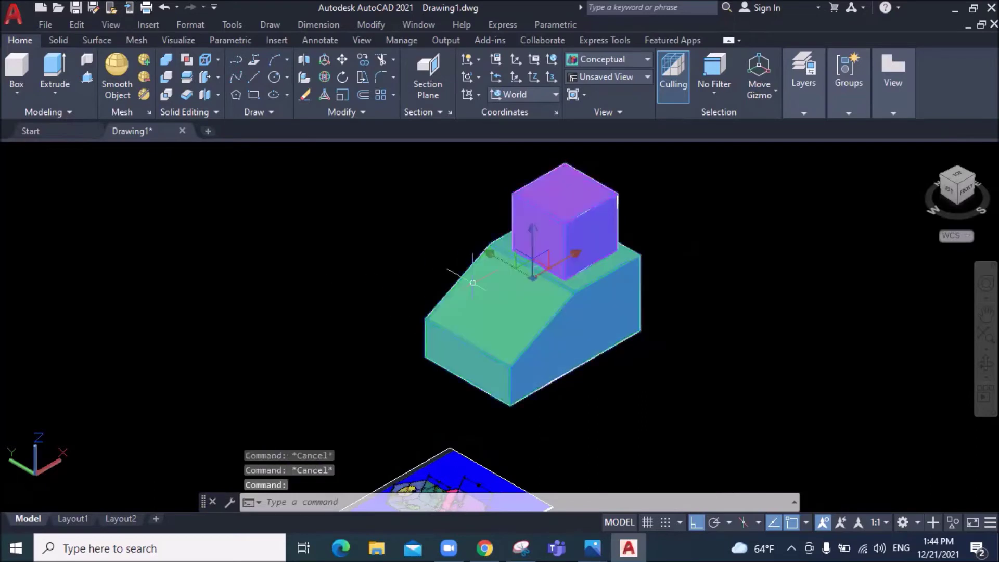
pyautogui.press('Delete')
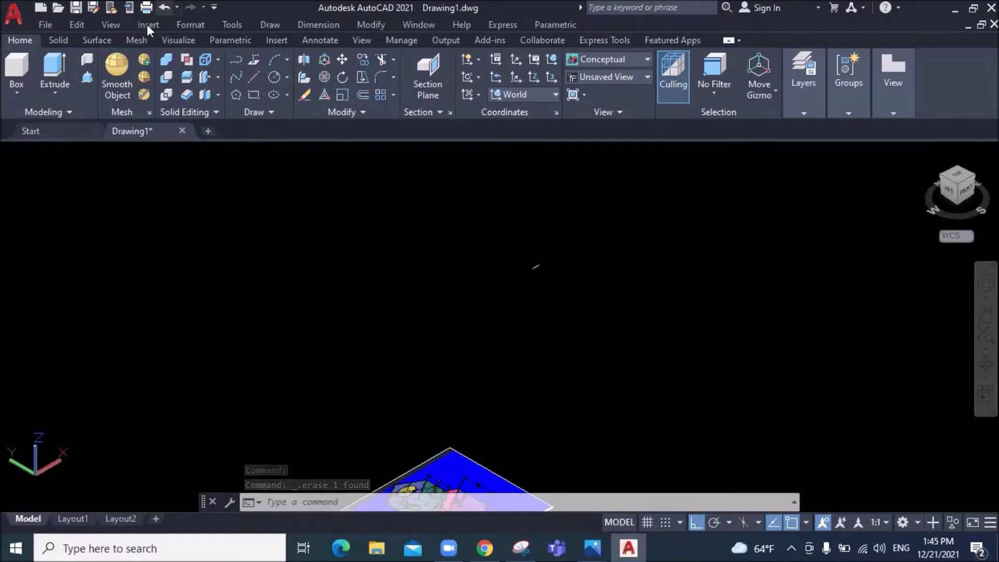
pyautogui.hotkey('ctrl', 'z')
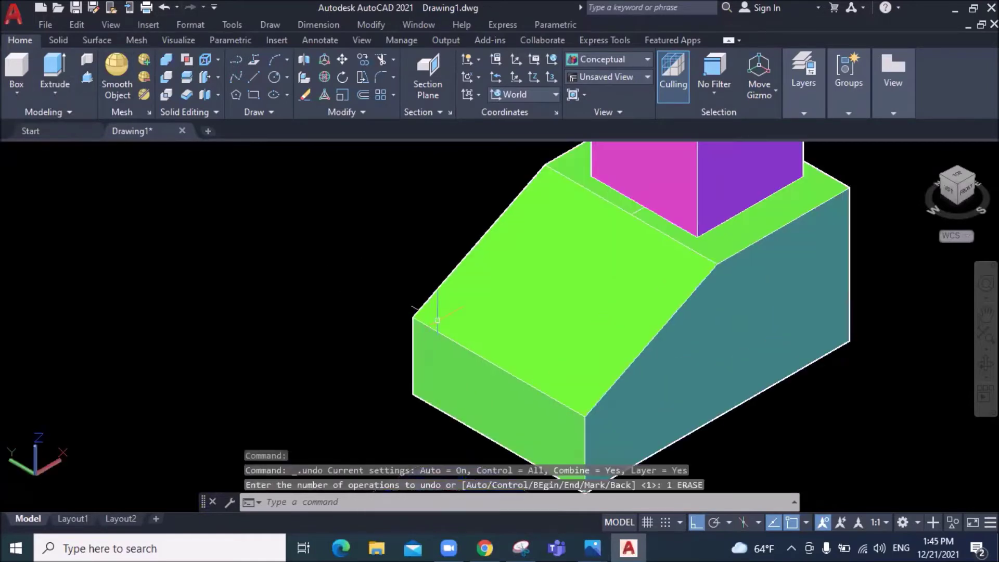
# Check the dimensioned reference picture in Photos and return to the AutoCAD drawing
pyautogui.scroll(-2, 552, 186)
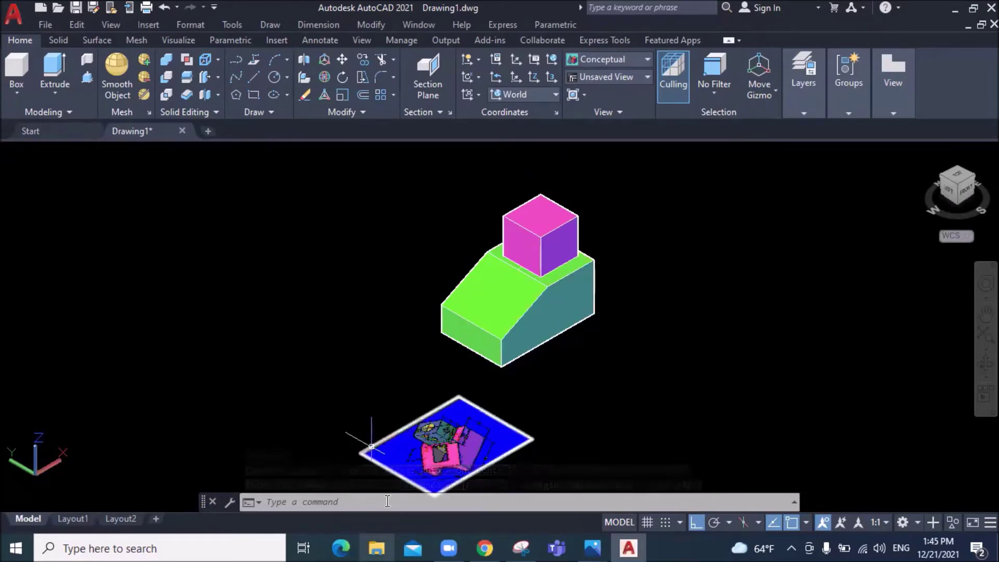
pyautogui.scroll(-2, 459, 461)
pyautogui.scroll(1, 459, 462)
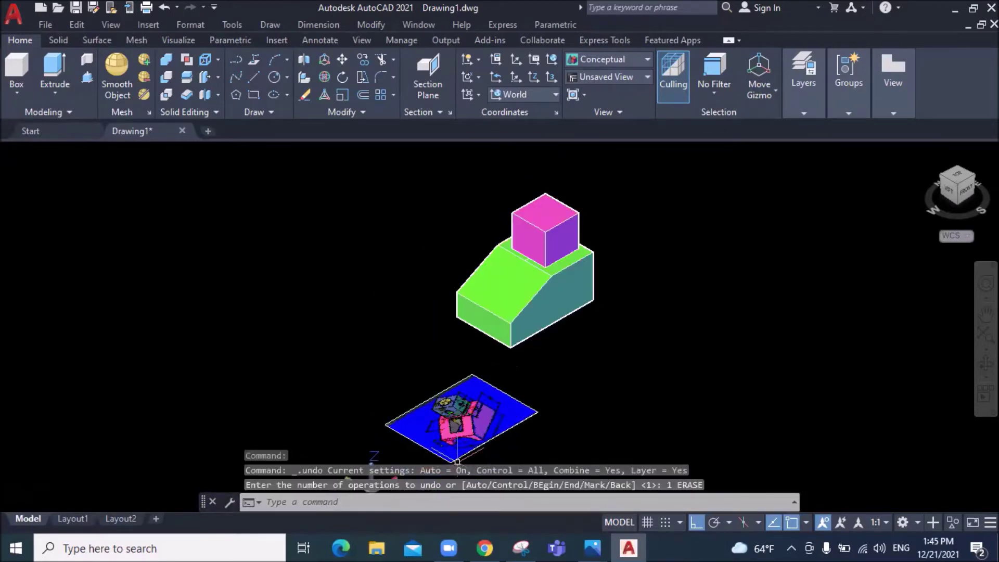
pyautogui.scroll(2, 464, 453)
pyautogui.scroll(2, 484, 432)
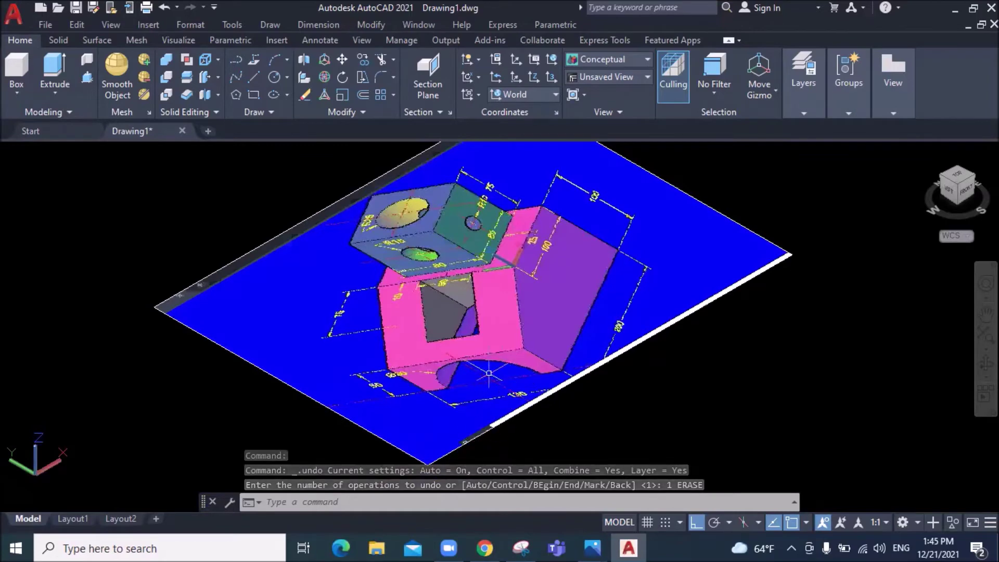
pyautogui.click(593, 548)
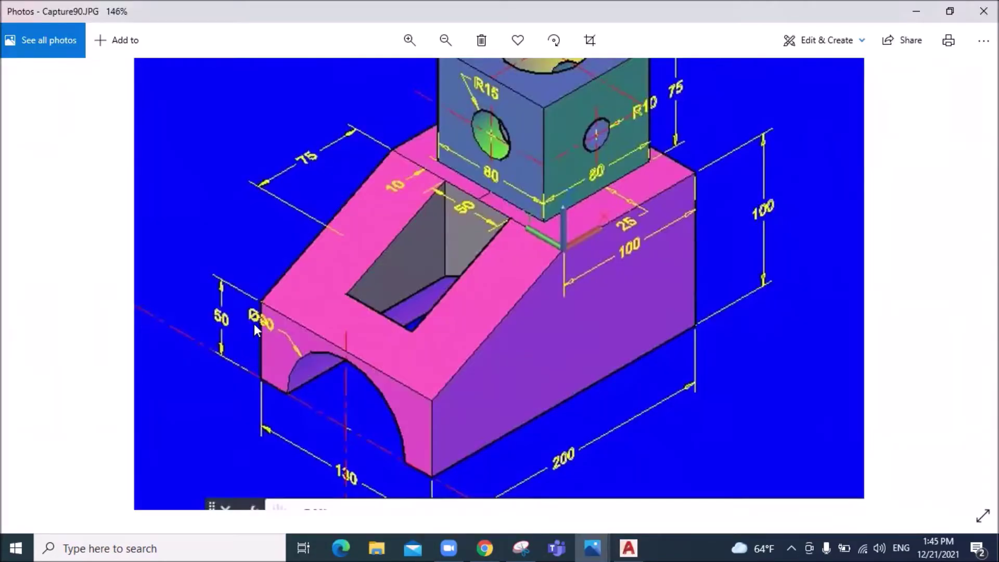
pyautogui.scroll(-2, 393, 327)
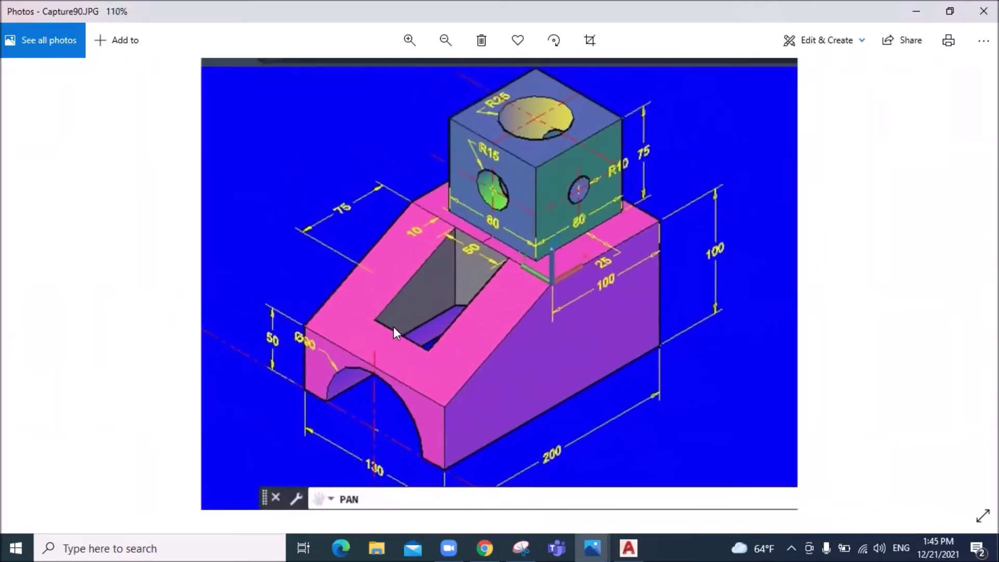
pyautogui.click(637, 543)
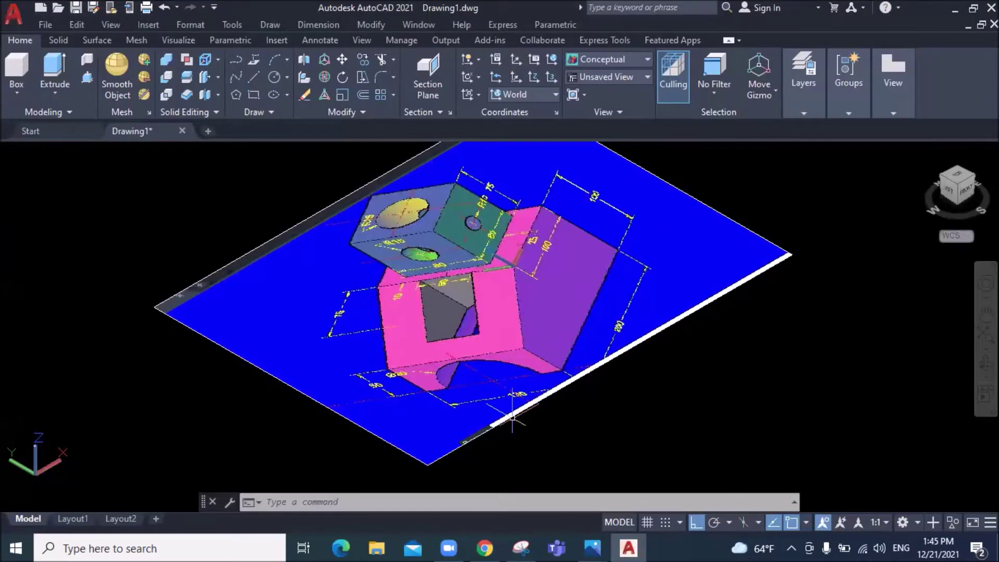
# Place a Center, Diameter circle on the block's front bottom edge twice, cancelling both attempts
pyautogui.scroll(-6, 513, 417)
pyautogui.scroll(2, 806, 272)
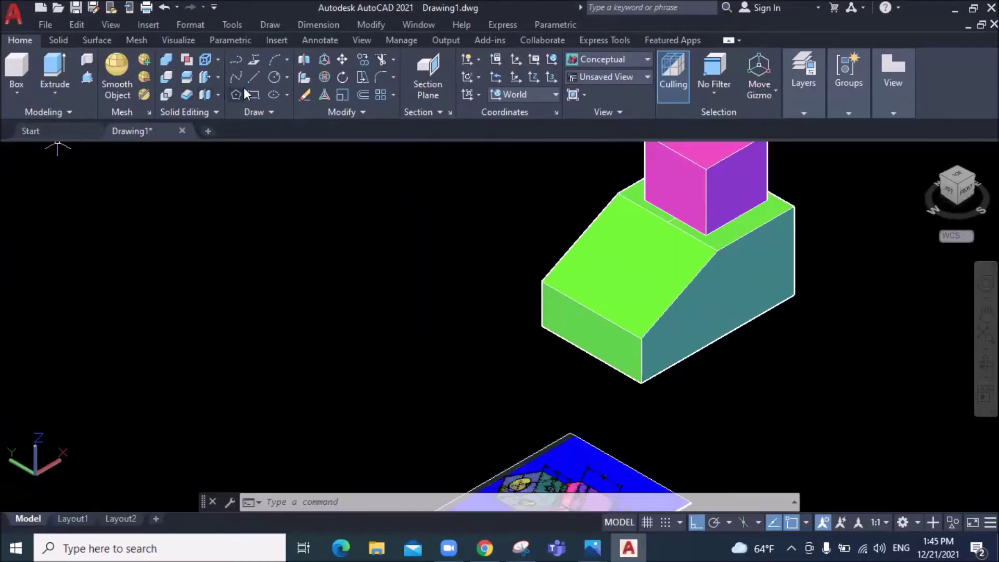
pyautogui.click(286, 74)
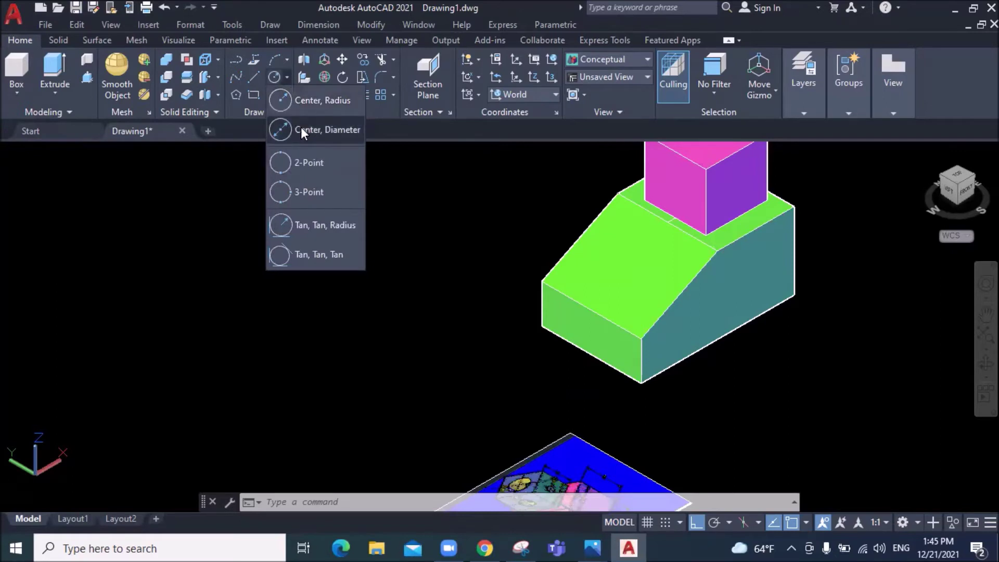
pyautogui.click(322, 134)
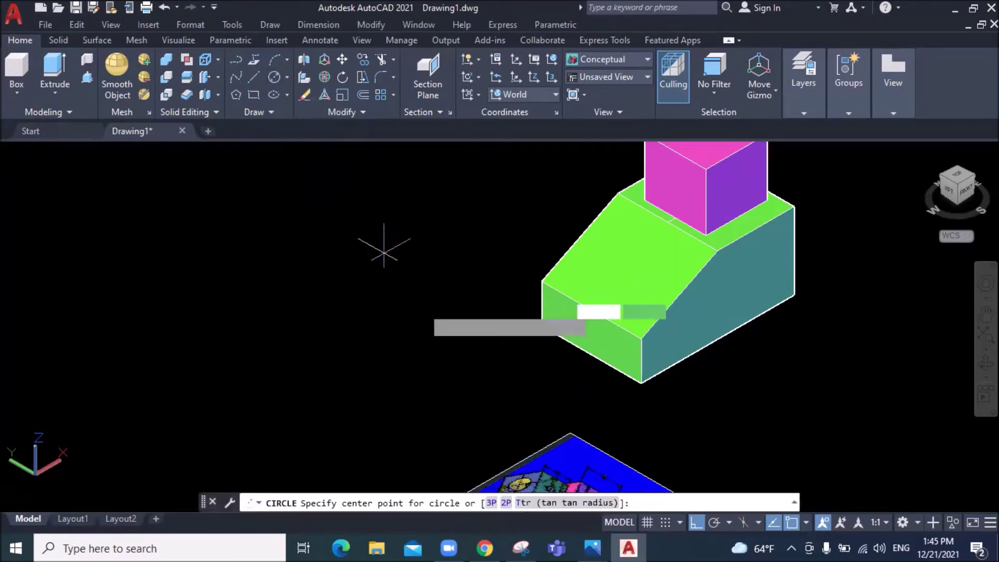
pyautogui.click(581, 354)
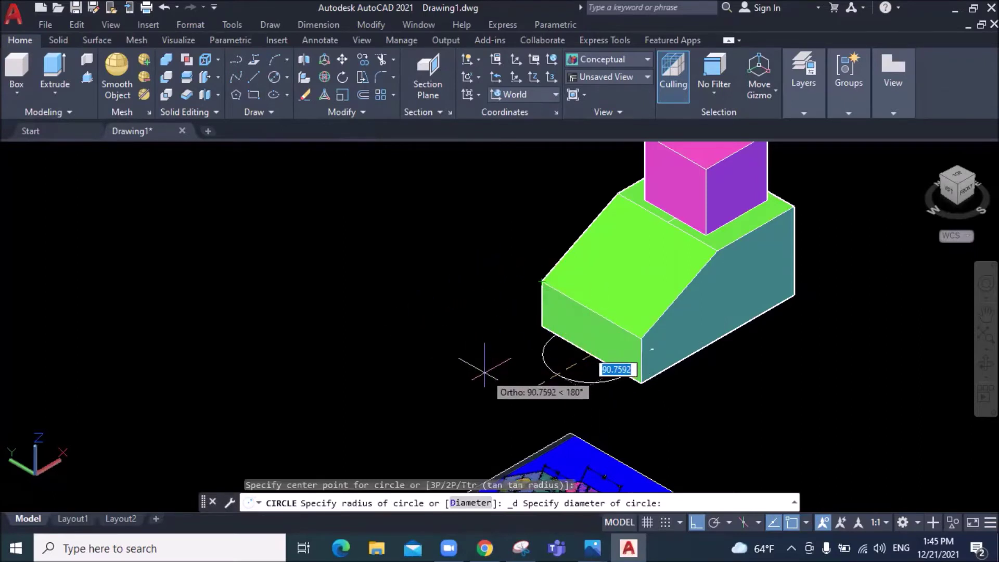
pyautogui.press('Escape')
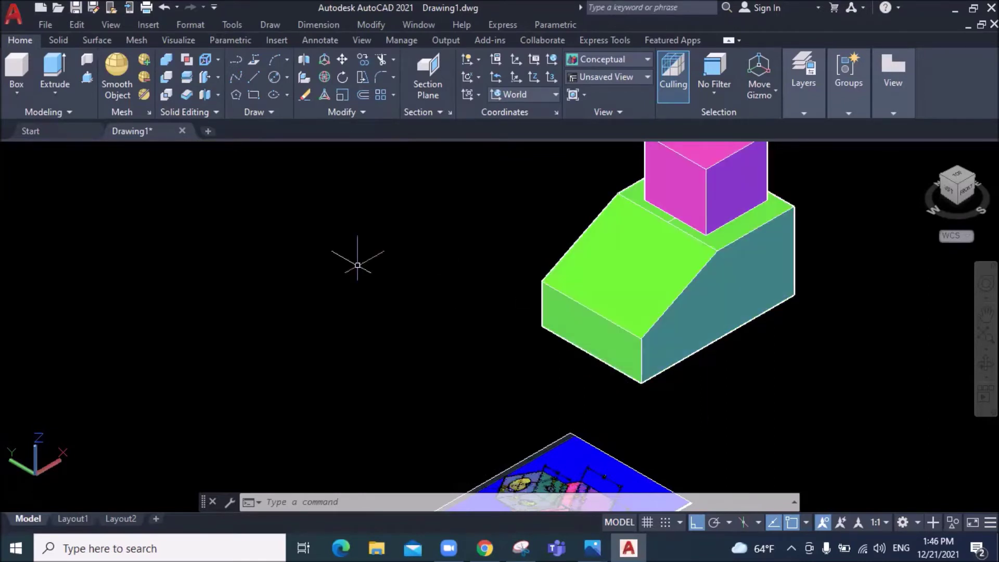
pyautogui.click(286, 76)
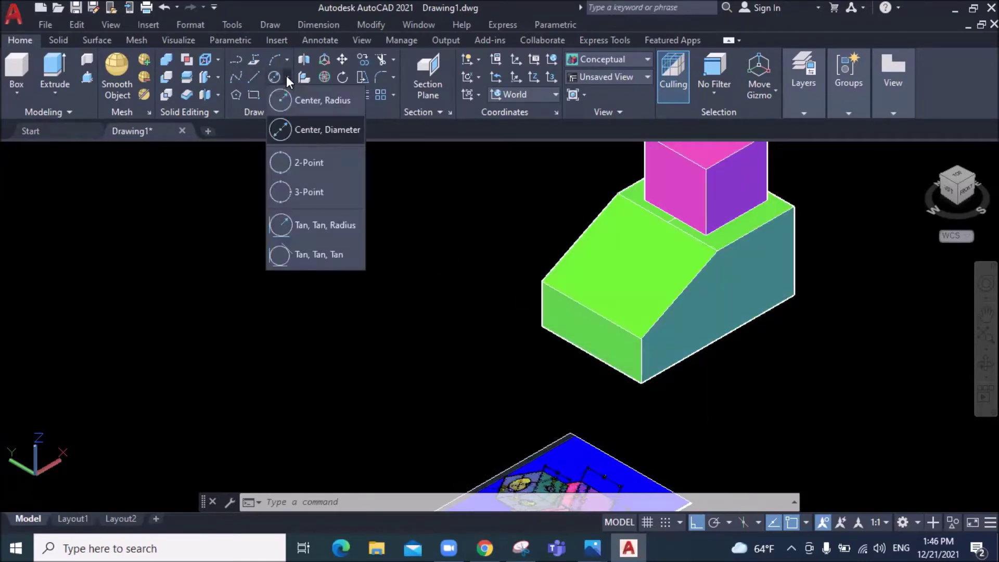
pyautogui.click(311, 132)
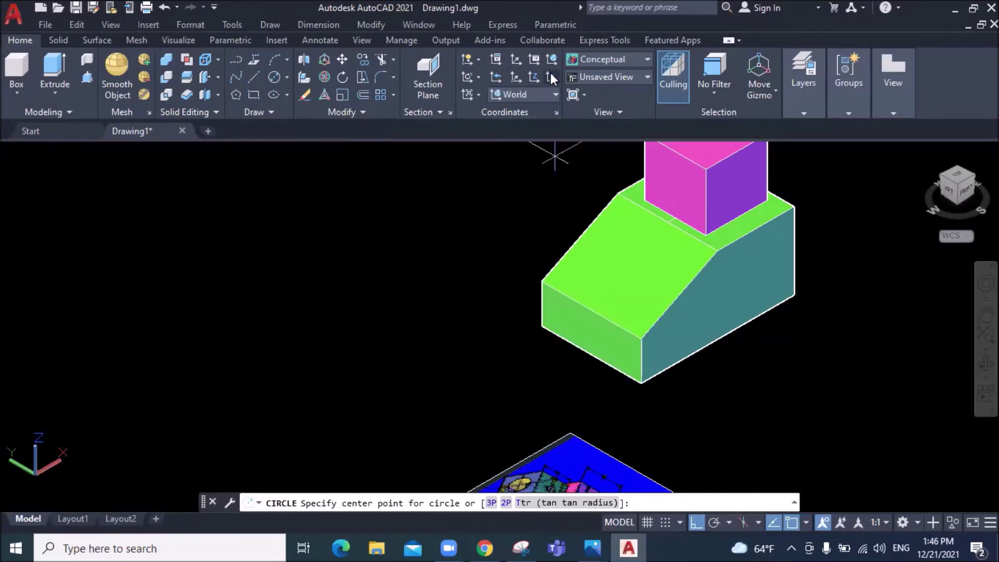
pyautogui.click(592, 355)
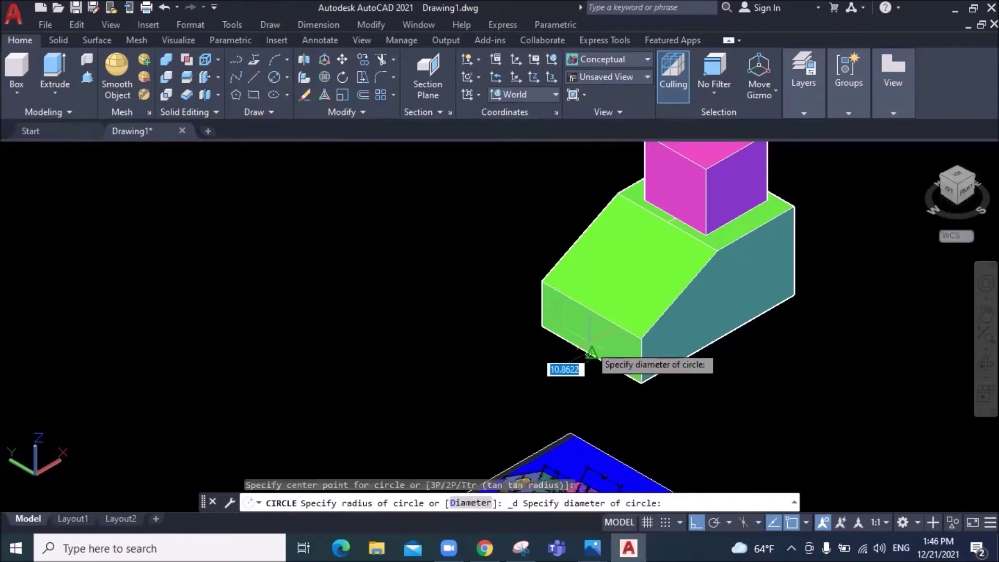
pyautogui.press('Escape')
pyautogui.press('Escape')
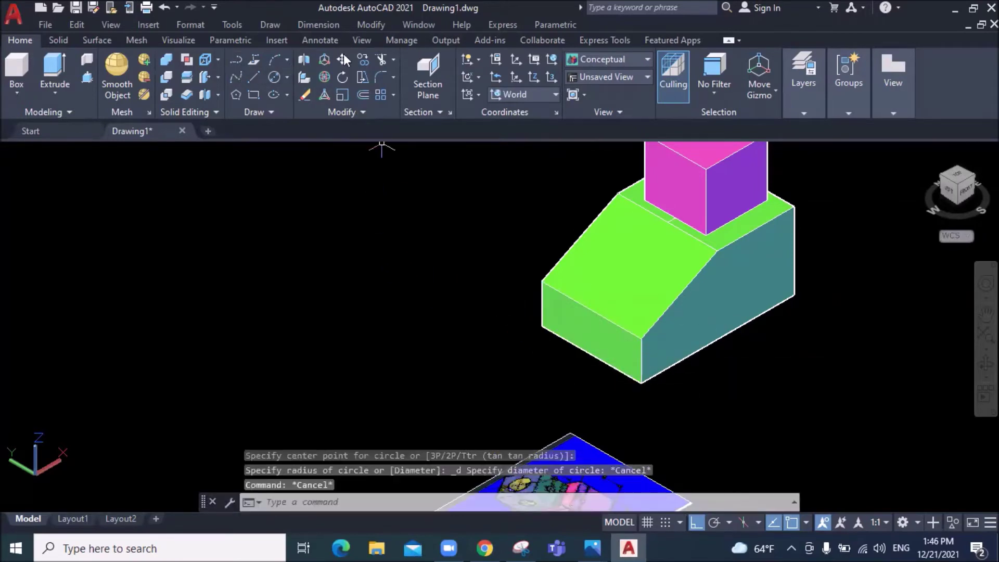
# Draw a 30-diameter circle centred on the front bottom edge's midpoint
pyautogui.click(287, 77)
pyautogui.click(318, 131)
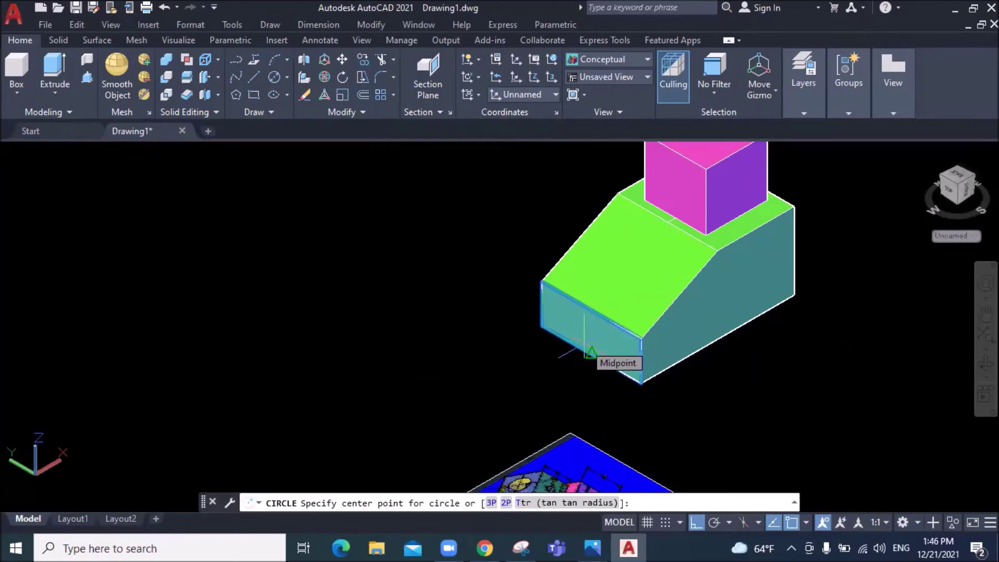
pyautogui.click(591, 353)
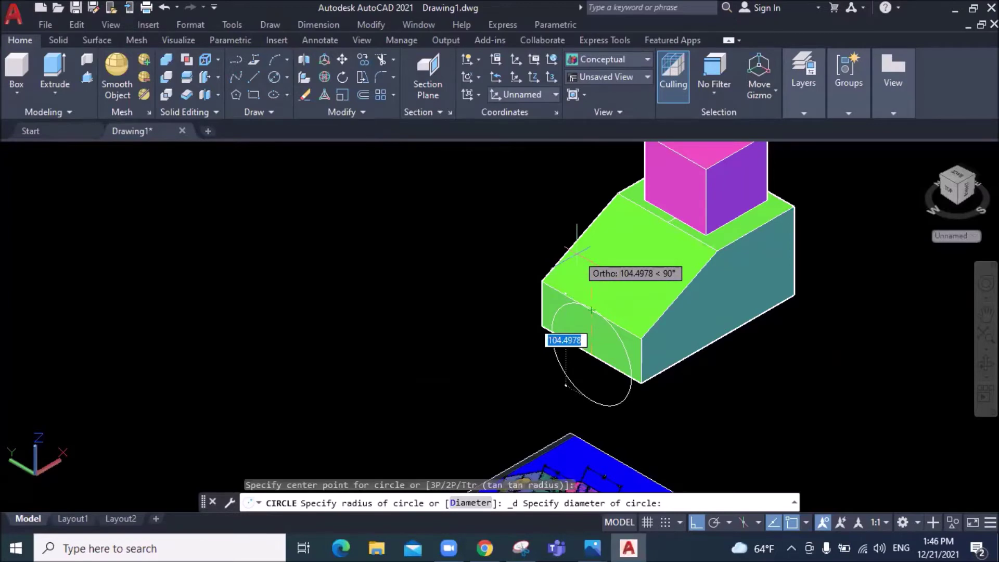
pyautogui.write('30')
pyautogui.press('Return')
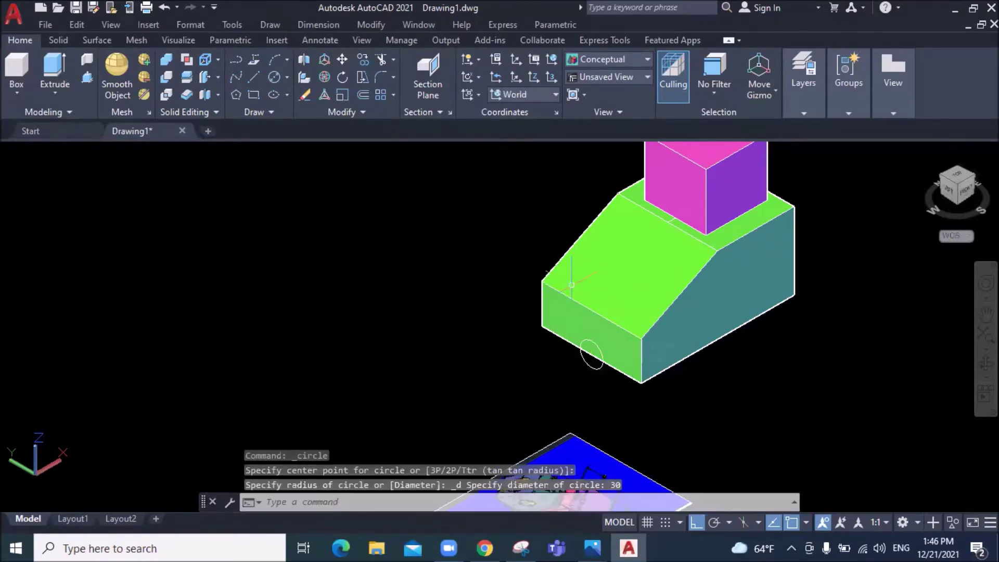
pyautogui.scroll(3, 591, 367)
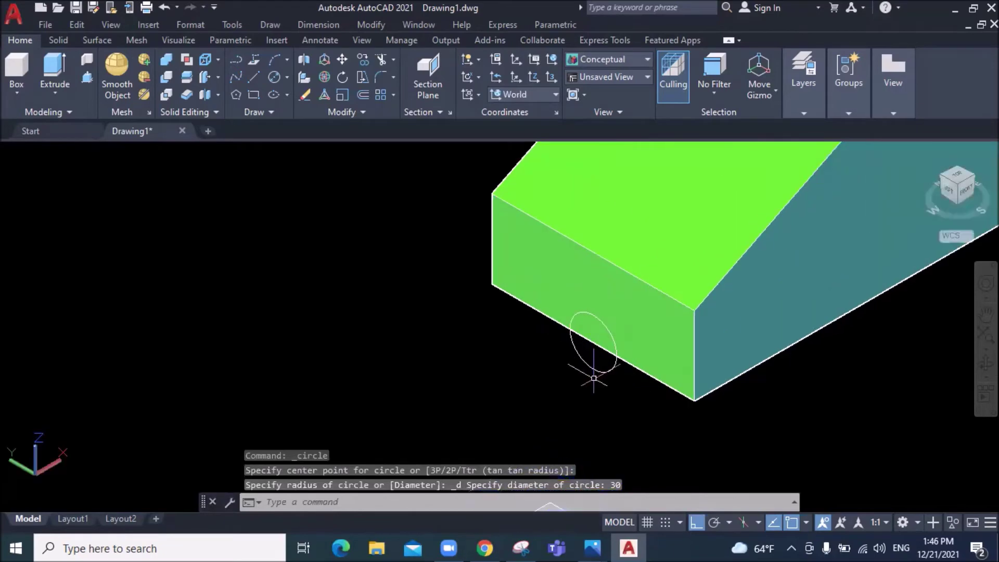
# Set the front-face circle's radius to 40 (80 across) in Quick Properties, then deselect it
pyautogui.click(594, 367)
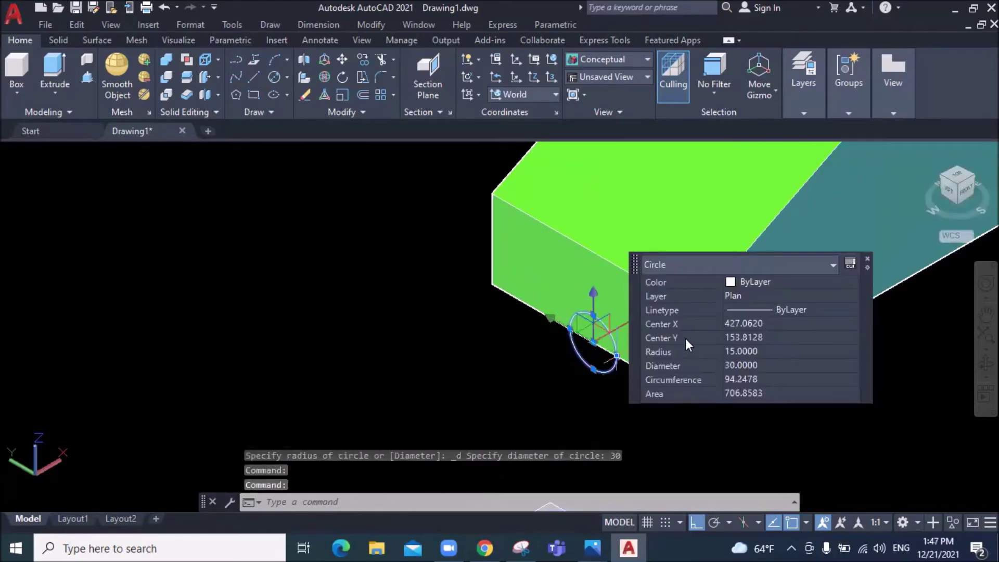
pyautogui.click(738, 352)
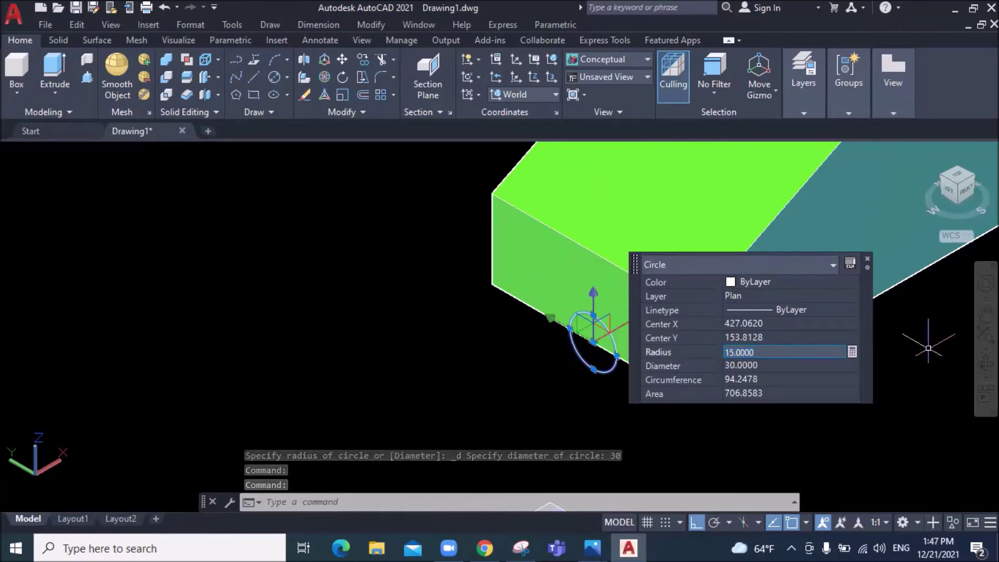
pyautogui.write('3')
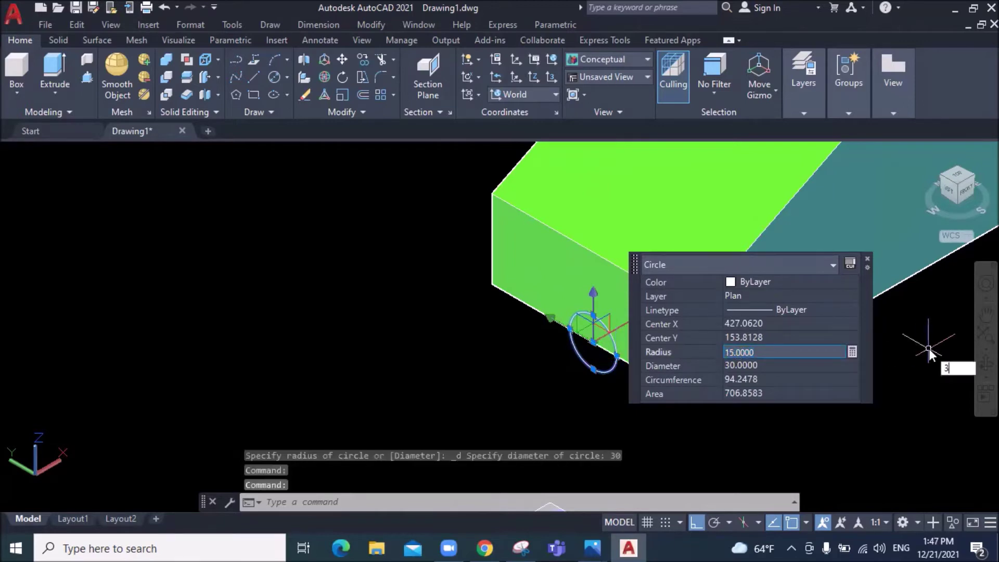
pyautogui.write('0')
pyautogui.write('40')
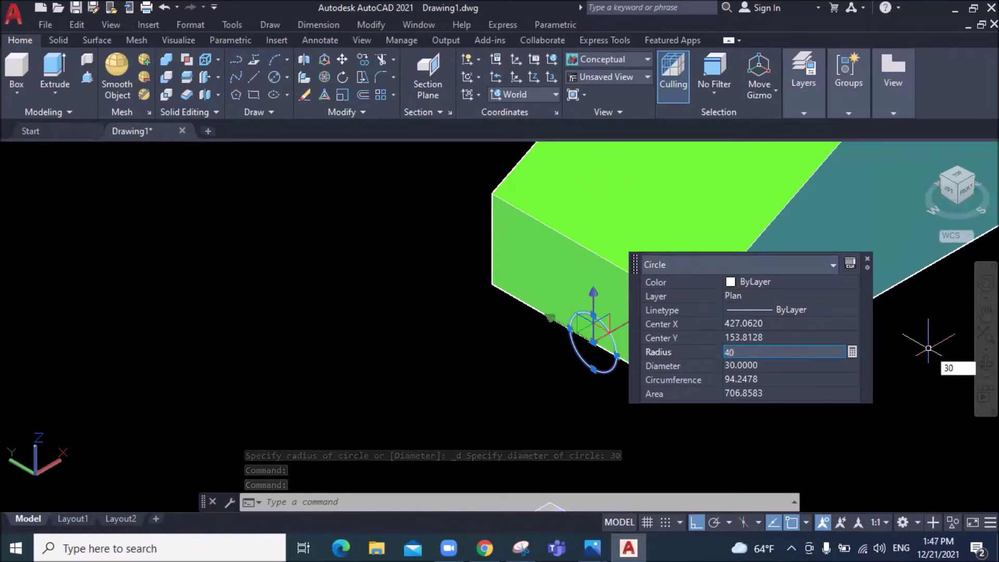
pyautogui.press('Tab')
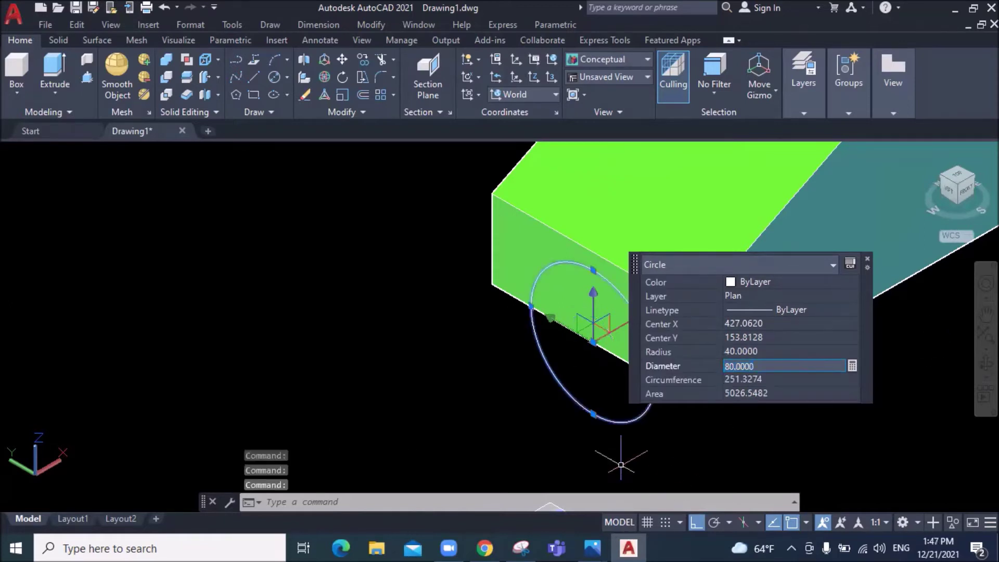
pyautogui.click(867, 259)
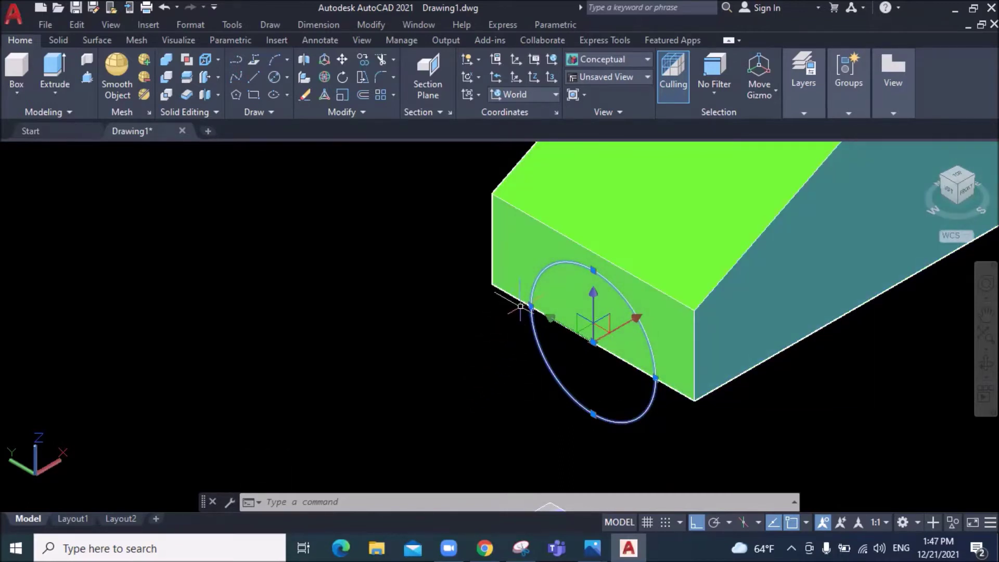
pyautogui.scroll(-1, 520, 306)
pyautogui.scroll(-2, 504, 323)
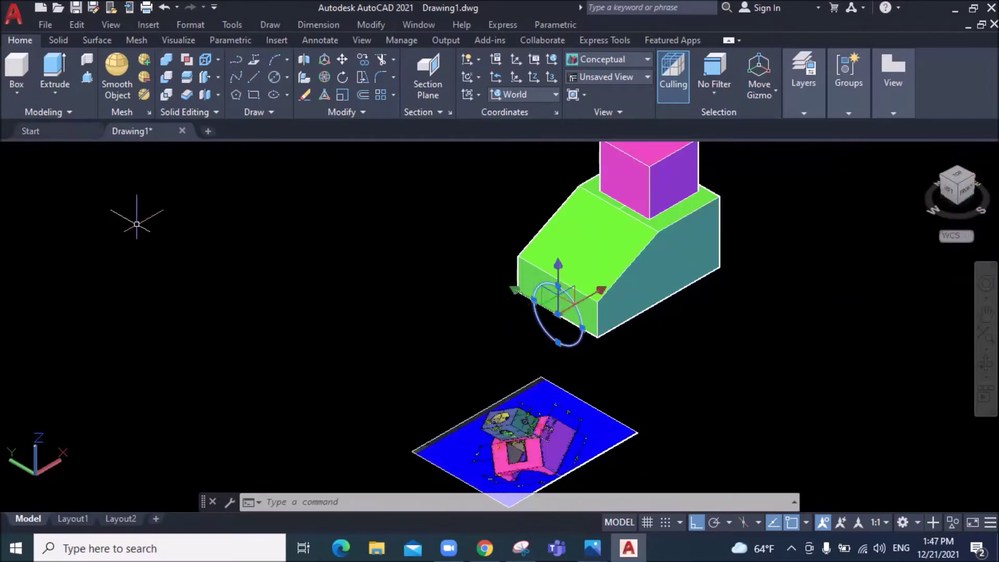
pyautogui.press('Escape')
pyautogui.press('Escape')
pyautogui.press('Escape')
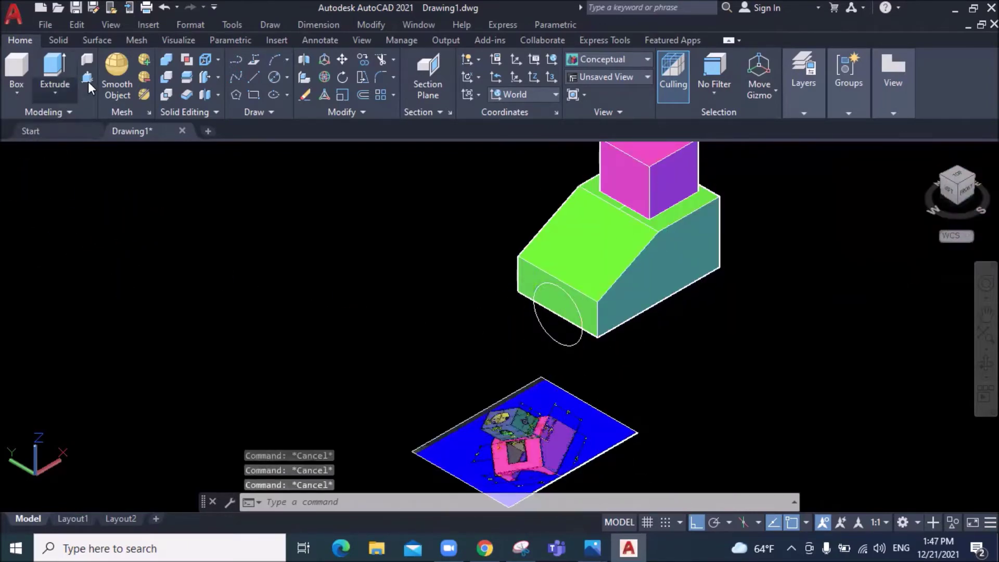
# Extrude the 80-unit circle back through the green block into a long cylinder
pyautogui.click(60, 67)
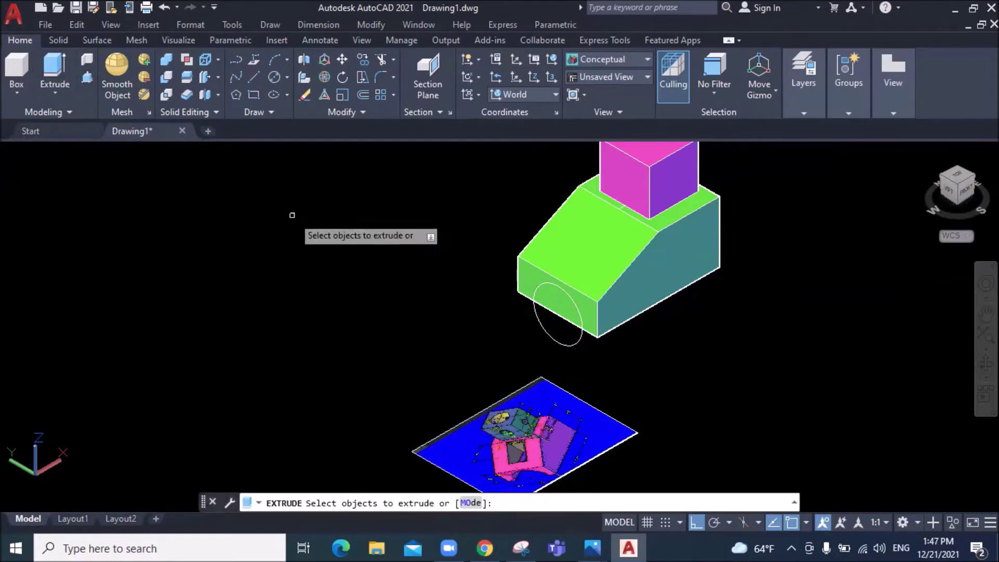
pyautogui.click(551, 337)
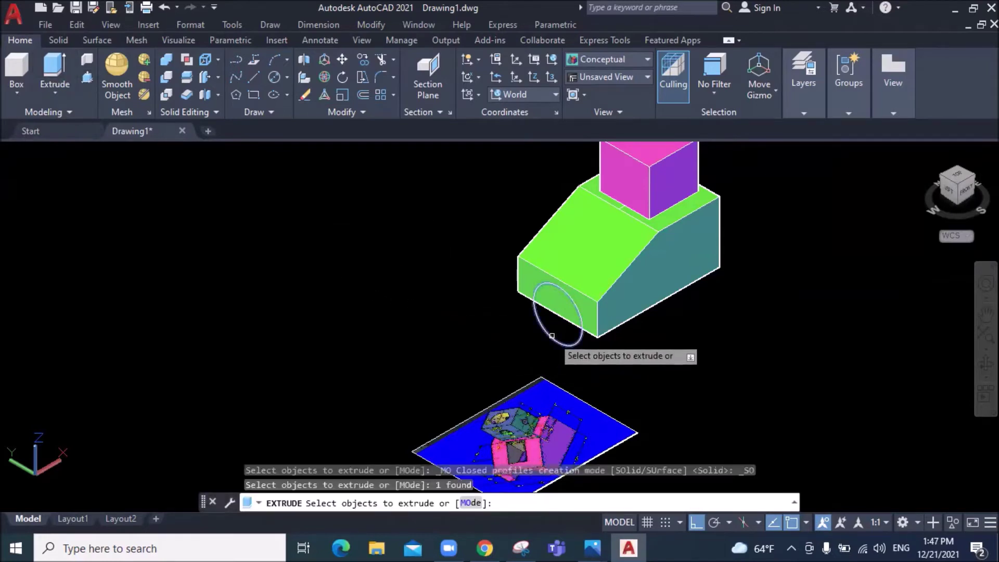
pyautogui.press('Return')
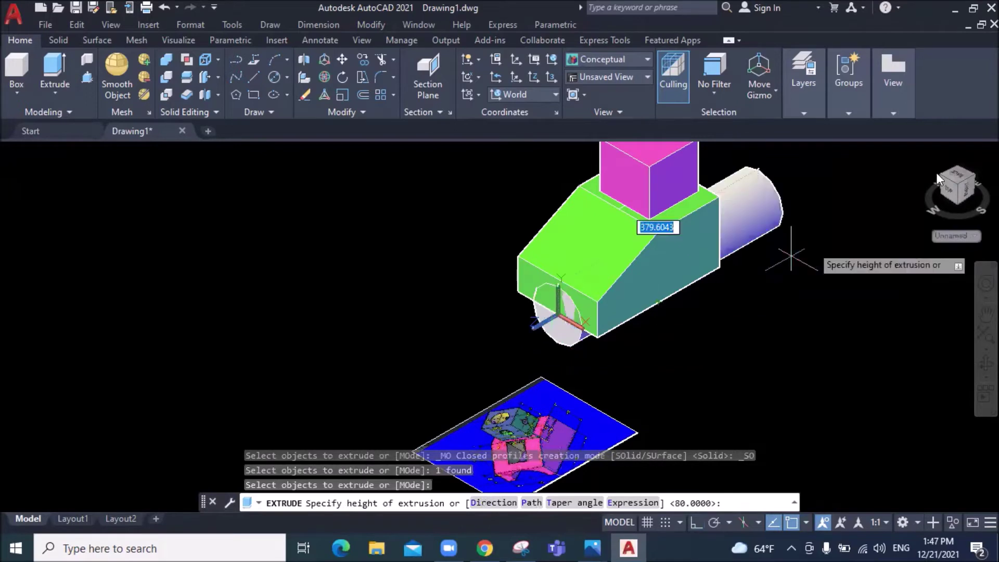
pyautogui.click(862, 210)
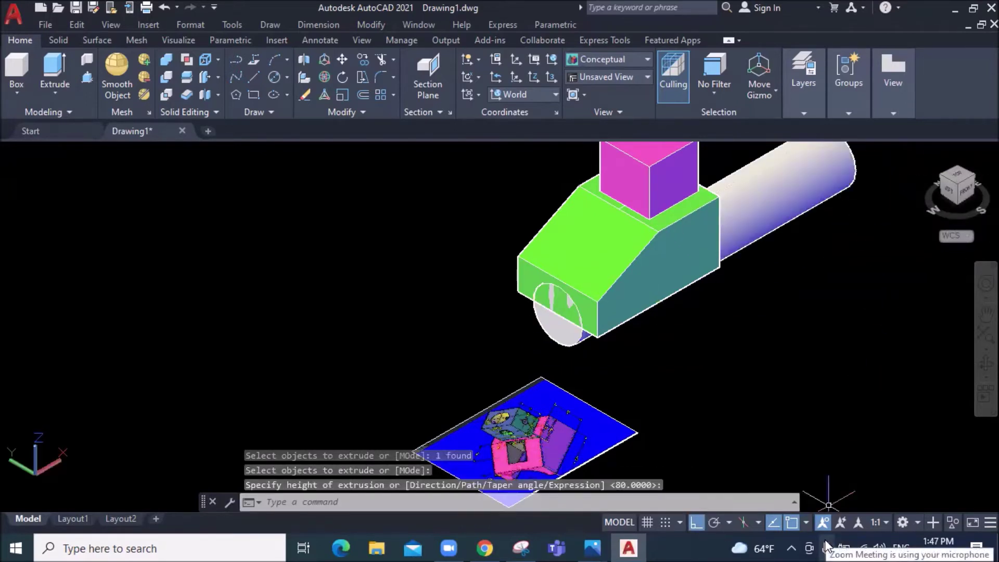
pyautogui.click(790, 199)
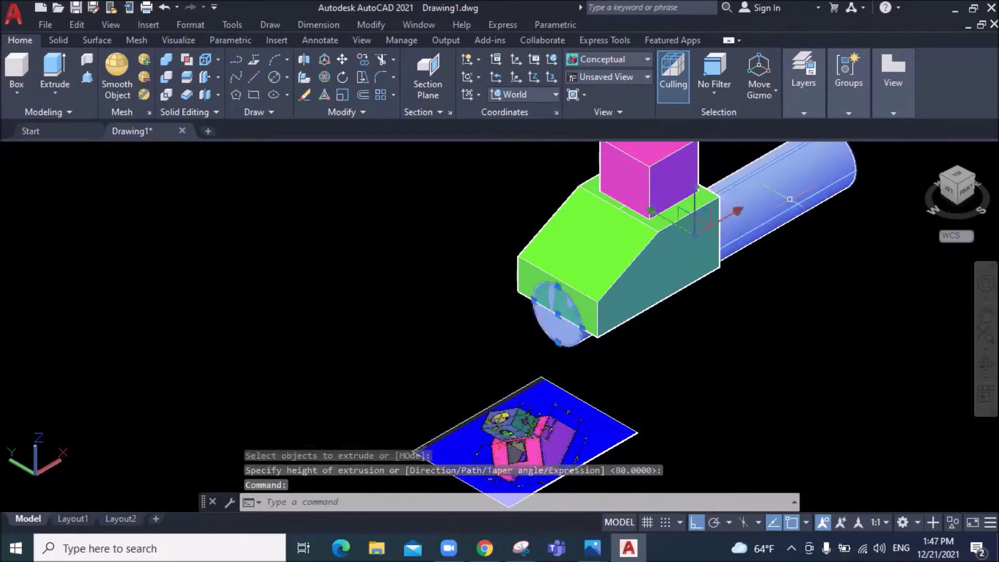
pyautogui.click(288, 78)
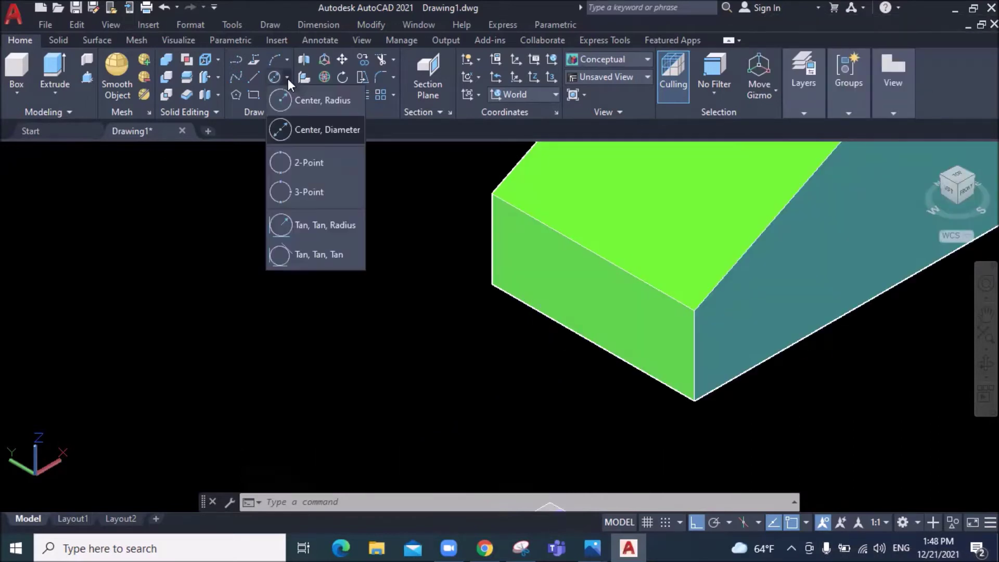
# Draw a diameter-40 circle centred on the green base's lower front edge midpoint
pyautogui.click(318, 133)
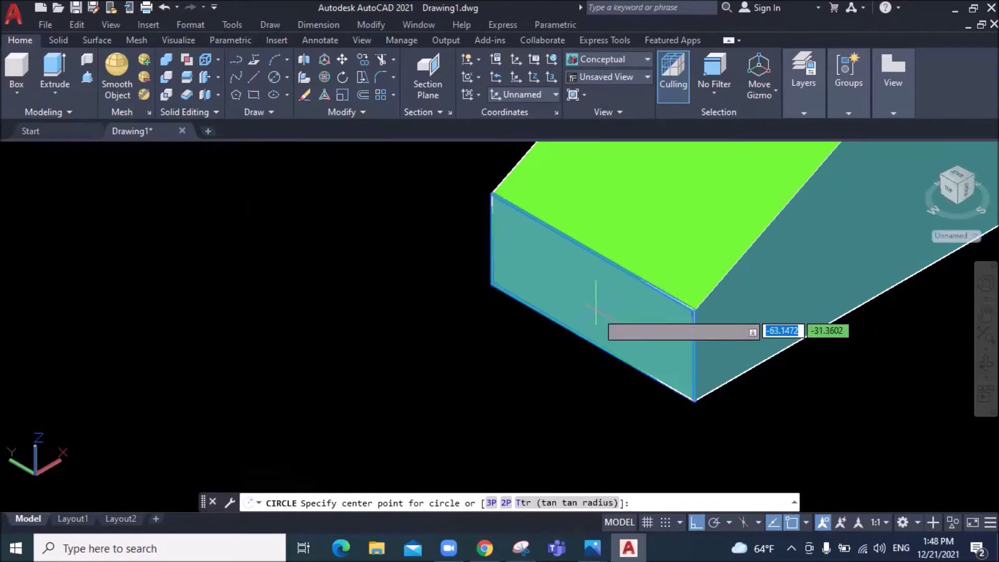
pyautogui.click(578, 333)
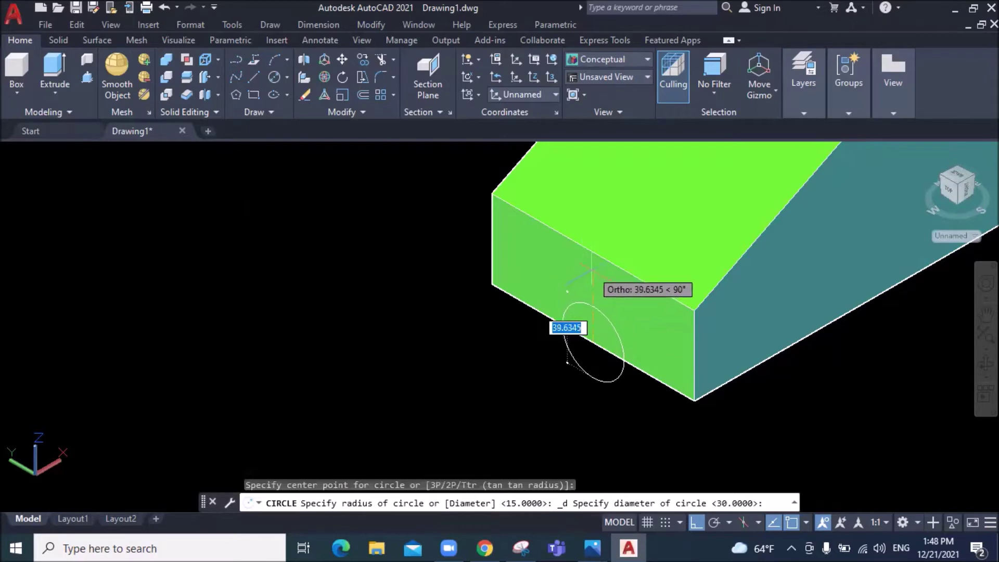
pyautogui.press('Escape')
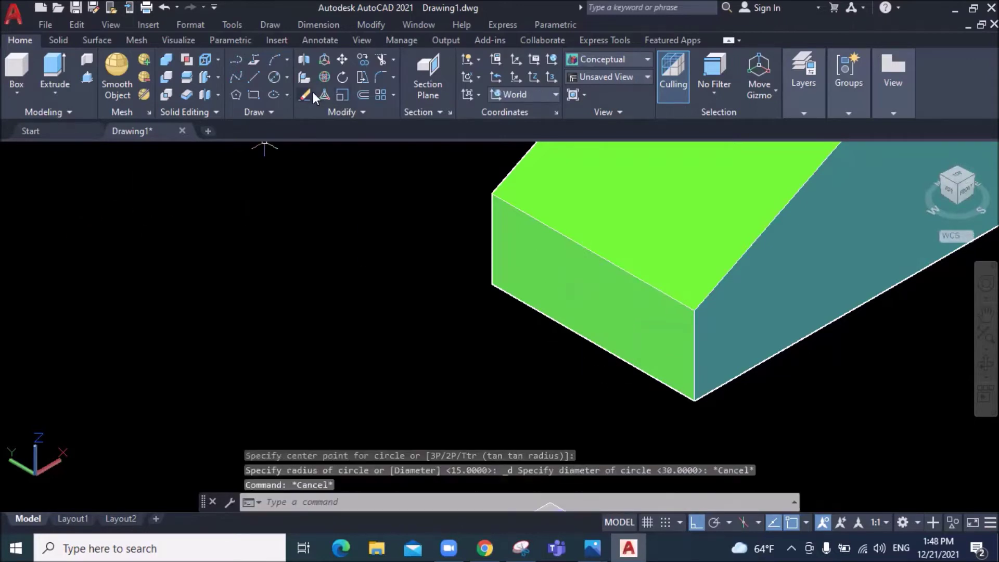
pyautogui.click(289, 83)
pyautogui.click(298, 131)
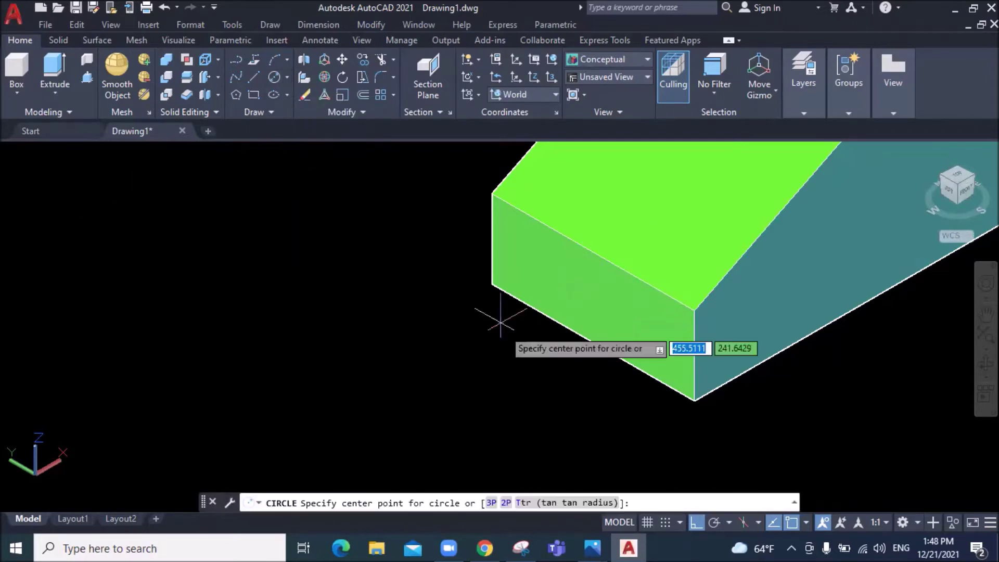
pyautogui.click(585, 348)
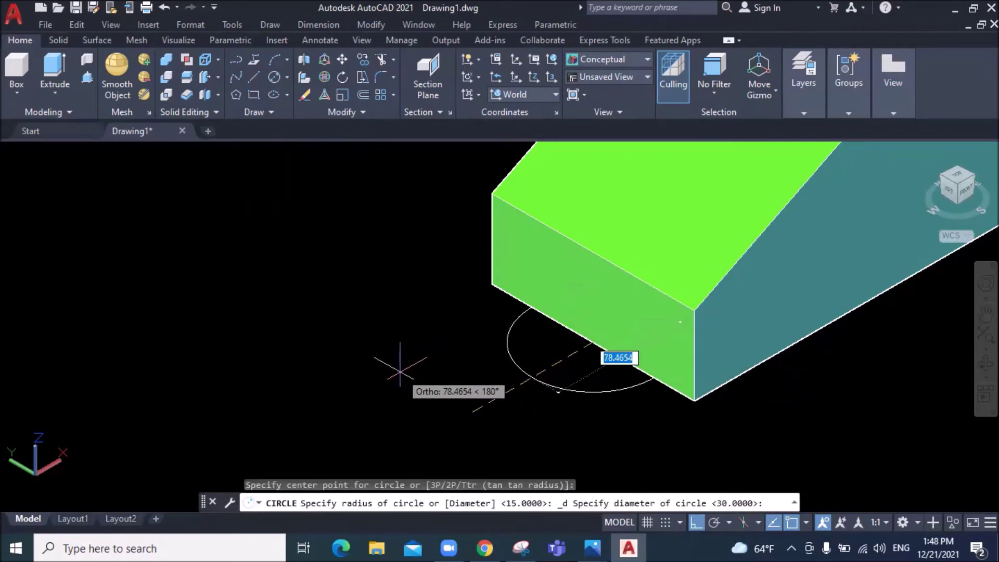
pyautogui.press('Escape')
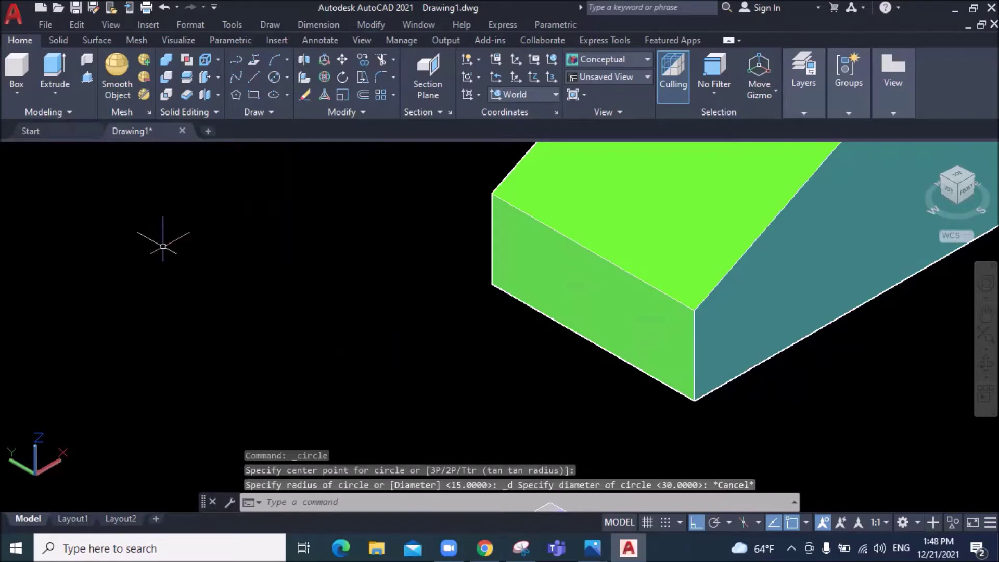
pyautogui.click(287, 77)
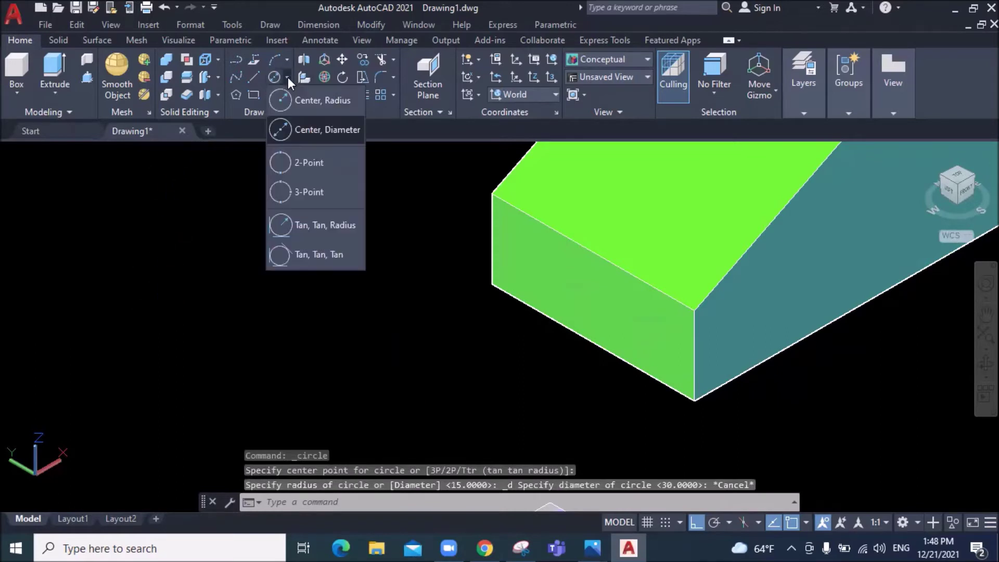
pyautogui.click(308, 128)
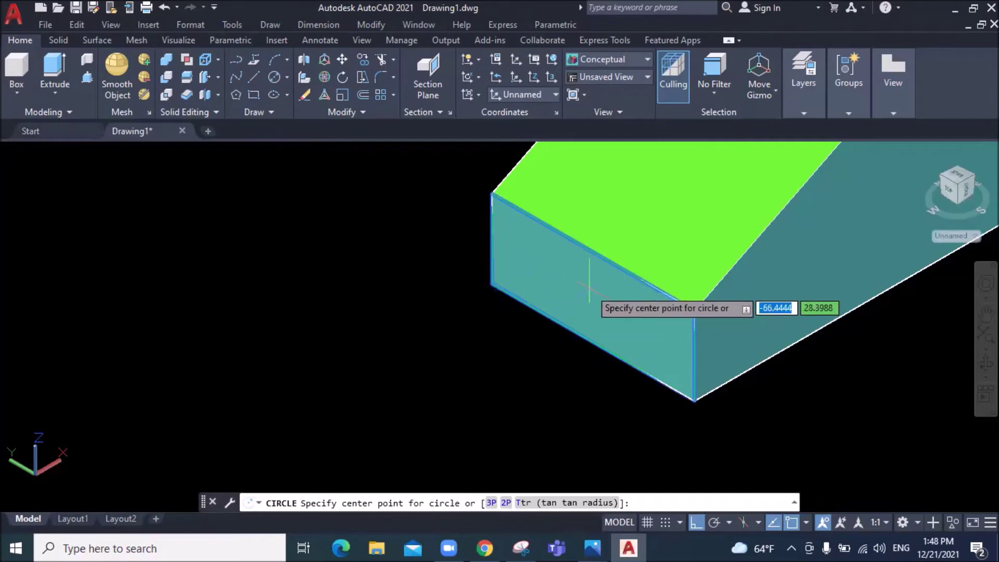
pyautogui.click(582, 341)
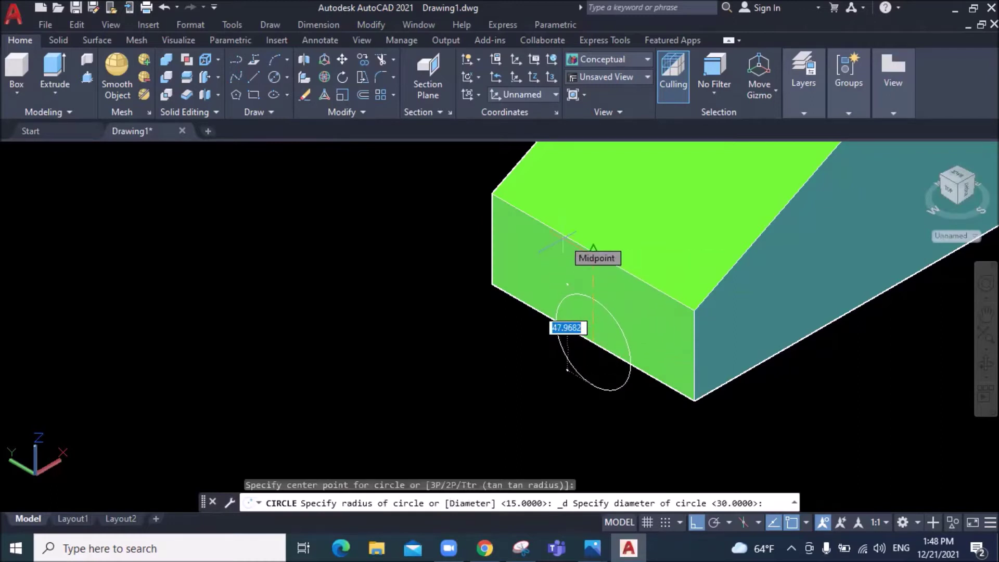
pyautogui.write('40')
pyautogui.press('Return')
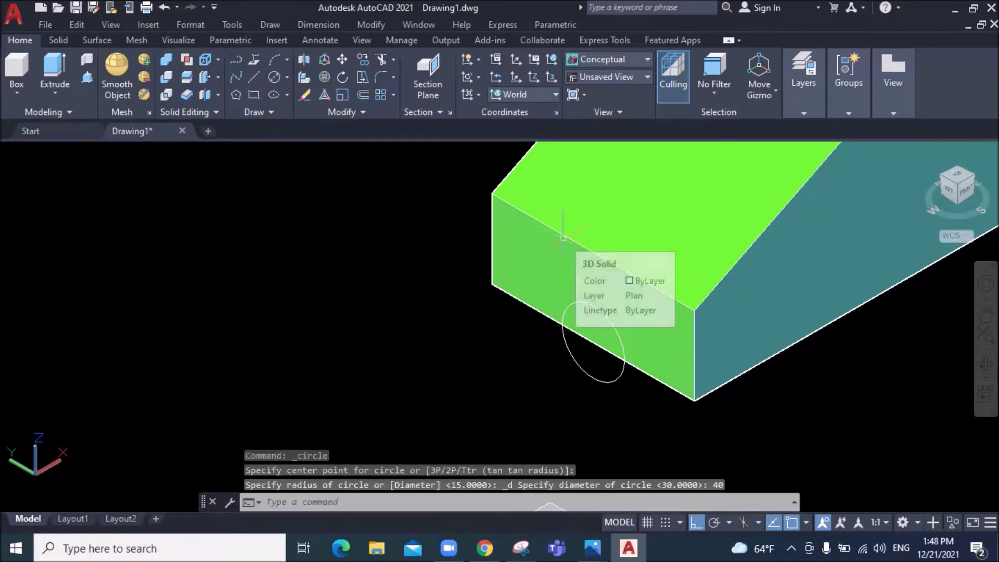
# Change that circle's radius to 40 in Quick Properties
pyautogui.click(620, 372)
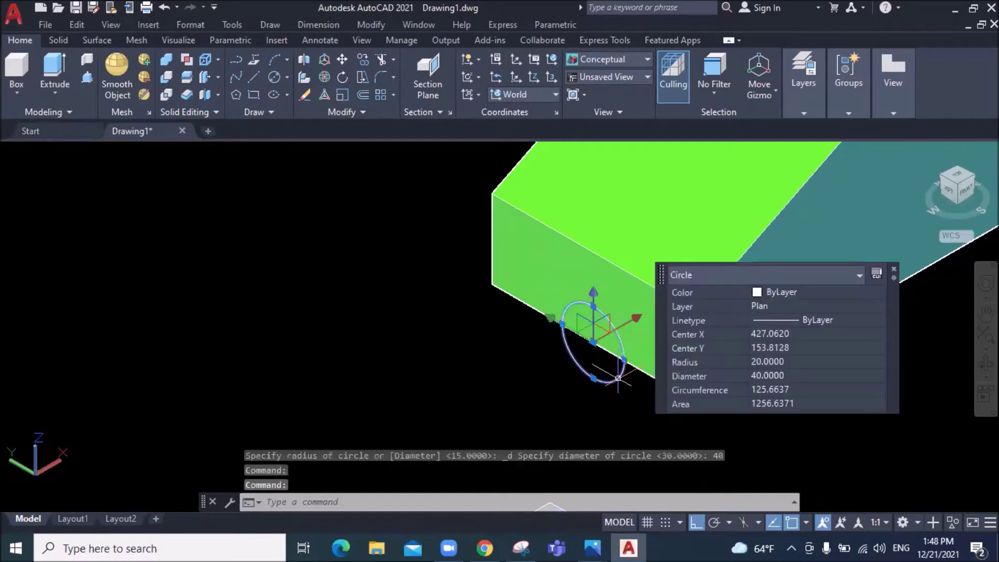
pyautogui.click(769, 363)
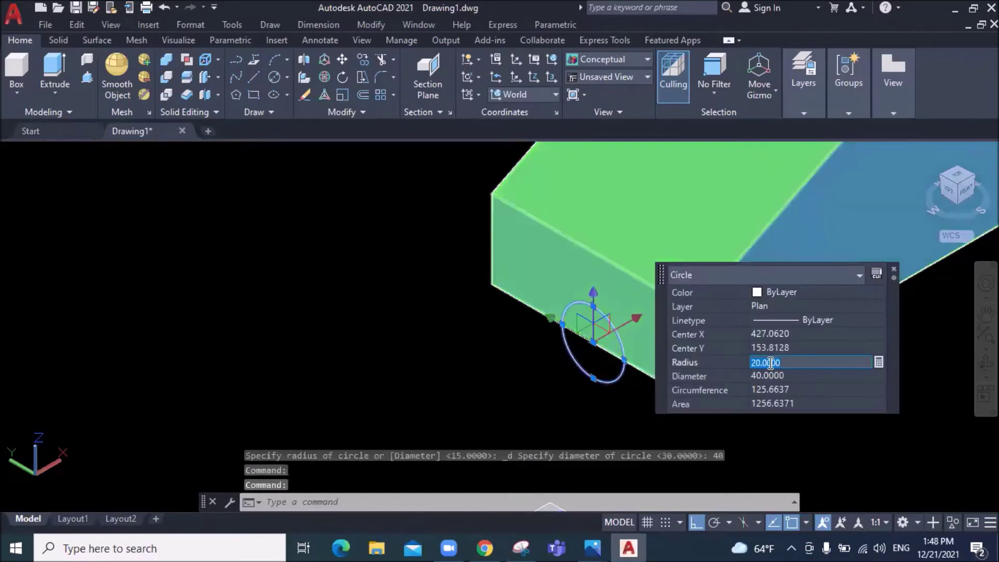
pyautogui.write('40')
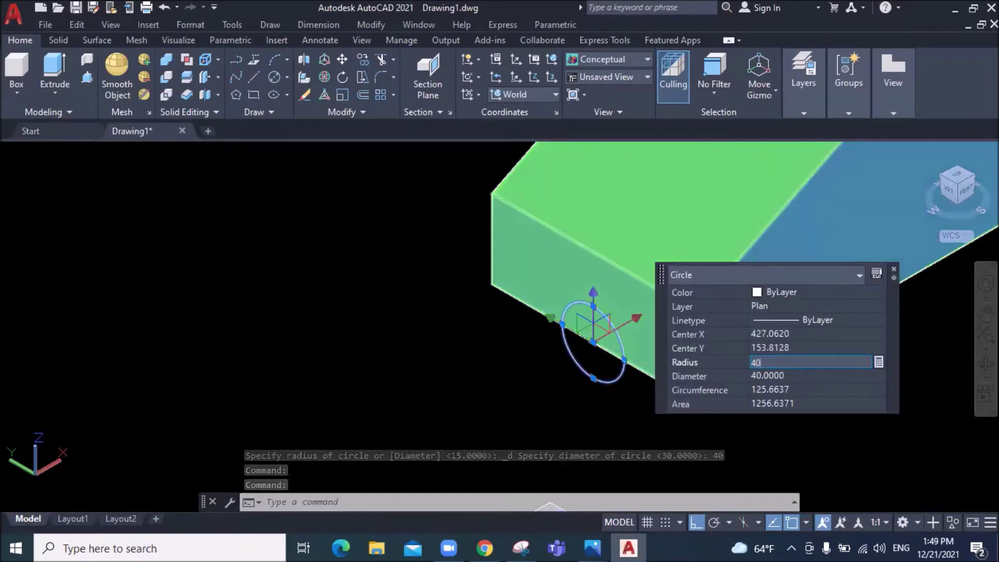
pyautogui.press('Tab')
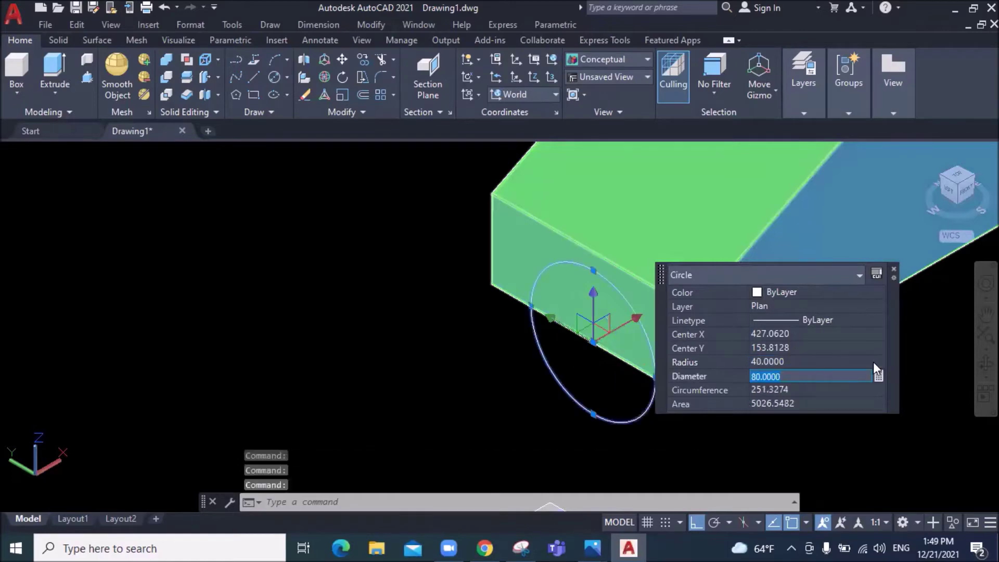
pyautogui.press('Escape')
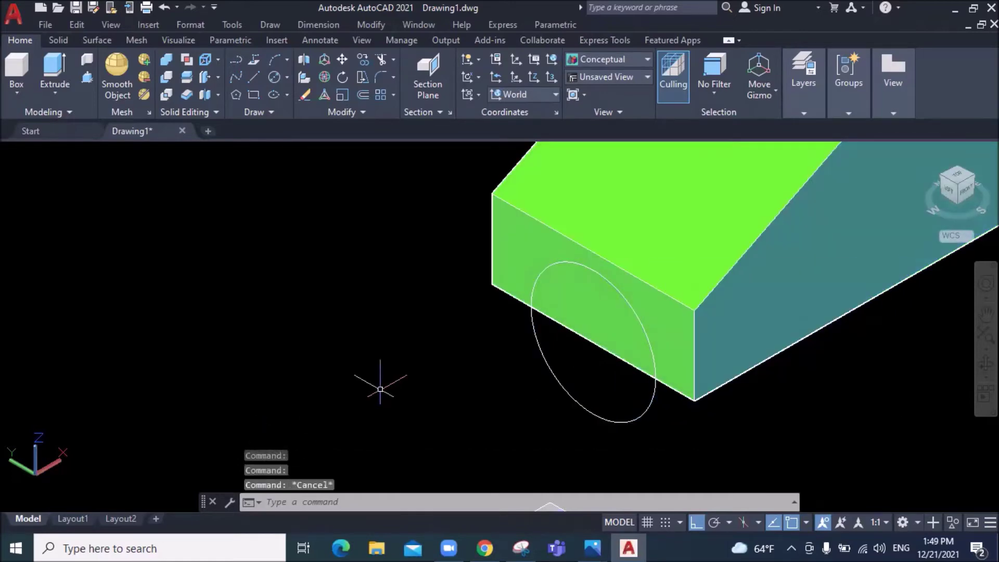
pyautogui.press('Escape')
pyautogui.scroll(-3, 417, 354)
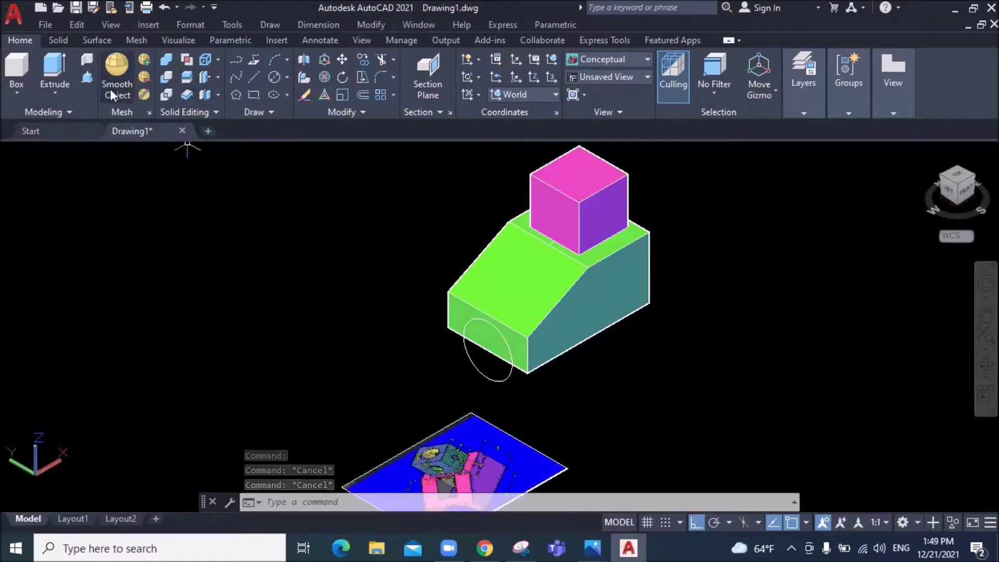
# Extrude the circle about 460 units back through the green block into a cylinder
pyautogui.click(52, 68)
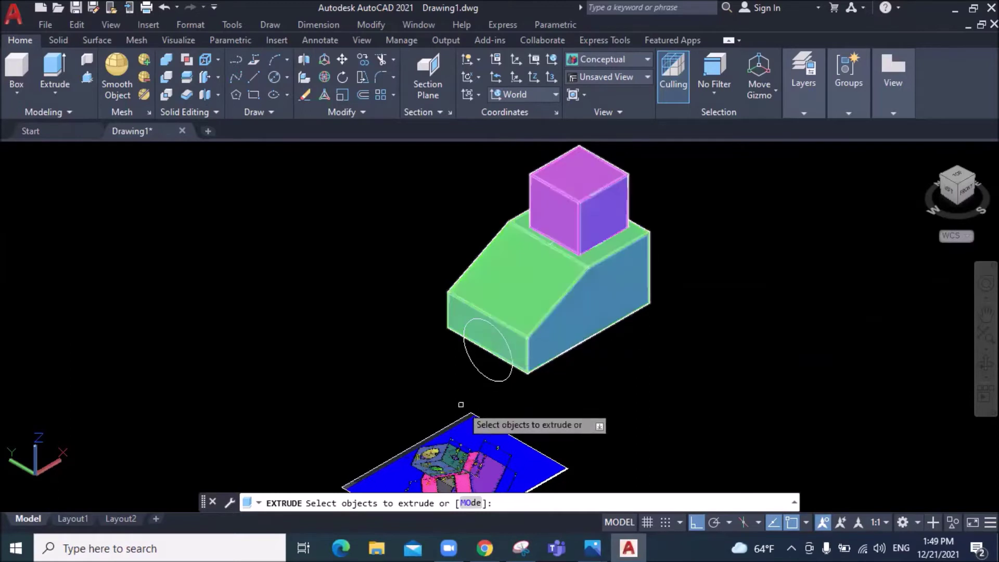
pyautogui.click(483, 375)
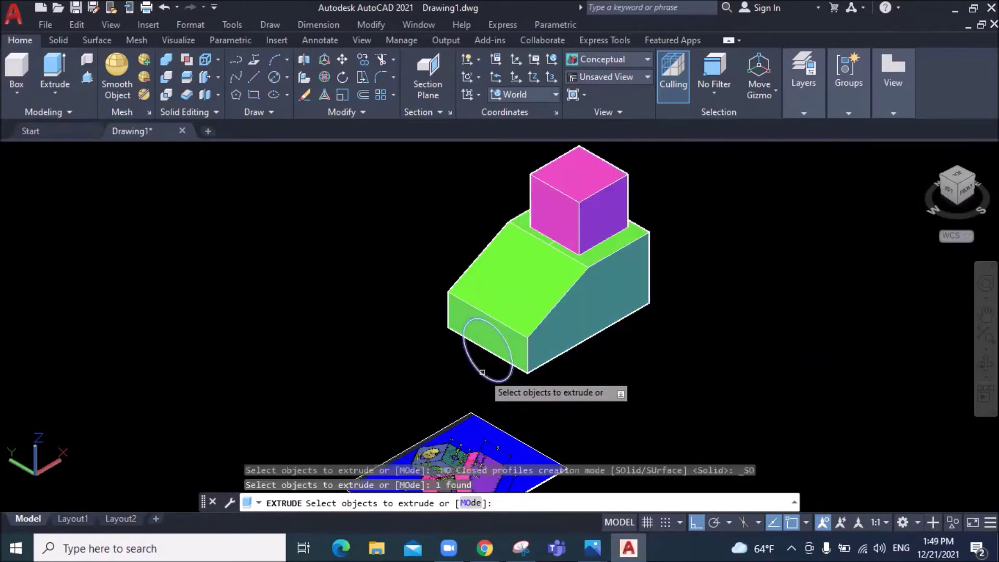
pyautogui.press('Return')
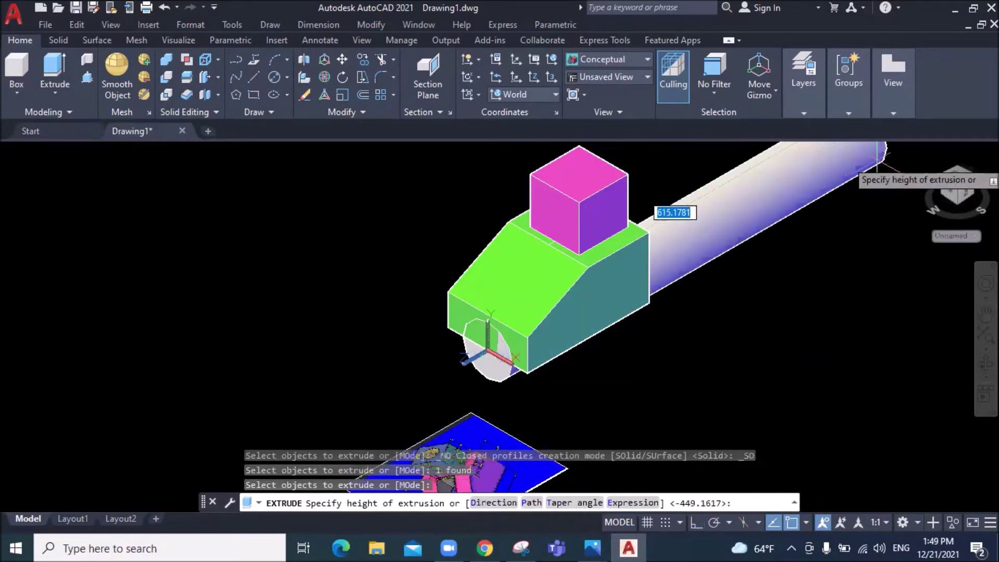
pyautogui.click(784, 219)
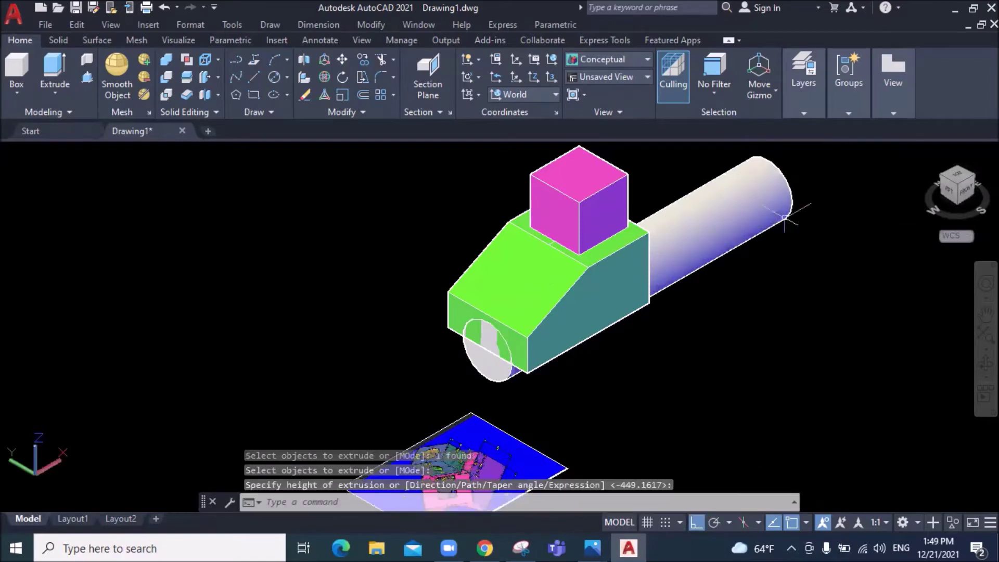
# Colour the new cylinder Blue via Quick Properties
pyautogui.click(751, 221)
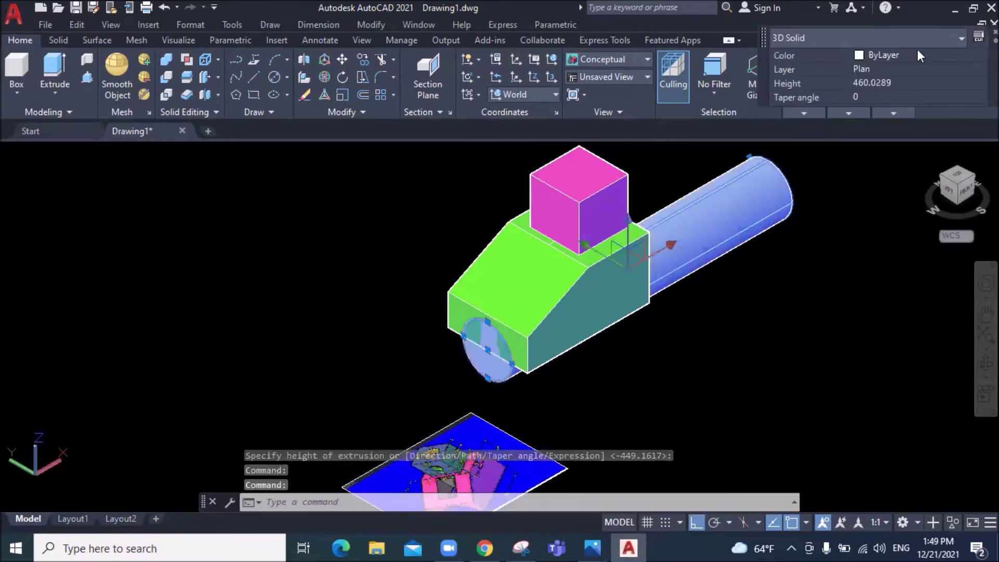
pyautogui.click(918, 49)
pyautogui.click(911, 148)
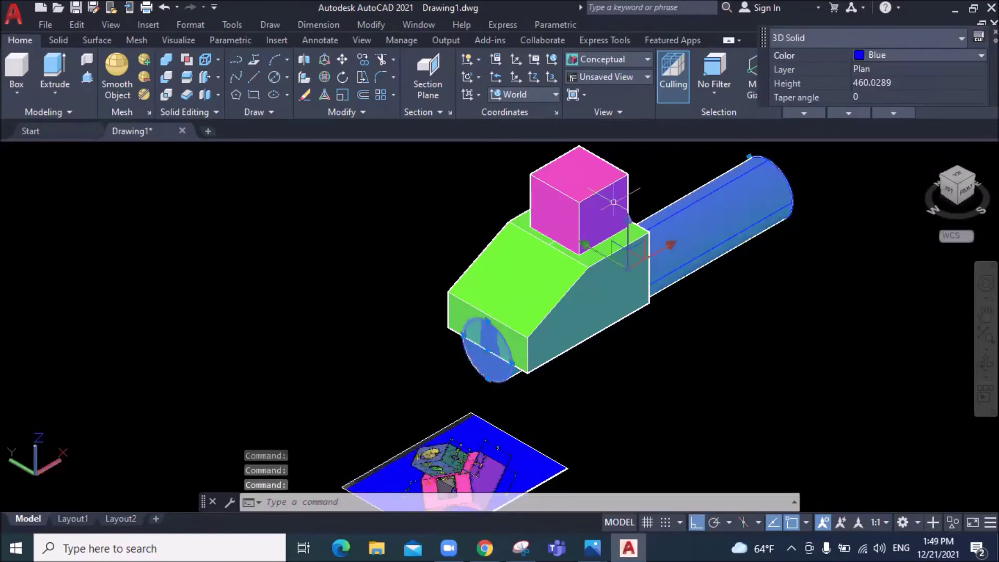
pyautogui.press('Escape')
pyautogui.press('Escape')
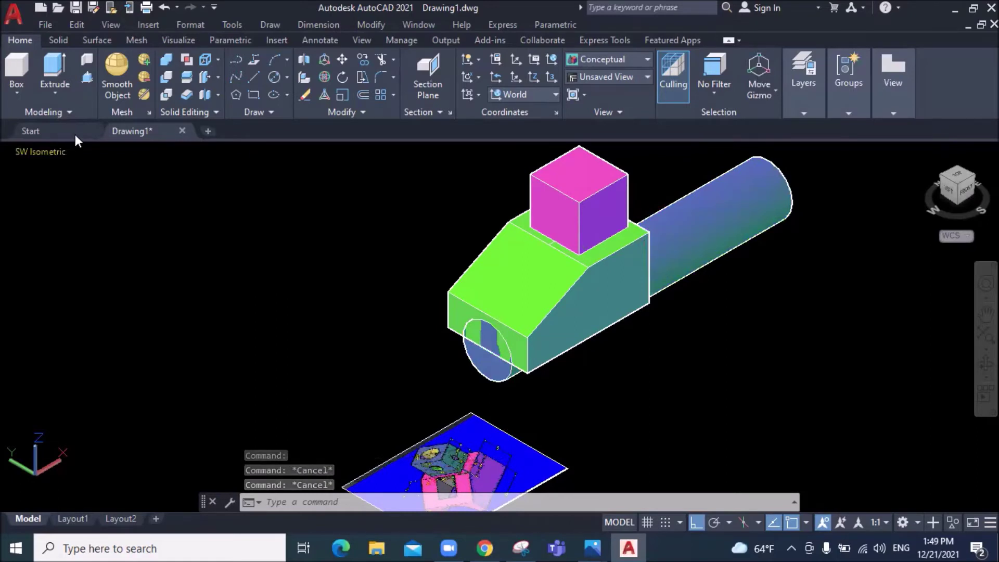
# Subtract the blue cylinder from the merged base solid, leaving a semicircular arch underneath
pyautogui.click(163, 73)
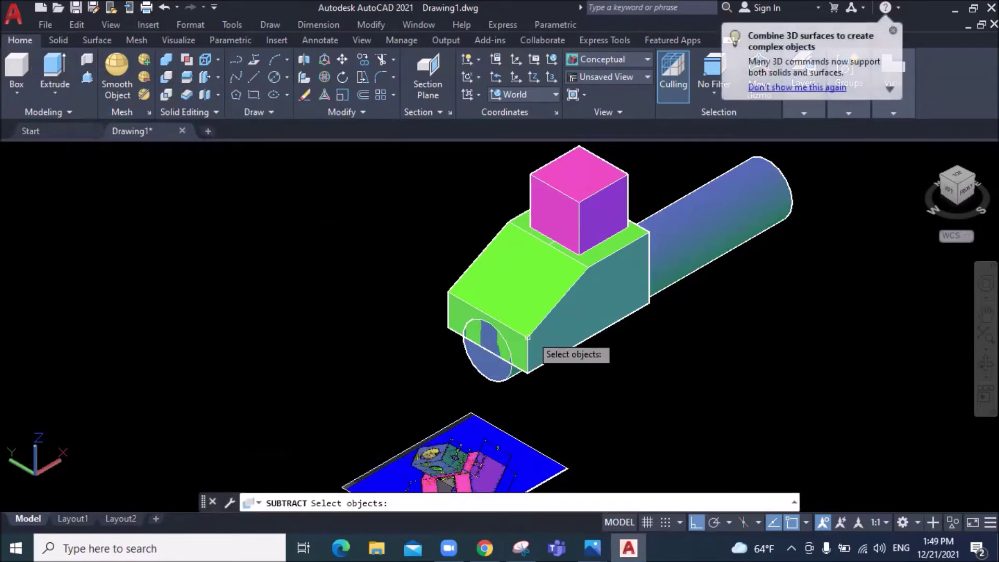
pyautogui.click(562, 195)
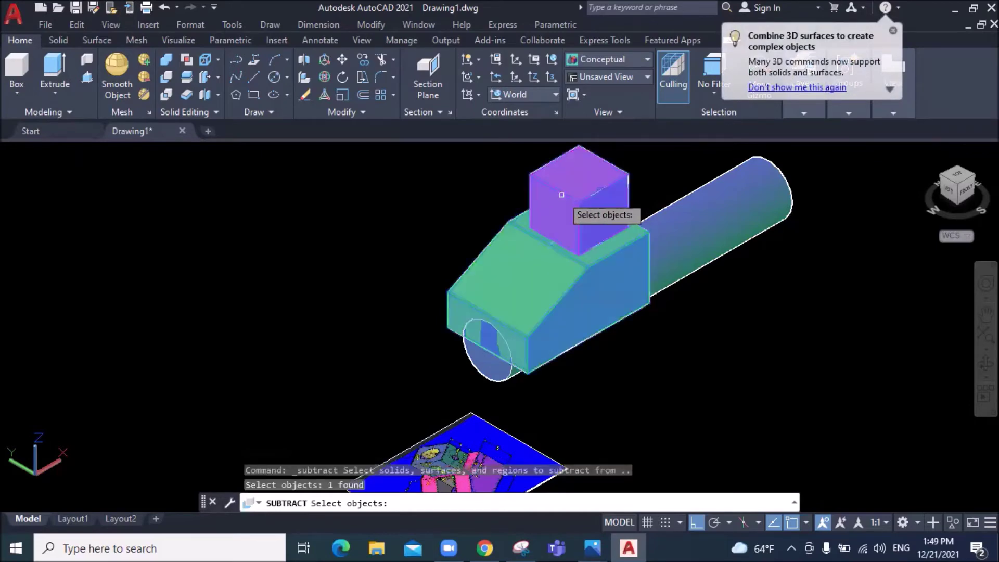
pyautogui.press('Return')
pyautogui.click(727, 223)
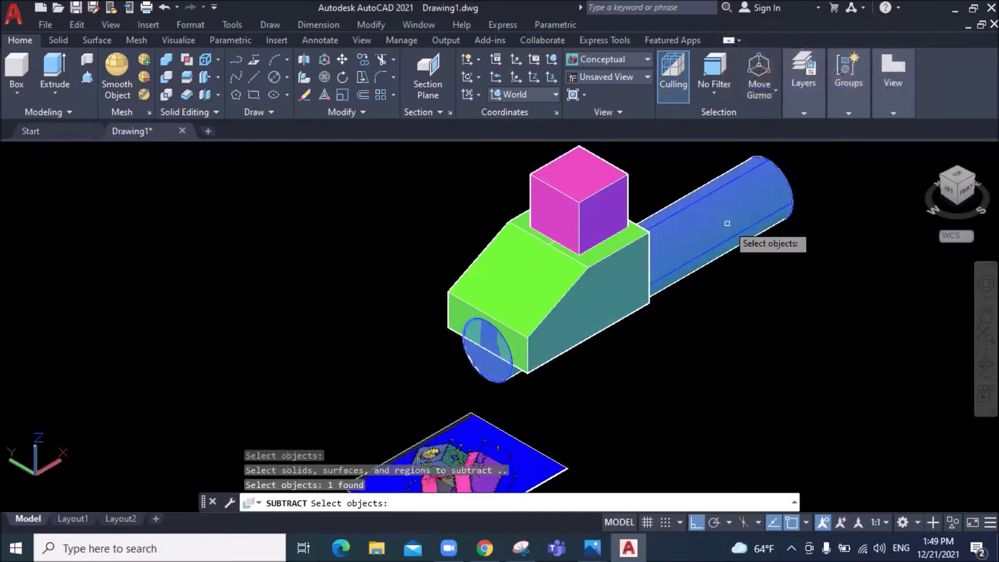
pyautogui.press('Return')
pyautogui.scroll(3, 458, 341)
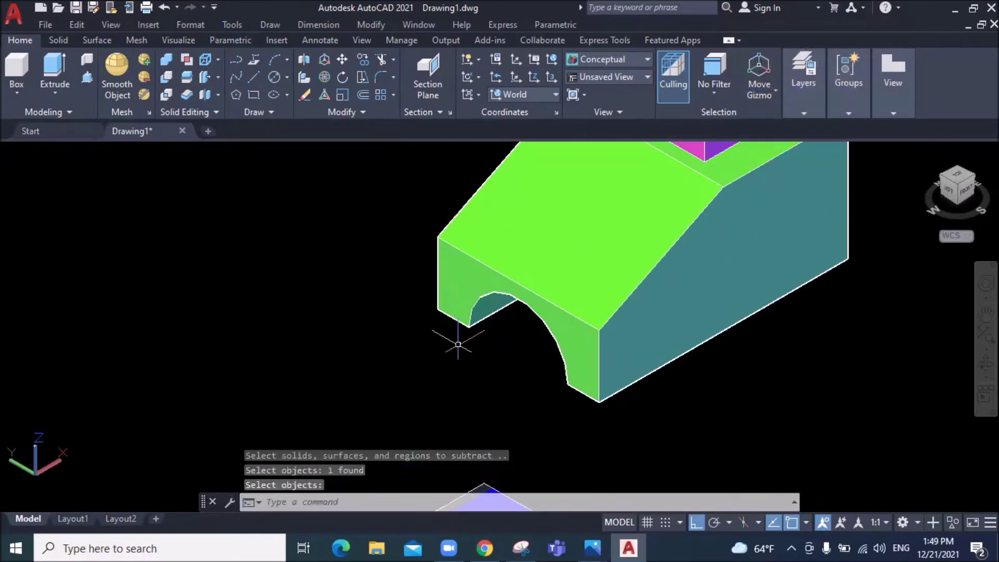
pyautogui.scroll(-4, 458, 345)
pyautogui.click(986, 364)
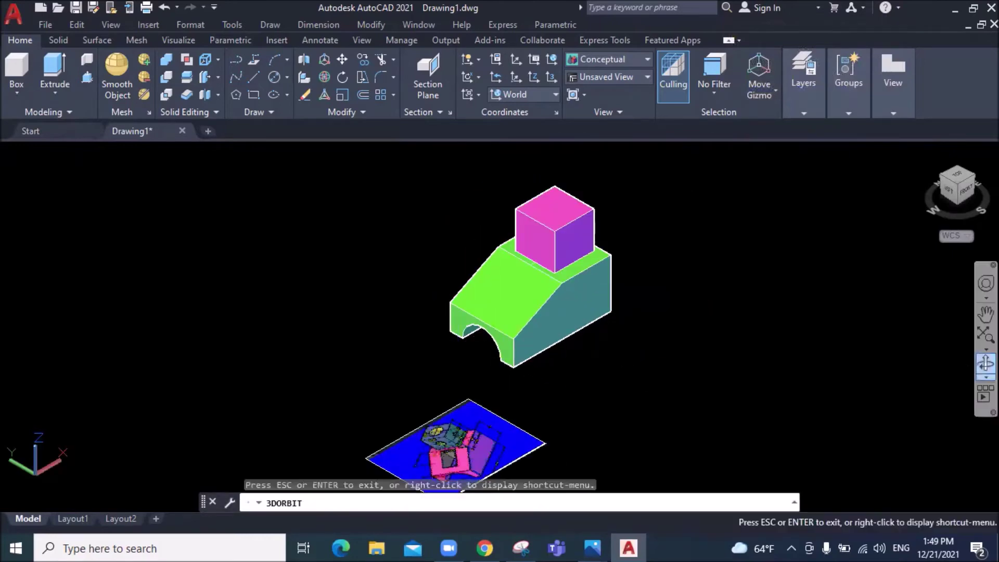
# Orbit to inspect the arch from a low angle, then return to the southwest isometric view
pyautogui.moveTo(655, 406)
pyautogui.mouseDown()
pyautogui.moveTo(667, 274)
pyautogui.moveTo(622, 227)
pyautogui.moveTo(572, 251)
pyautogui.moveTo(562, 330)
pyautogui.moveTo(600, 380)
pyautogui.moveTo(693, 366)
pyautogui.moveTo(669, 398)
pyautogui.mouseUp()
pyautogui.rightClick(741, 364)
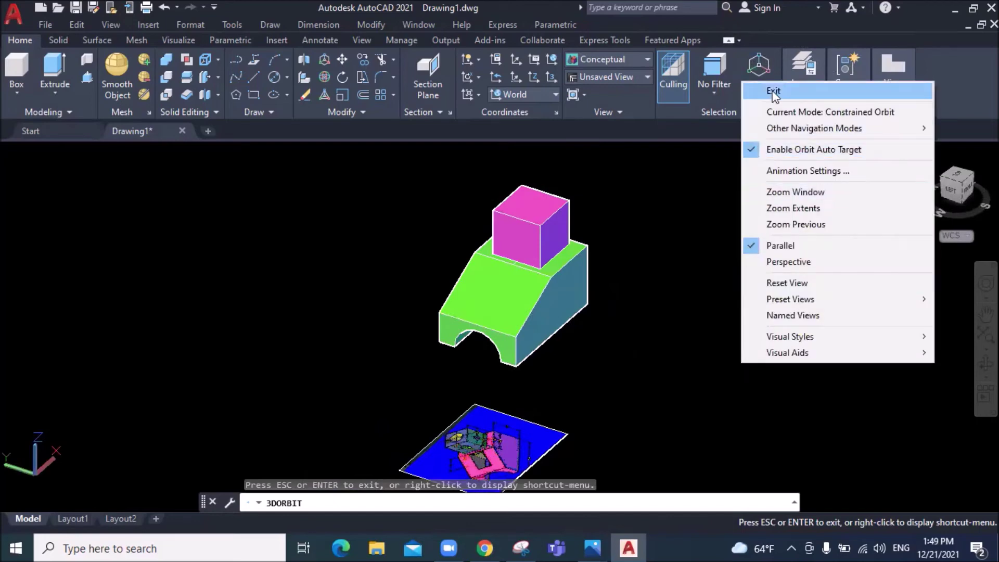
pyautogui.click(775, 92)
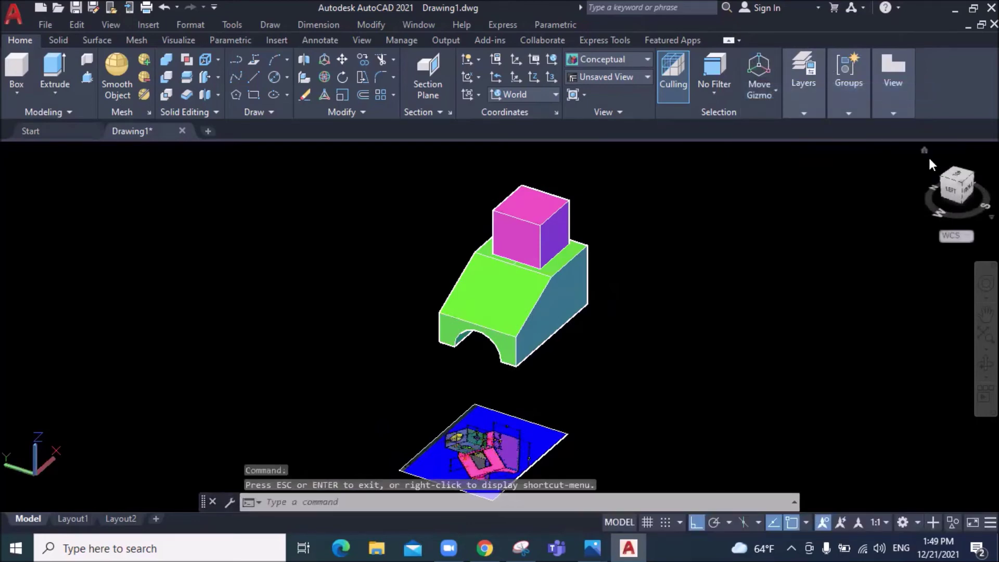
pyautogui.click(962, 184)
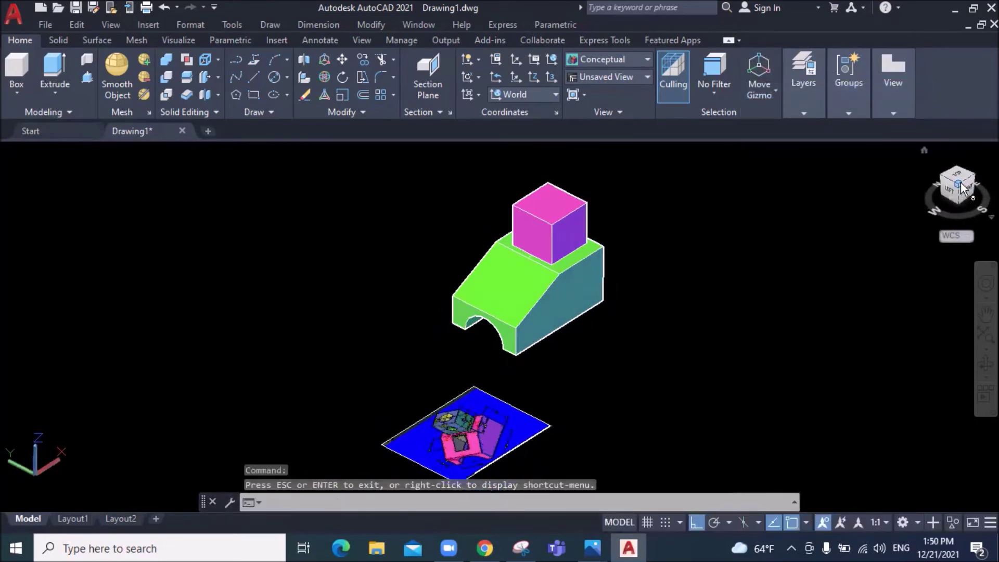
pyautogui.scroll(2, 505, 285)
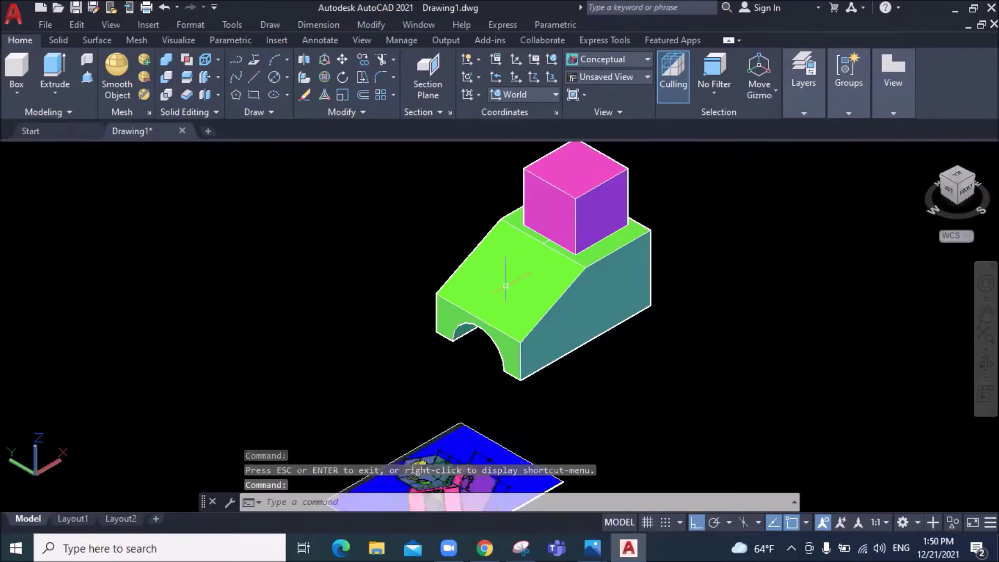
# Zoom in until the magenta cube fills most of the drawing area
pyautogui.scroll(2, 506, 285)
pyautogui.scroll(-2, 509, 274)
pyautogui.scroll(-3, 580, 174)
pyautogui.scroll(4, 465, 248)
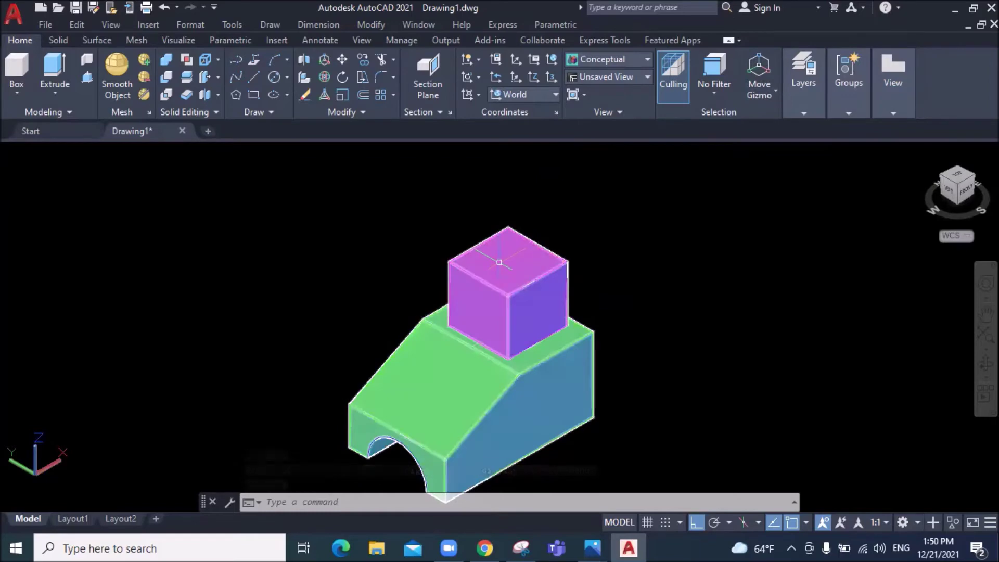
pyautogui.scroll(2, 499, 262)
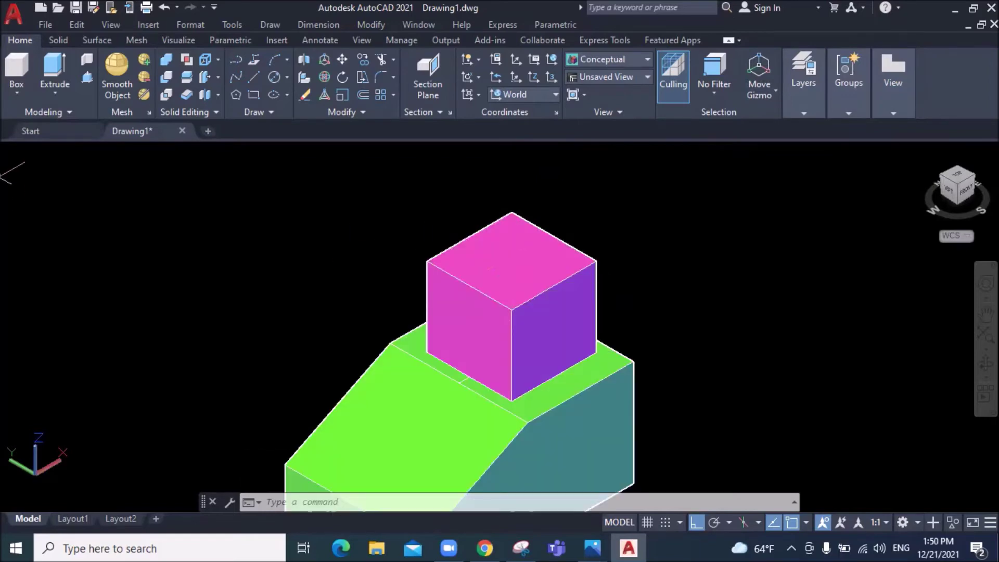
pyautogui.click(251, 76)
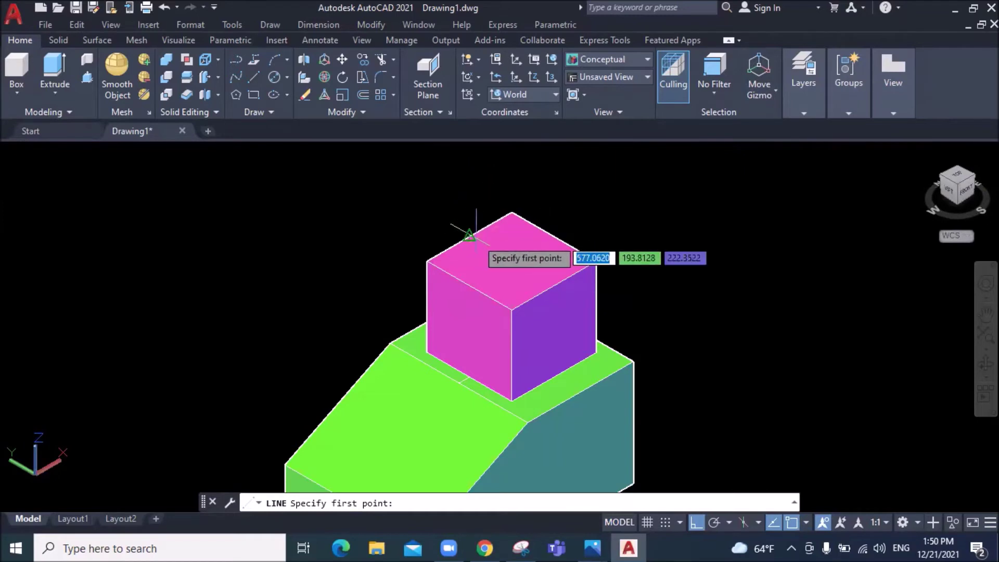
# Draw a line across the cube's top face joining opposite edge midpoints
pyautogui.click(469, 237)
pyautogui.click(553, 284)
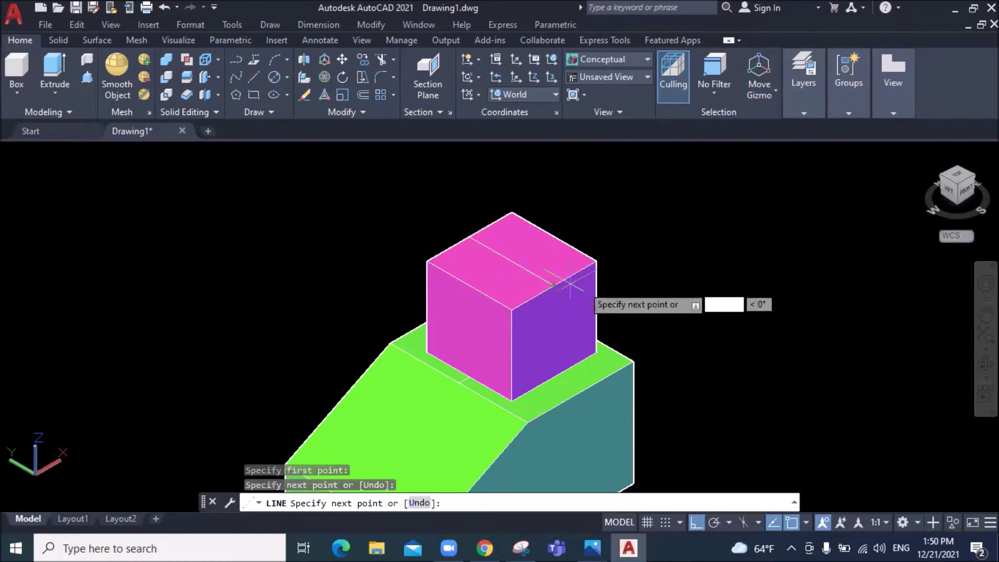
pyautogui.rightClick(602, 287)
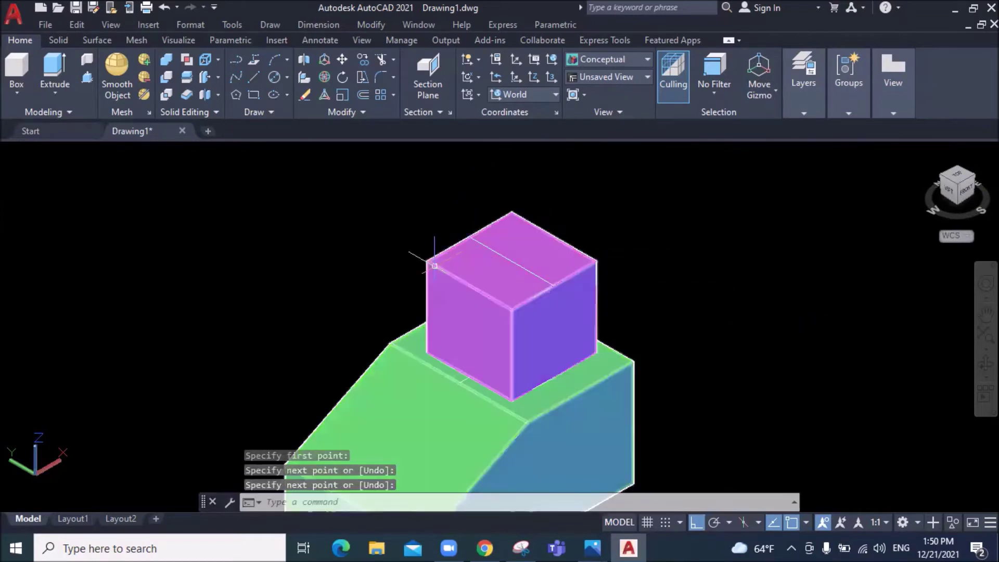
pyautogui.click(287, 77)
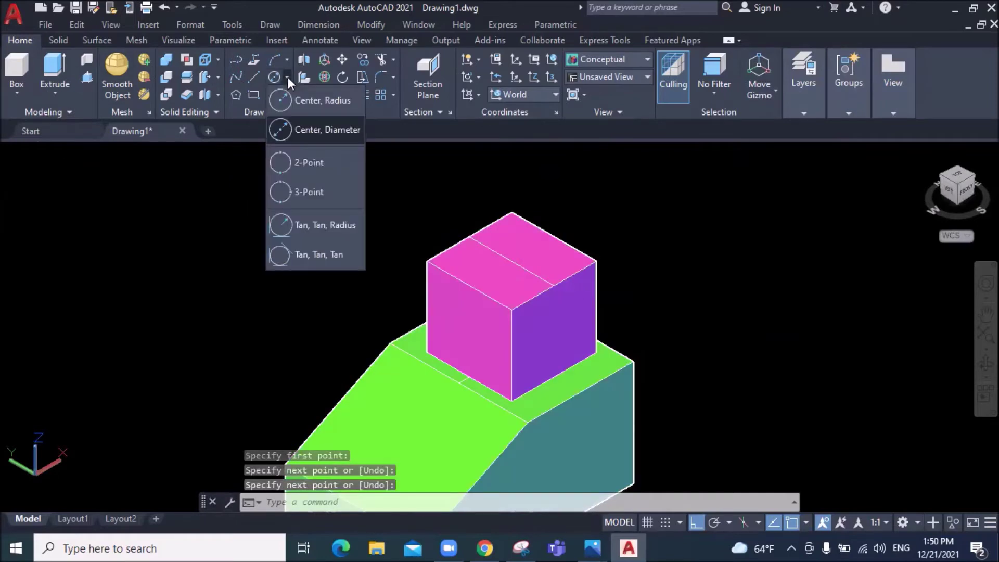
pyautogui.click(295, 130)
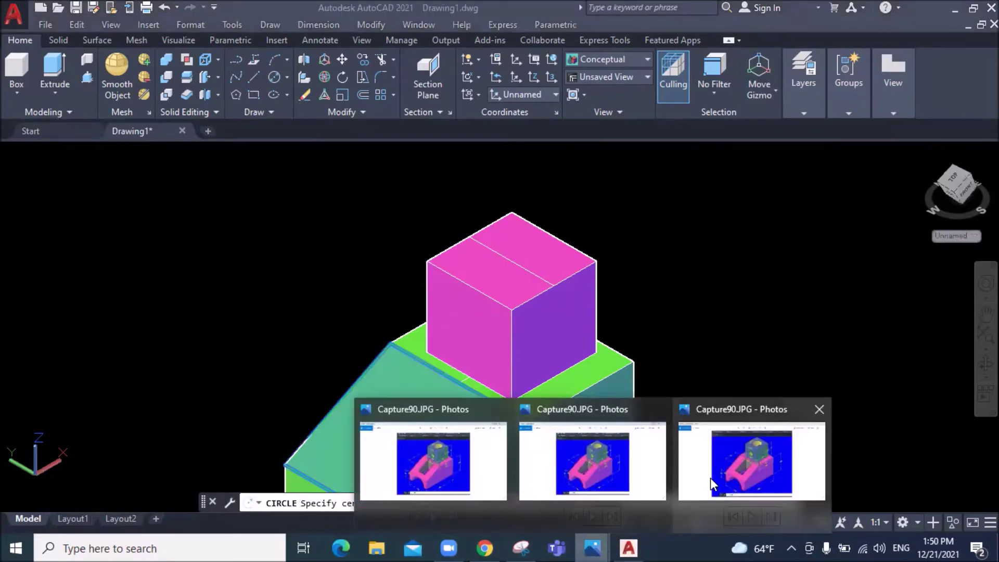
pyautogui.moveTo(592, 548)
pyautogui.click(736, 420)
pyautogui.keyDown('ctrl'); pyautogui.scroll(2, 557, 135); pyautogui.keyUp('ctrl')
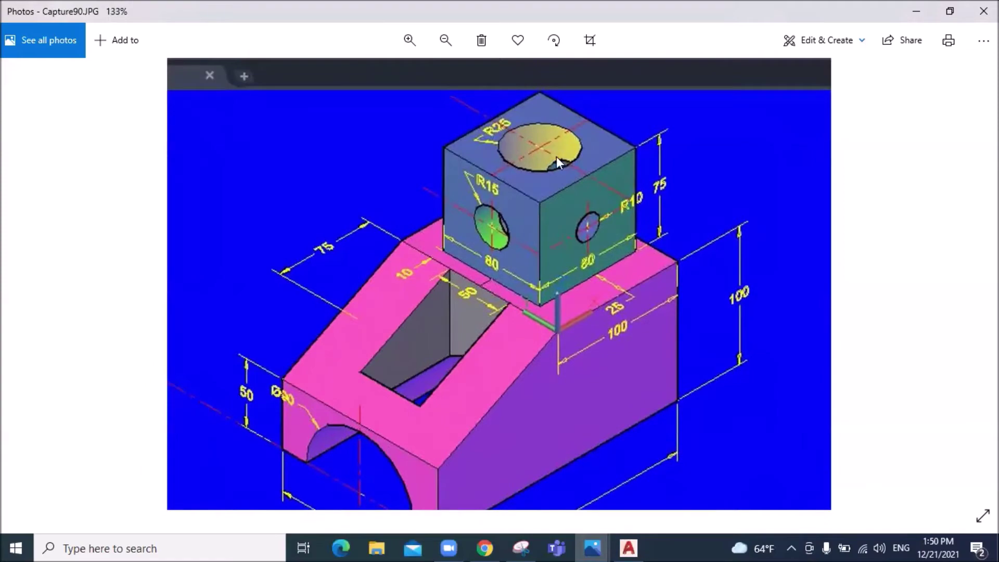
pyautogui.click(629, 548)
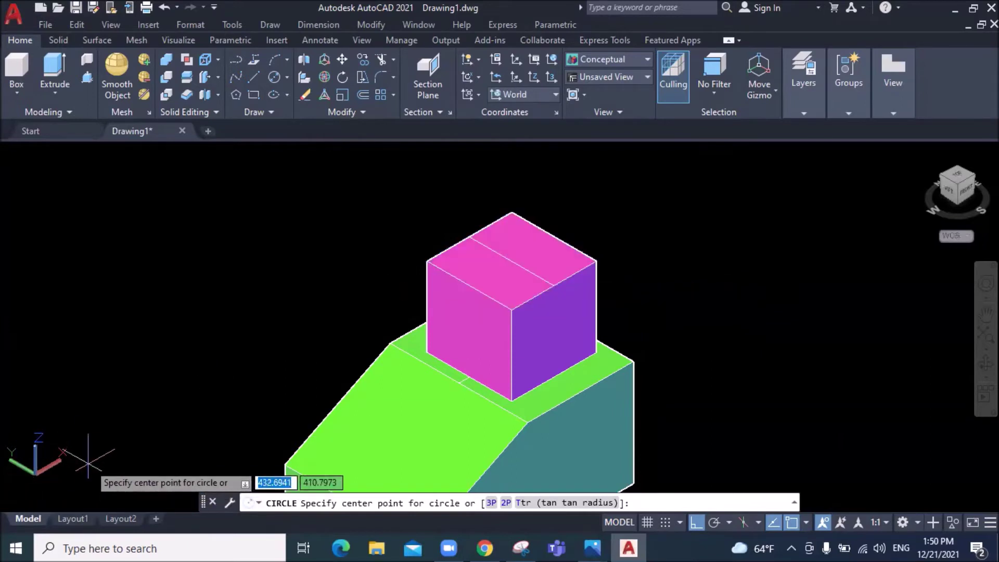
# Place a diameter-50 circle centred on the magenta cube's top face
pyautogui.click(512, 261)
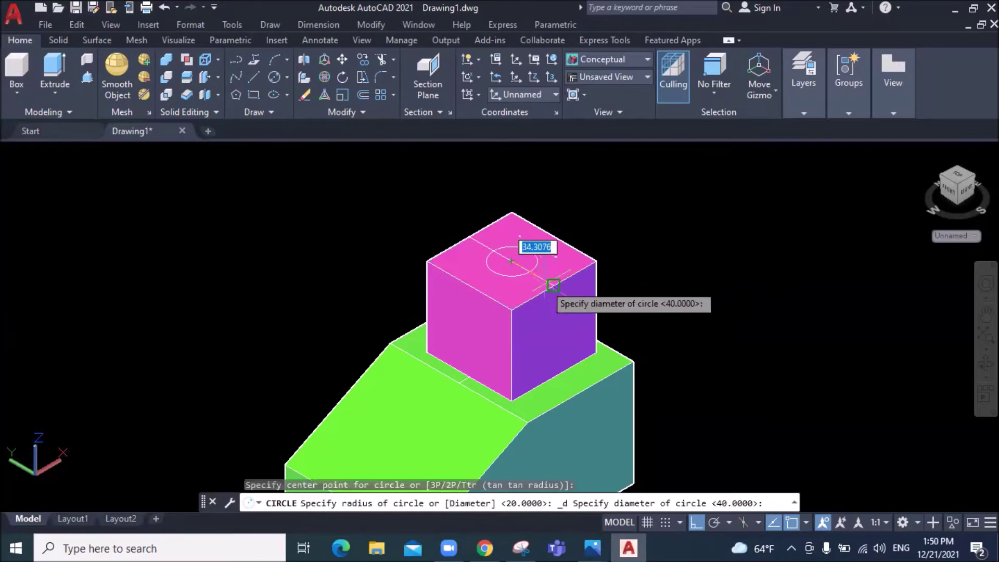
pyautogui.write('50')
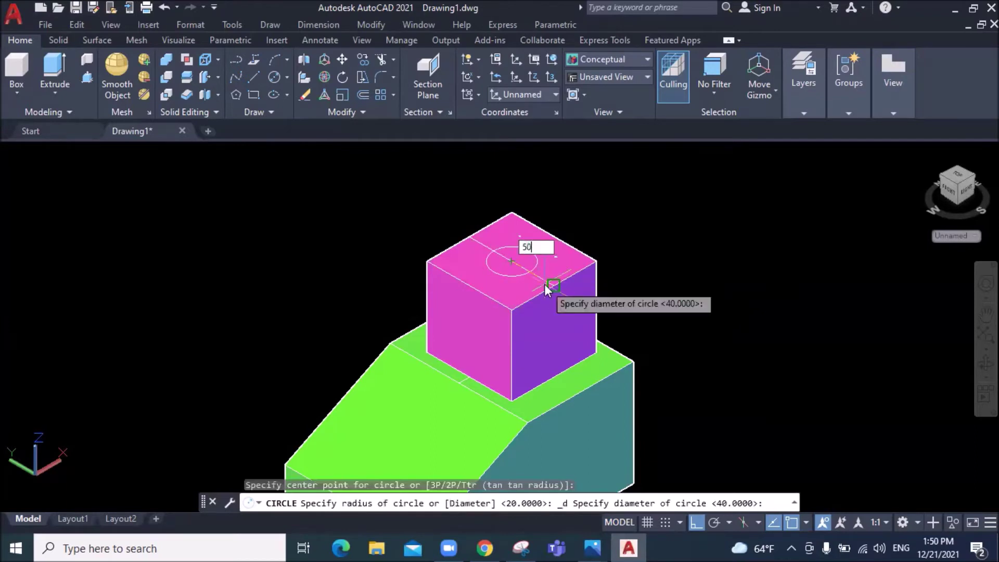
pyautogui.press('Return')
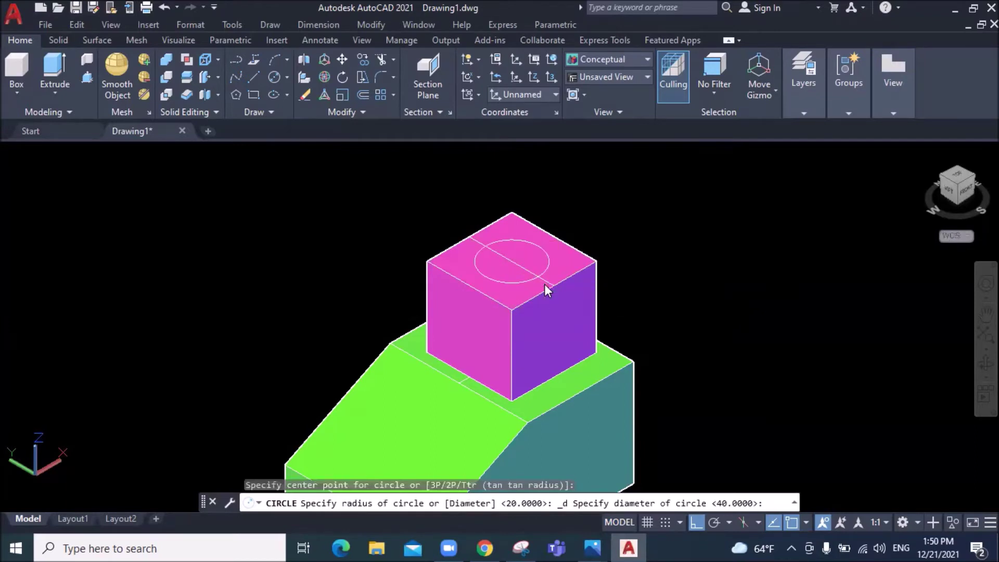
pyautogui.scroll(-3, 546, 311)
pyautogui.scroll(1, 546, 311)
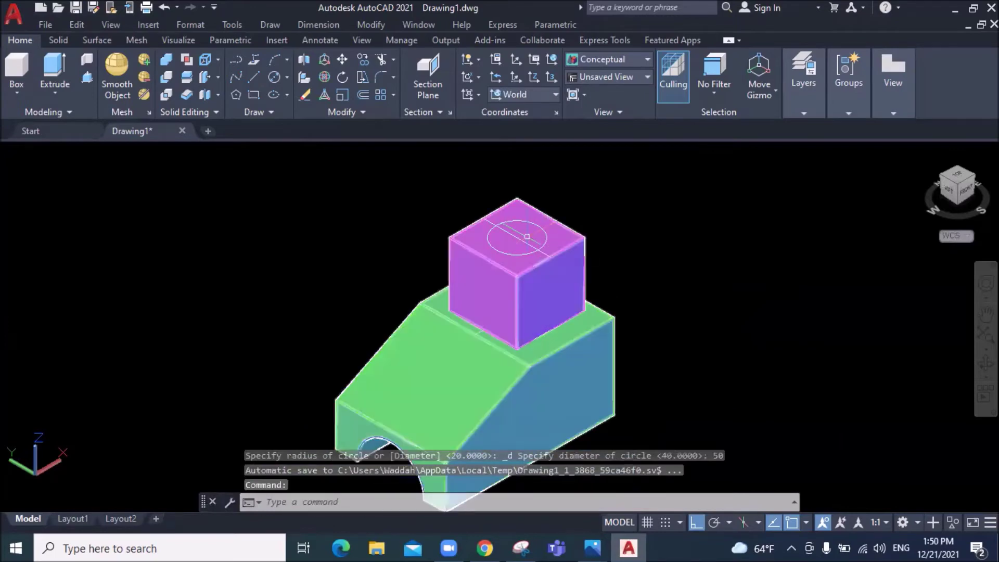
pyautogui.click(542, 249)
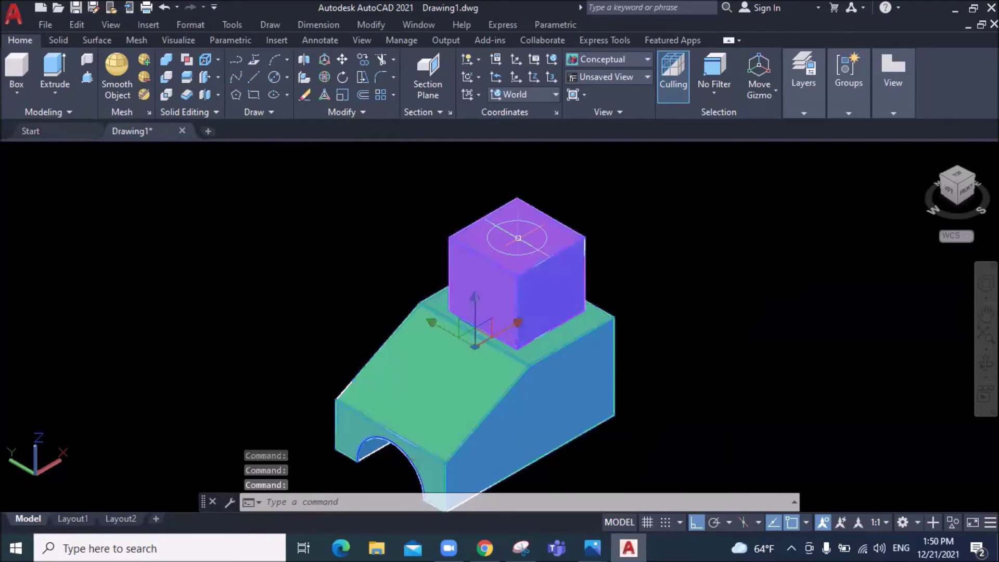
pyautogui.press('Escape')
pyautogui.press('Escape')
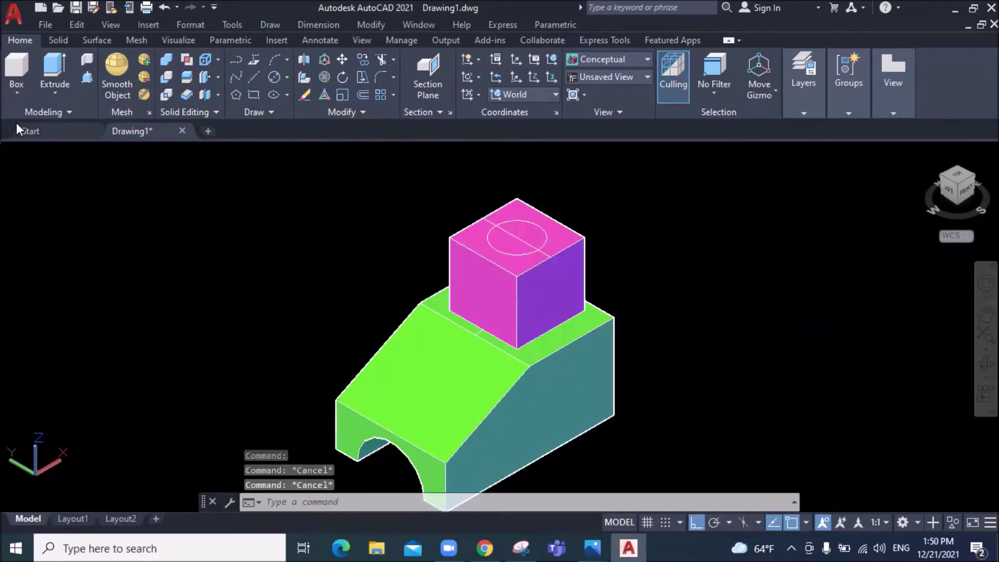
# Extrude the 50-unit top-face circle downward through the cube and green base
pyautogui.click(54, 92)
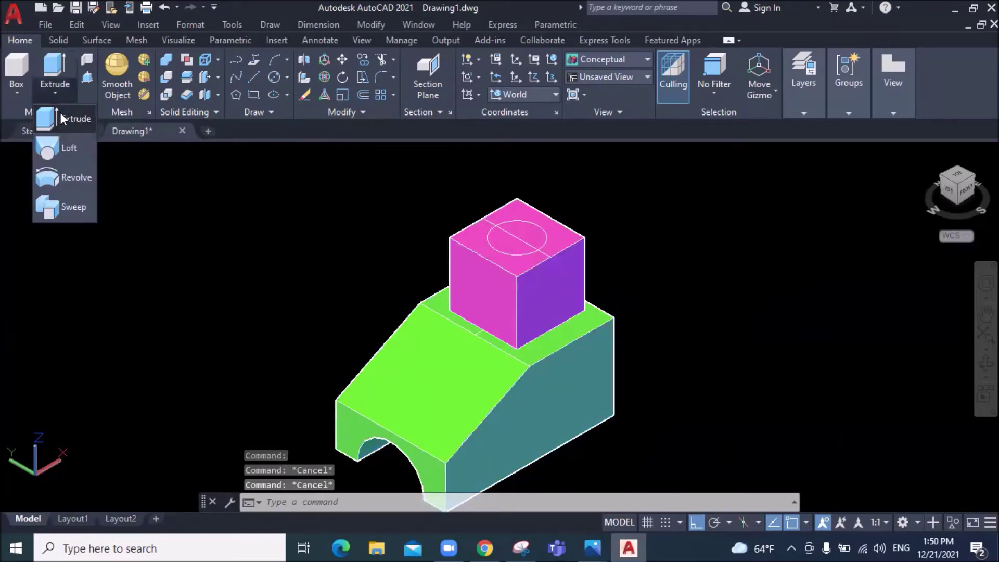
pyautogui.click(61, 115)
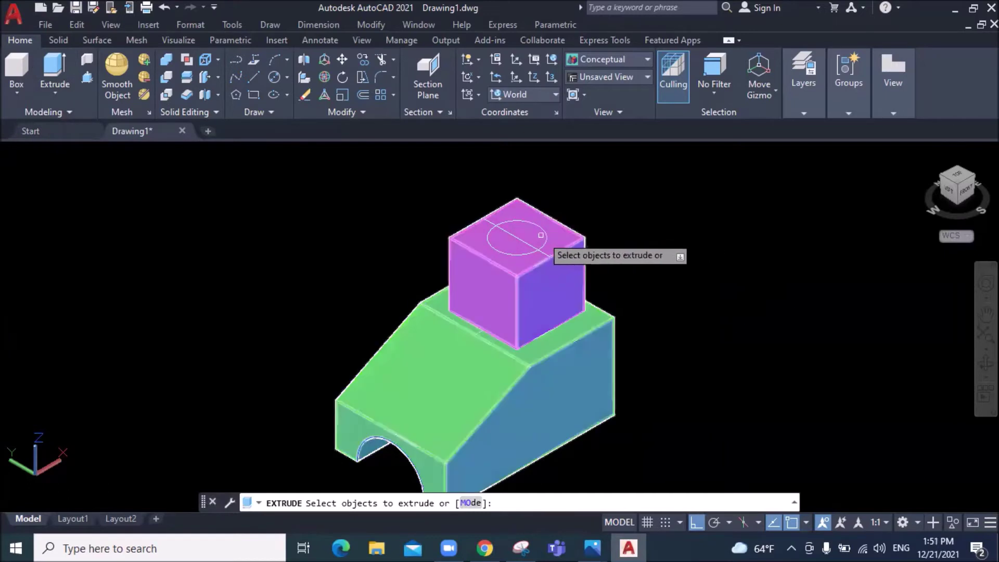
pyautogui.click(541, 235)
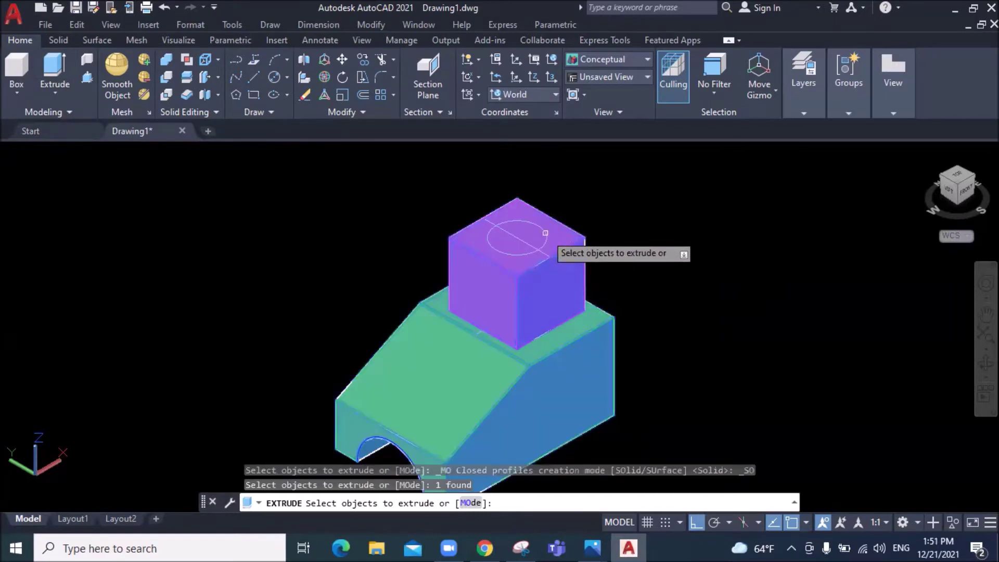
pyautogui.press('Return')
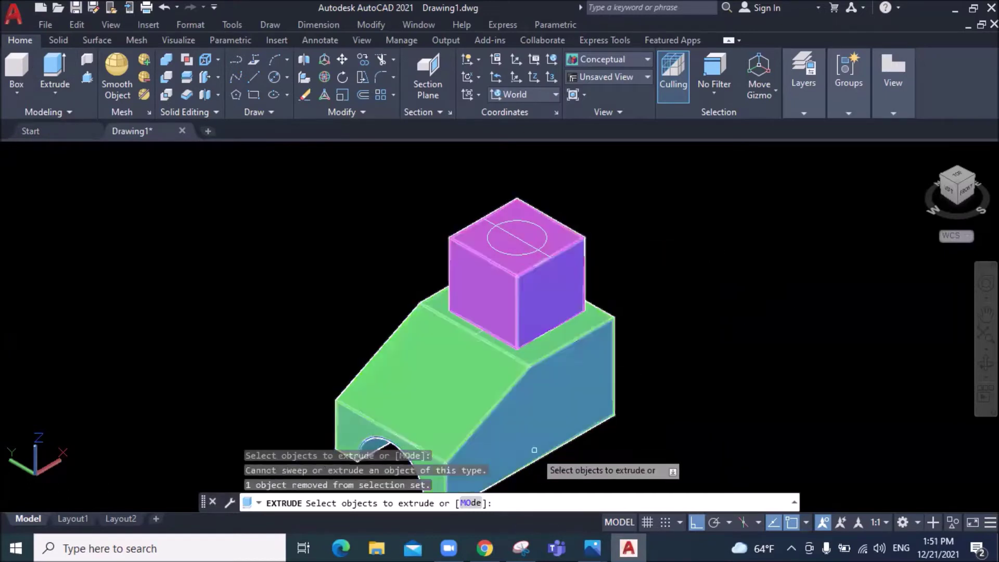
pyautogui.click(68, 84)
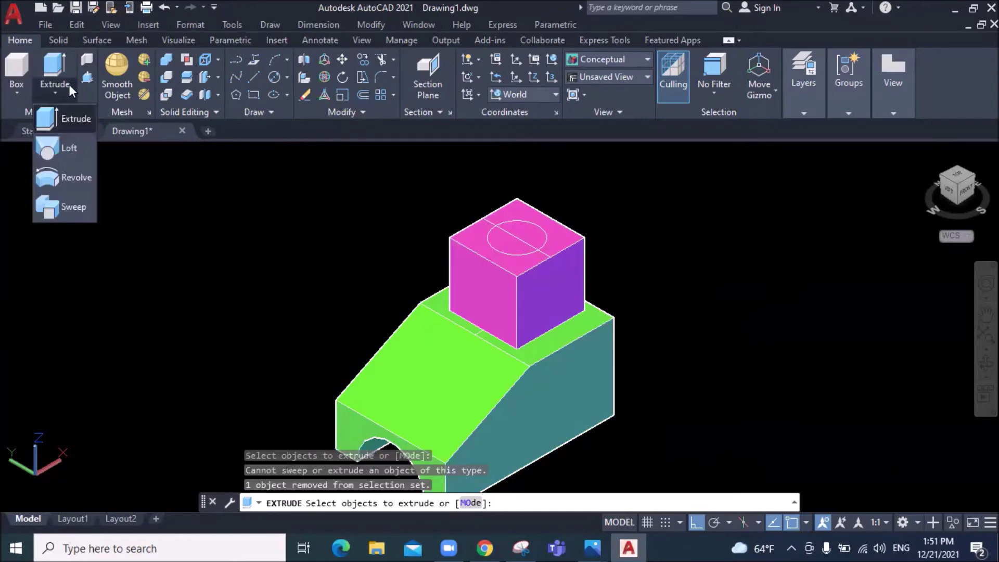
pyautogui.click(62, 119)
pyautogui.scroll(3, 573, 196)
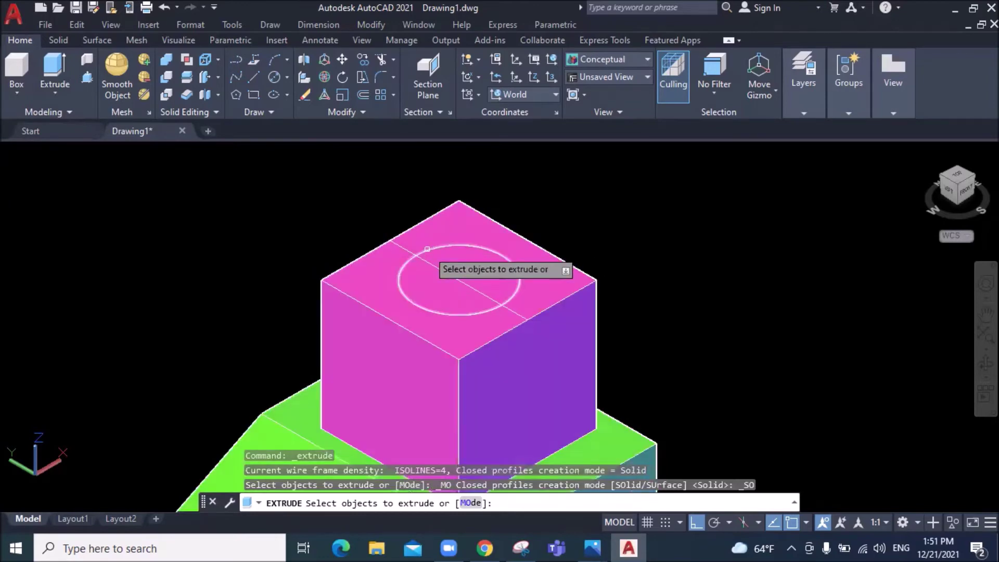
pyautogui.click(427, 249)
pyautogui.press('Return')
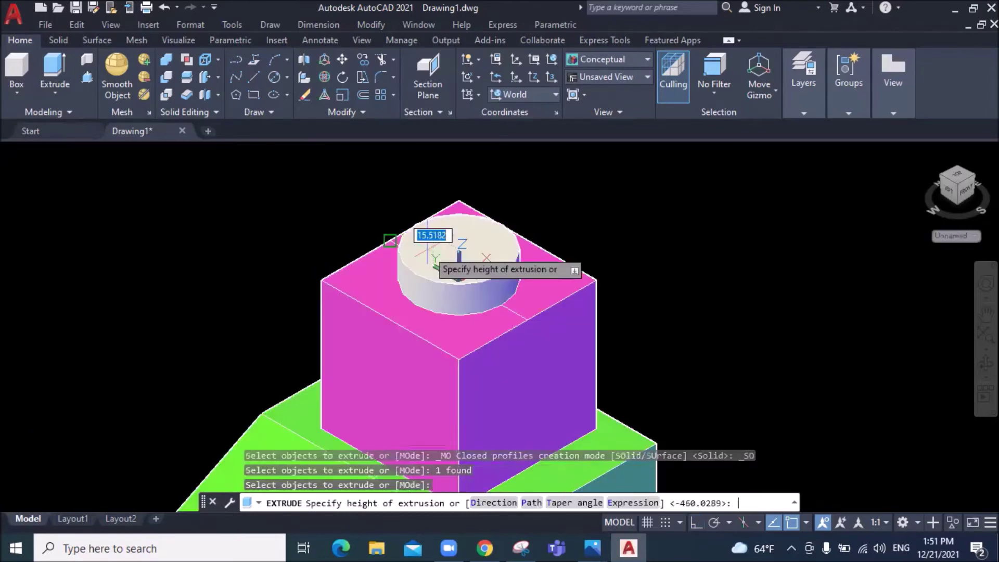
pyautogui.scroll(-3, 427, 239)
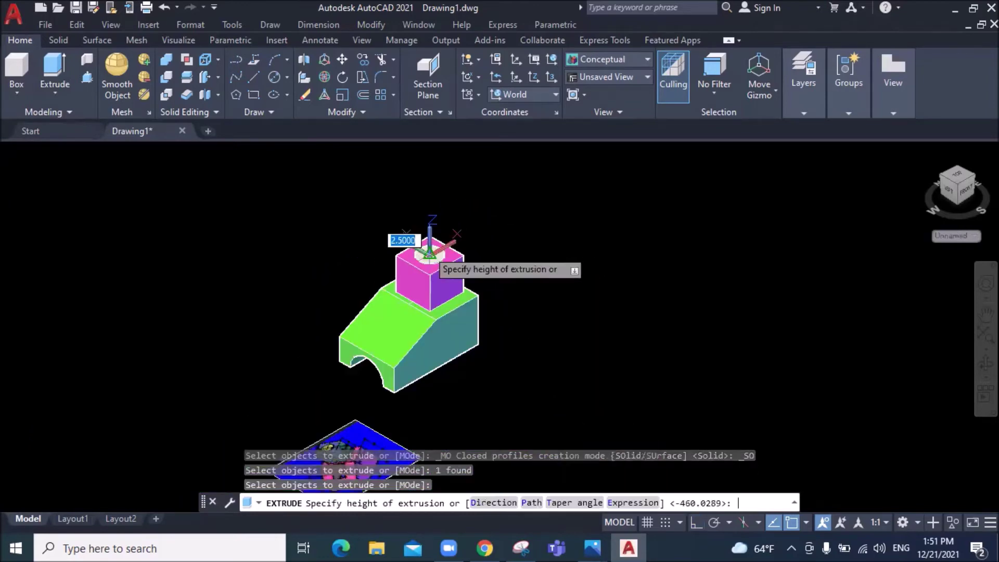
pyautogui.click(491, 411)
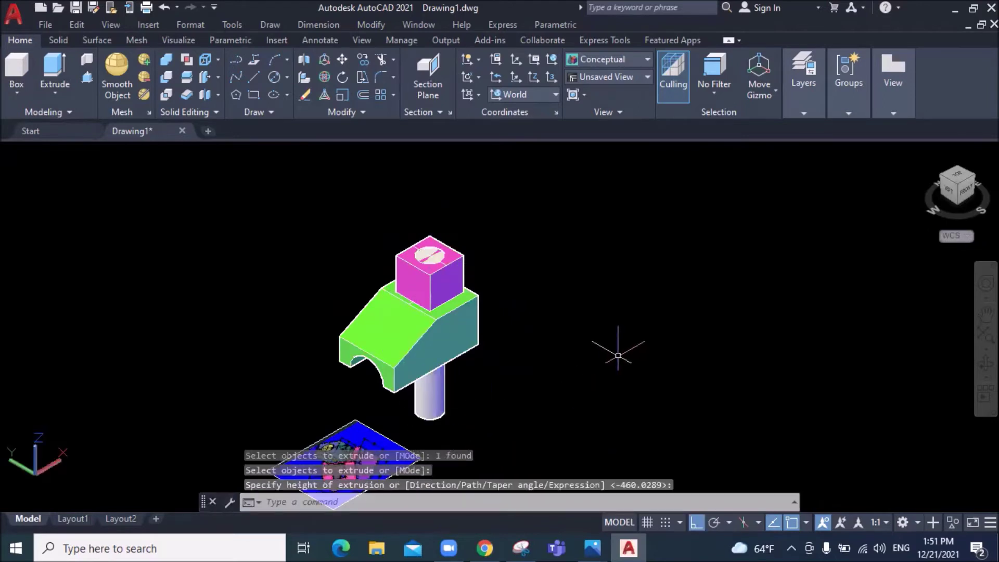
# Colour the new cylinder Cyan in Quick Properties
pyautogui.click(435, 401)
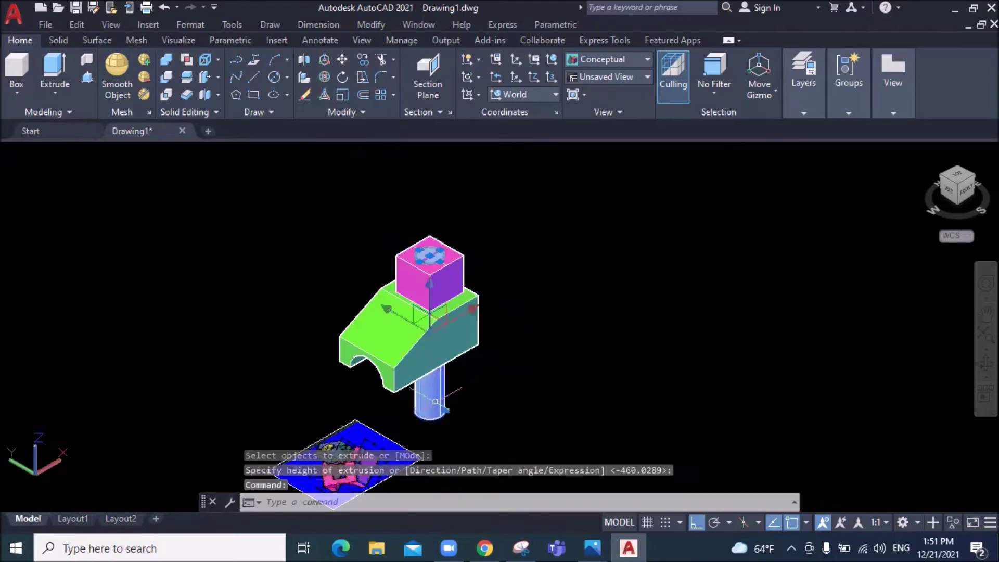
pyautogui.click(607, 318)
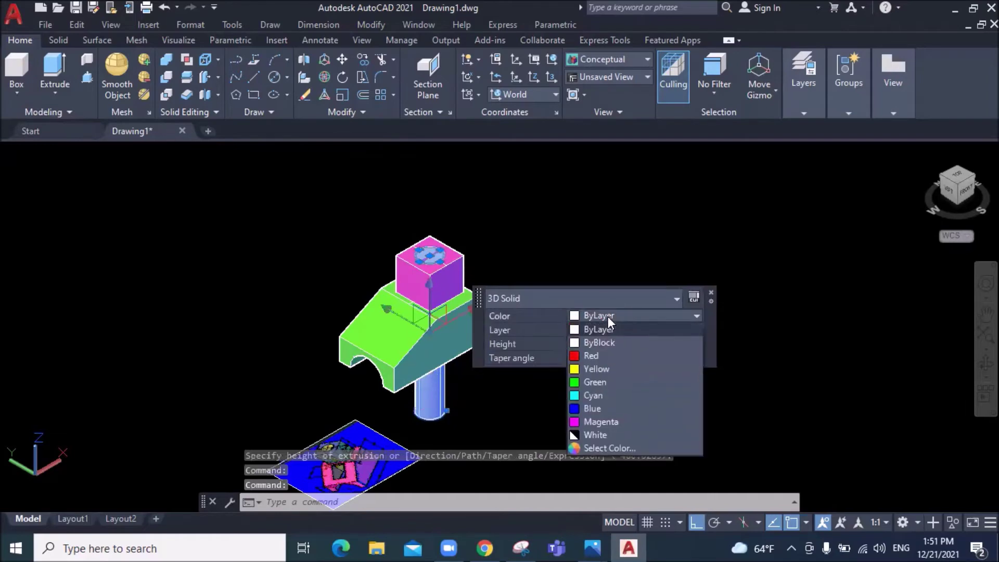
pyautogui.click(593, 397)
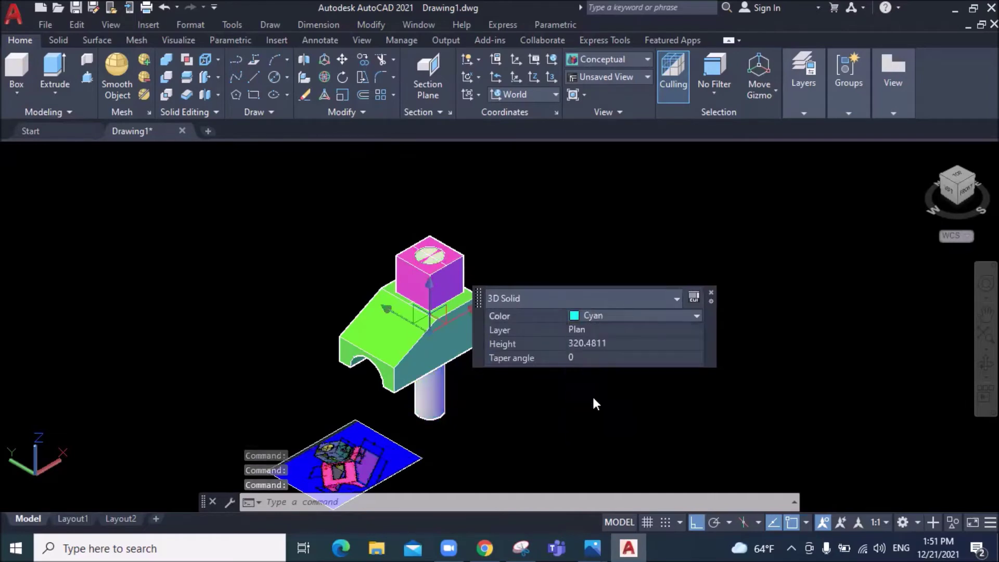
pyautogui.press('Escape')
pyautogui.press('Escape')
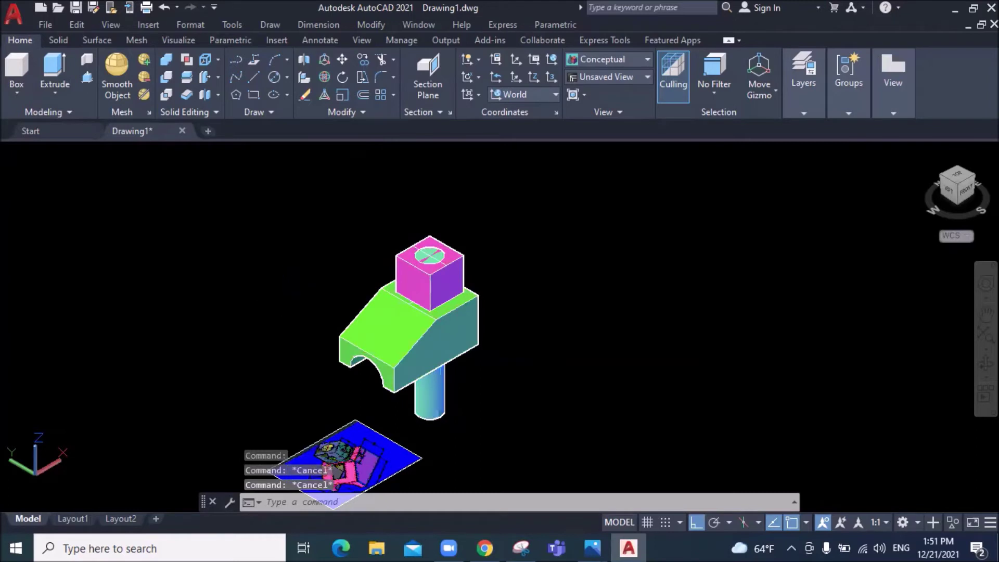
# Subtract the cyan cylinder from the green-and-magenta solid, boring a round hole through the cube
pyautogui.click(167, 74)
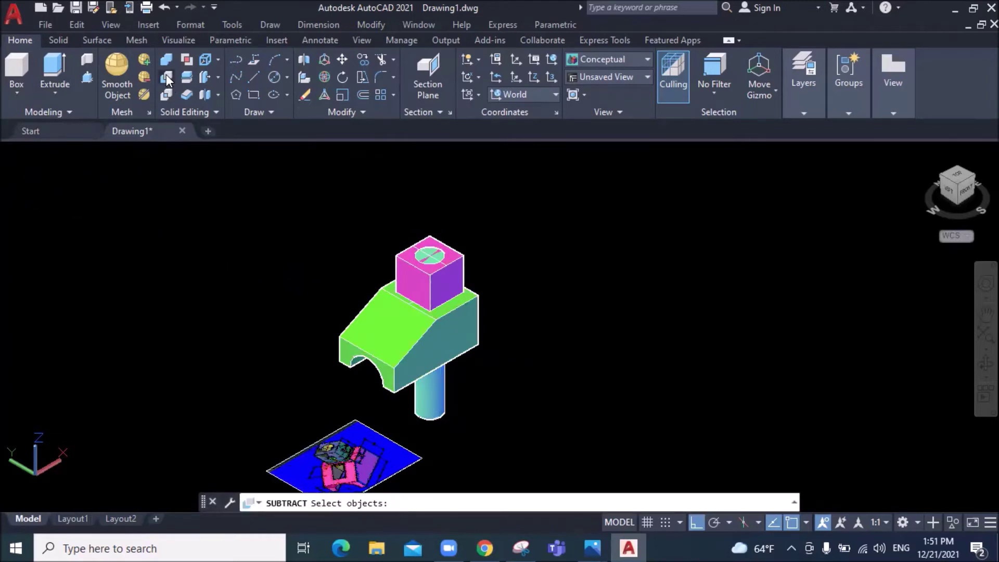
pyautogui.click(401, 350)
pyautogui.press('Return')
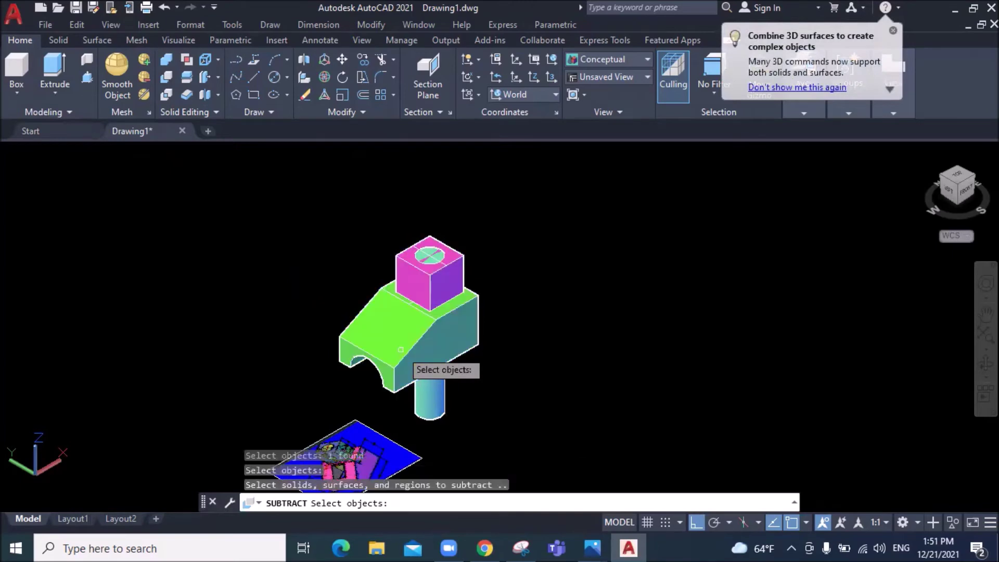
pyautogui.click(423, 401)
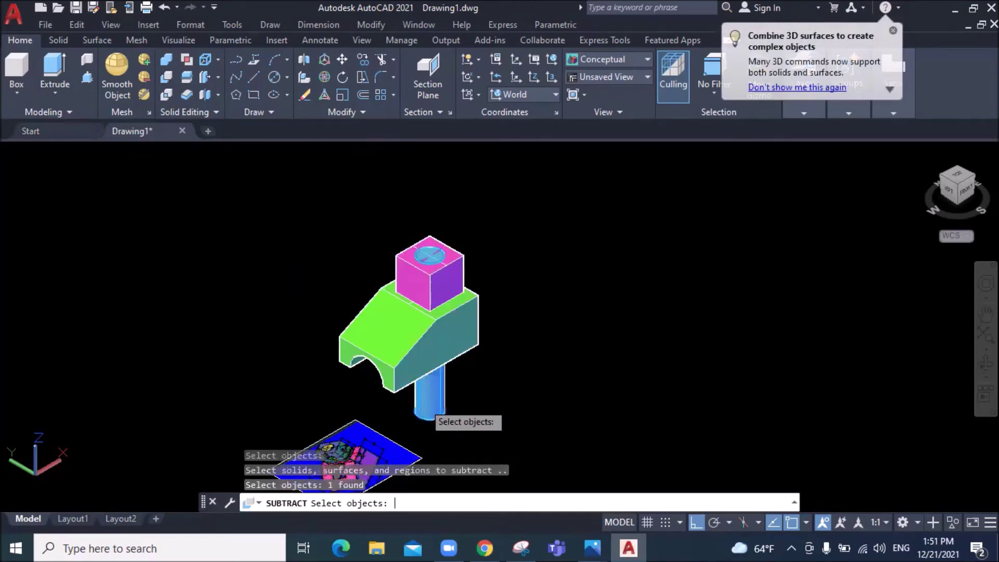
pyautogui.press('Return')
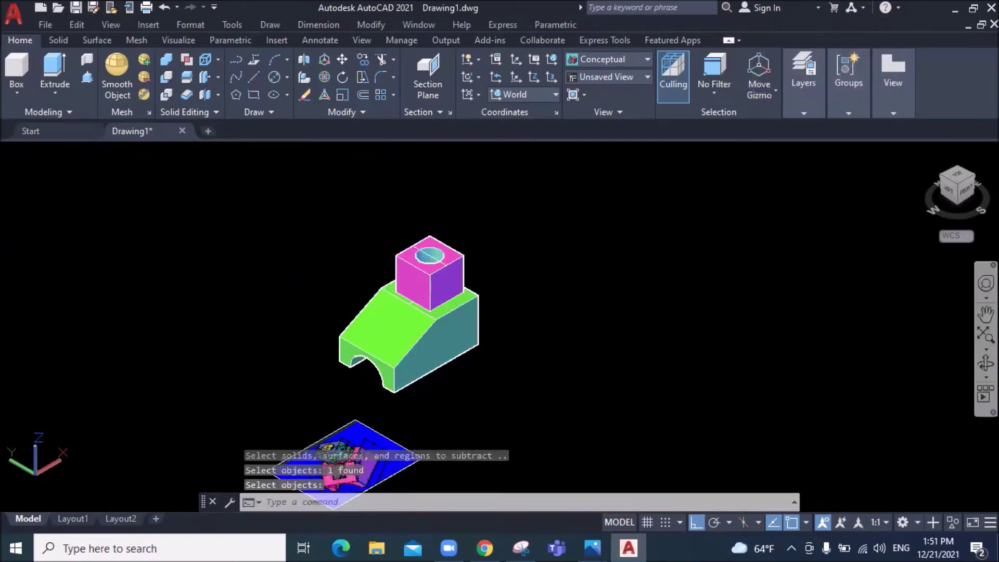
pyautogui.click(959, 180)
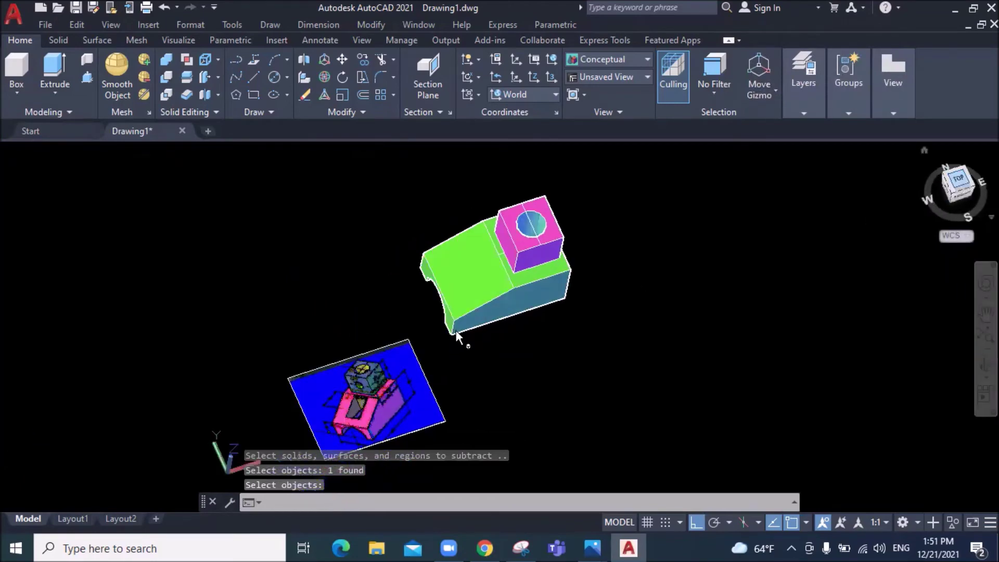
# Inspect the hole from the top and underside, where it opens into the arch, then return to SW isometric
pyautogui.scroll(2, 614, 313)
pyautogui.scroll(2, 613, 304)
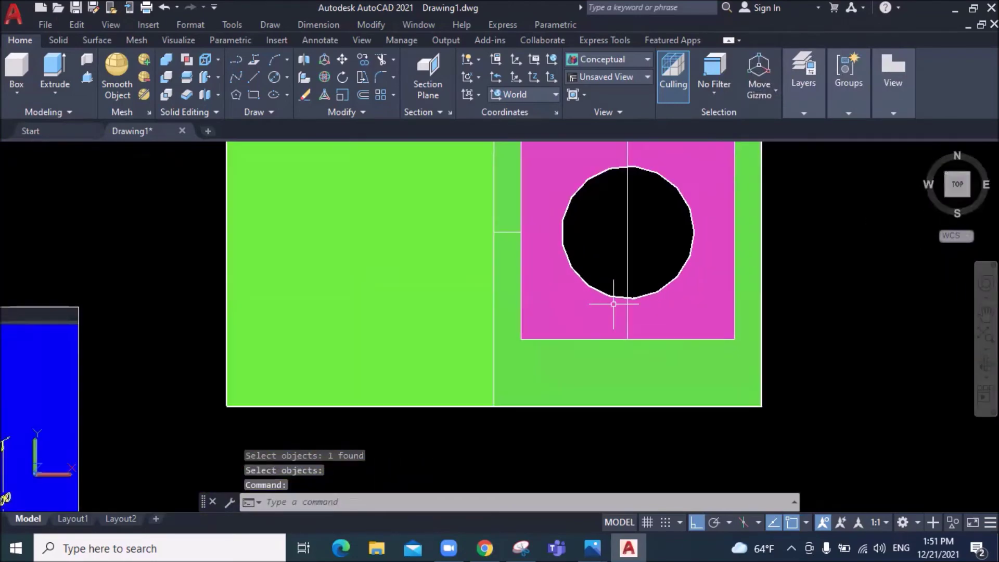
pyautogui.scroll(-3, 614, 304)
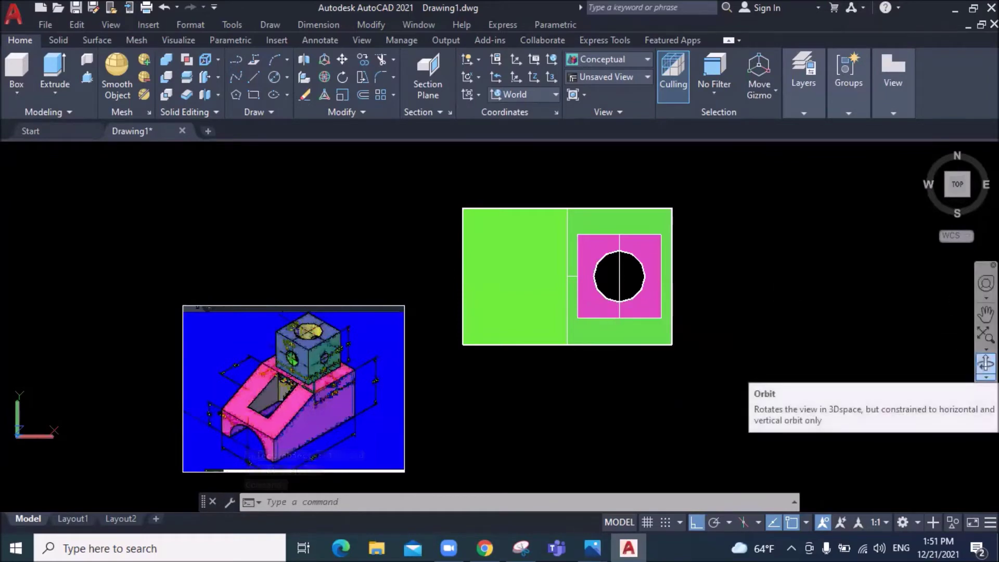
pyautogui.click(986, 363)
pyautogui.moveTo(531, 339)
pyautogui.mouseDown()
pyautogui.moveTo(594, 241)
pyautogui.moveTo(631, 140)
pyautogui.mouseUp()
pyautogui.moveTo(492, 349)
pyautogui.mouseDown()
pyautogui.moveTo(501, 241)
pyautogui.moveTo(493, 283)
pyautogui.moveTo(353, 440)
pyautogui.moveTo(499, 470)
pyautogui.moveTo(536, 437)
pyautogui.mouseUp()
pyautogui.rightClick(814, 298)
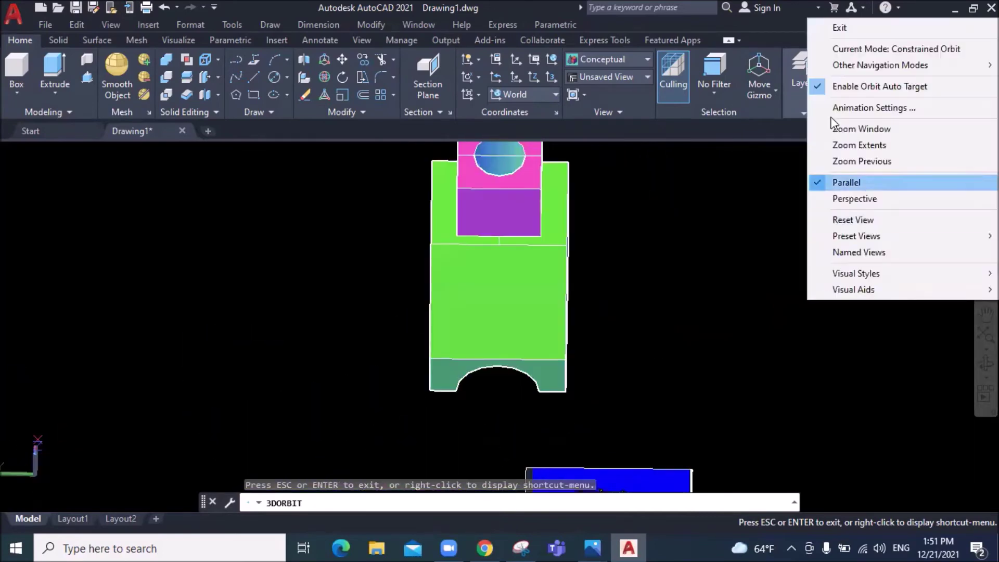
pyautogui.click(834, 22)
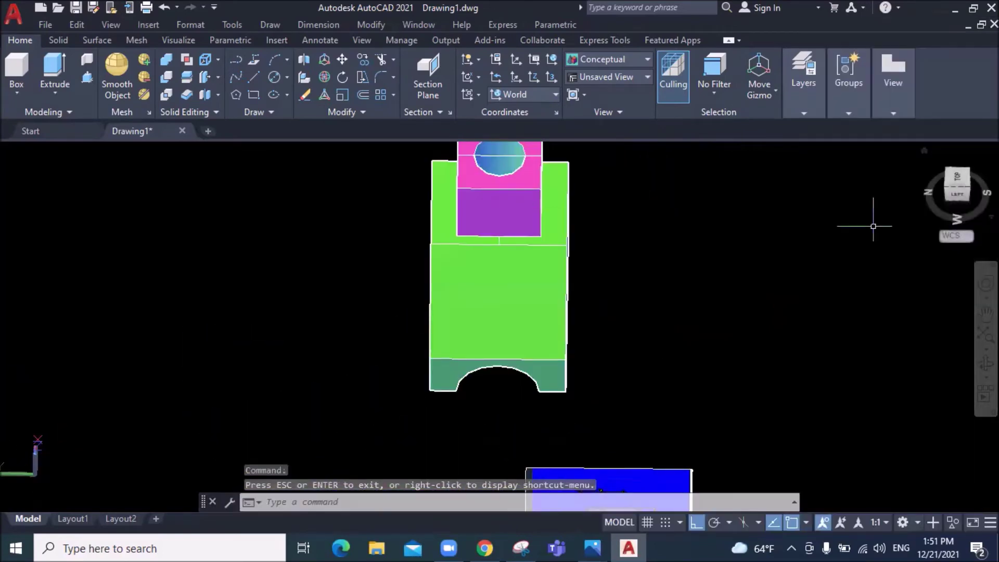
pyautogui.click(969, 186)
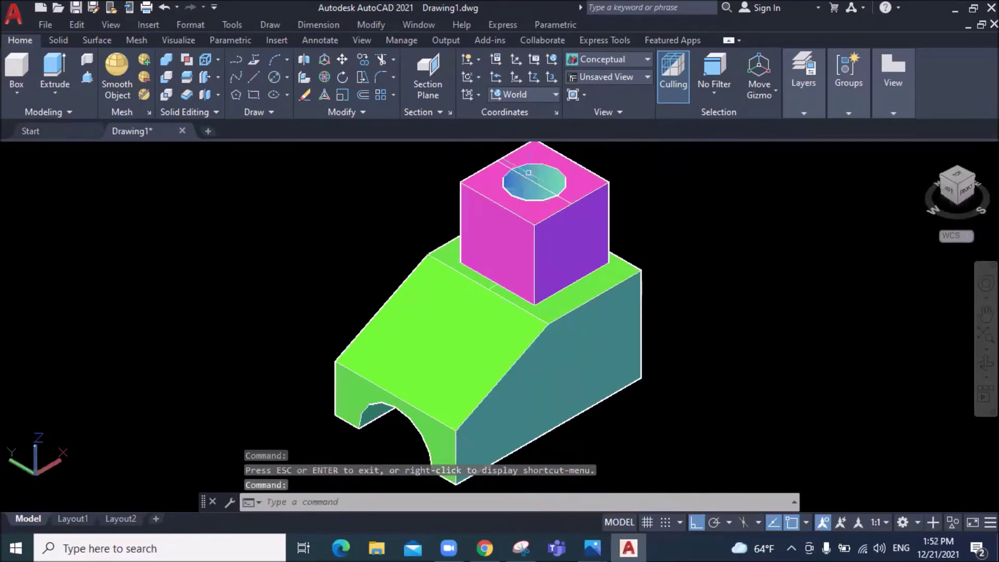
# Zoom in on the model and start a Center-Radius circle
pyautogui.scroll(2, 424, 235)
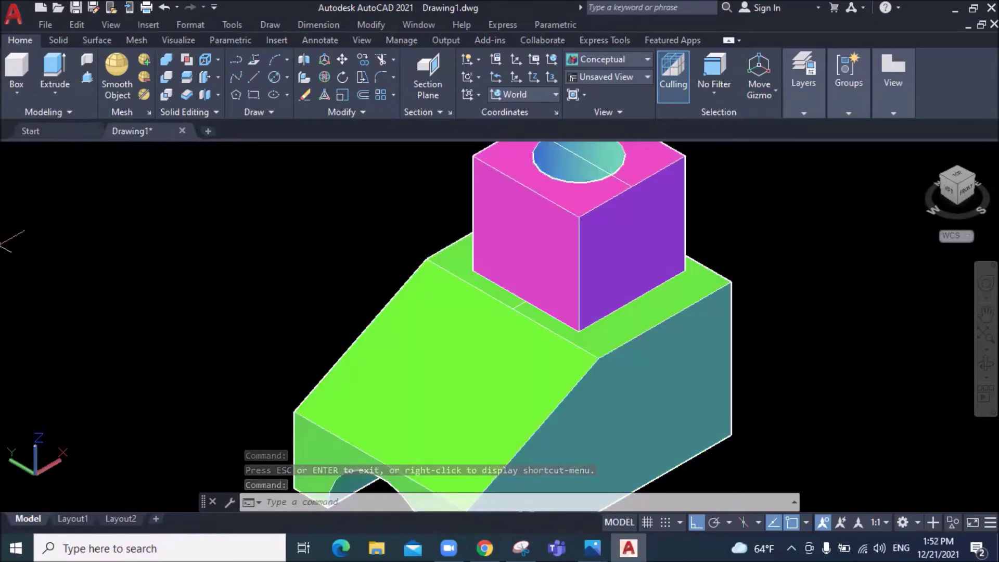
pyautogui.click(273, 77)
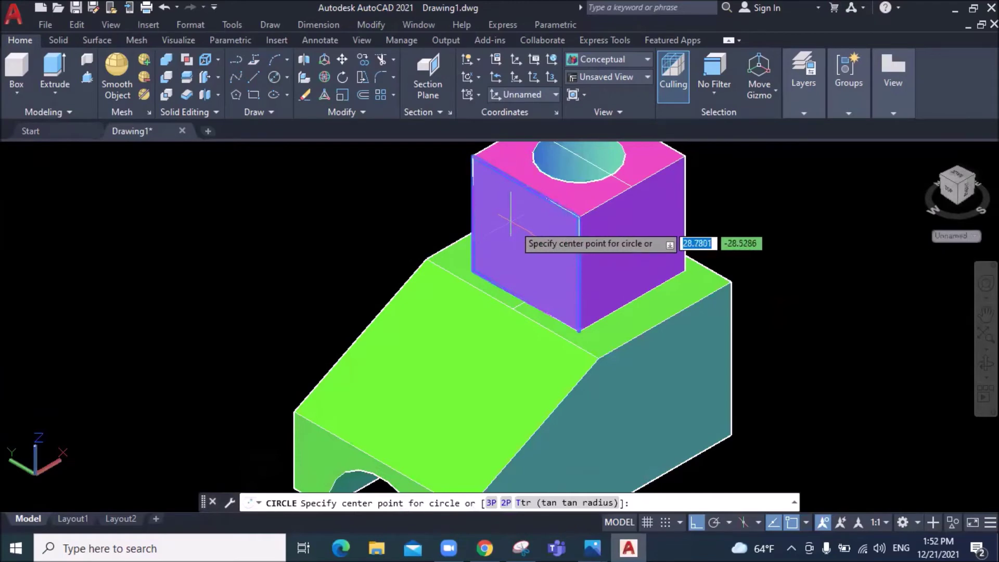
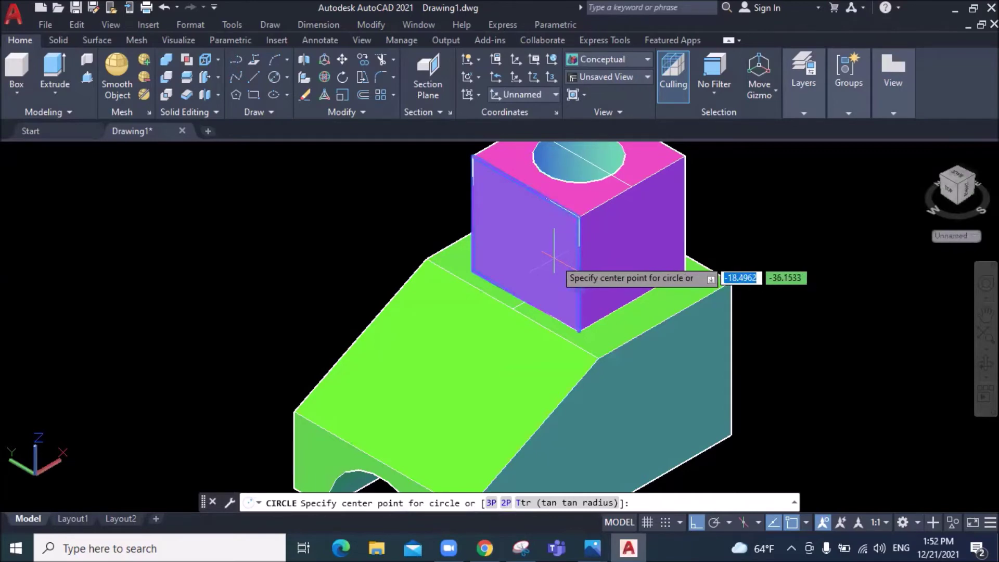
# Draw a line joining the midpoints of the upper cube's vertical front edges, and enable Midpoint snap
pyautogui.click(254, 77)
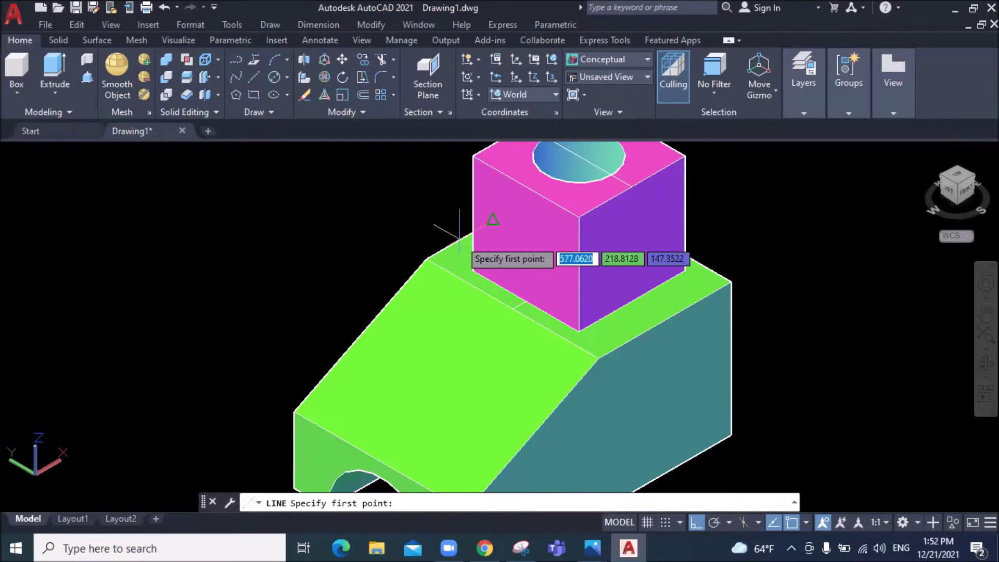
pyautogui.click(473, 213)
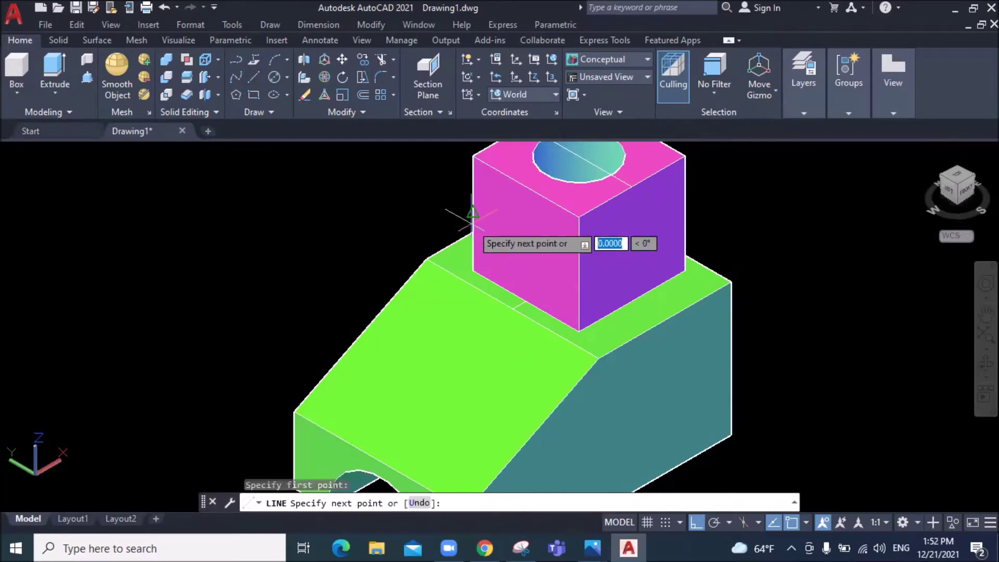
pyautogui.click(578, 273)
pyautogui.rightClick(609, 286)
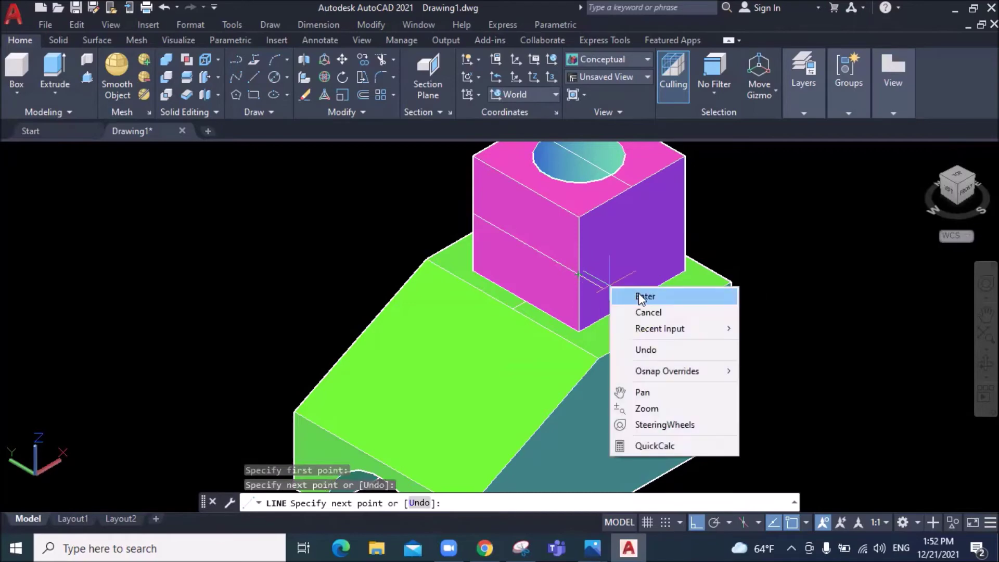
pyautogui.click(639, 293)
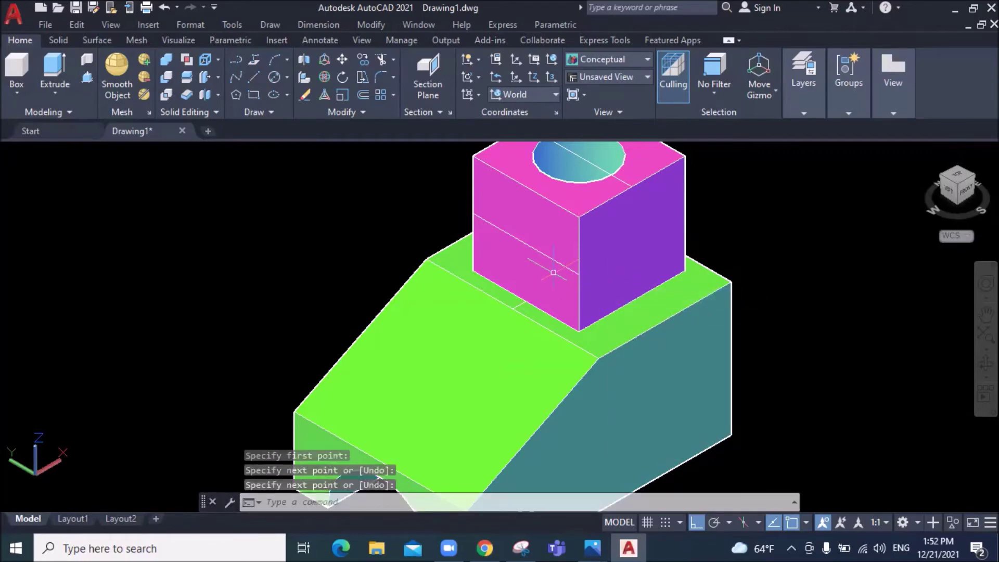
pyautogui.click(806, 523)
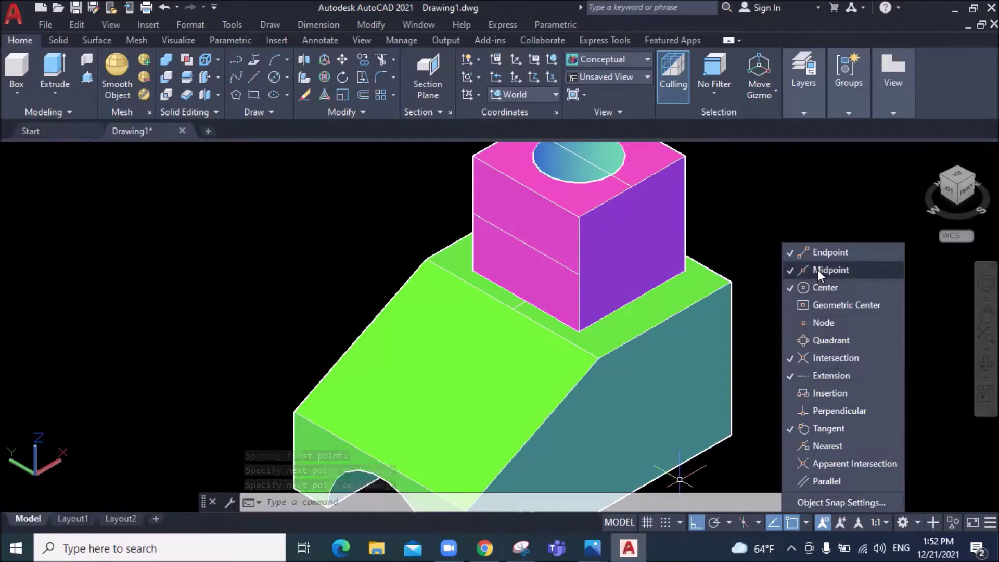
pyautogui.click(814, 214)
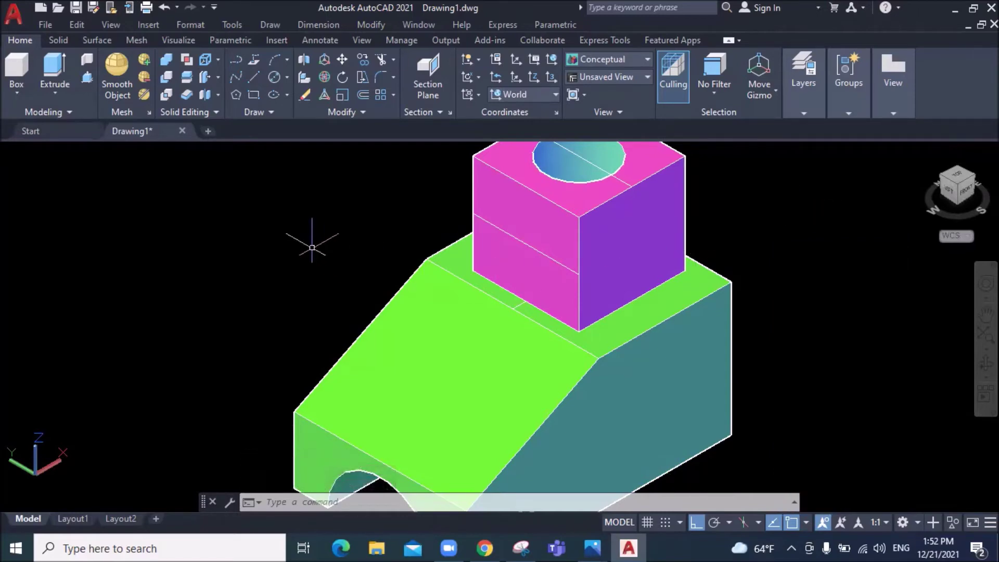
# Check the Capture90.JPG reference picture in Photos
pyautogui.click(592, 547)
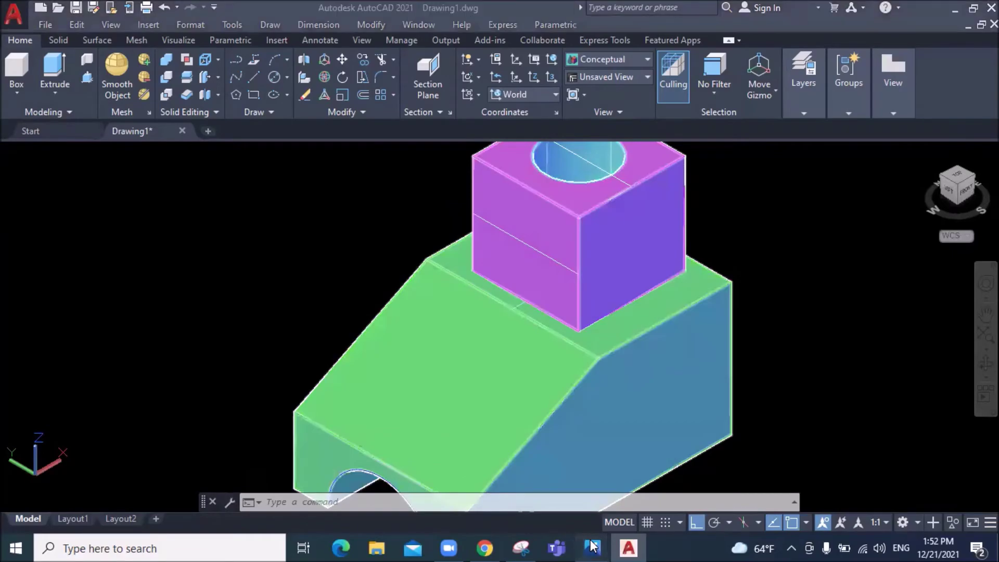
pyautogui.click(747, 458)
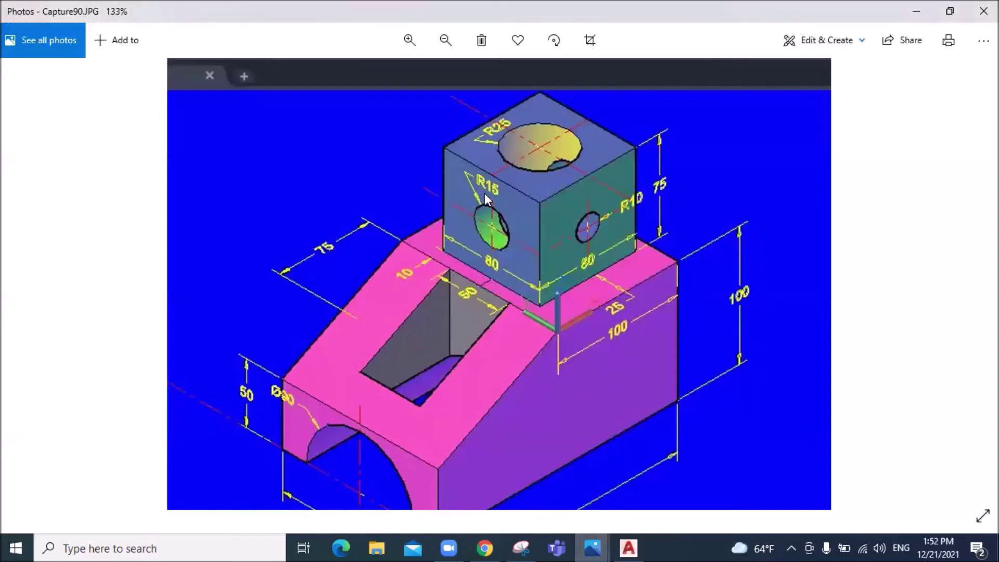
pyautogui.scroll(1, 485, 198)
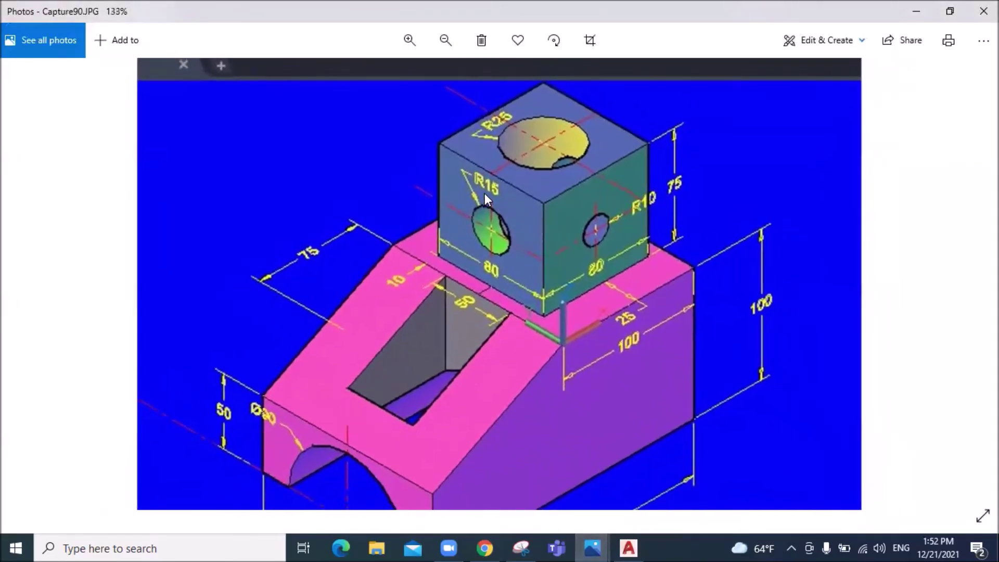
pyautogui.scroll(-1, 485, 197)
pyautogui.click(628, 548)
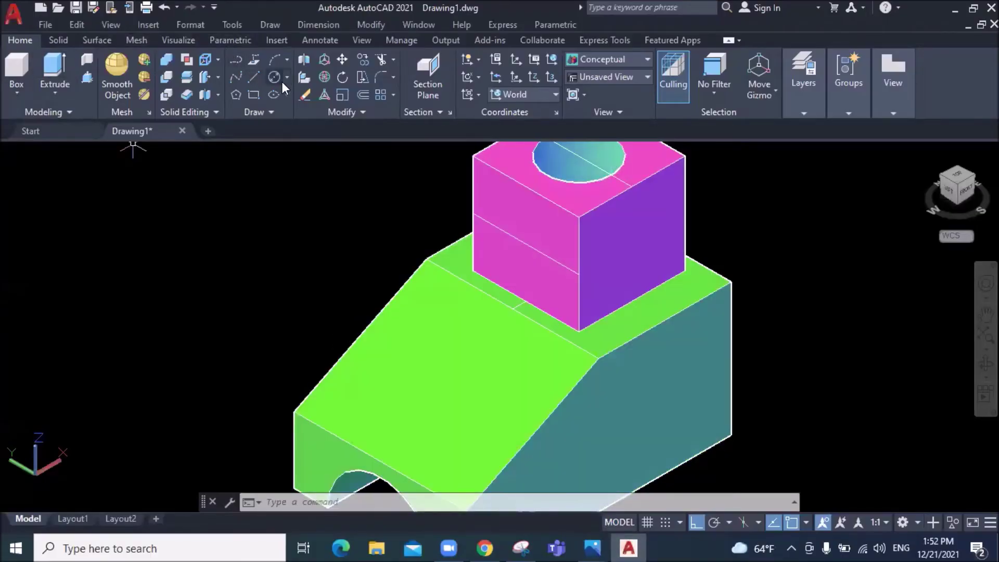
# Draw a radius-15 circle centred on the front-face guide line's midpoint
pyautogui.click(286, 76)
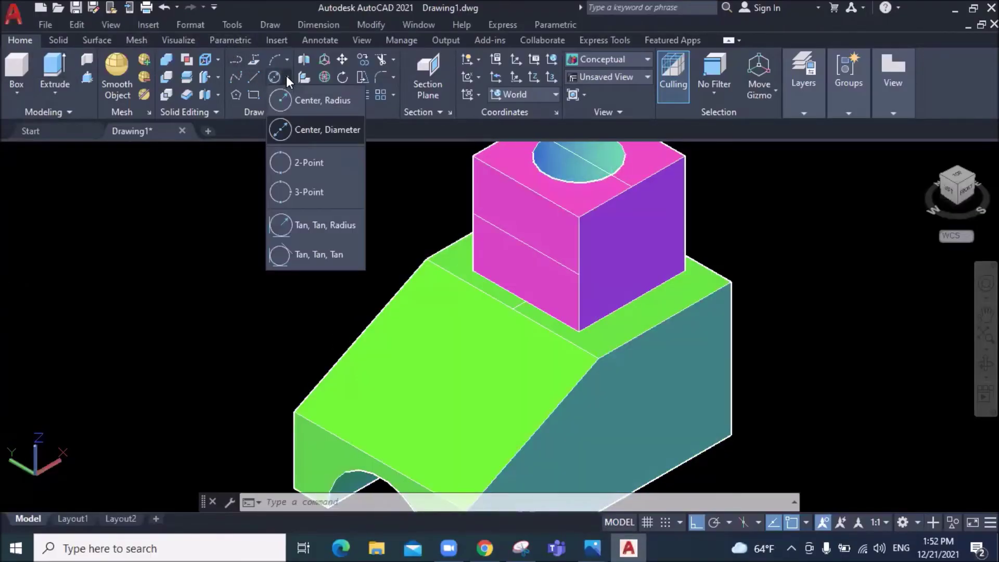
pyautogui.click(308, 102)
pyautogui.scroll(2, 357, 212)
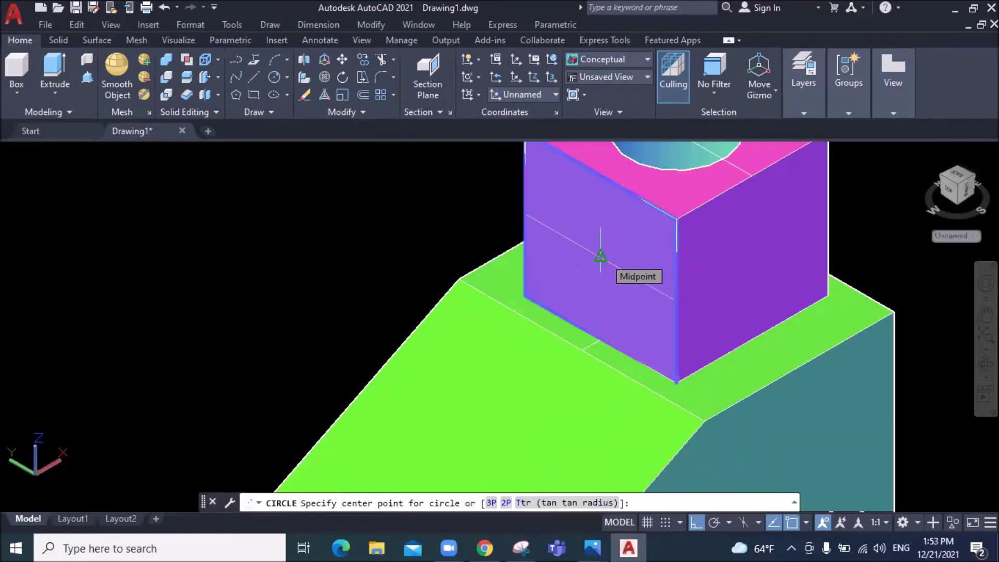
pyautogui.click(600, 257)
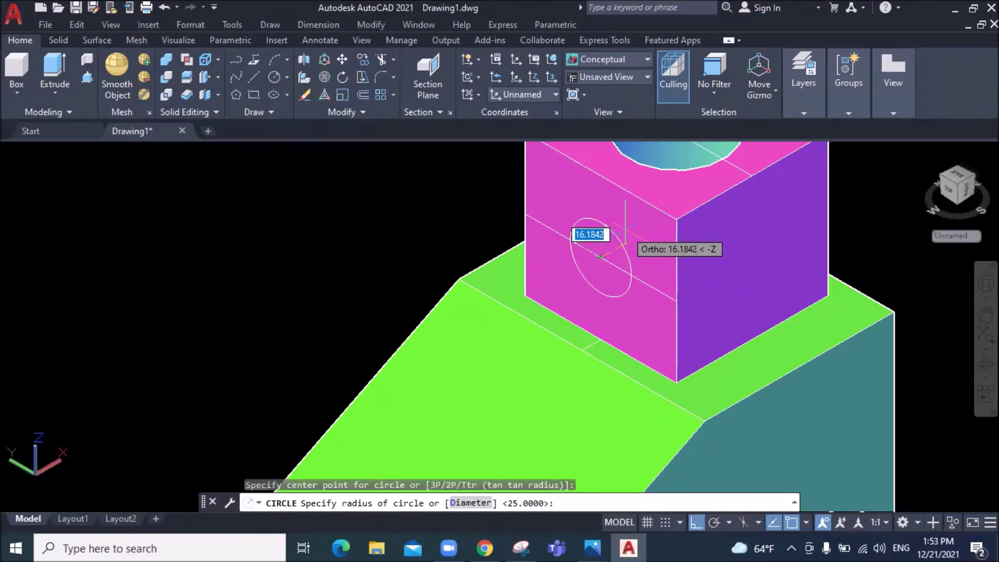
pyautogui.write('15')
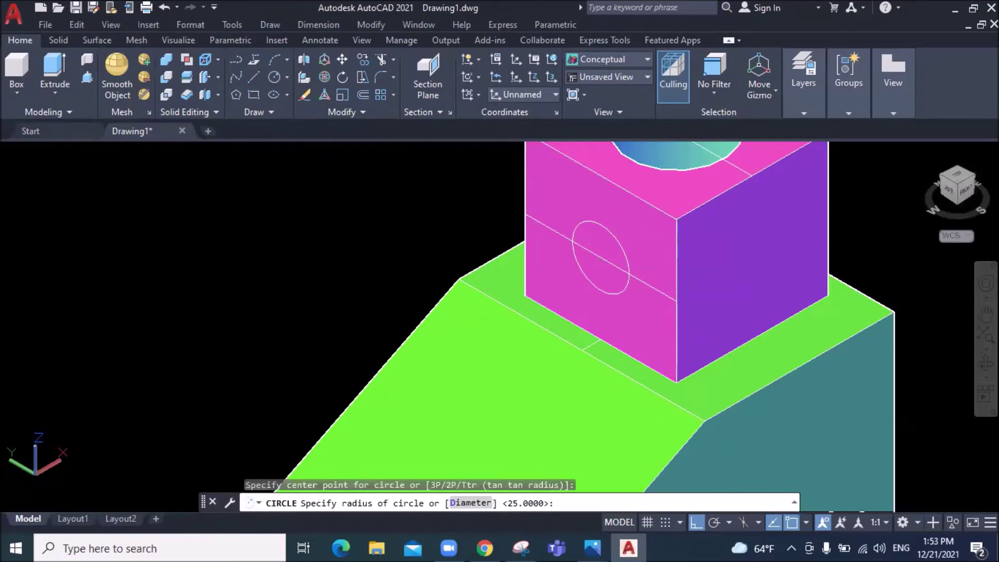
pyautogui.press('Return')
pyautogui.scroll(-4, 625, 229)
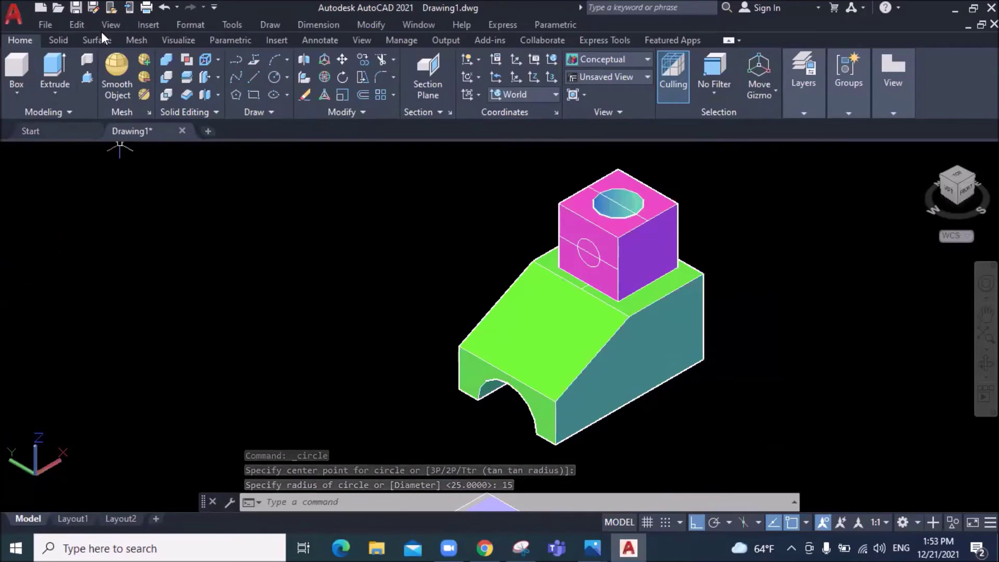
pyautogui.click(58, 93)
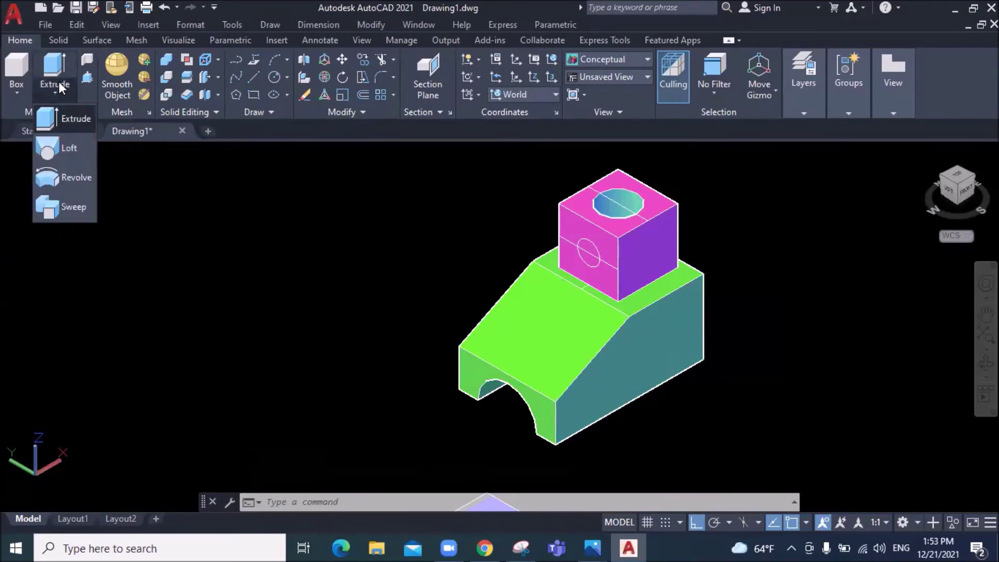
# Extrude the radius-15 circle into a rod passing through the cube
pyautogui.click(57, 115)
pyautogui.scroll(5, 586, 255)
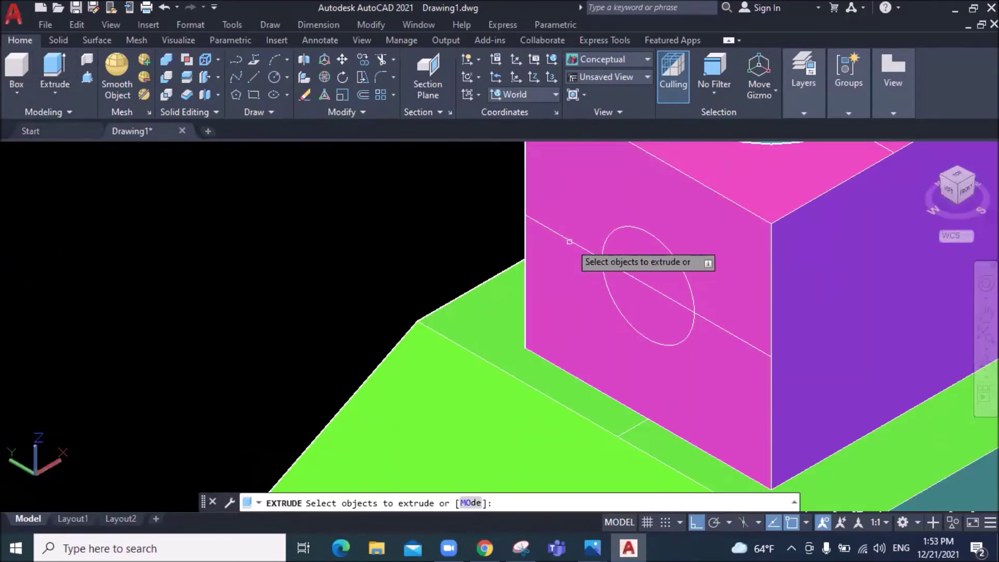
pyautogui.scroll(1, 671, 260)
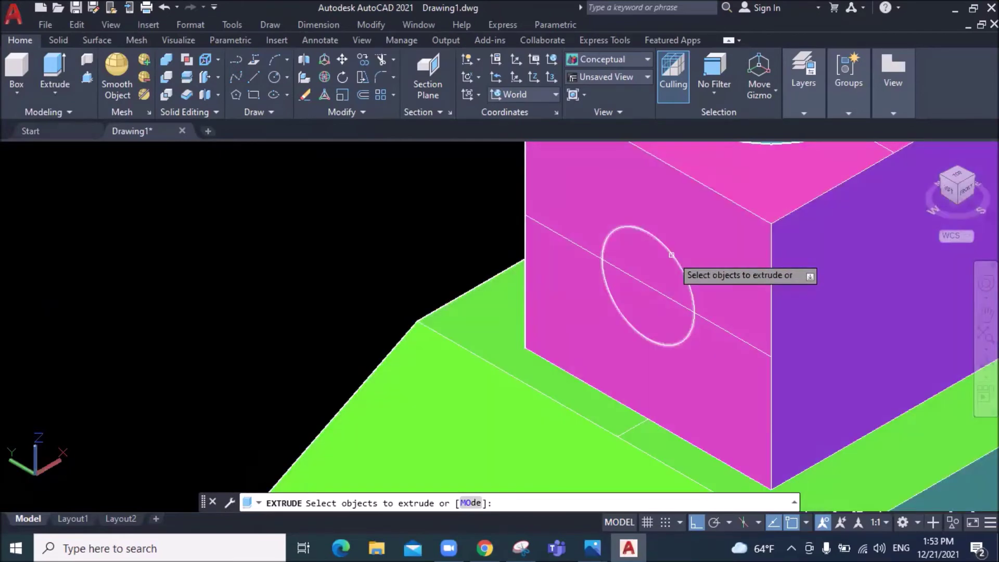
pyautogui.click(671, 254)
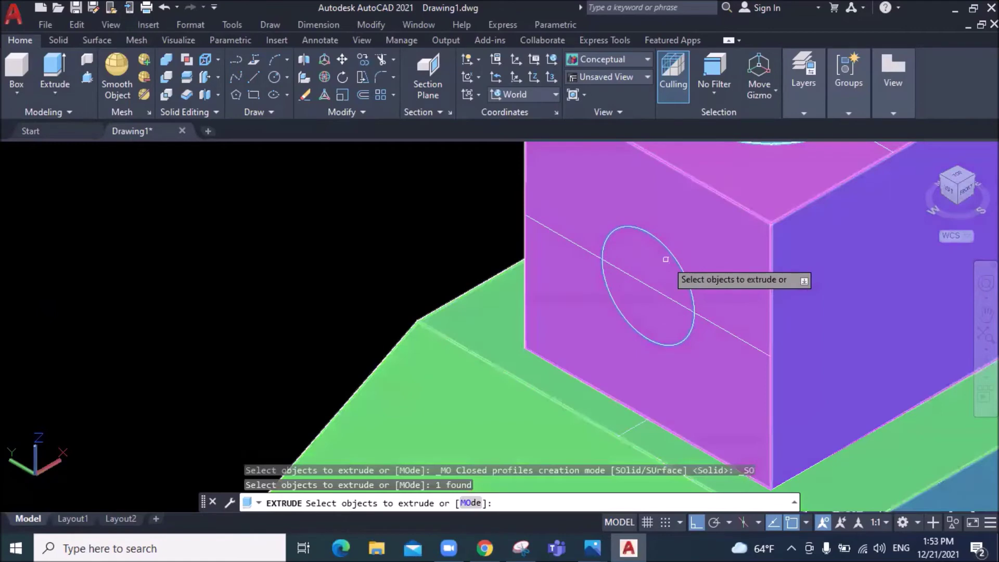
pyautogui.press('Return')
pyautogui.scroll(-4, 648, 285)
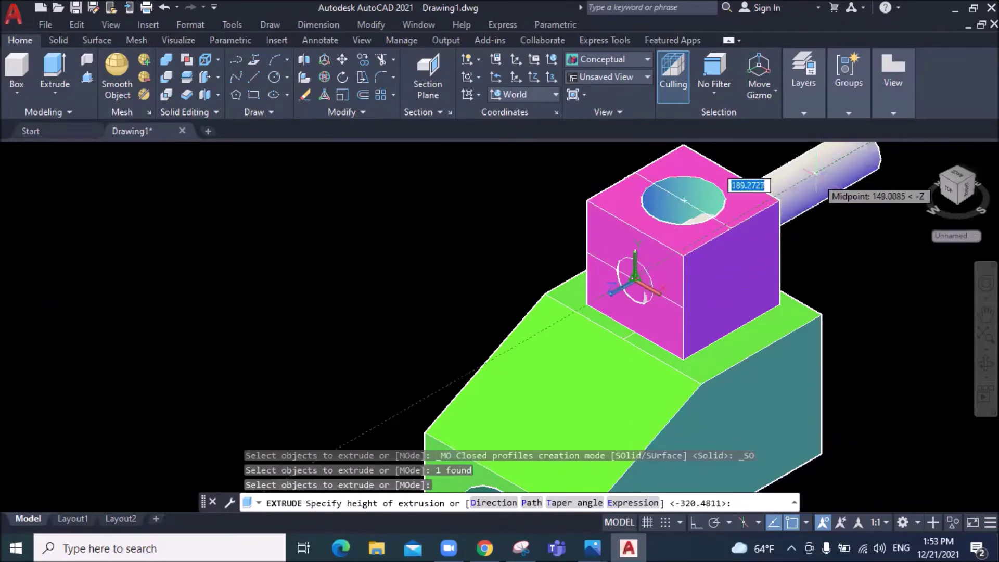
pyautogui.click(831, 165)
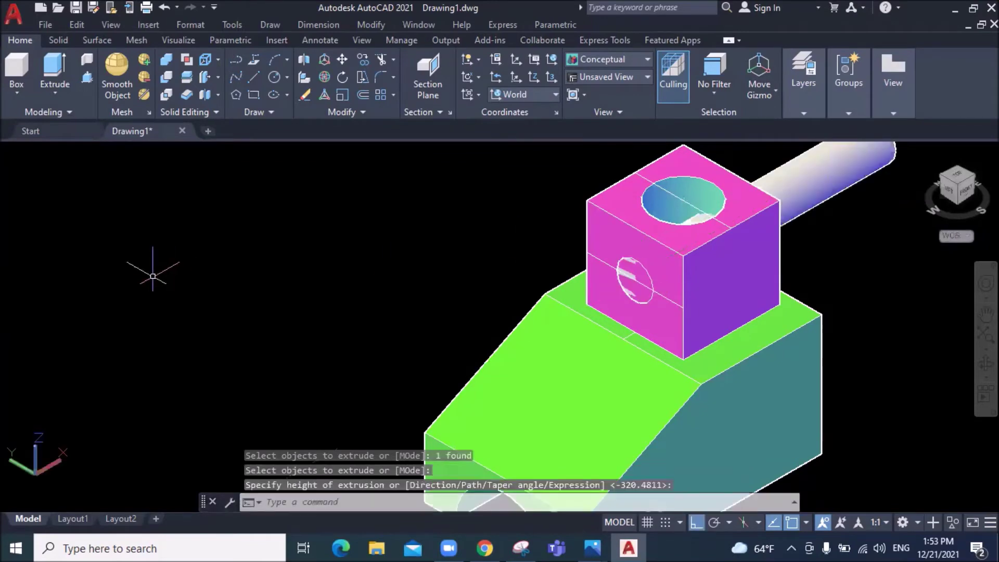
# Make the new rod red
pyautogui.click(822, 186)
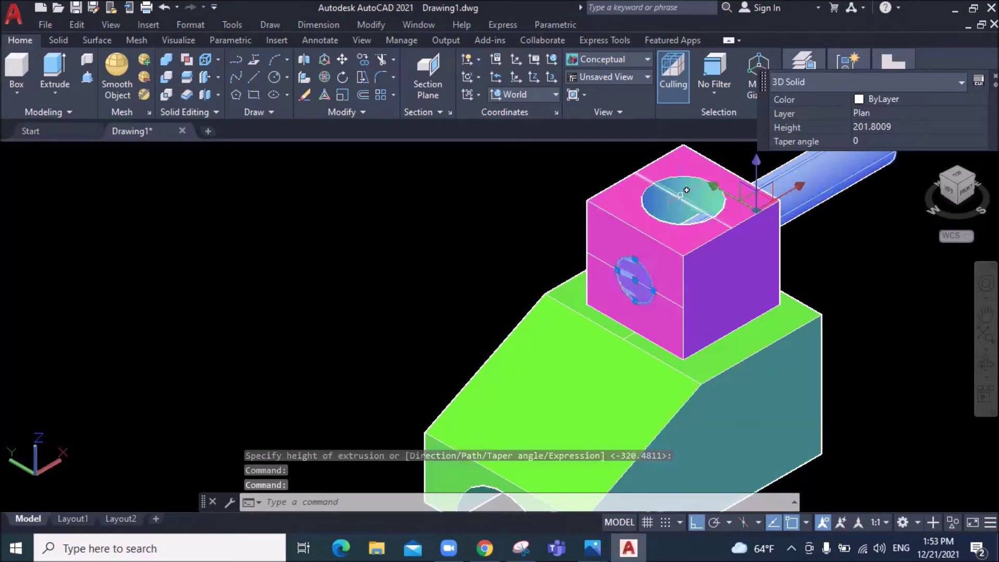
pyautogui.click(897, 98)
pyautogui.click(892, 139)
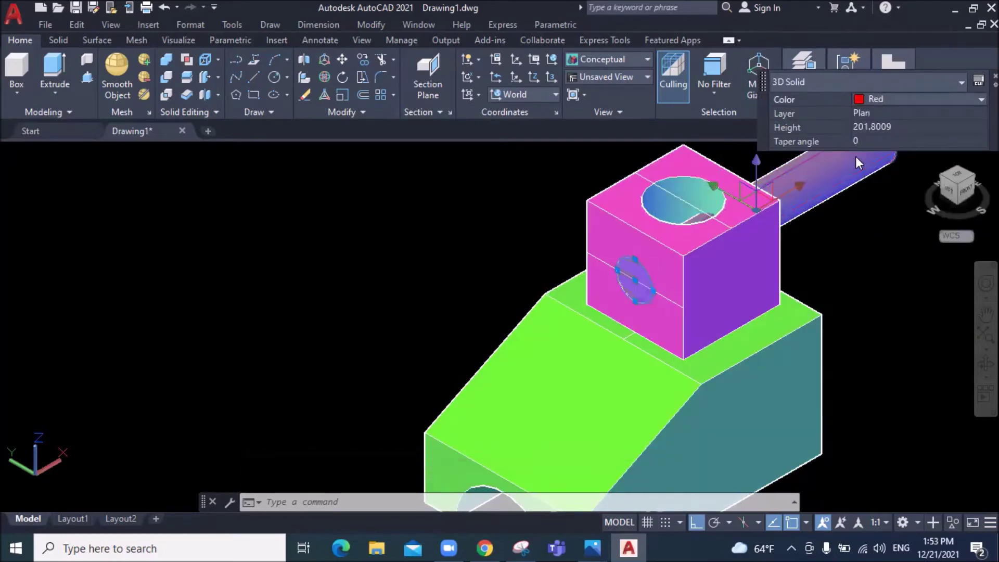
# Subtract the rod from the cube, then recheck the Capture90.JPG reference
pyautogui.click(164, 79)
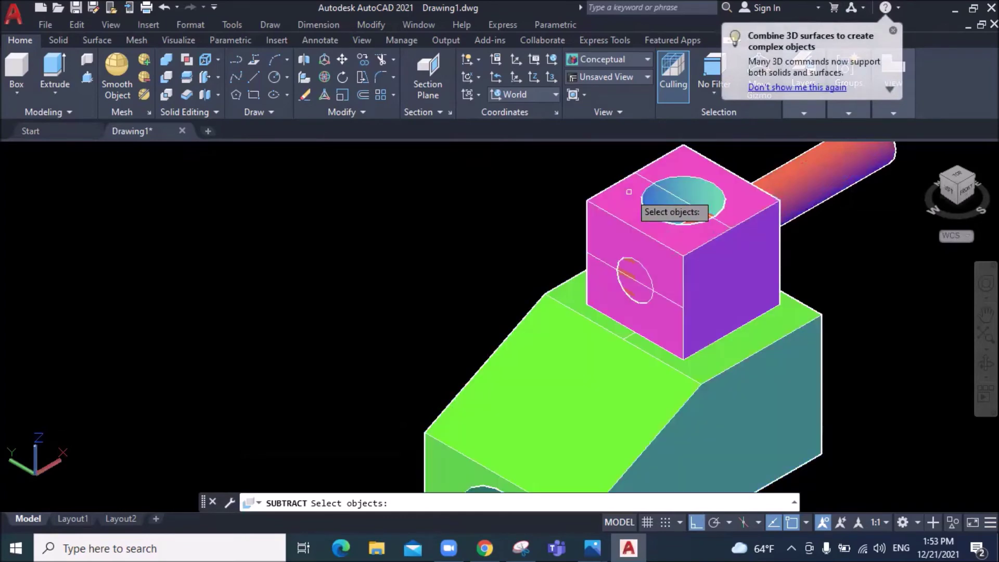
pyautogui.click(789, 193)
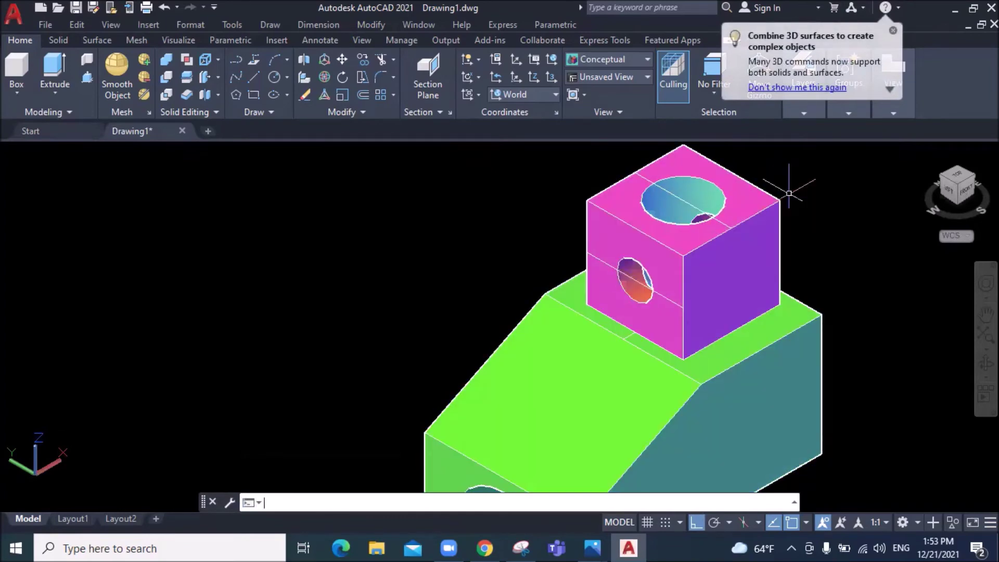
pyautogui.press('Return')
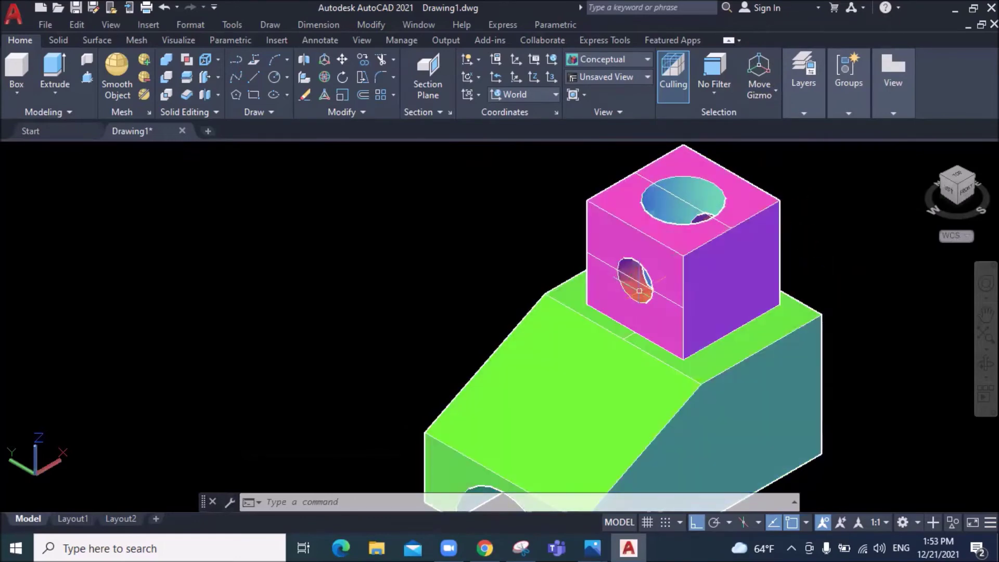
pyautogui.moveTo(592, 548)
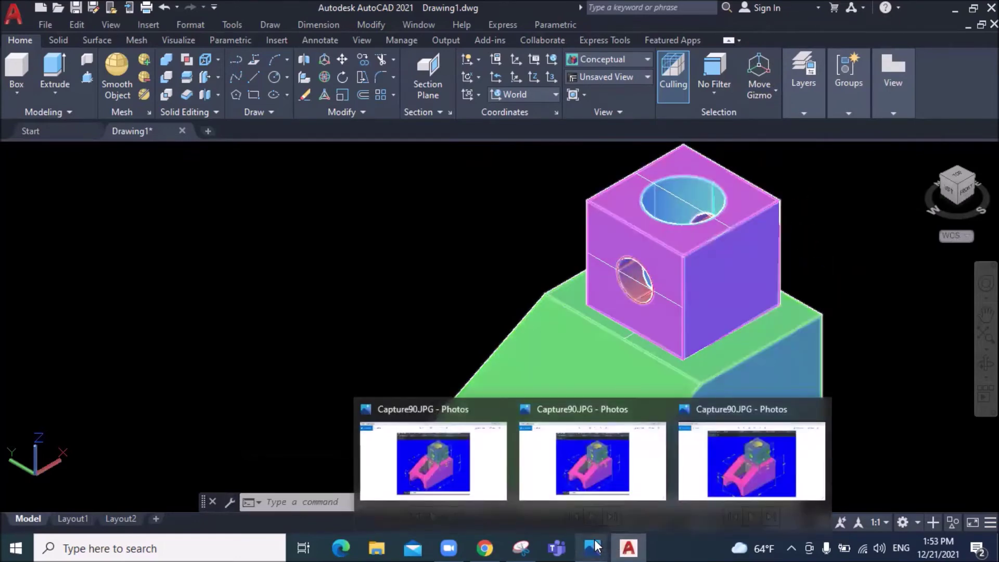
pyautogui.click(725, 473)
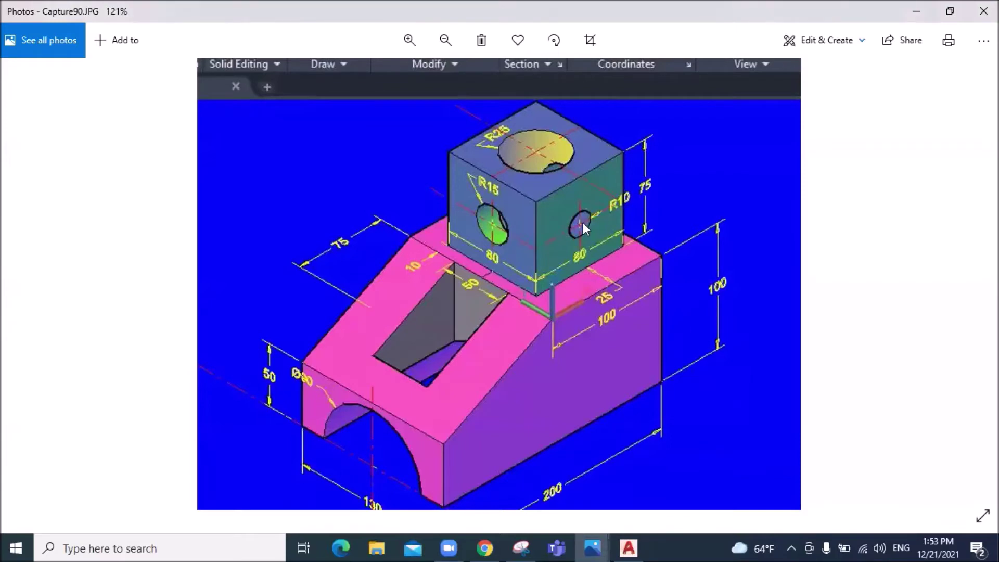
pyautogui.click(628, 547)
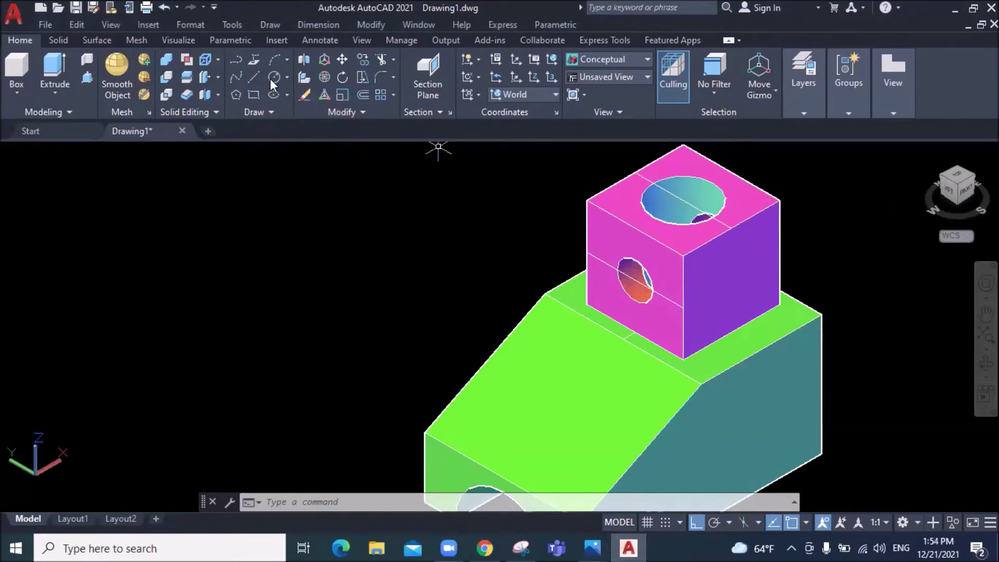
# Draw a vertical guide line on the cube's purple side face
pyautogui.click(254, 83)
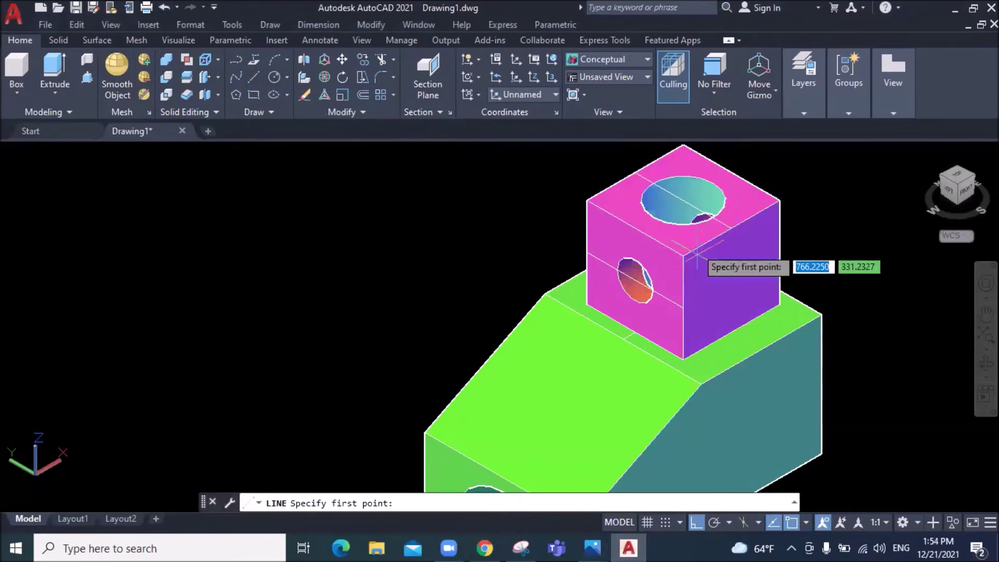
pyautogui.click(731, 227)
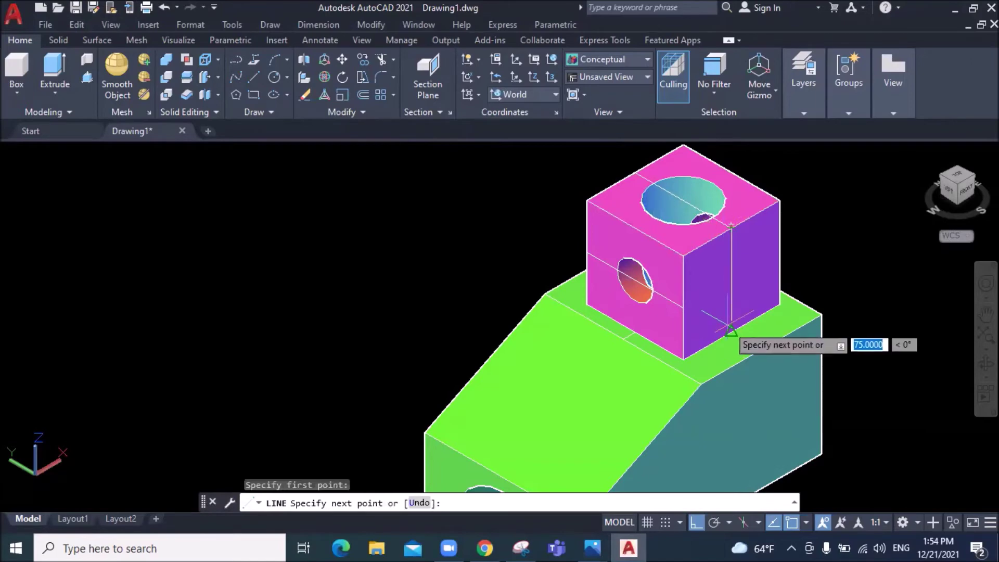
pyautogui.rightClick(871, 305)
pyautogui.click(906, 316)
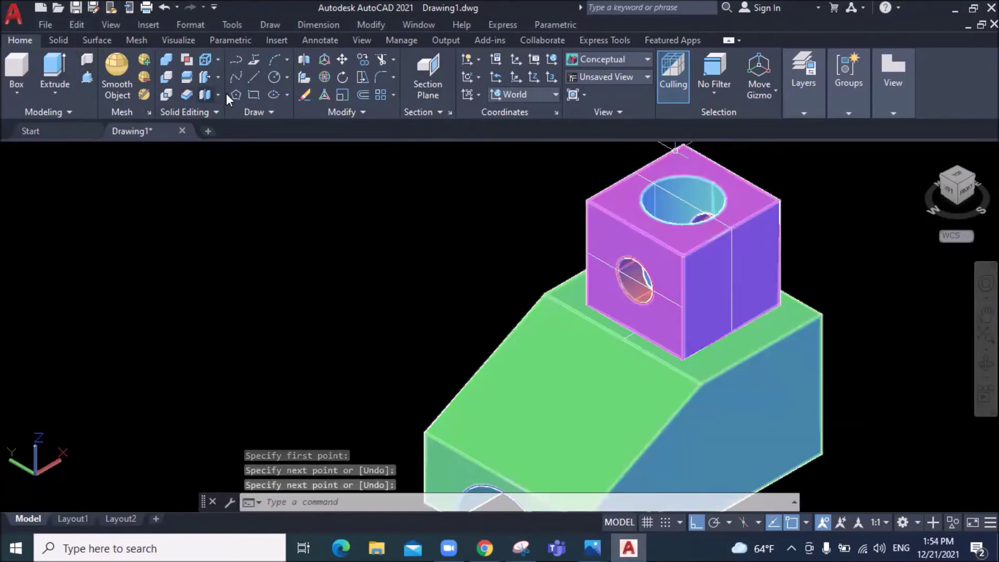
# Draw a radius-10 circle centred on the purple side face
pyautogui.click(287, 77)
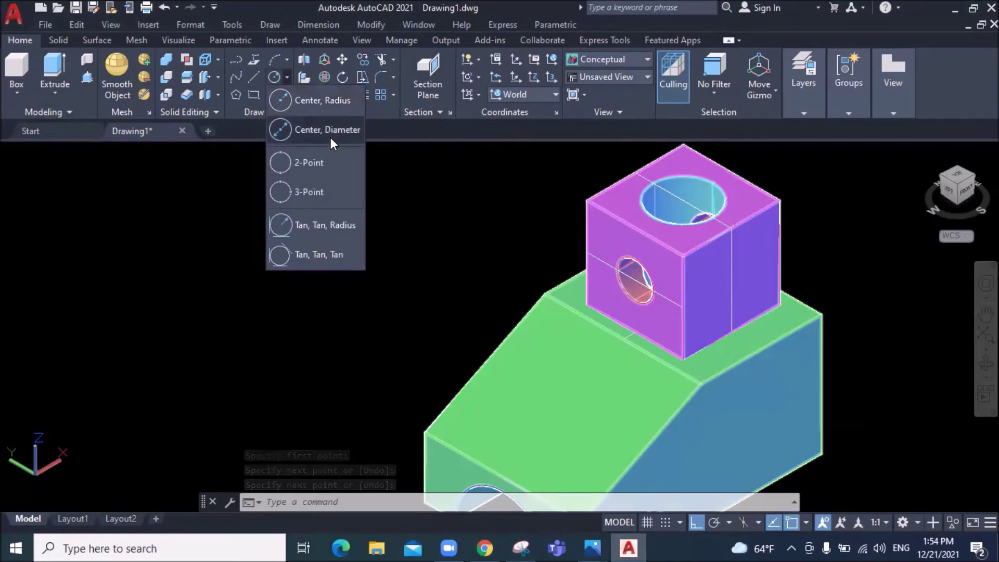
pyautogui.click(326, 105)
pyautogui.scroll(2, 732, 331)
pyautogui.click(731, 258)
pyautogui.write('1')
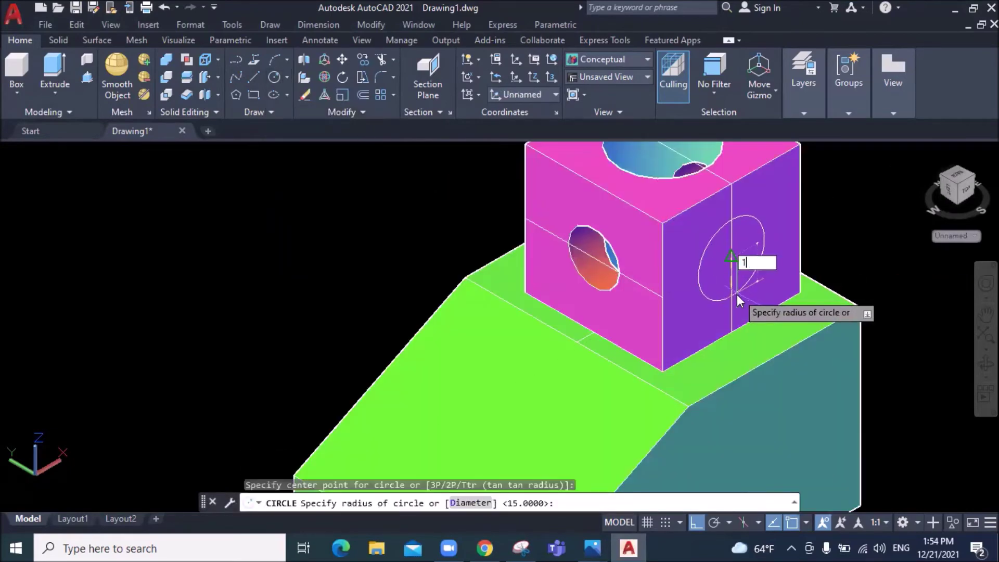
pyautogui.write('0')
pyautogui.press('Return')
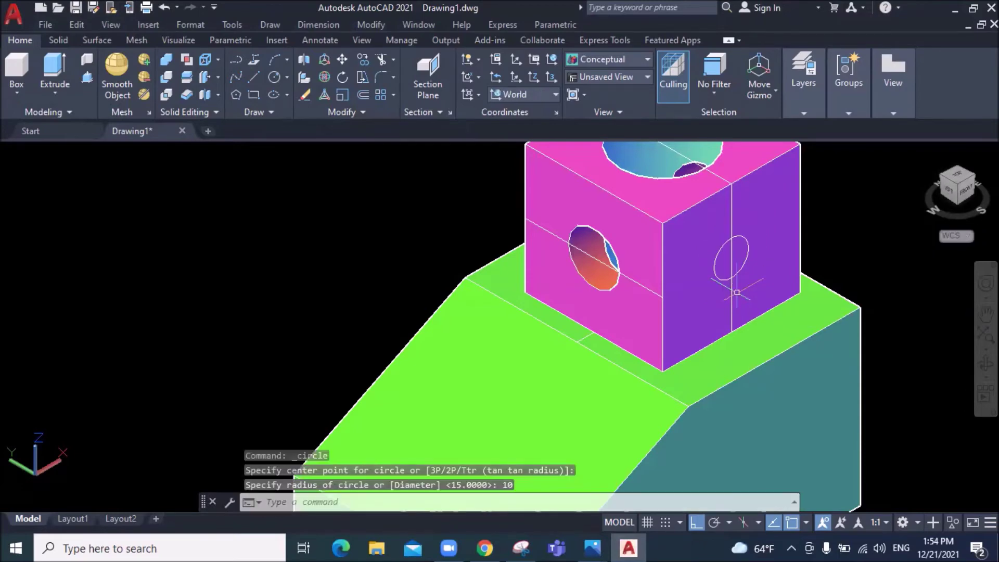
pyautogui.scroll(-3, 729, 292)
pyautogui.scroll(3, 676, 313)
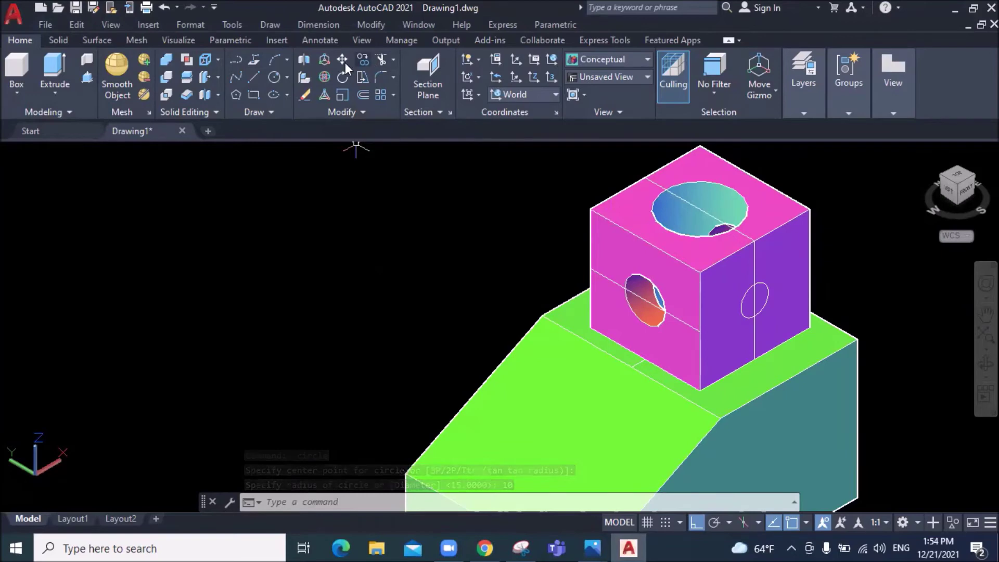
pyautogui.click(55, 93)
pyautogui.scroll(3, 812, 359)
pyautogui.scroll(-1, 816, 367)
# Extrude the radius-10 side-face circle into a long cylinder through the cube
pyautogui.scroll(2, 892, 382)
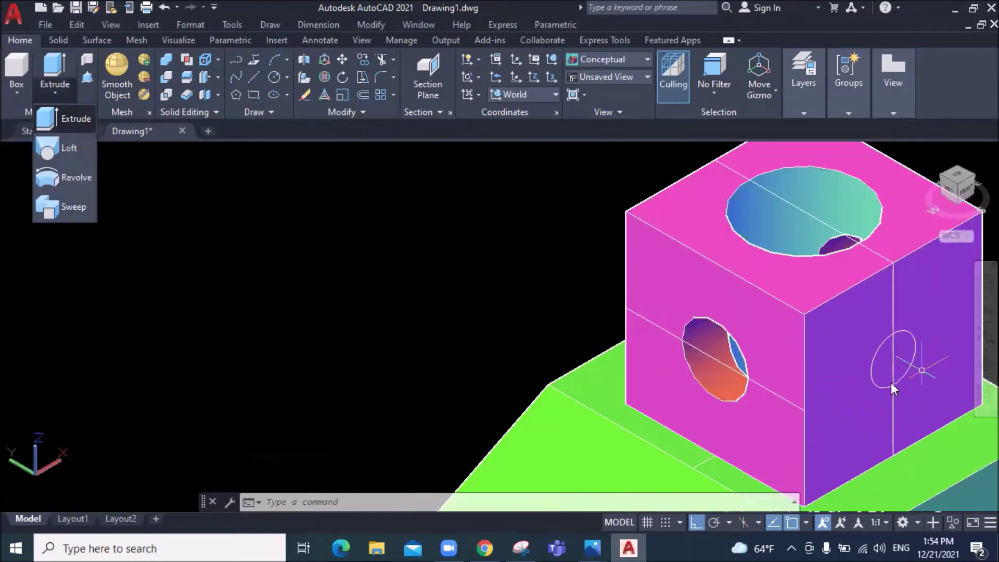
pyautogui.click(63, 118)
pyautogui.scroll(3, 833, 338)
pyautogui.click(776, 333)
pyautogui.press('Return')
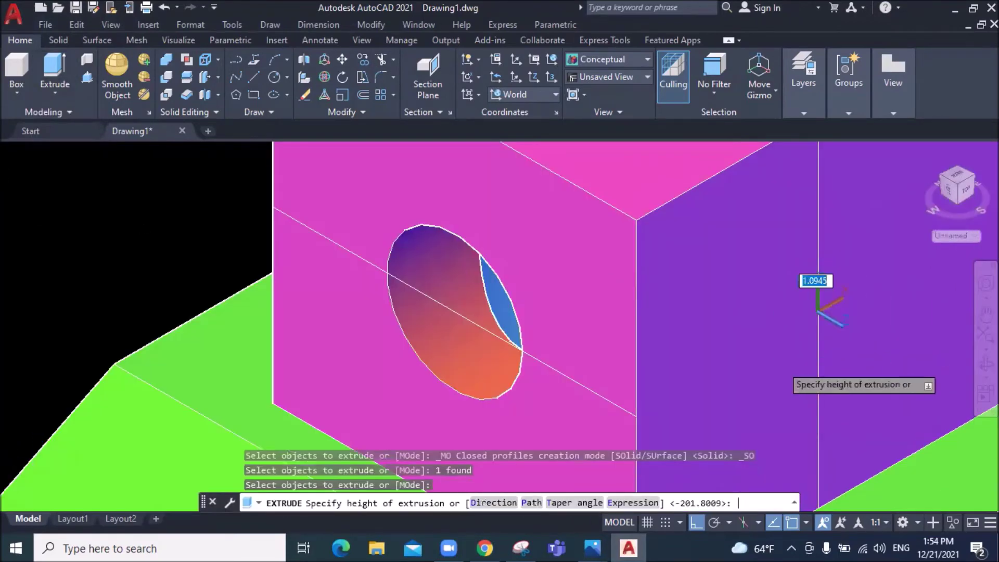
pyautogui.scroll(-5, 781, 365)
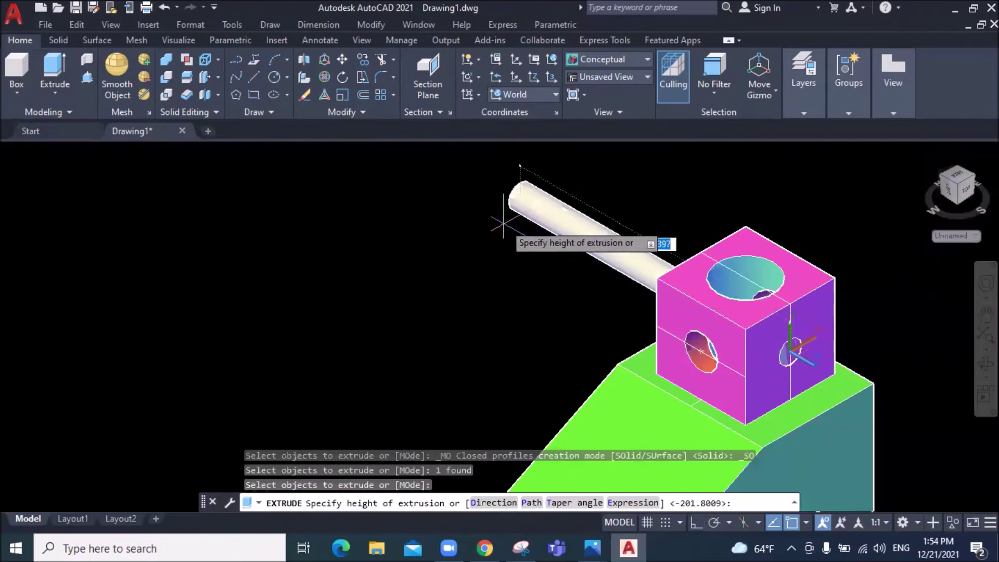
pyautogui.click(515, 190)
pyautogui.click(516, 208)
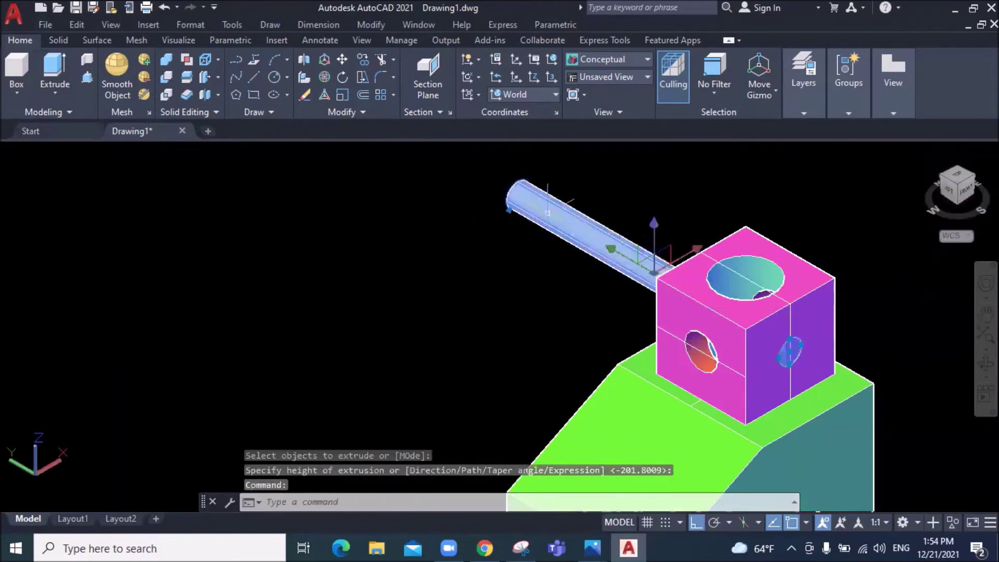
pyautogui.press('Escape')
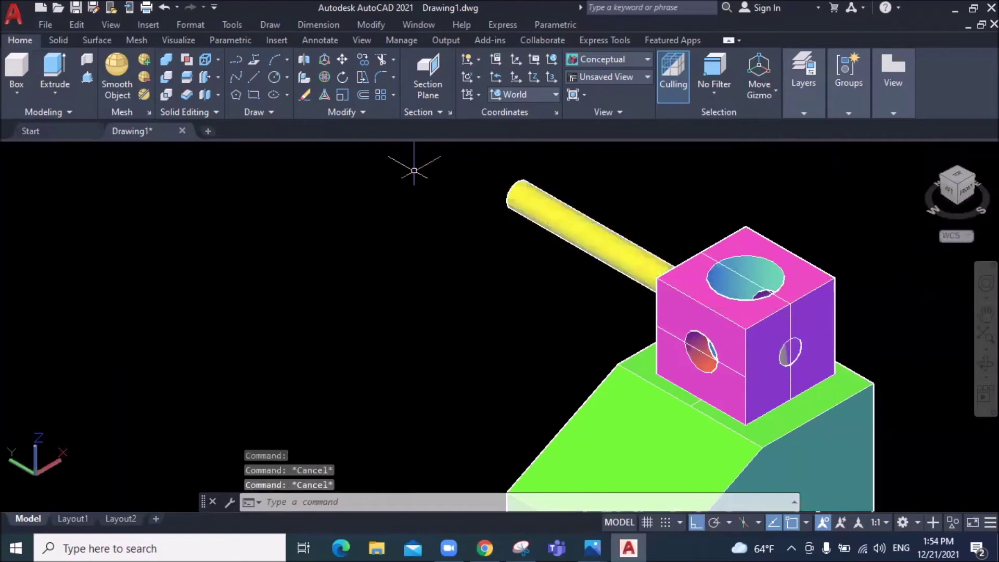
# Subtract the radius-10 cylinder from the cube with SU, piercing its side face
pyautogui.write('su')
pyautogui.press('Return')
pyautogui.click(791, 260)
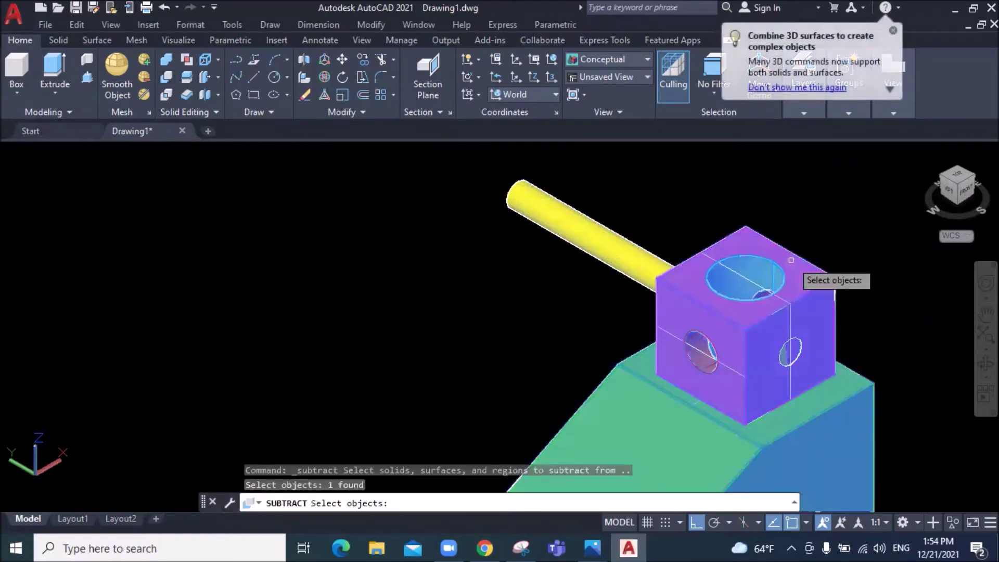
pyautogui.press('Return')
pyautogui.click(609, 252)
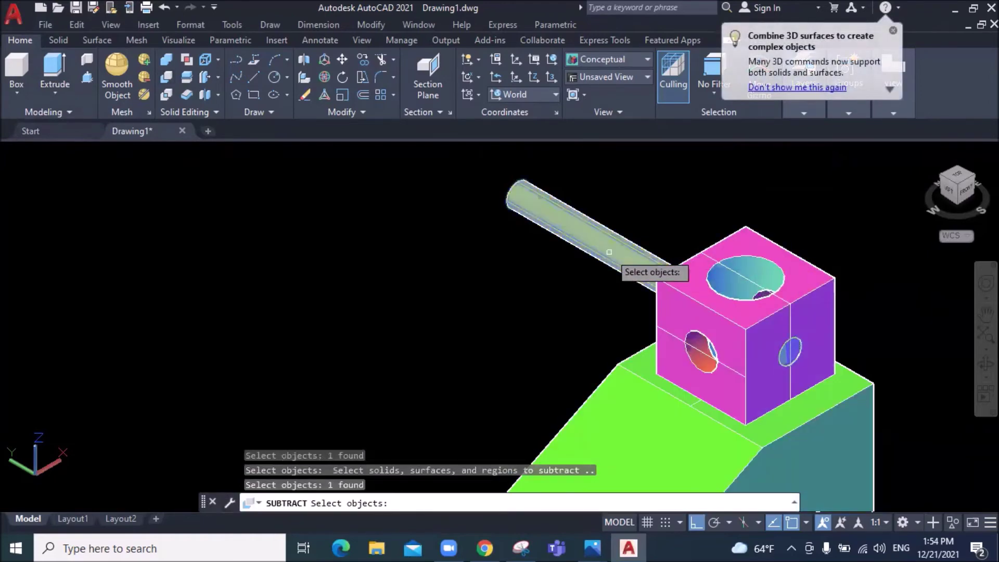
pyautogui.press('Return')
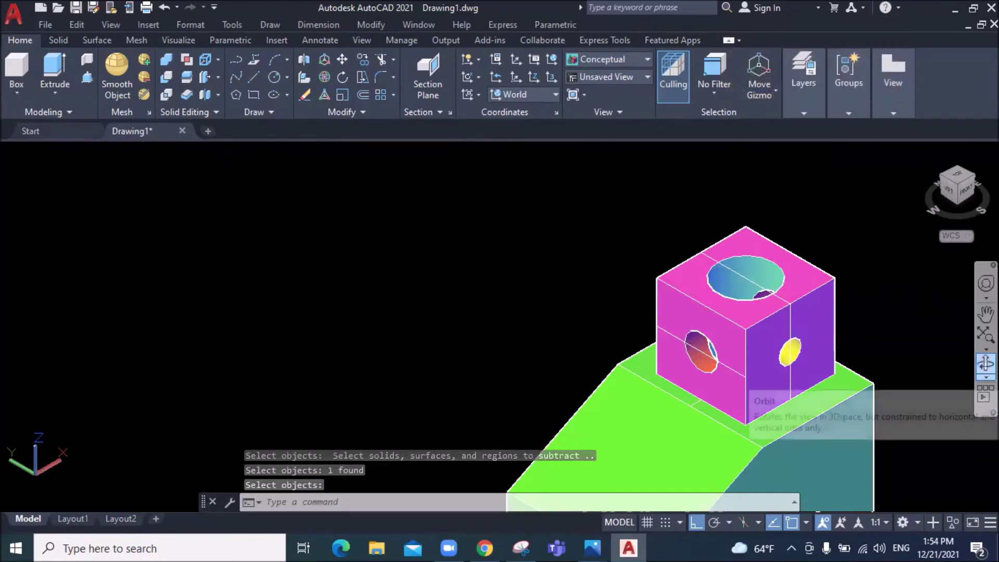
# Orbit around the part to inspect all sides, then return to the top isometric view
pyautogui.click(986, 364)
pyautogui.moveTo(863, 334)
pyautogui.mouseDown()
pyautogui.moveTo(785, 401)
pyautogui.moveTo(680, 403)
pyautogui.mouseUp()
pyautogui.moveTo(608, 396)
pyautogui.mouseDown()
pyautogui.moveTo(531, 395)
pyautogui.moveTo(509, 379)
pyautogui.moveTo(518, 319)
pyautogui.moveTo(613, 168)
pyautogui.moveTo(625, 169)
pyautogui.moveTo(620, 112)
pyautogui.mouseUp()
pyautogui.moveTo(599, 75)
pyautogui.mouseDown()
pyautogui.moveTo(662, 288)
pyautogui.moveTo(736, 396)
pyautogui.moveTo(703, 286)
pyautogui.moveTo(626, 290)
pyautogui.mouseUp()
pyautogui.moveTo(697, 367)
pyautogui.mouseDown()
pyautogui.moveTo(623, 270)
pyautogui.moveTo(607, 306)
pyautogui.moveTo(529, 281)
pyautogui.moveTo(613, 341)
pyautogui.moveTo(457, 259)
pyautogui.moveTo(957, 224)
pyautogui.mouseUp()
pyautogui.rightClick(869, 326)
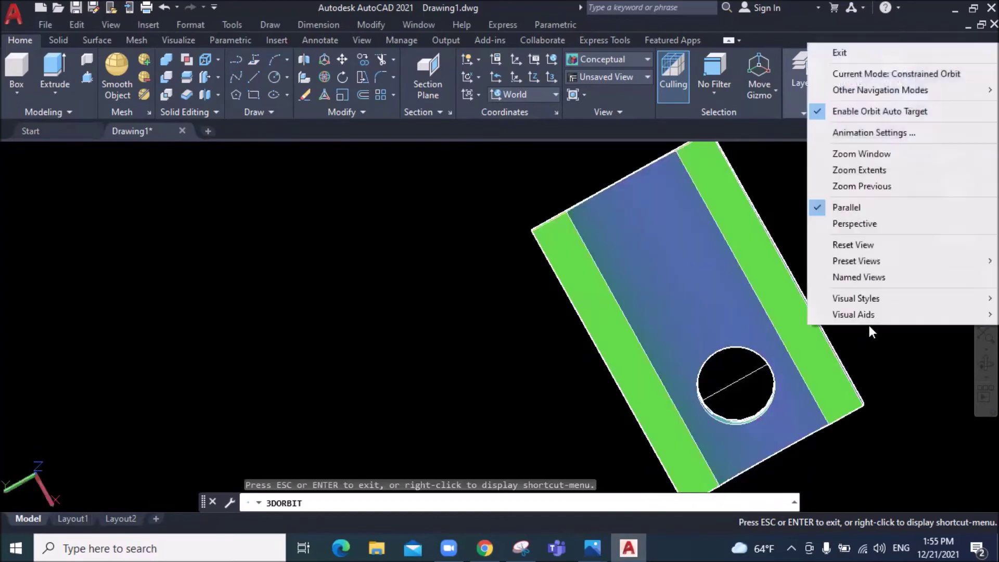
pyautogui.click(839, 49)
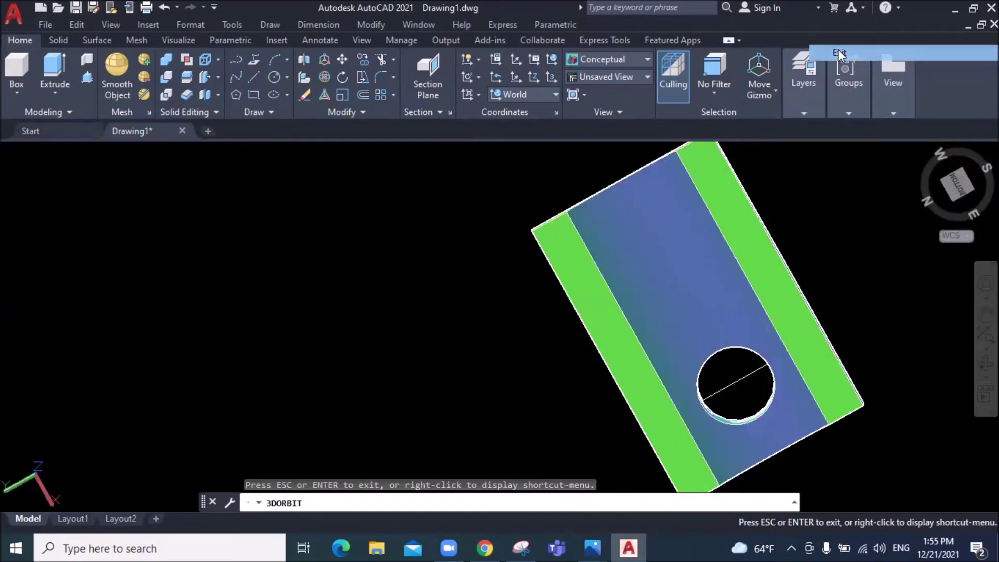
pyautogui.click(963, 173)
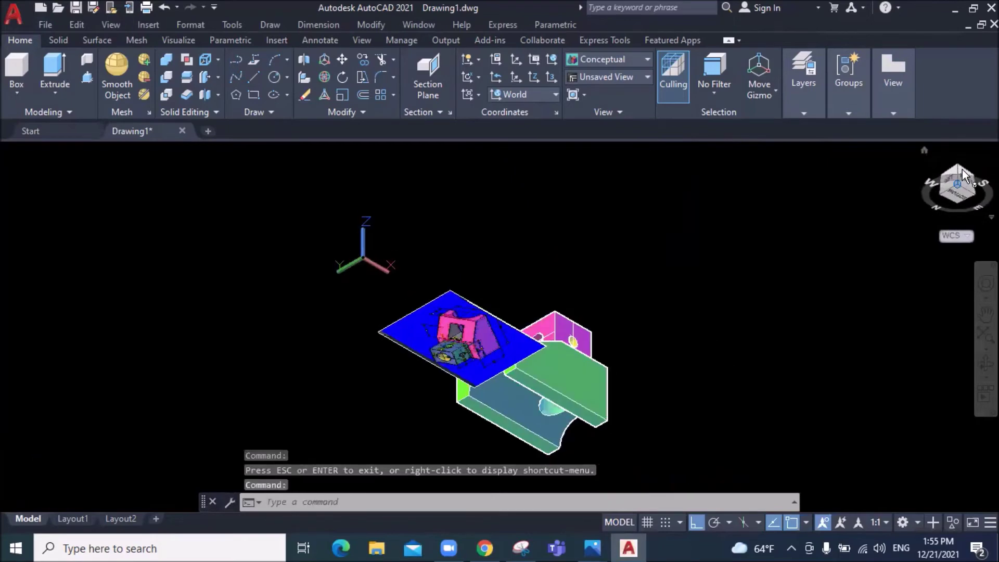
pyautogui.click(957, 164)
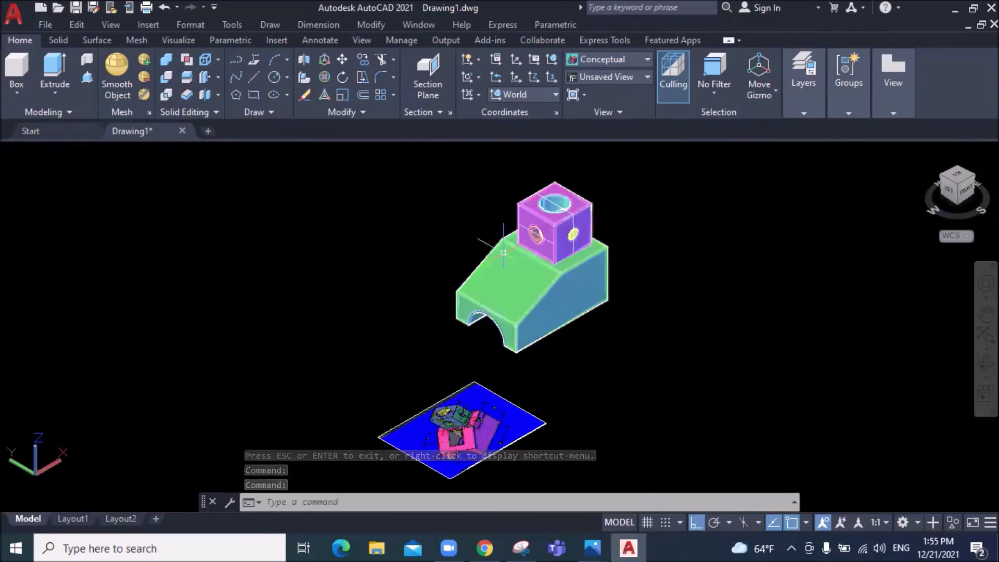
pyautogui.scroll(1, 575, 247)
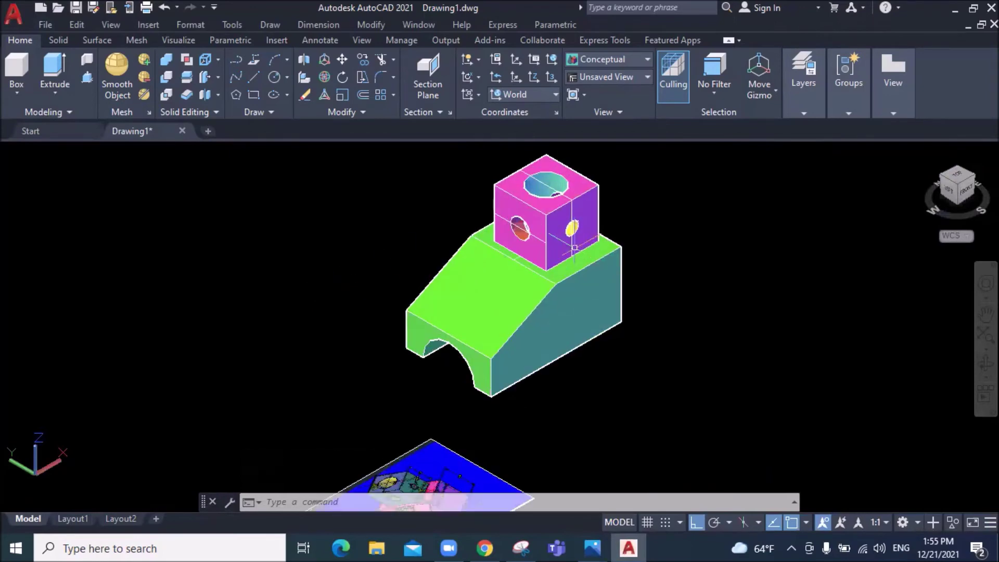
# Stretch the axis line's endpoint so it crosses the cube top past its right side
pyautogui.scroll(2, 575, 247)
pyautogui.scroll(-1, 575, 248)
pyautogui.scroll(2, 533, 195)
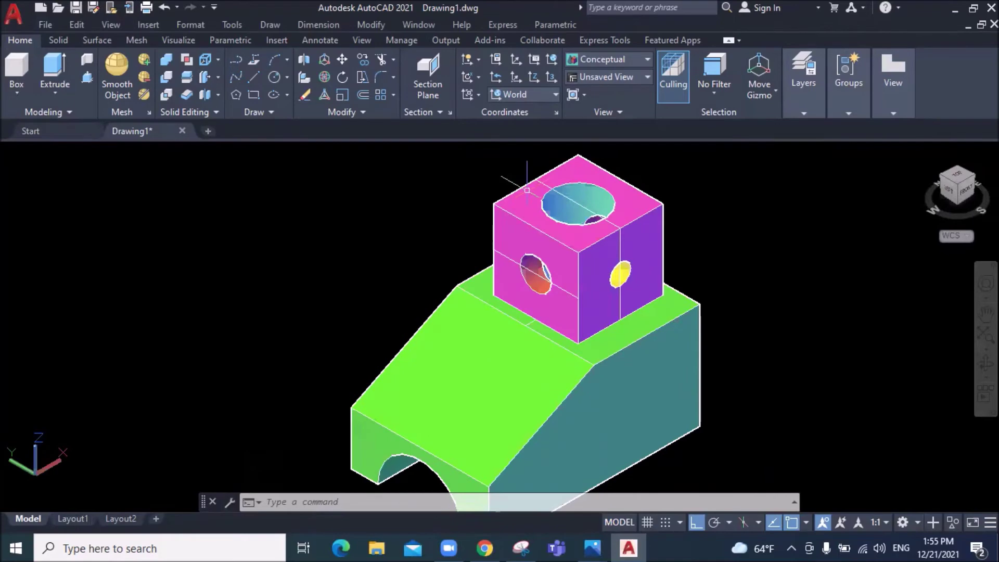
pyautogui.scroll(2, 533, 195)
pyautogui.click(534, 192)
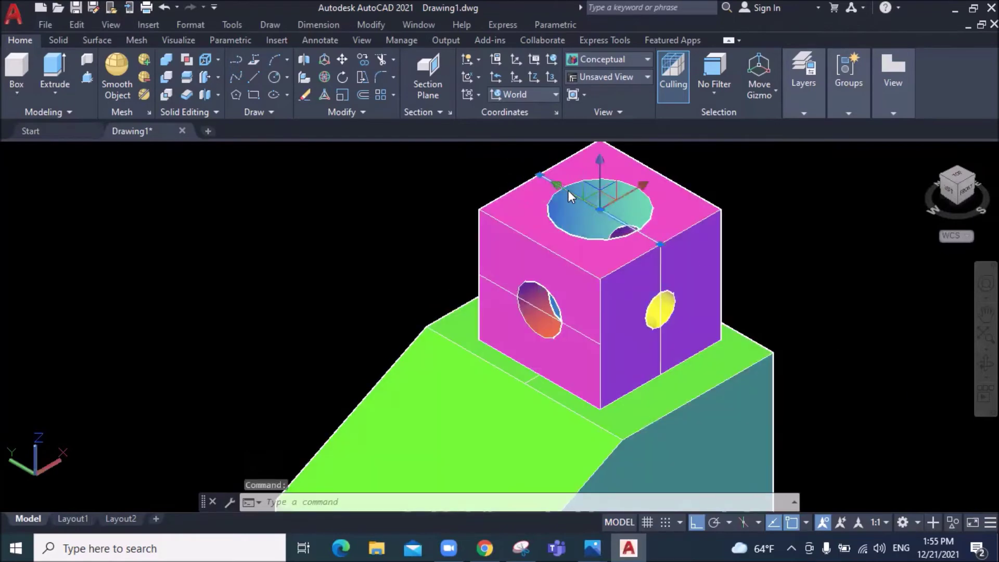
pyautogui.click(540, 175)
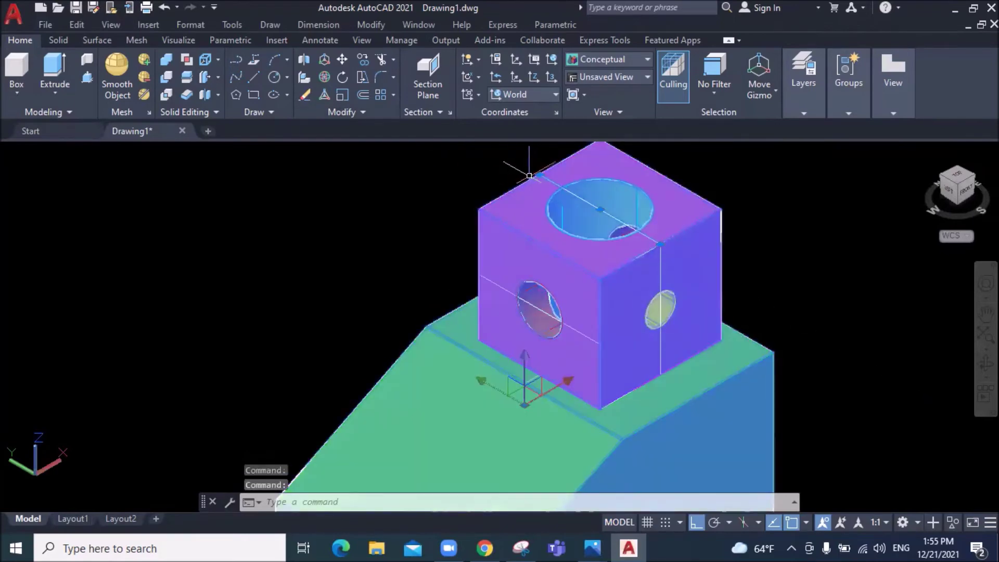
pyautogui.click(754, 296)
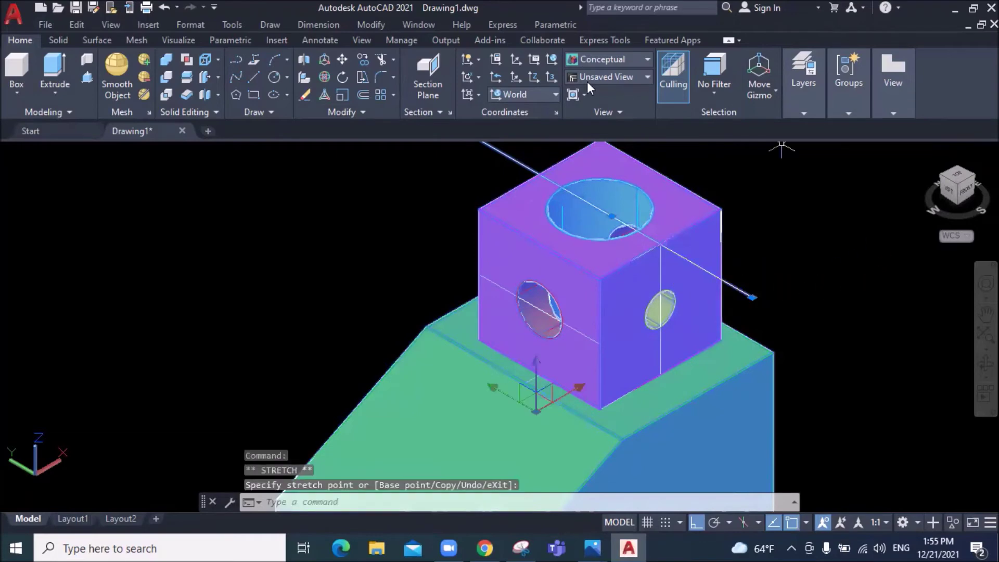
pyautogui.click(804, 101)
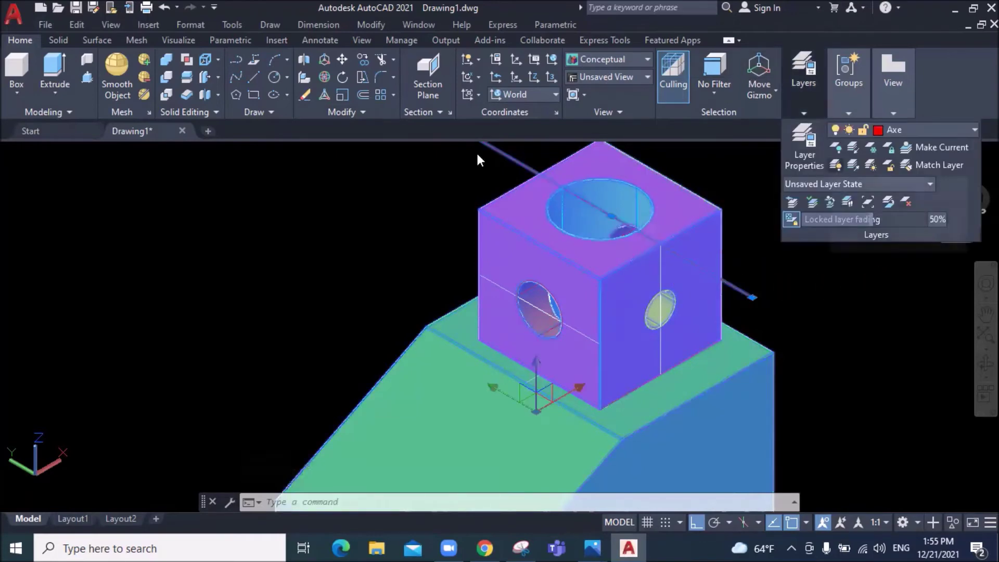
pyautogui.press('Escape')
pyautogui.press('Escape')
pyautogui.press('Escape')
pyautogui.scroll(-2, 339, 194)
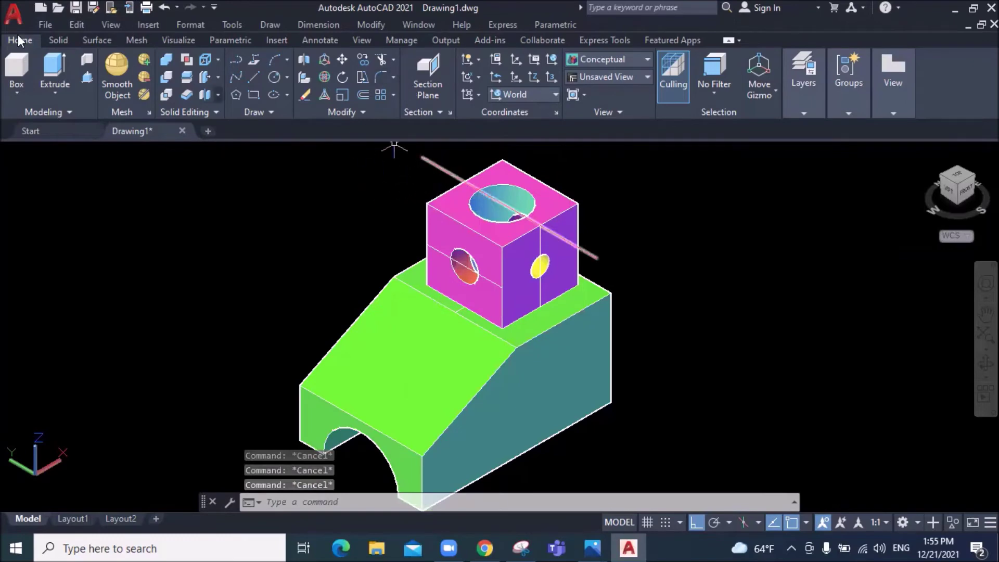
pyautogui.click(182, 26)
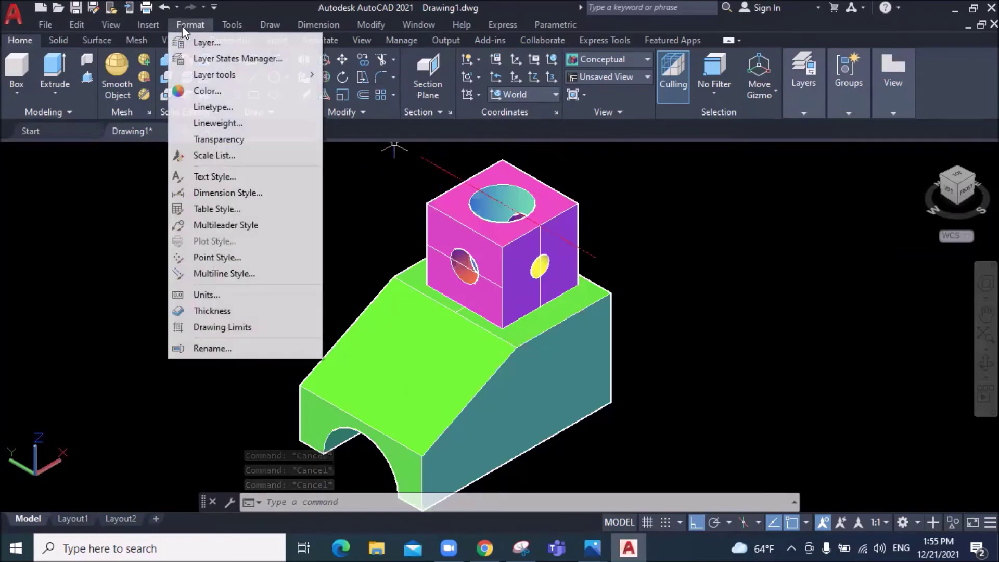
# Set the Linetype Manager global scale factor to 1
pyautogui.click(216, 109)
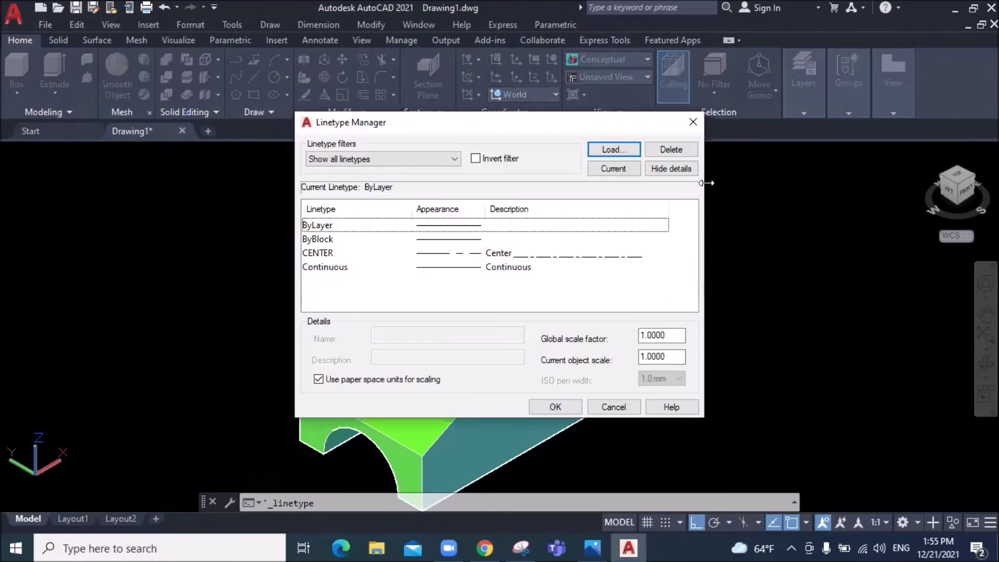
pyautogui.click(688, 173)
pyautogui.click(689, 175)
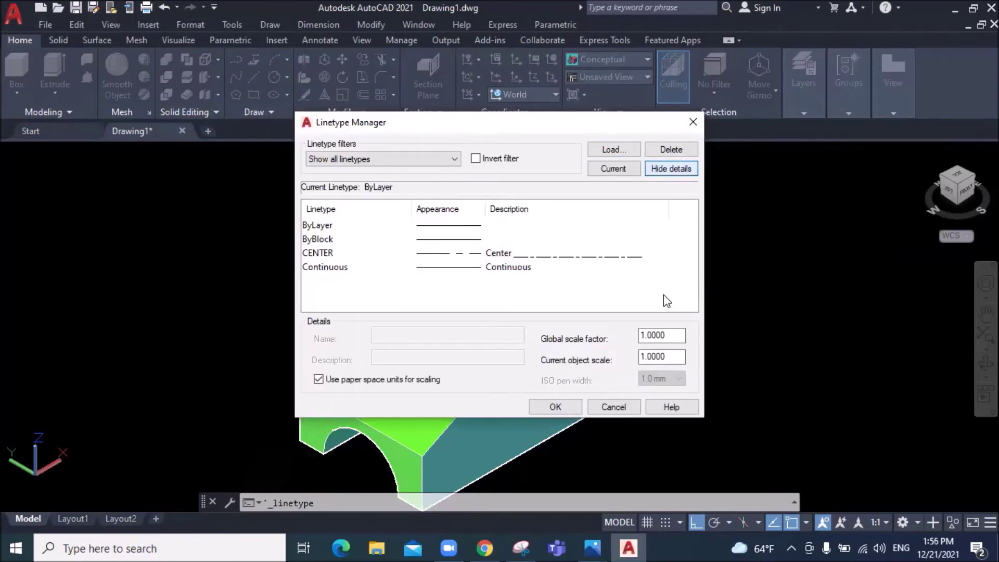
pyautogui.doubleClick(669, 335)
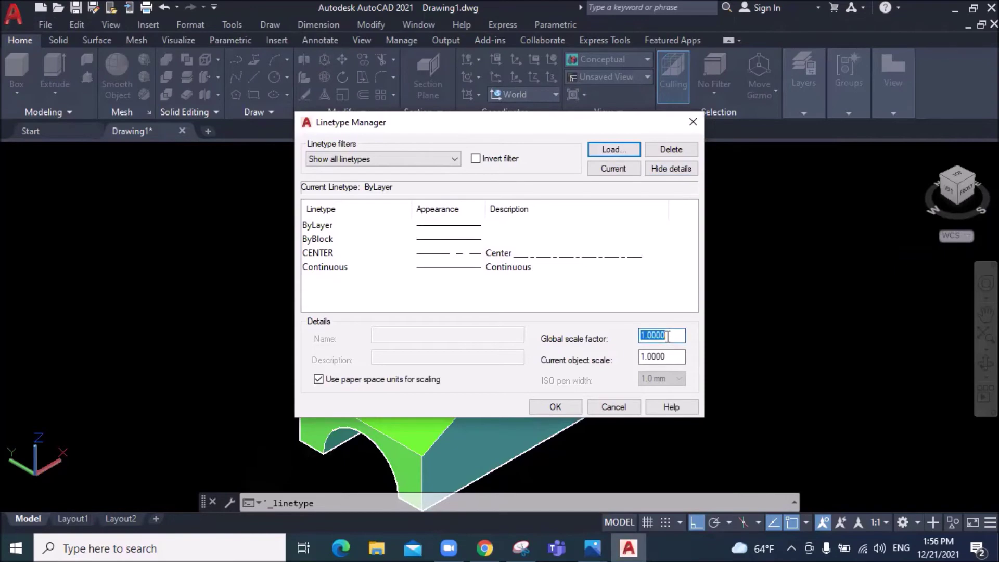
pyautogui.write('1')
pyautogui.click(581, 408)
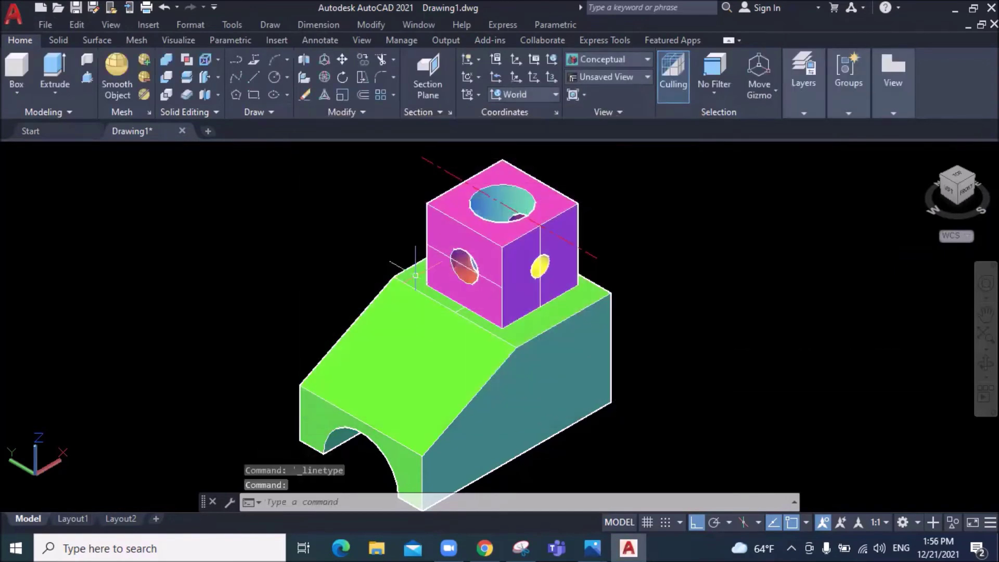
# Try starting a centre line at the top hole and delete the stray line drawn
pyautogui.scroll(2, 468, 200)
pyautogui.scroll(1, 468, 200)
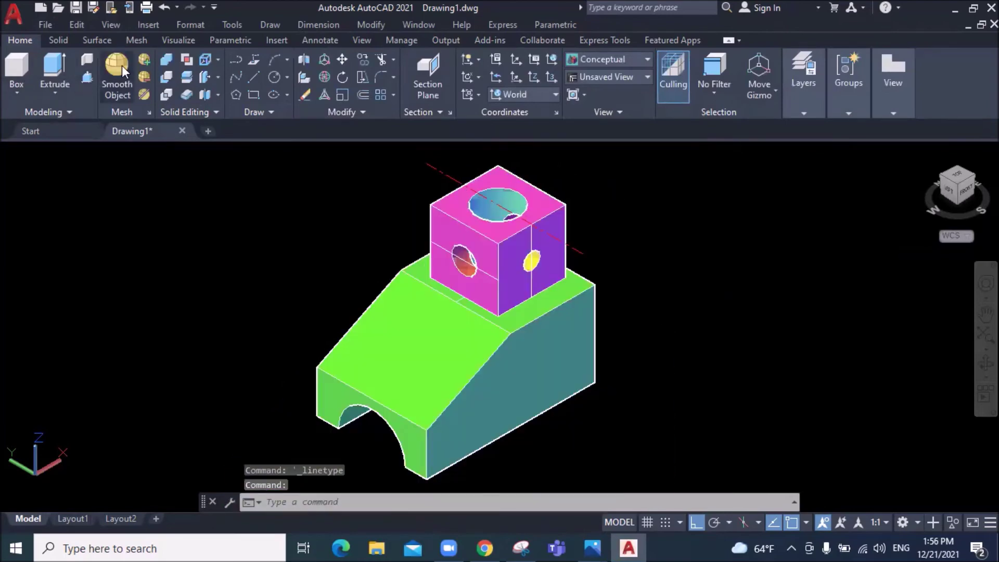
pyautogui.click(255, 77)
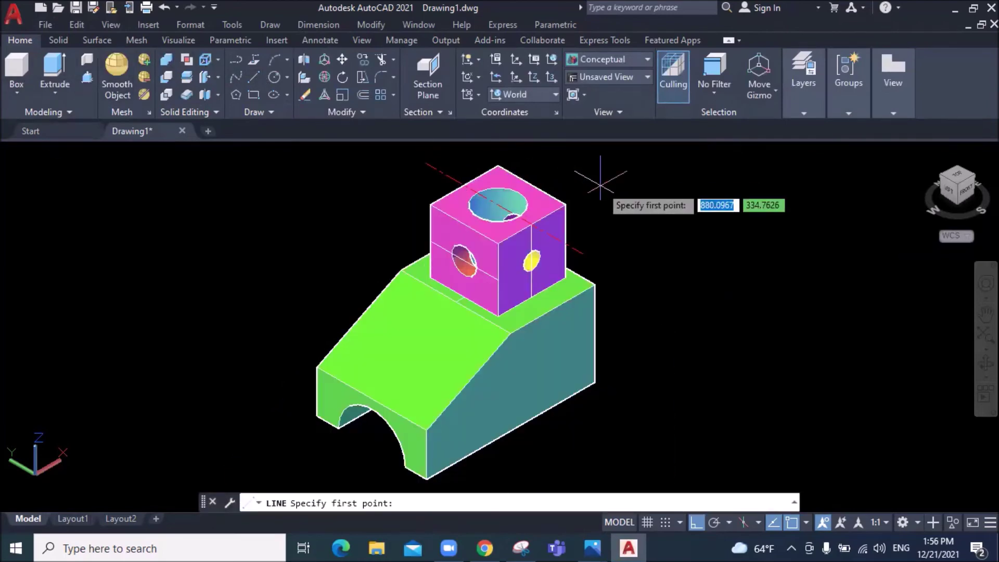
pyautogui.scroll(3, 581, 192)
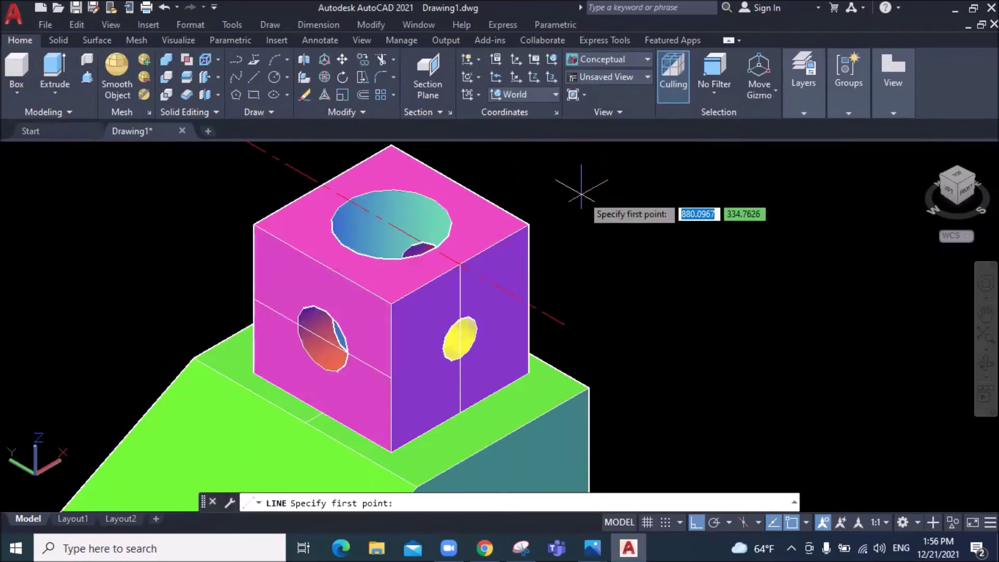
pyautogui.click(391, 229)
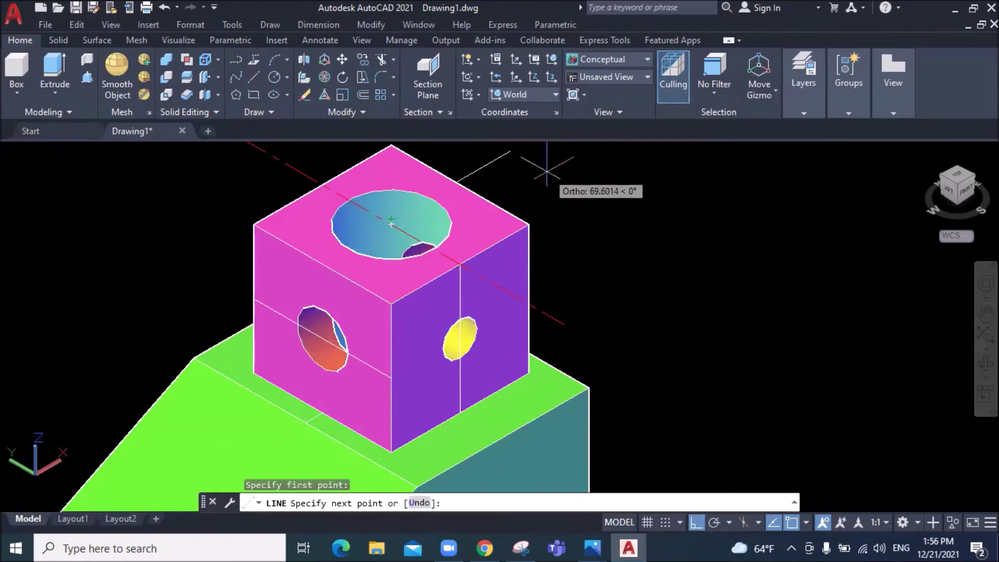
pyautogui.press('Escape')
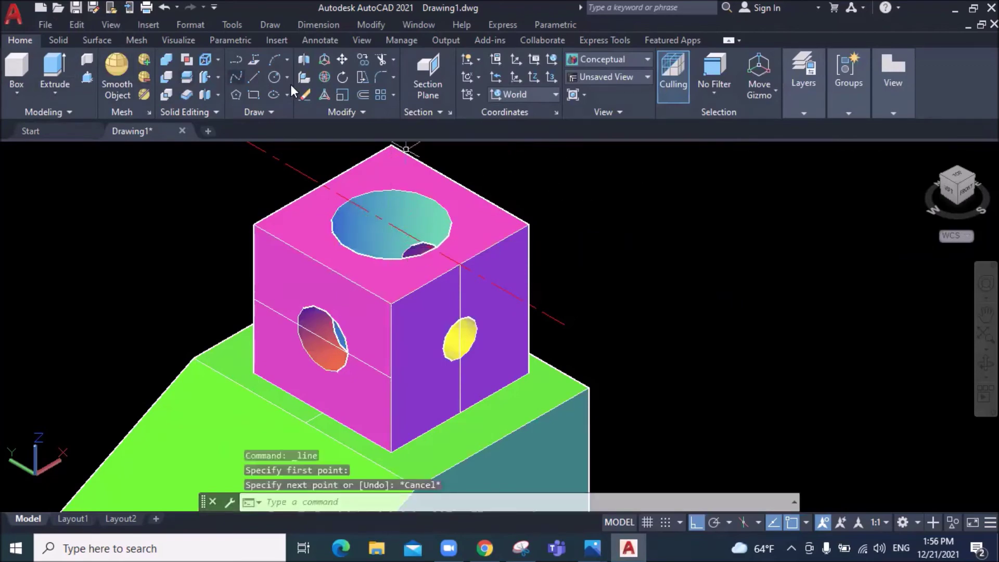
pyautogui.click(254, 77)
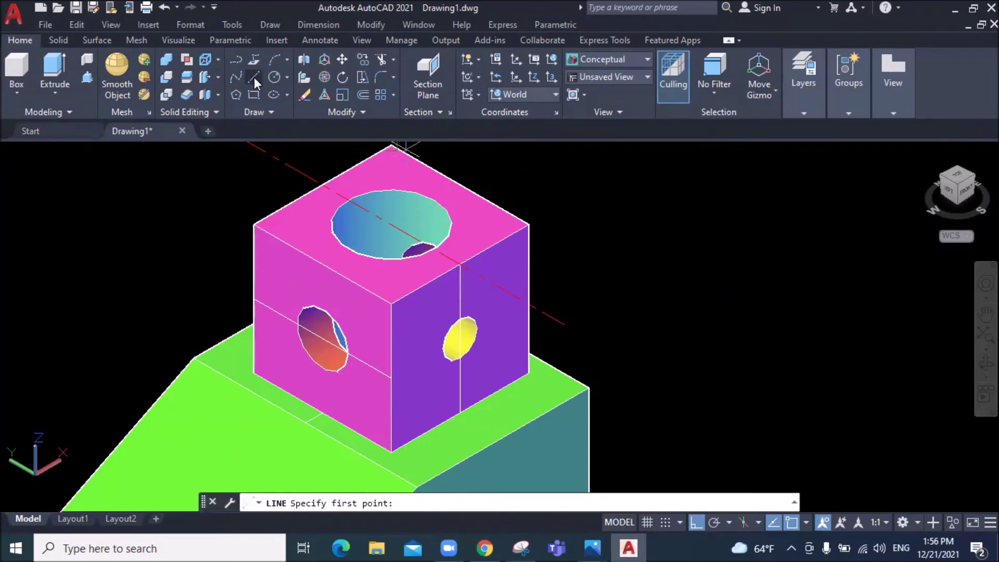
pyautogui.click(322, 260)
pyautogui.click(547, 152)
pyautogui.press('Escape')
pyautogui.press('Escape')
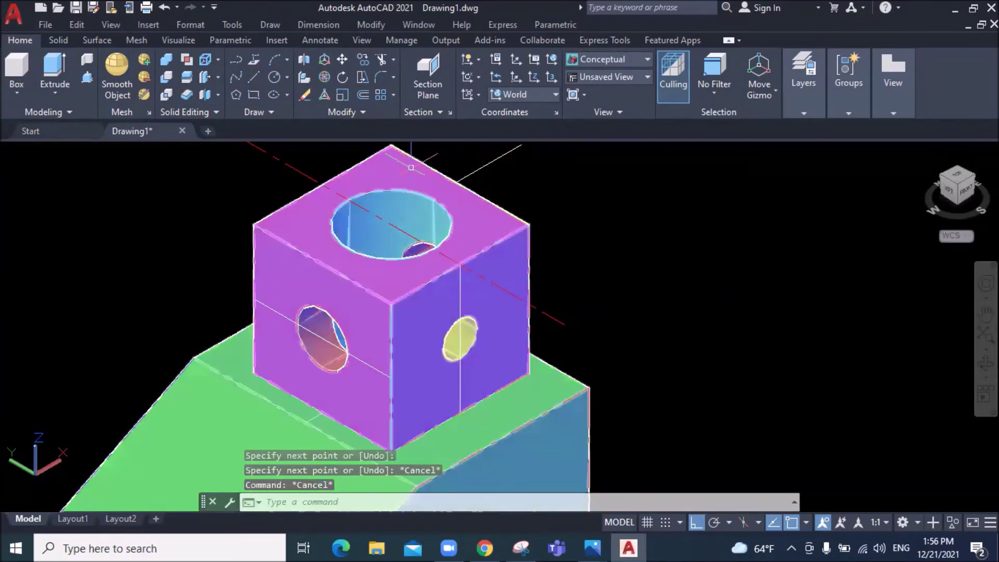
pyautogui.click(475, 170)
pyautogui.press('Delete')
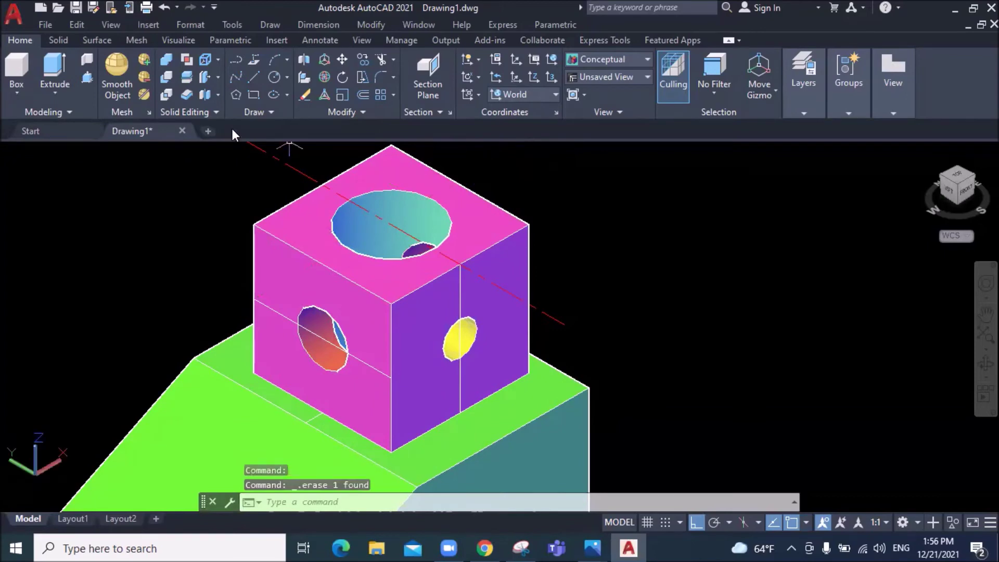
# Draw a line across the top face through the hole and move it to the centre-line layer
pyautogui.click(254, 77)
pyautogui.scroll(3, 323, 267)
pyautogui.click(323, 268)
pyautogui.rightClick(327, 275)
pyautogui.click(359, 284)
pyautogui.scroll(-2, 353, 287)
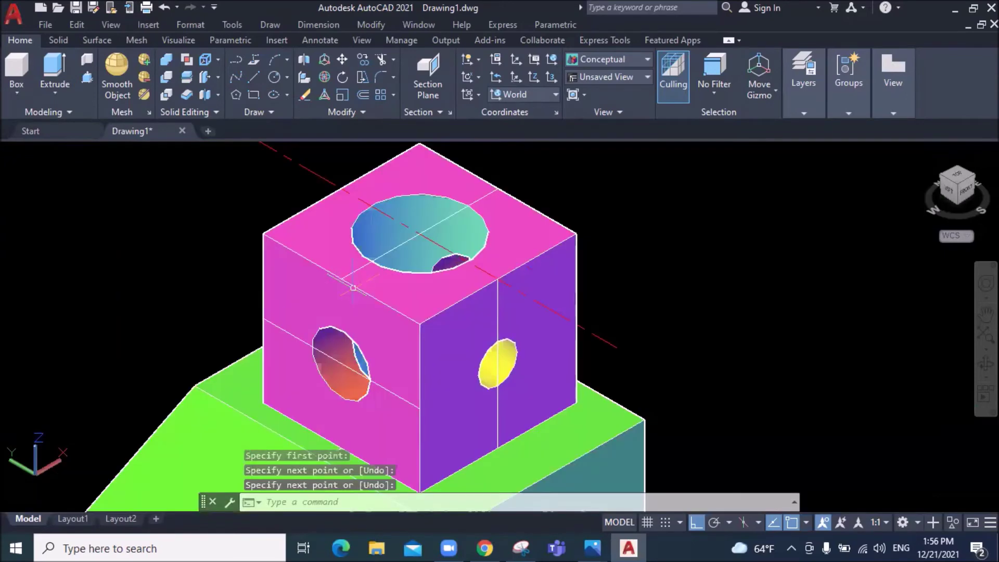
pyautogui.click(431, 155)
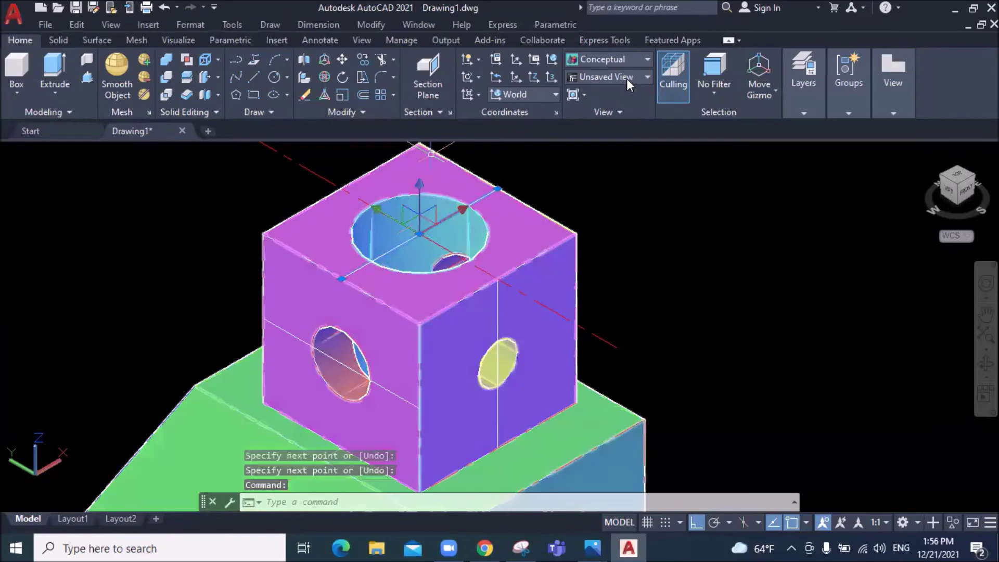
pyautogui.click(802, 73)
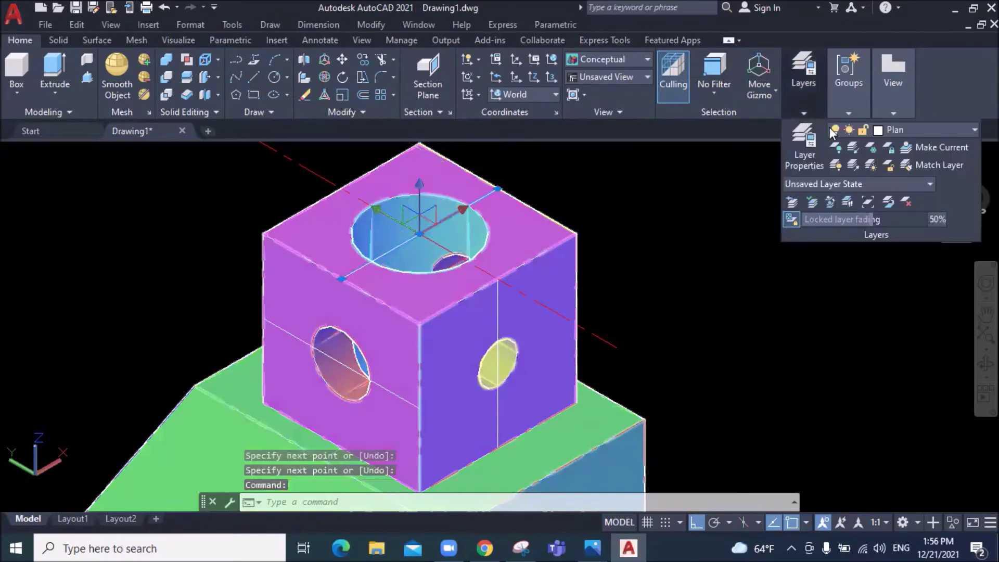
pyautogui.click(900, 132)
pyautogui.press('Escape')
pyautogui.press('Escape')
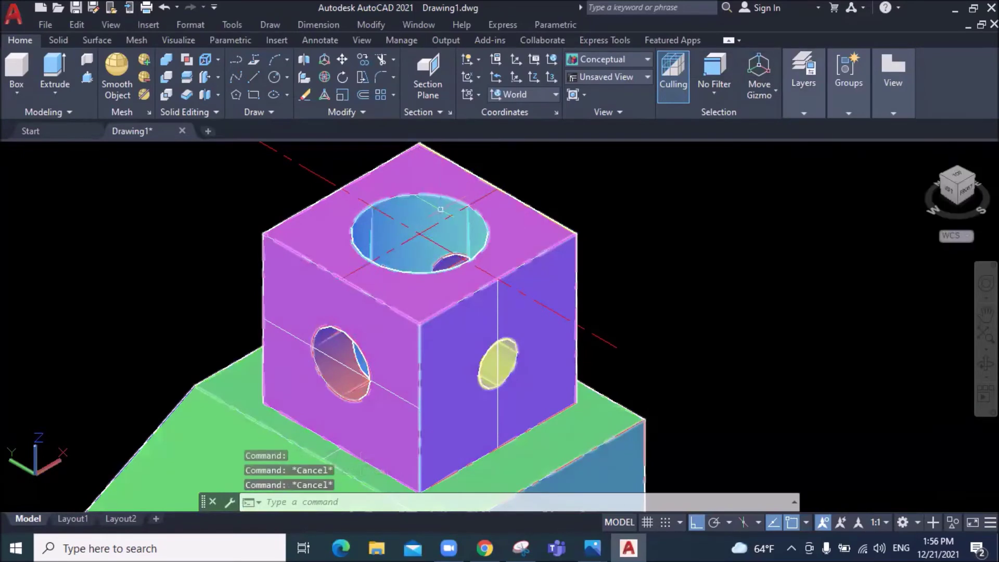
# Put another selected line onto the centre-line layer
pyautogui.click(437, 218)
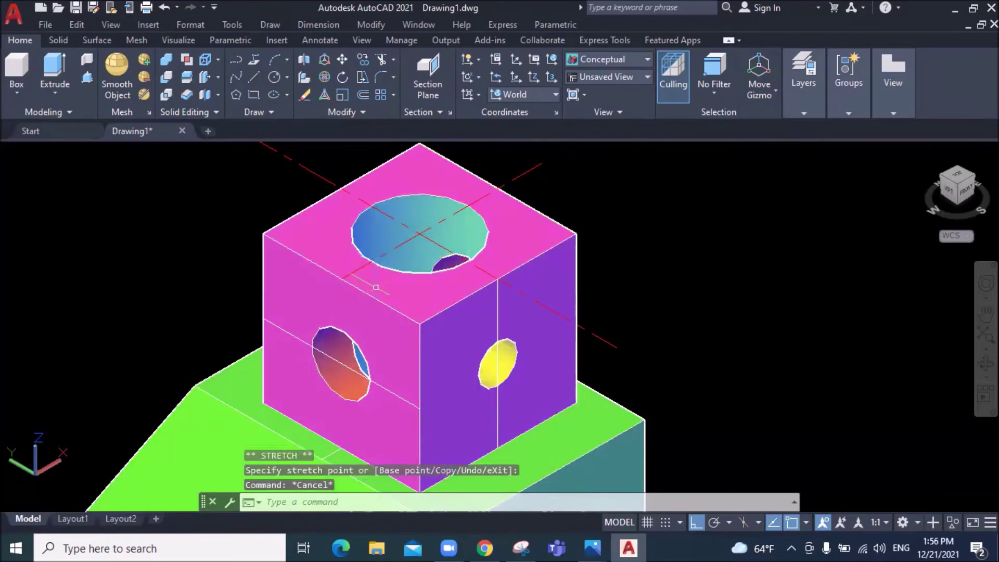
pyautogui.scroll(-3, 313, 366)
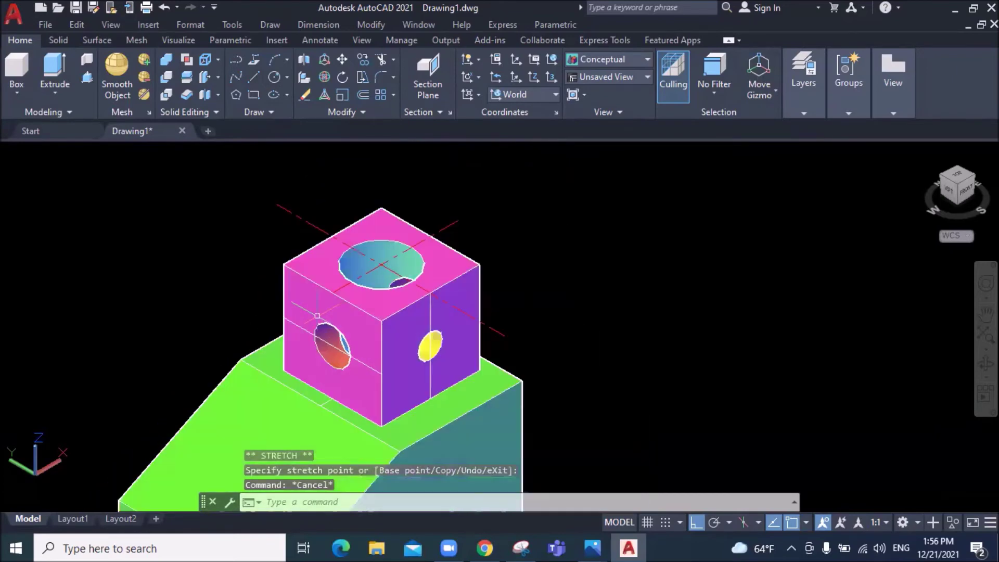
pyautogui.scroll(-2, 315, 368)
pyautogui.scroll(2, 319, 368)
pyautogui.scroll(2, 323, 369)
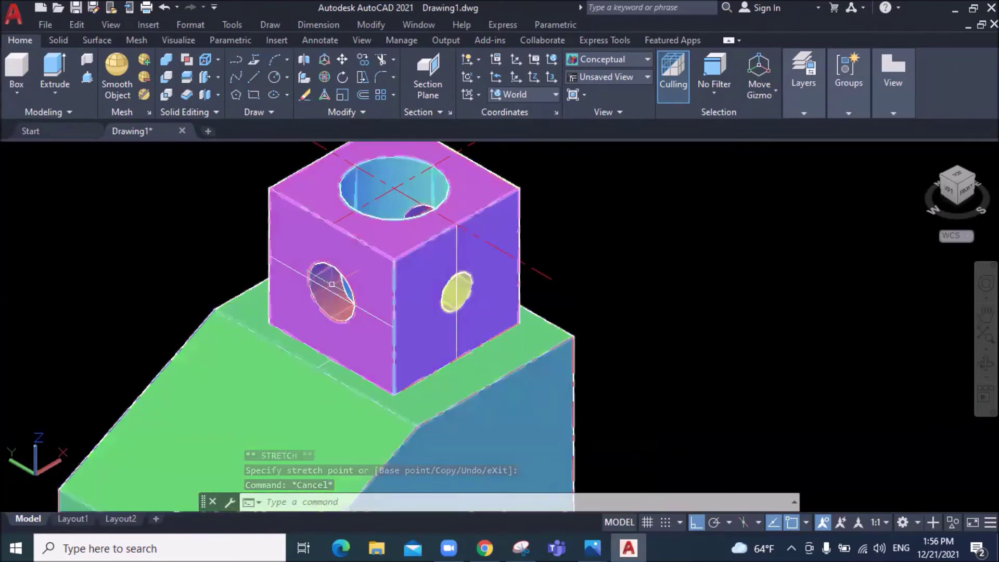
pyautogui.press('Escape')
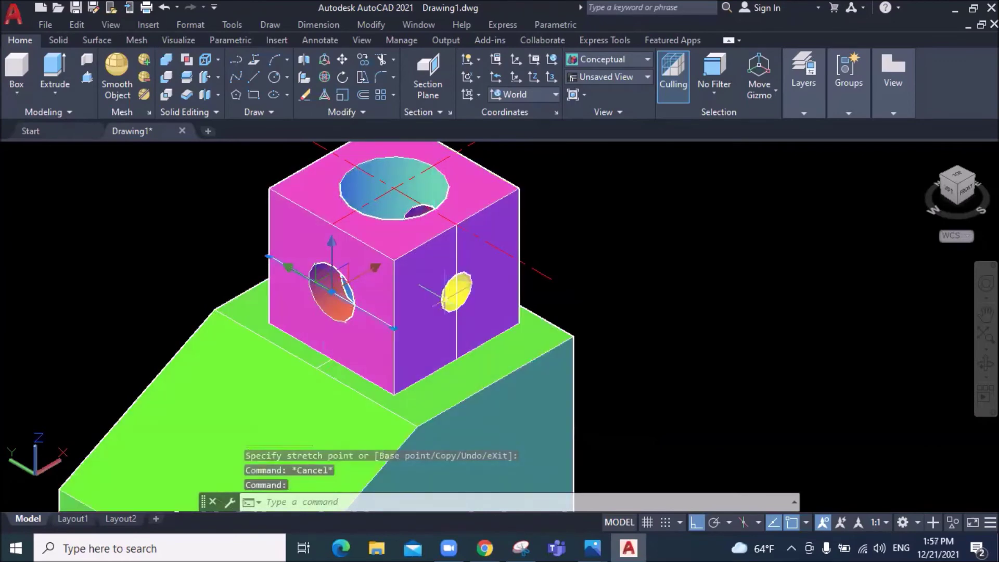
pyautogui.click(817, 64)
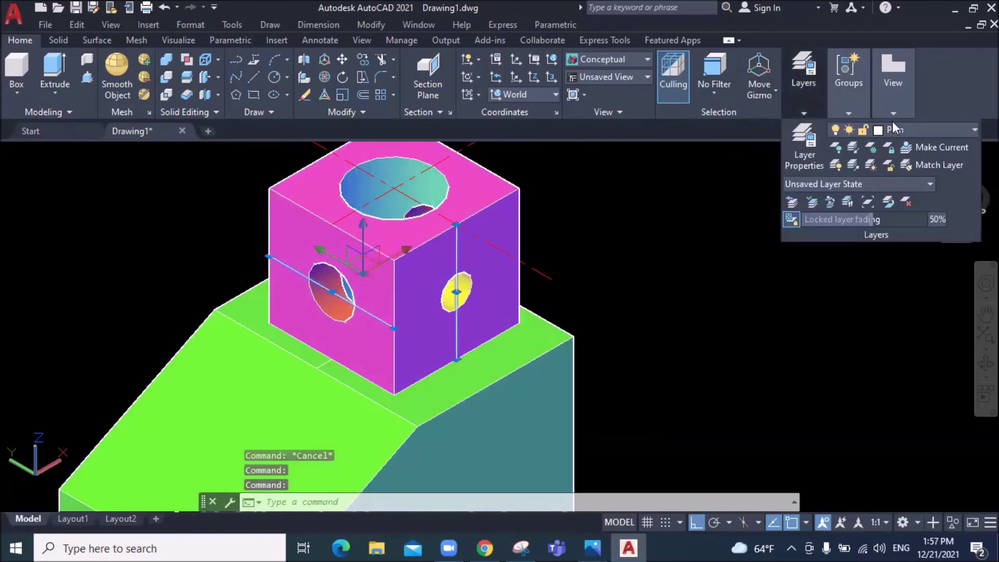
pyautogui.click(920, 130)
pyautogui.press('Escape')
pyautogui.press('Escape')
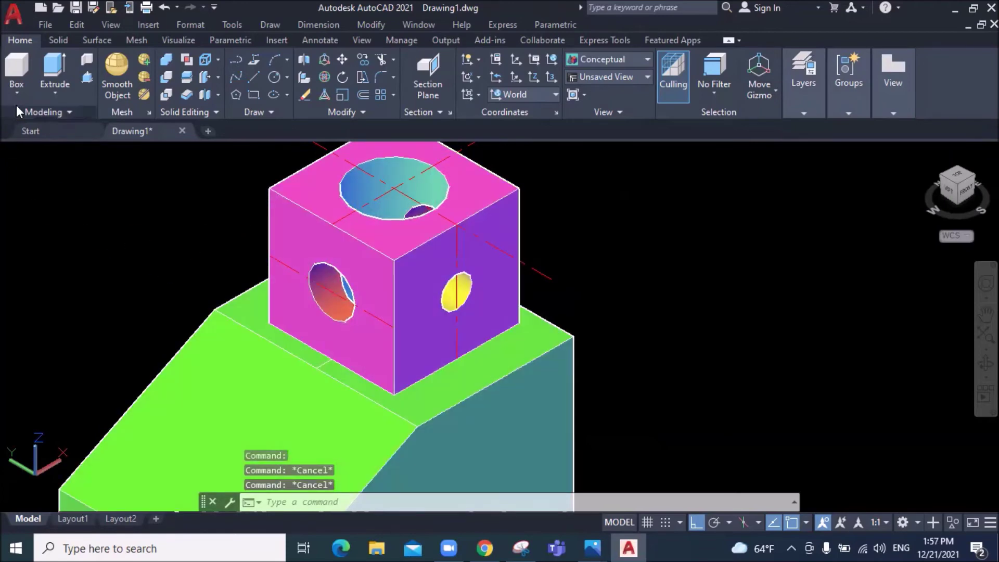
# Draw a line from the cube's front-edge midpoint rightward through the side hole
pyautogui.click(254, 77)
pyautogui.click(394, 327)
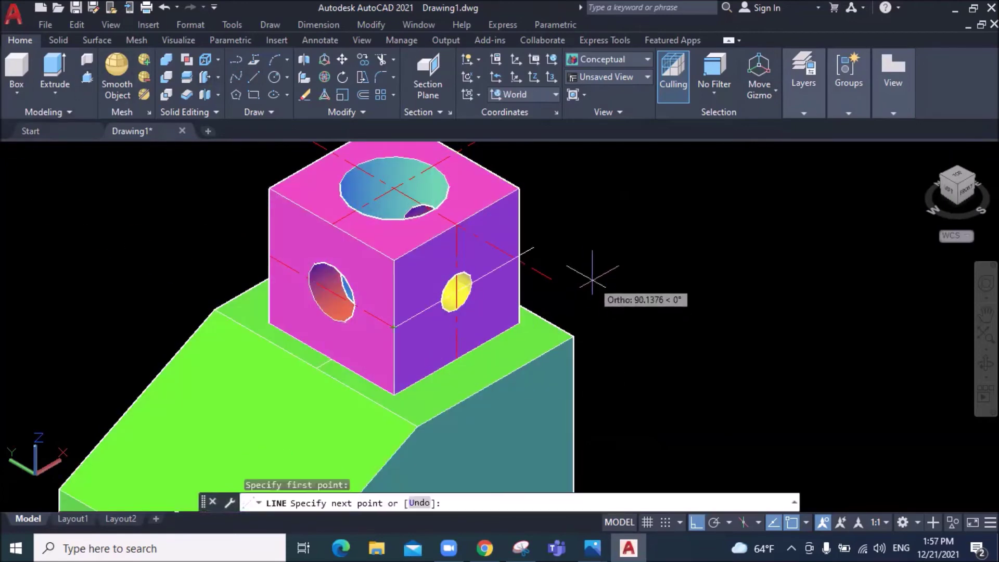
pyautogui.click(629, 235)
pyautogui.rightClick(645, 233)
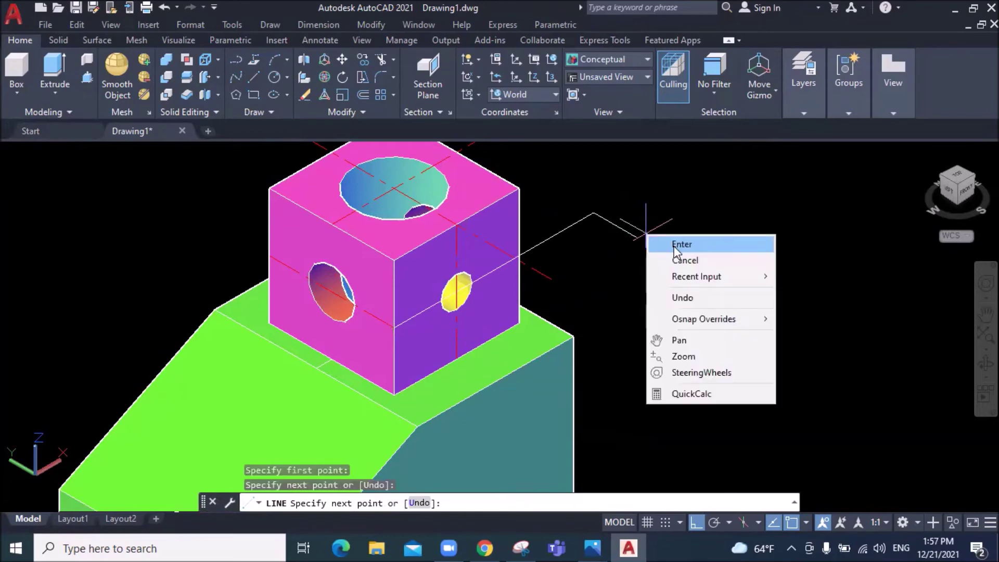
pyautogui.click(659, 241)
pyautogui.click(567, 231)
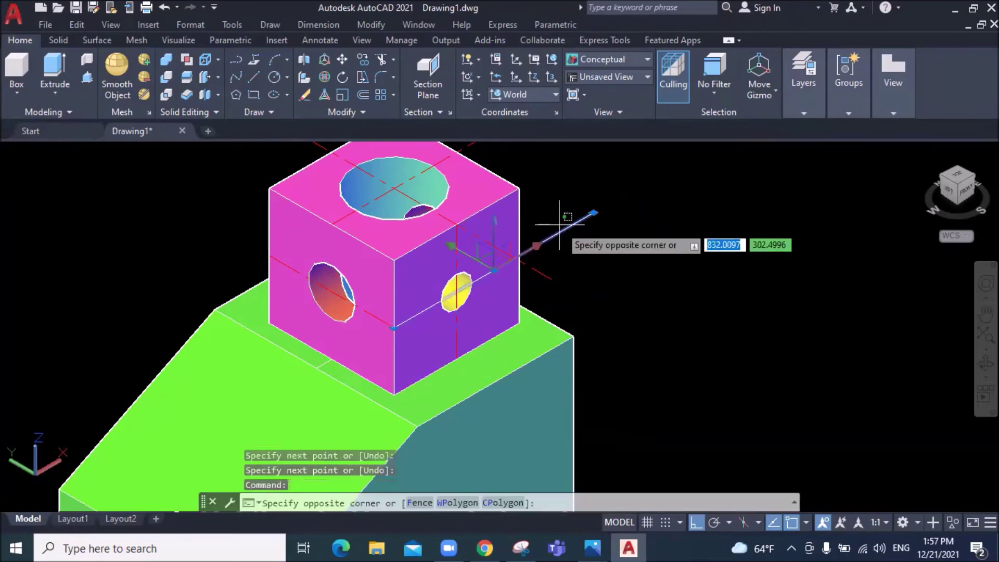
pyautogui.press('Escape')
pyautogui.press('Escape')
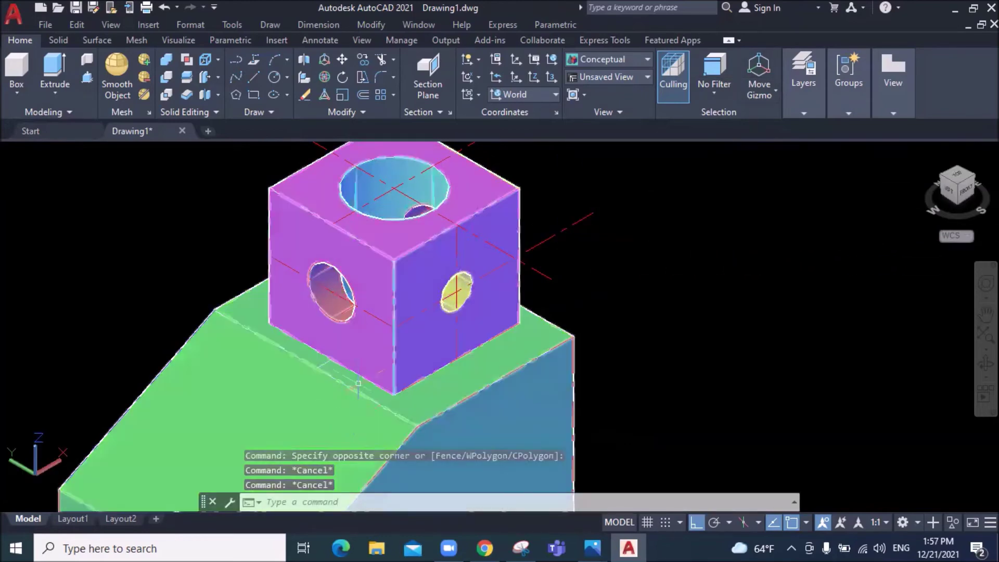
pyautogui.scroll(-5, 360, 386)
pyautogui.scroll(-4, 359, 387)
pyautogui.scroll(3, 362, 384)
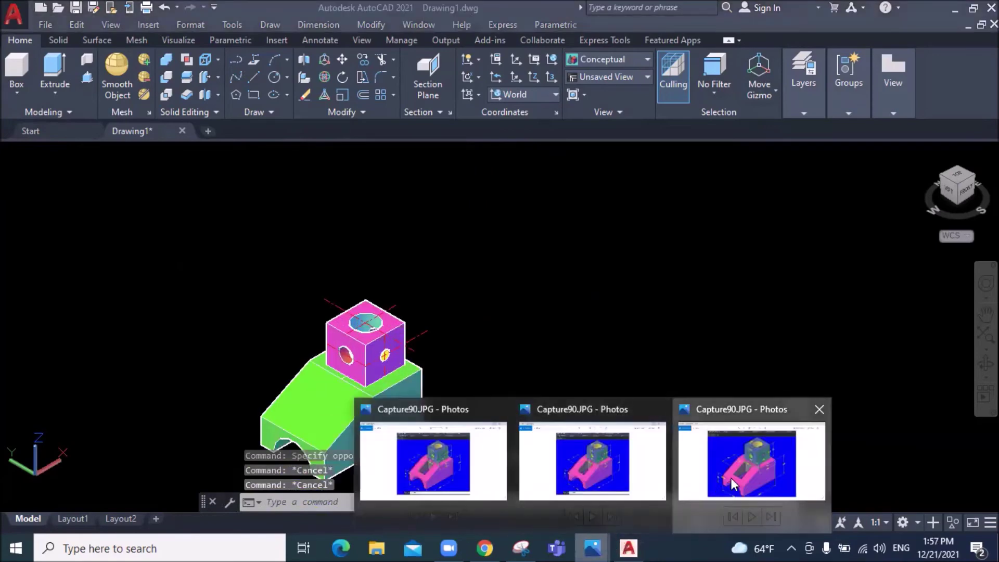
# Compare the bracket's measurements against the Capture90.JPG reference in Photos
pyautogui.moveTo(592, 548)
pyautogui.click(732, 478)
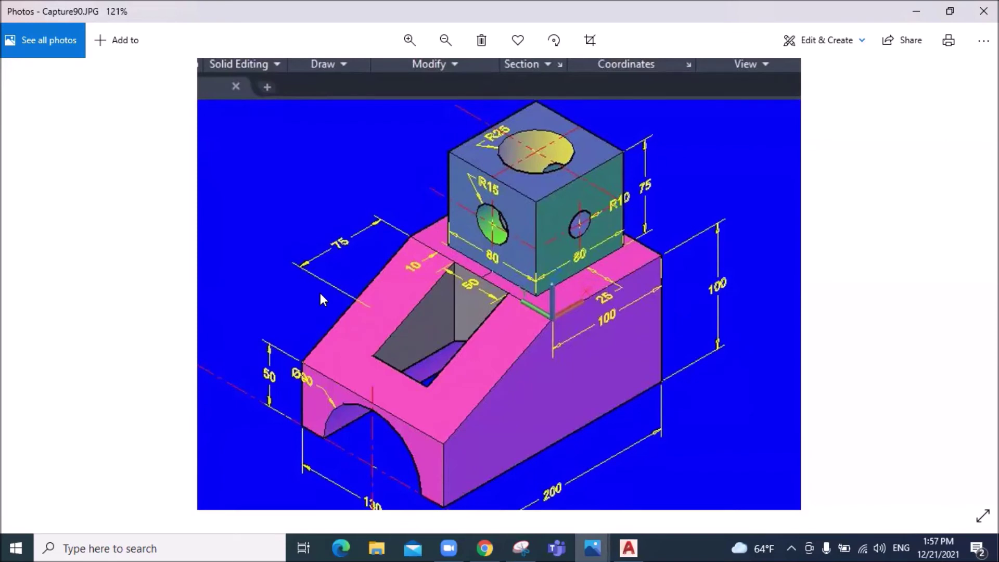
pyautogui.keyDown('ctrl'); pyautogui.scroll(-1, 320, 298); pyautogui.keyUp('ctrl')
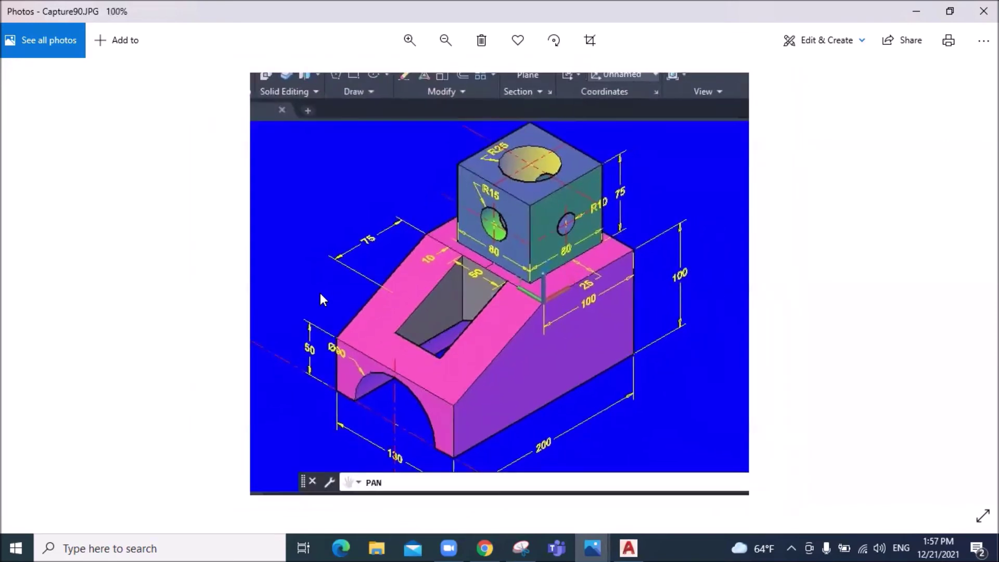
pyautogui.click(628, 547)
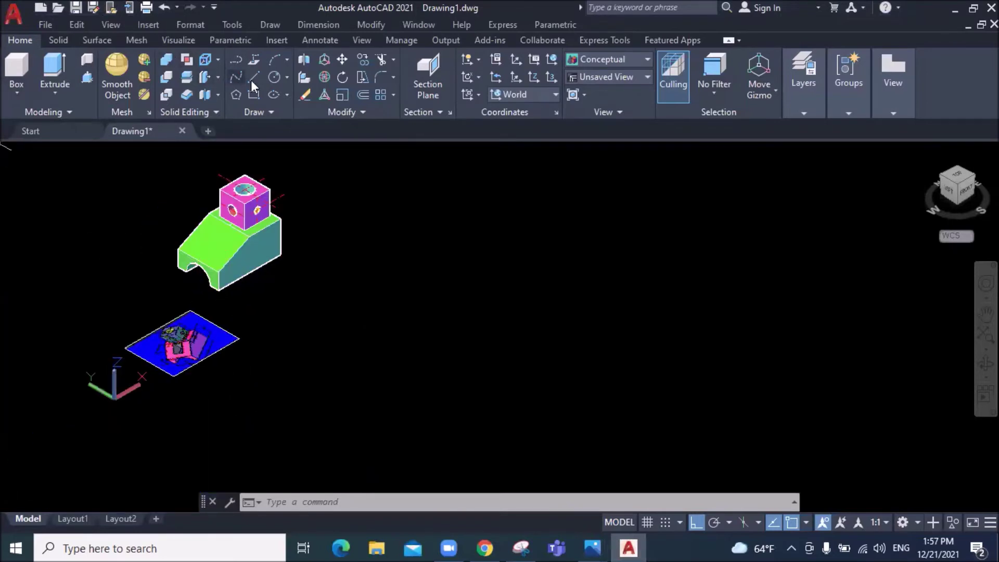
# Draw line sides of 50, 75 and 50 beside the bracket, then close them into a rectangle
pyautogui.click(376, 276)
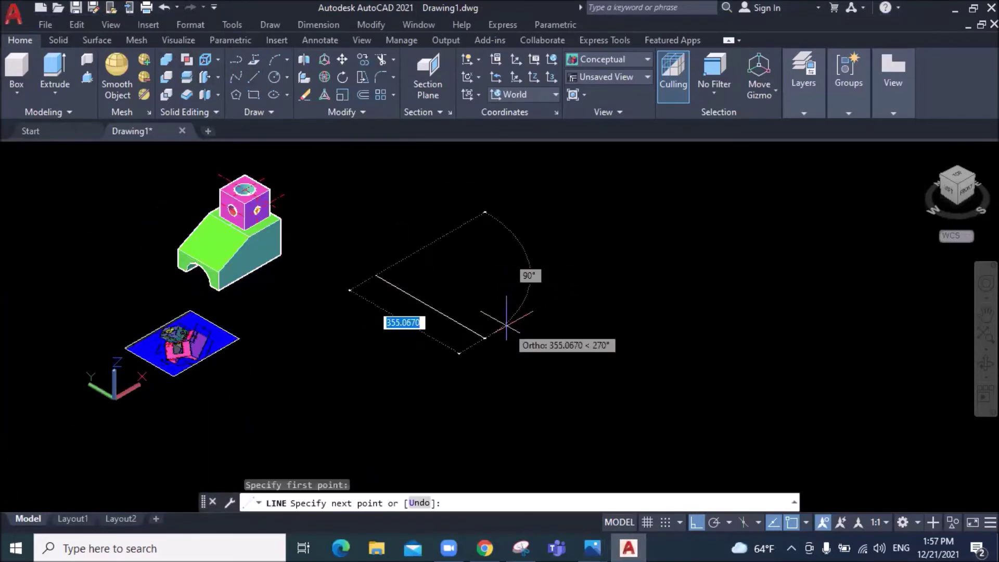
pyautogui.write('50')
pyautogui.press('Return')
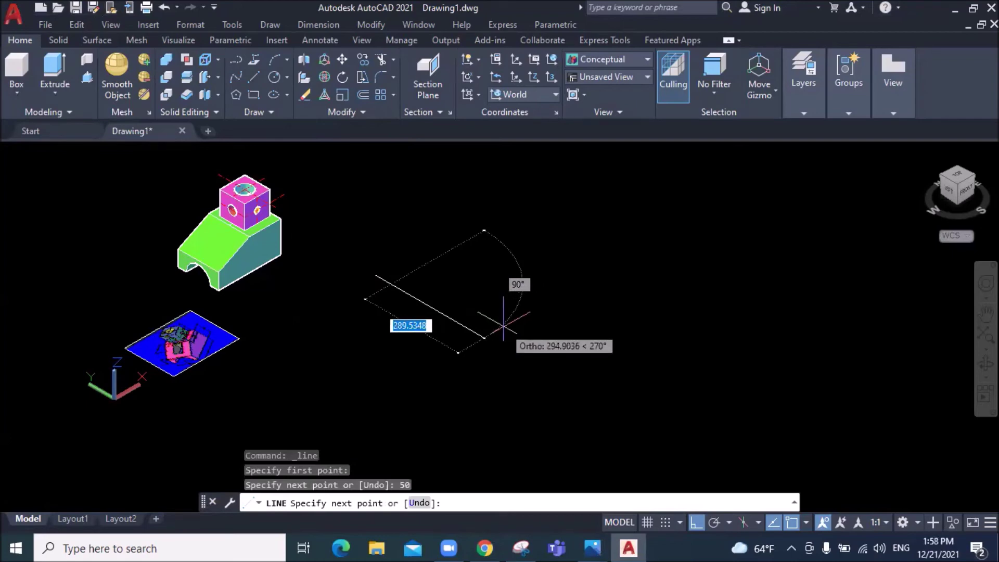
pyautogui.write('75')
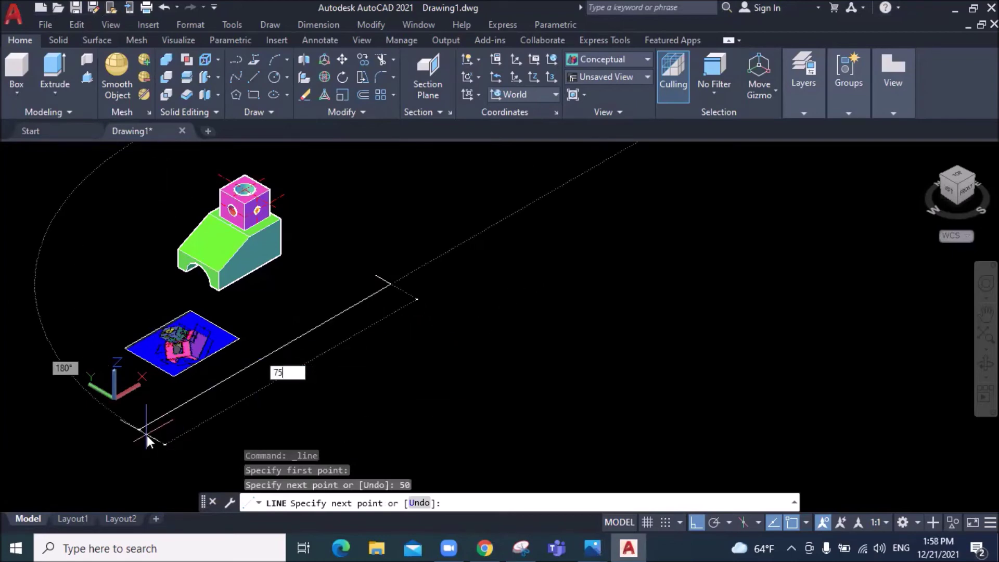
pyautogui.press('Return')
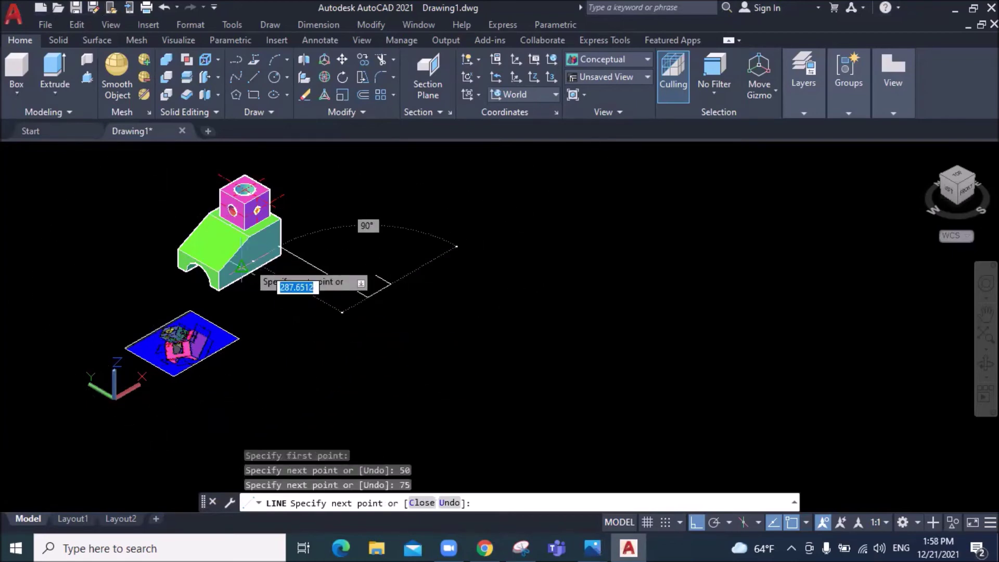
pyautogui.write('50')
pyautogui.press('Return')
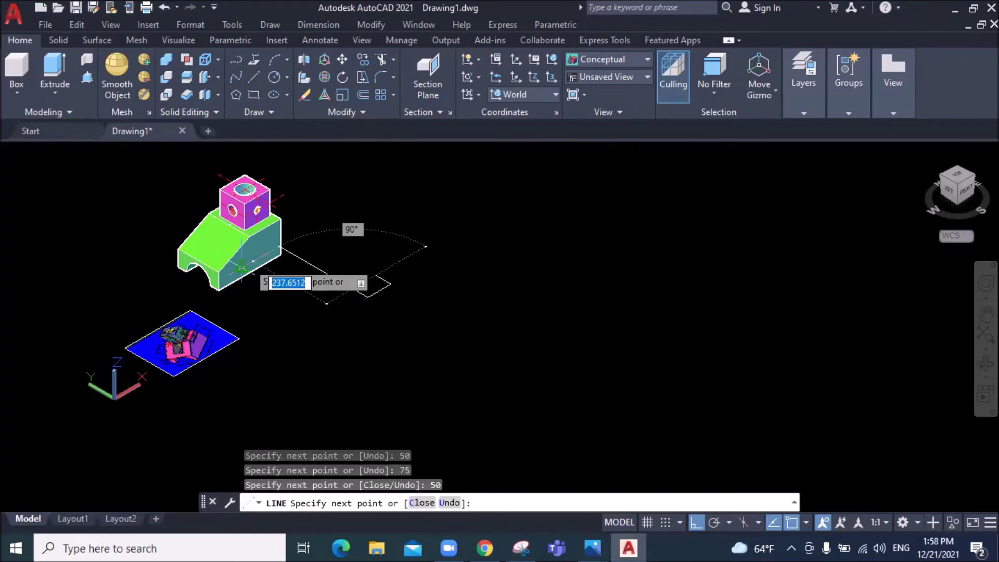
pyautogui.rightClick(364, 270)
pyautogui.click(391, 274)
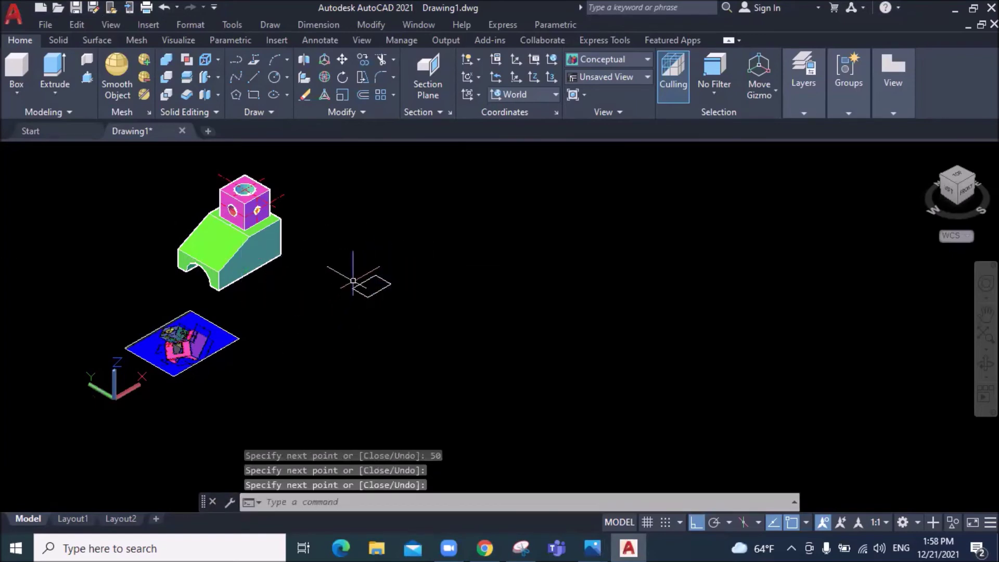
pyautogui.scroll(1, 353, 281)
pyautogui.scroll(2, 352, 281)
pyautogui.scroll(-3, 353, 281)
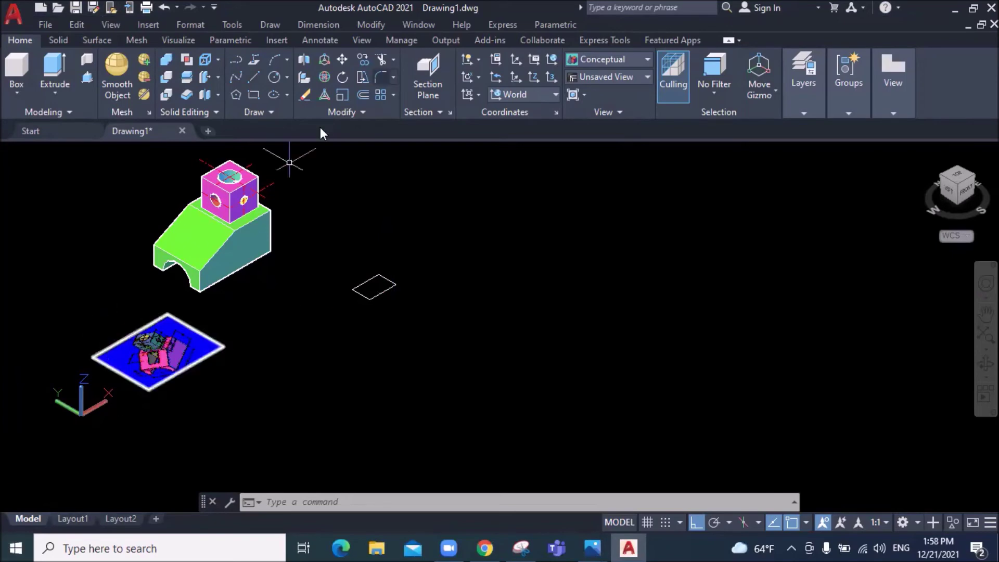
# Create a closed boundary polyline by picking a point inside the 50-by-75 outline
pyautogui.click(269, 112)
pyautogui.click(270, 148)
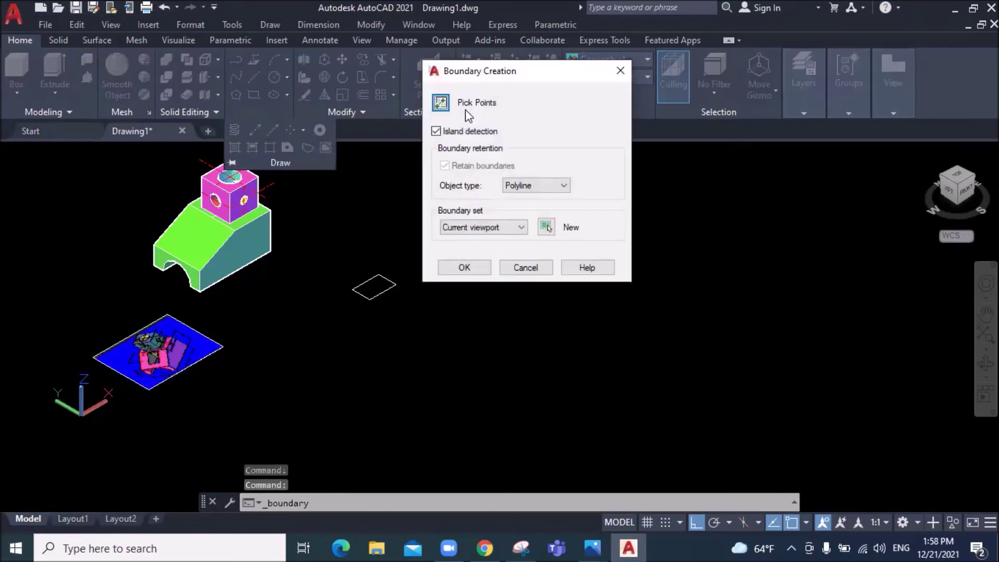
pyautogui.click(466, 110)
pyautogui.click(374, 286)
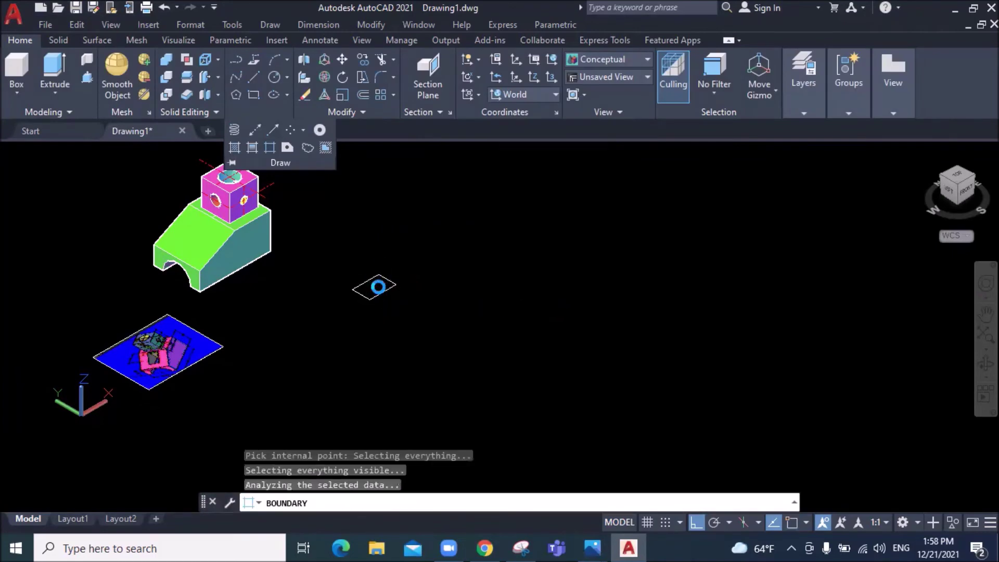
pyautogui.press('Return')
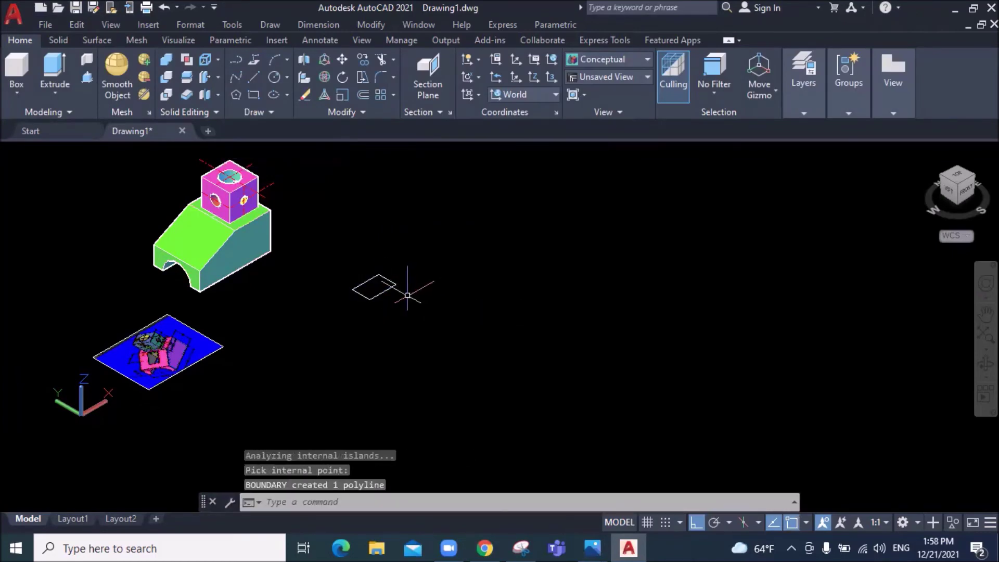
# Delete the leftover overlapping object of the outline
pyautogui.click(385, 290)
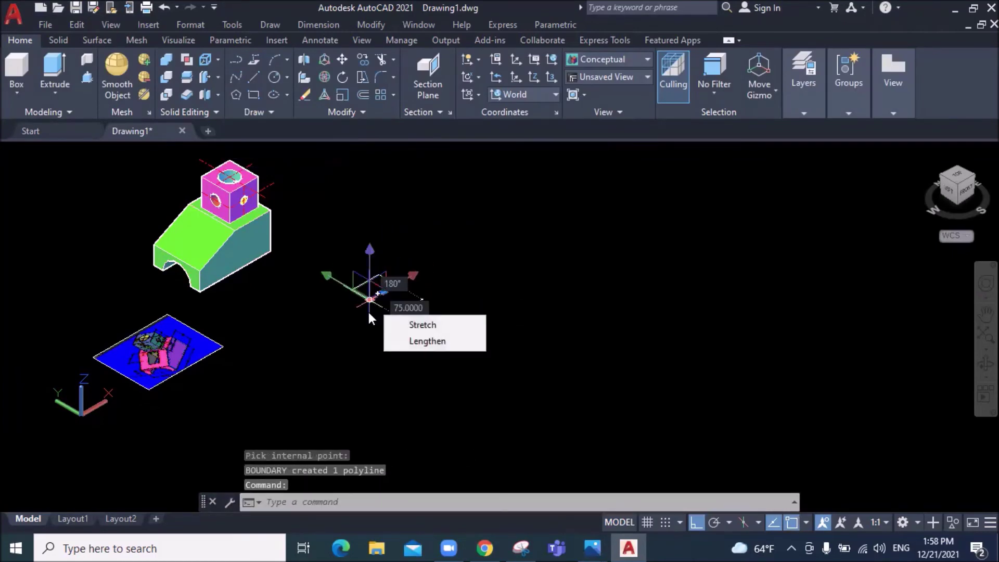
pyautogui.press('Delete')
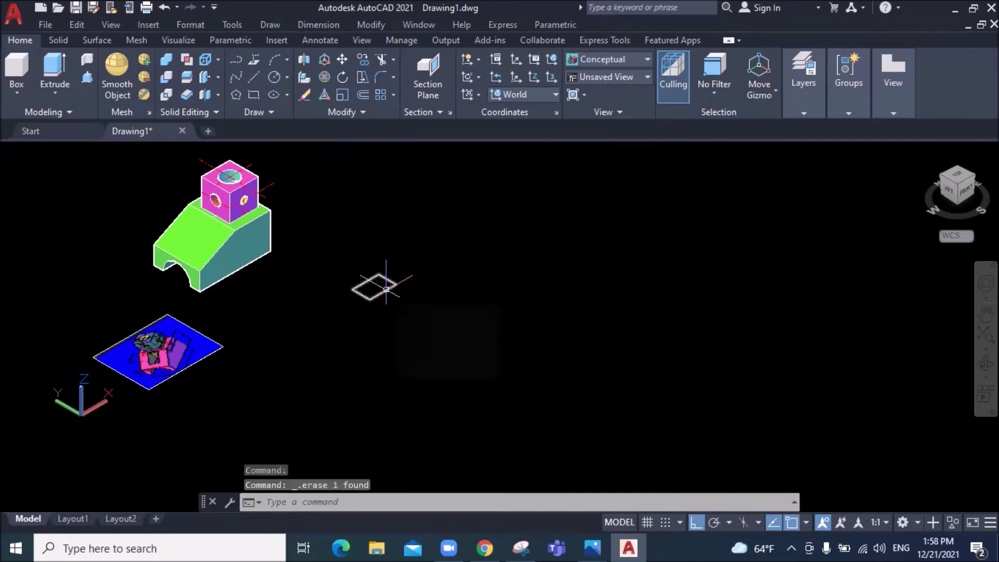
pyautogui.scroll(5, 386, 290)
pyautogui.scroll(2, 384, 285)
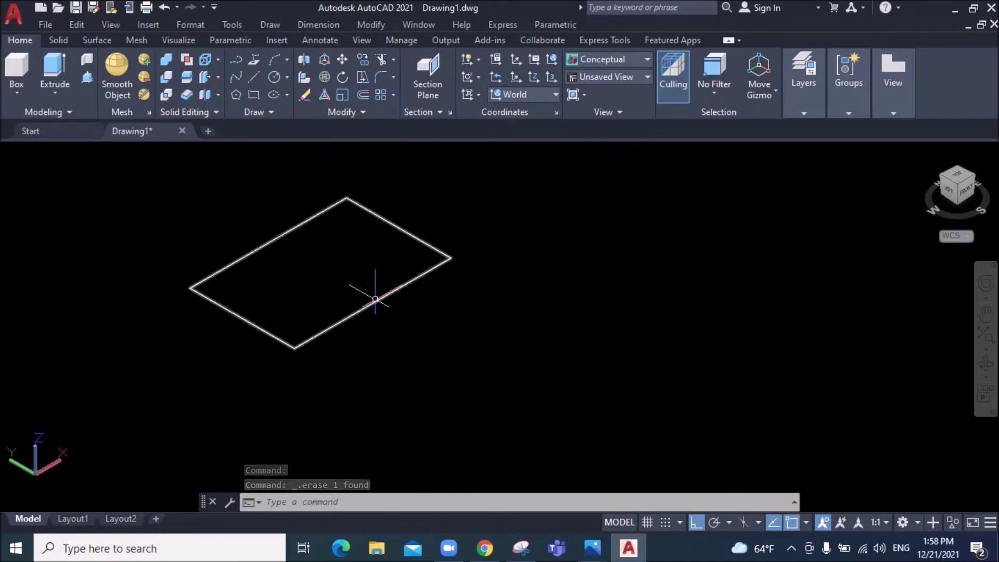
pyautogui.scroll(-7, 376, 300)
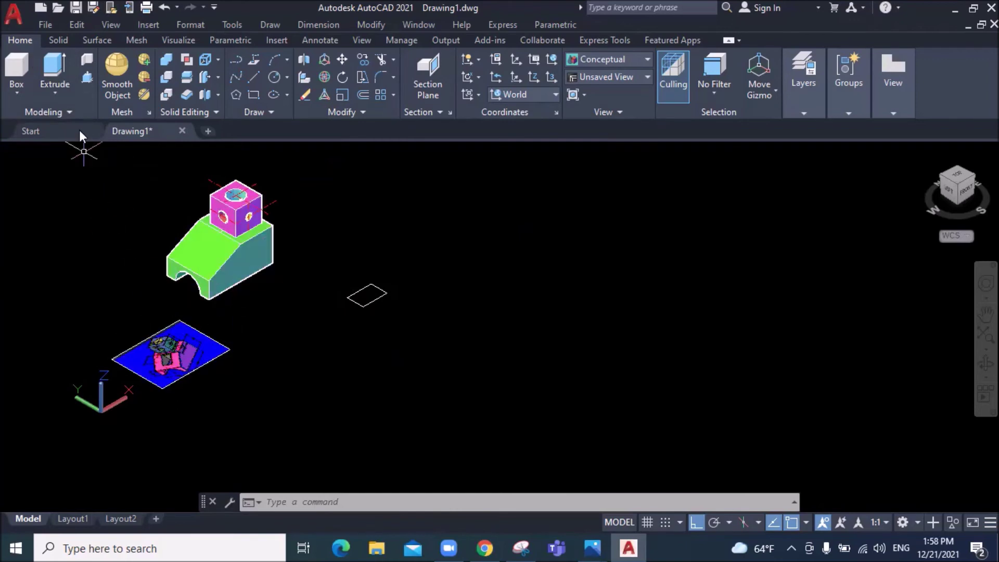
# Extrude the 50-by-75 boundary upward into a tall solid box
pyautogui.click(55, 85)
pyautogui.click(59, 113)
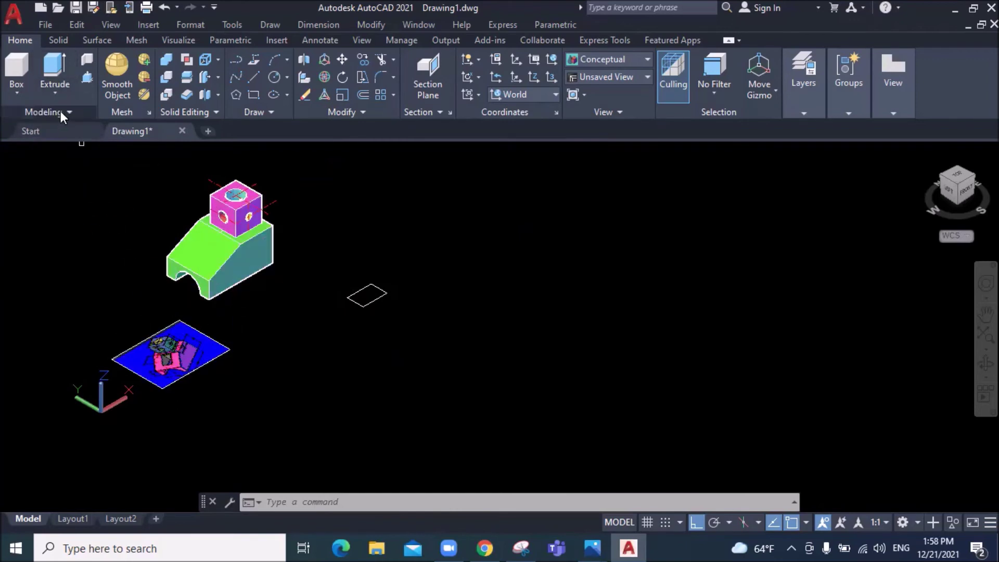
pyautogui.click(371, 306)
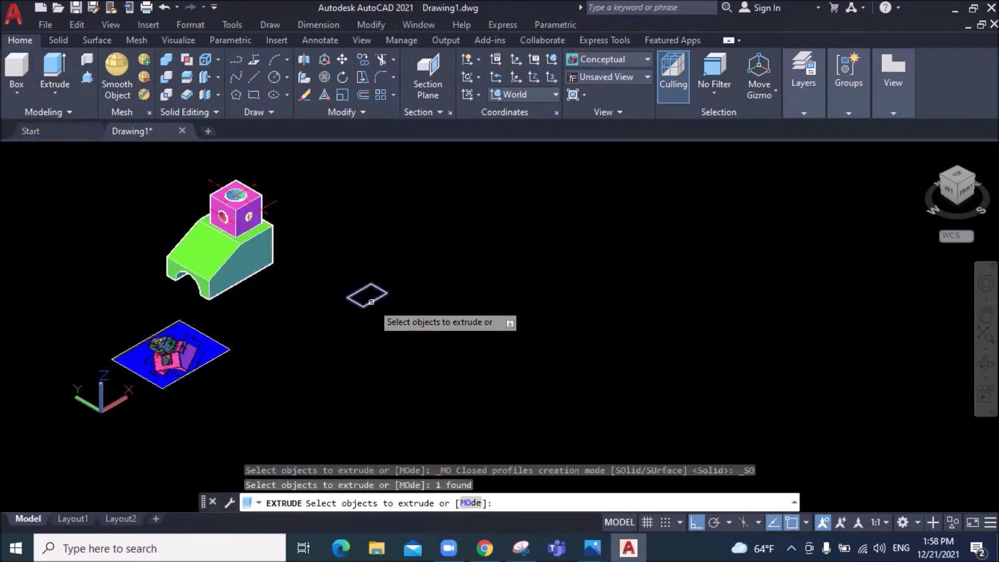
pyautogui.press('Return')
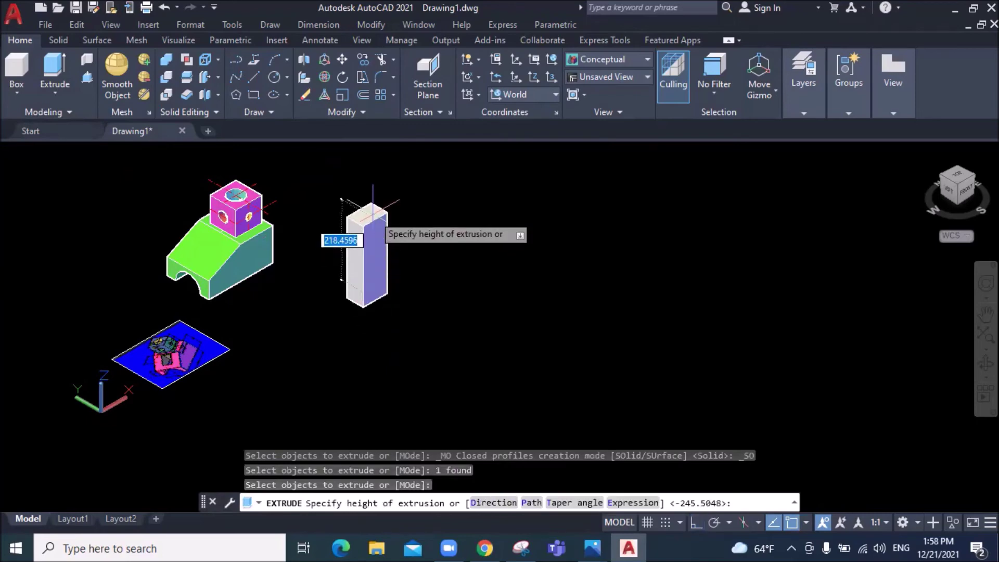
pyautogui.click(372, 206)
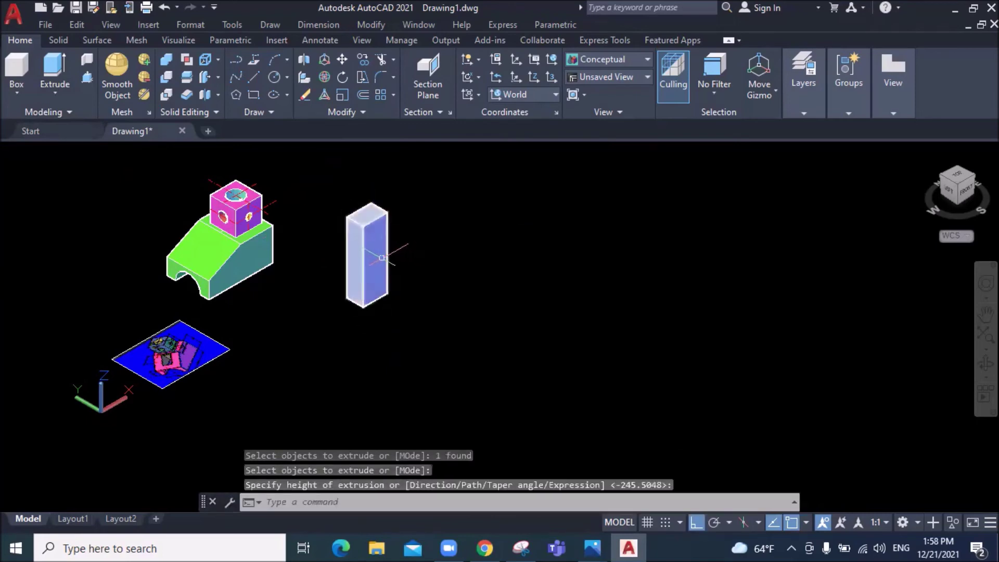
# Change the box's colour to yellow in Quick Properties
pyautogui.click(376, 258)
pyautogui.click(529, 172)
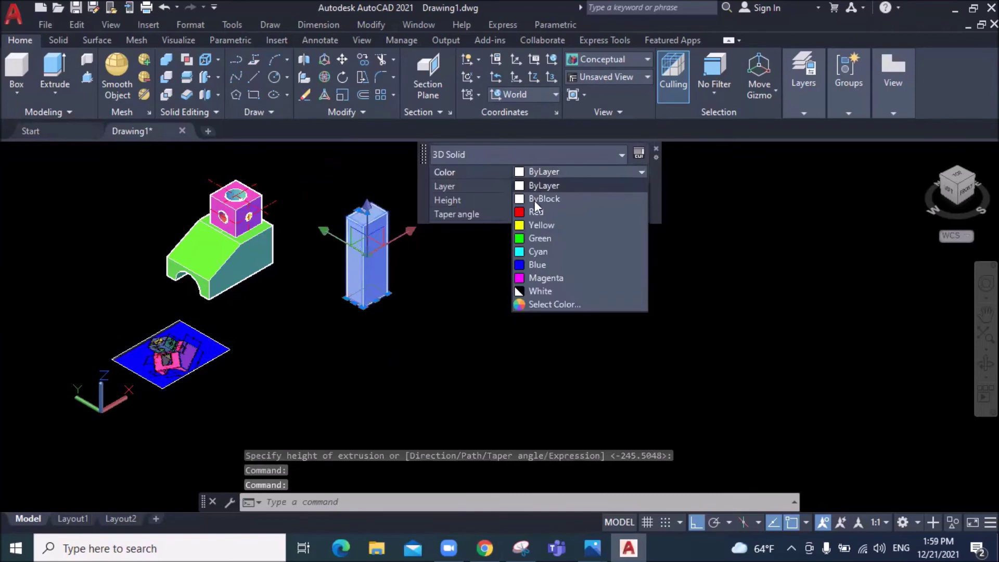
pyautogui.click(541, 264)
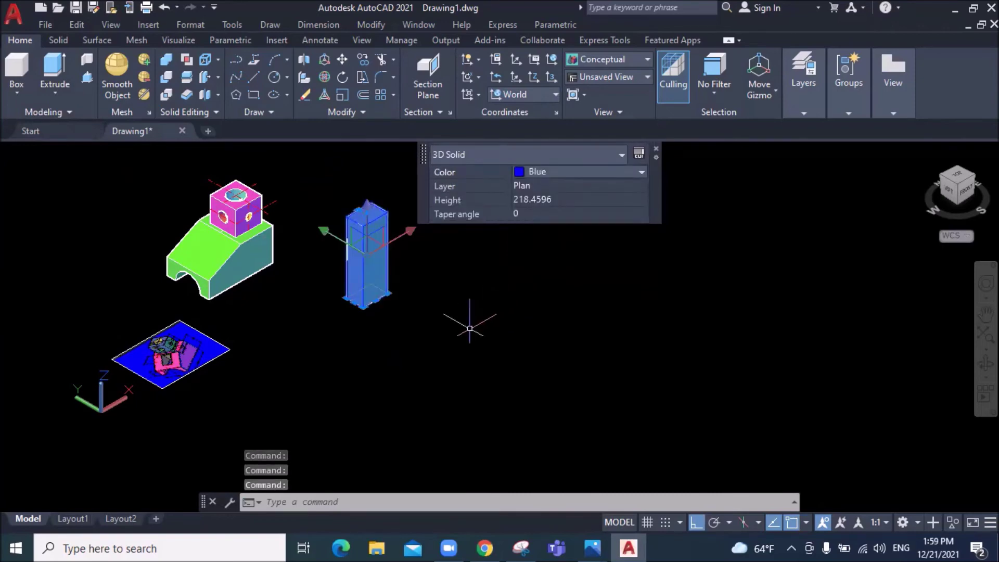
pyautogui.scroll(3, 193, 285)
pyautogui.scroll(3, 193, 286)
pyautogui.scroll(-10, 229, 263)
pyautogui.scroll(3, 236, 264)
pyautogui.scroll(2, 236, 264)
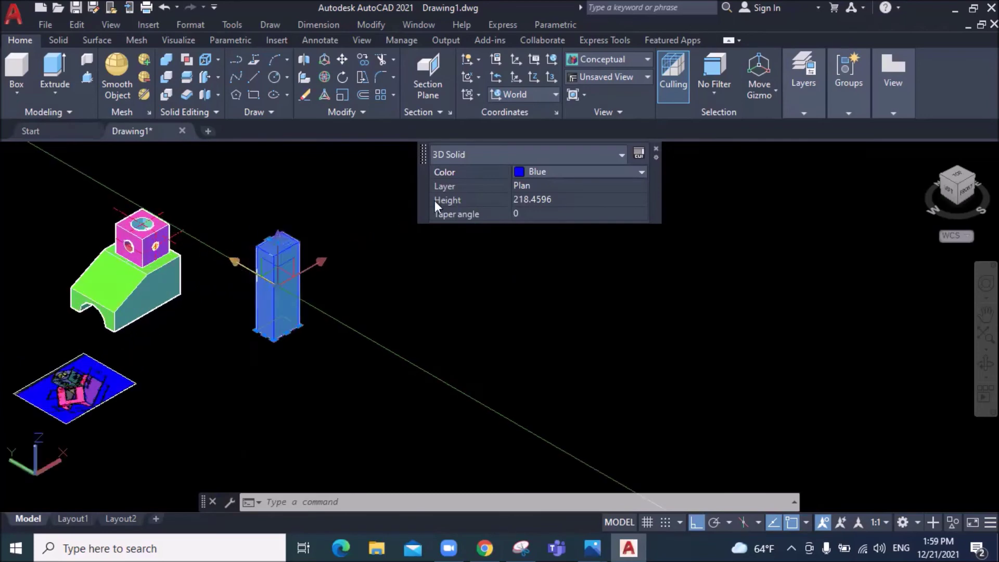
pyautogui.click(561, 174)
pyautogui.click(536, 211)
pyautogui.press('Escape')
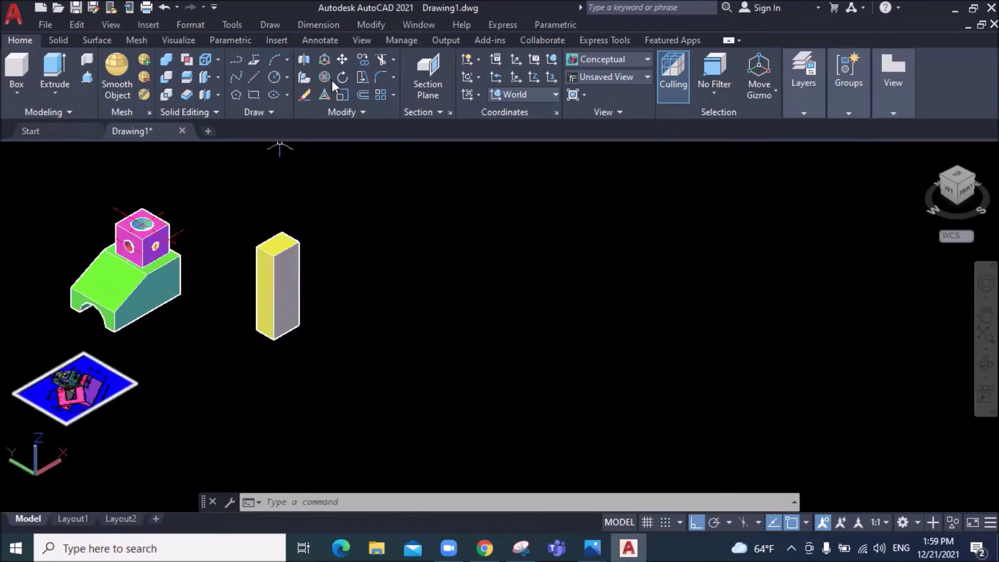
pyautogui.scroll(3, 134, 335)
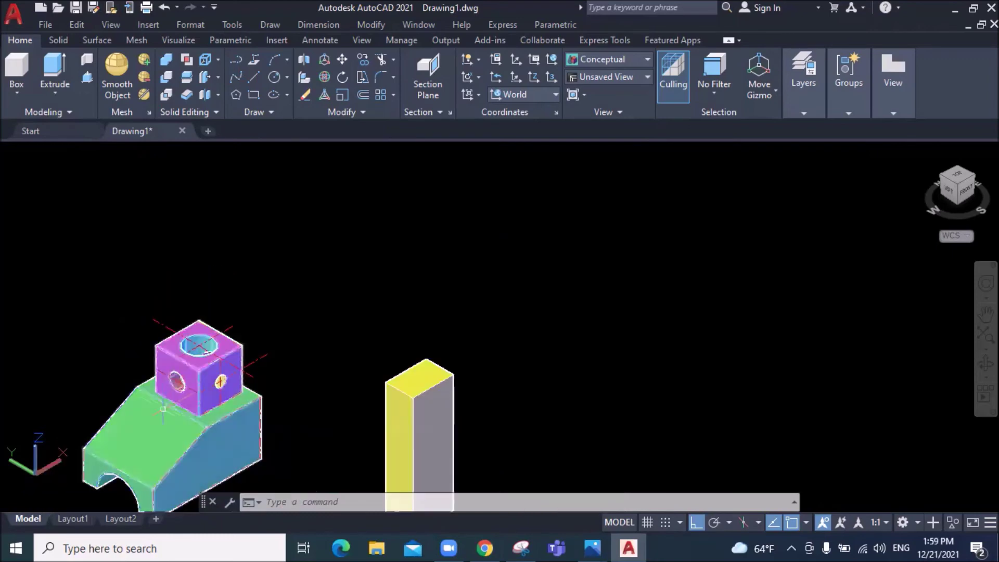
pyautogui.scroll(1, 169, 406)
pyautogui.scroll(2, 169, 406)
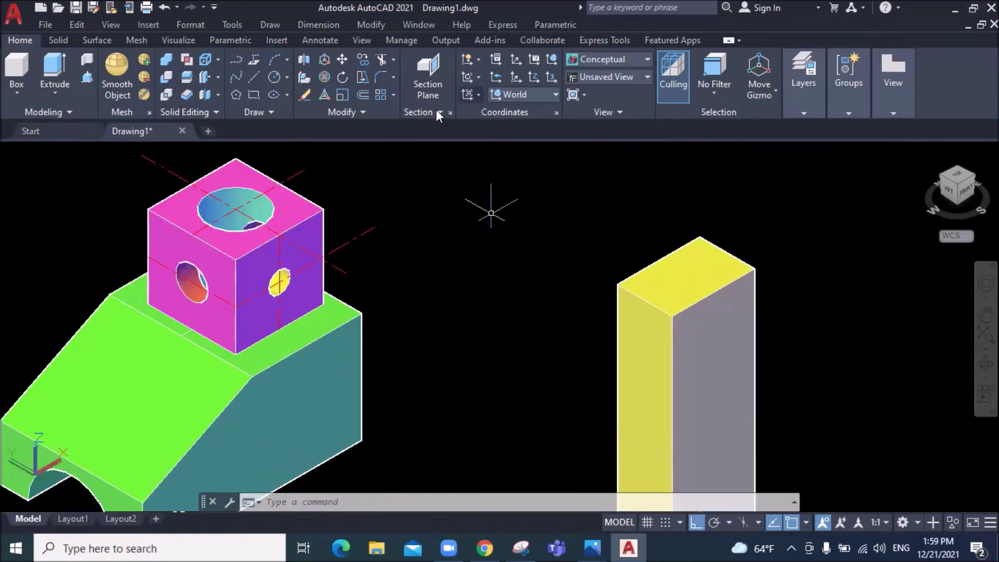
# Move the tall yellow box down into the sloped green base at the slot position
pyautogui.click(341, 59)
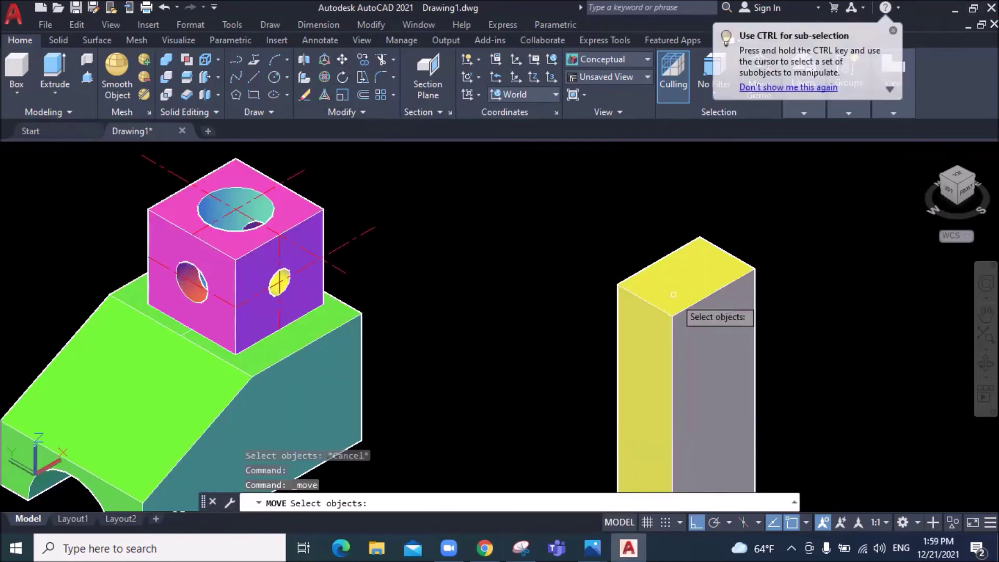
pyautogui.click(676, 301)
pyautogui.press('Return')
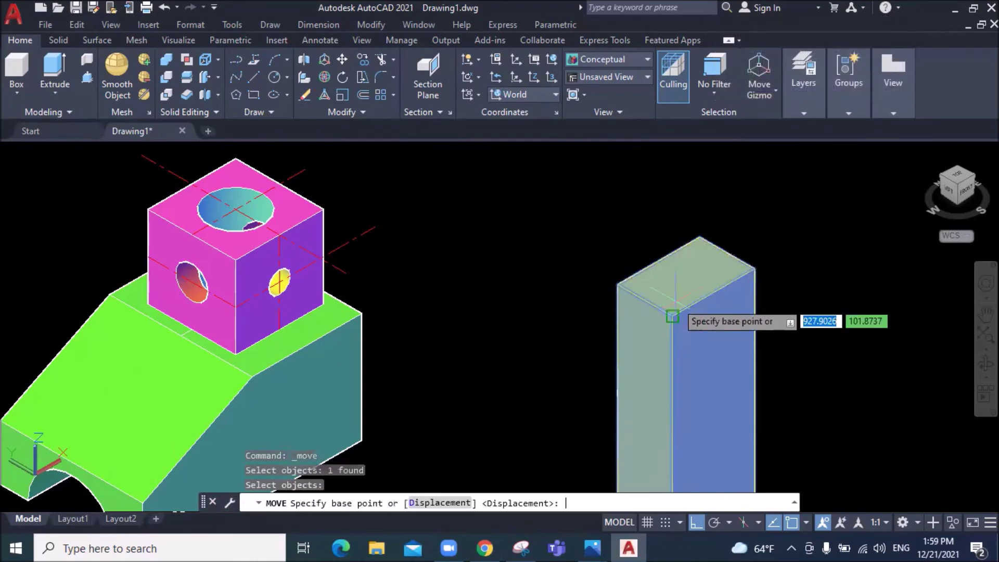
pyautogui.click(727, 251)
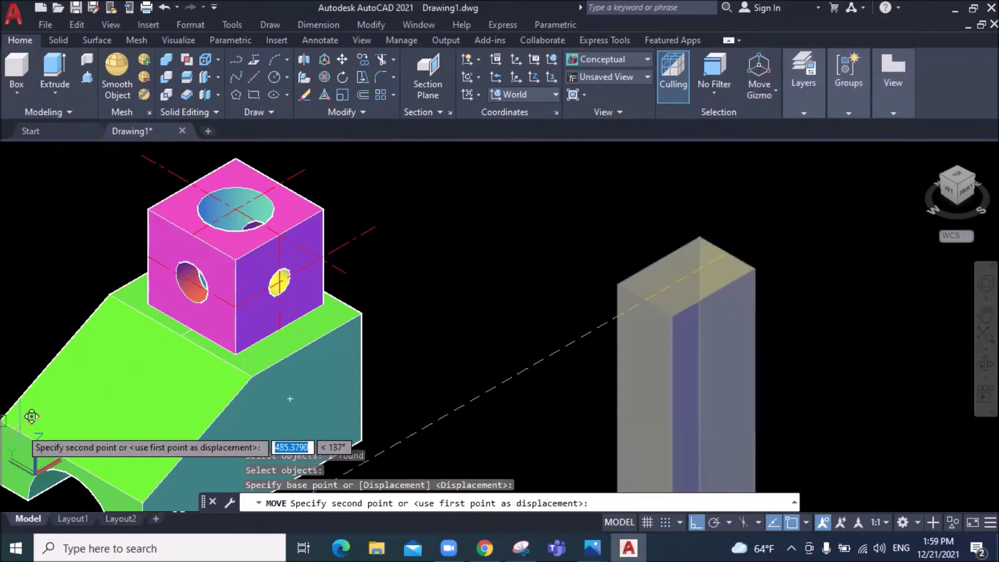
pyautogui.scroll(3, 114, 352)
pyautogui.scroll(2, 113, 353)
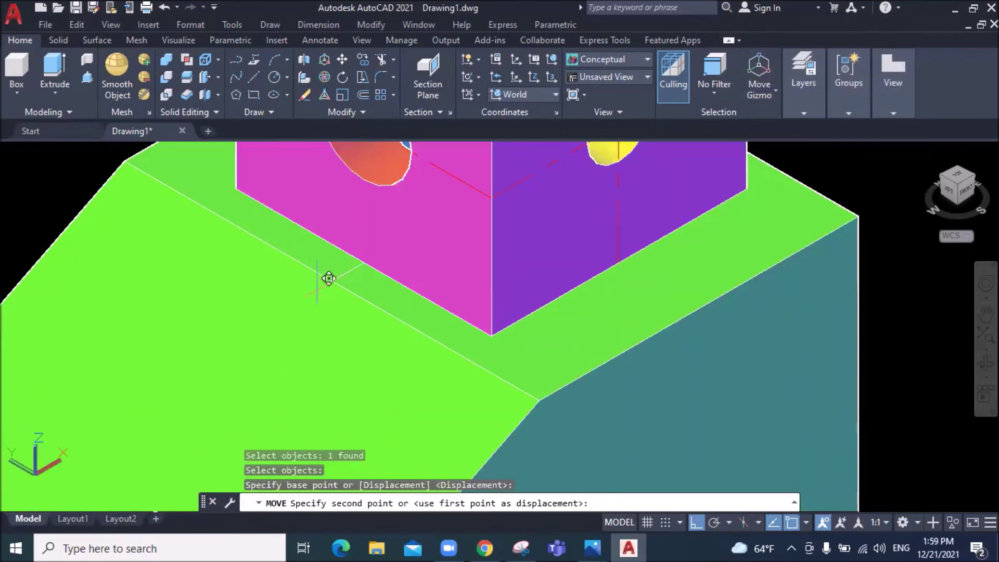
pyautogui.click(332, 280)
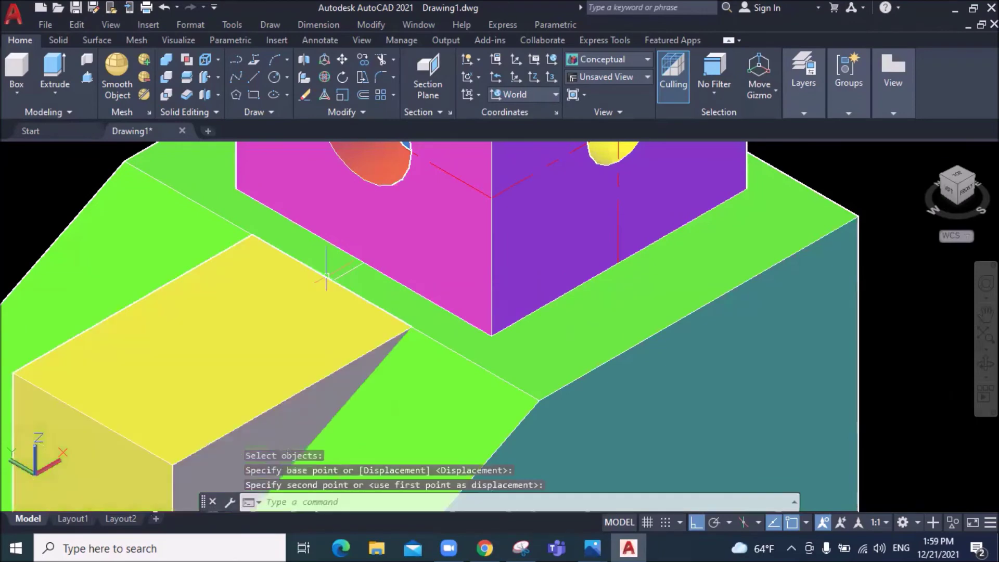
pyautogui.scroll(-4, 267, 373)
pyautogui.scroll(-4, 267, 373)
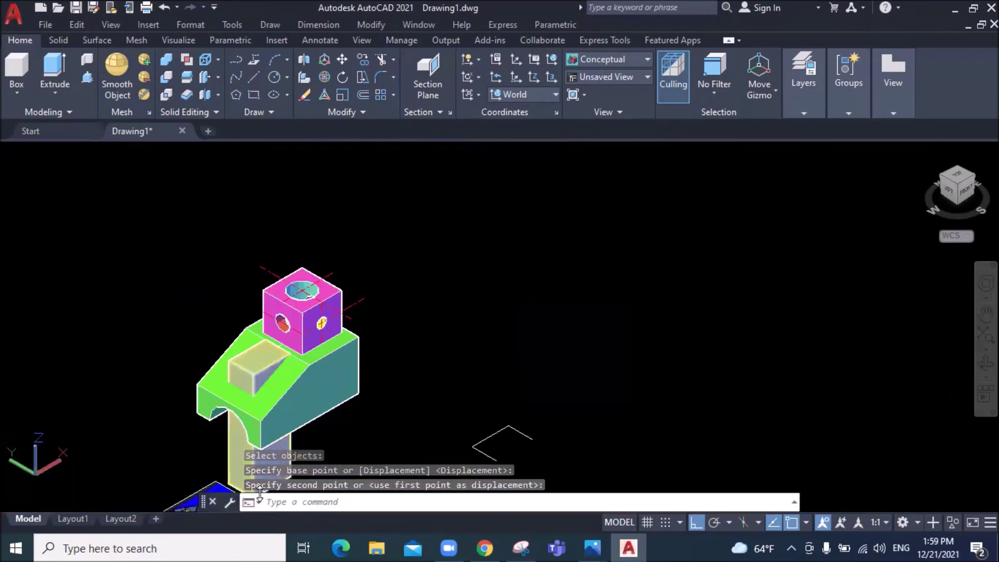
pyautogui.scroll(2, 260, 461)
pyautogui.scroll(-3, 260, 461)
pyautogui.scroll(3, 173, 461)
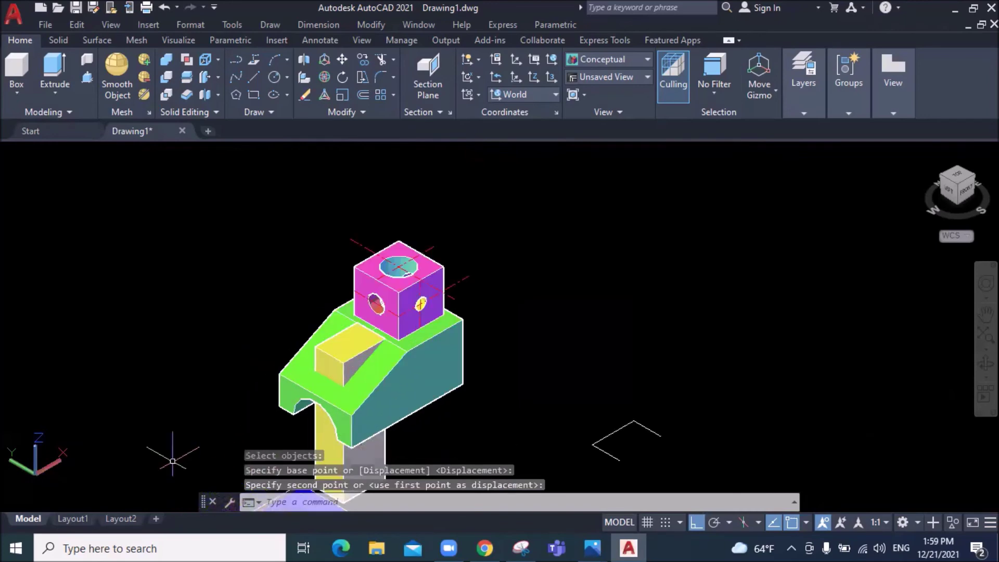
pyautogui.scroll(1, 172, 461)
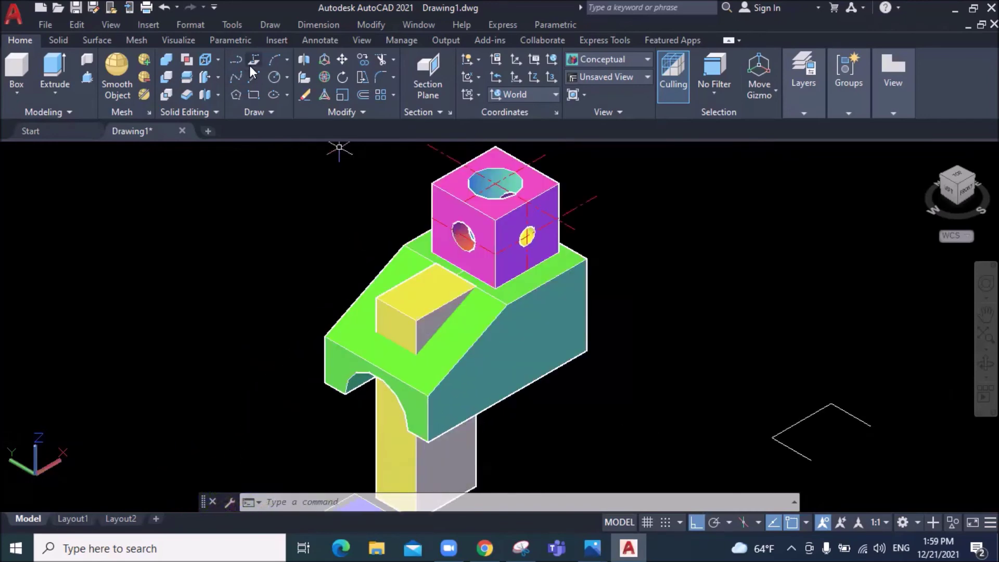
# Subtract the yellow box from the green base to leave a rectangular slot
pyautogui.click(167, 76)
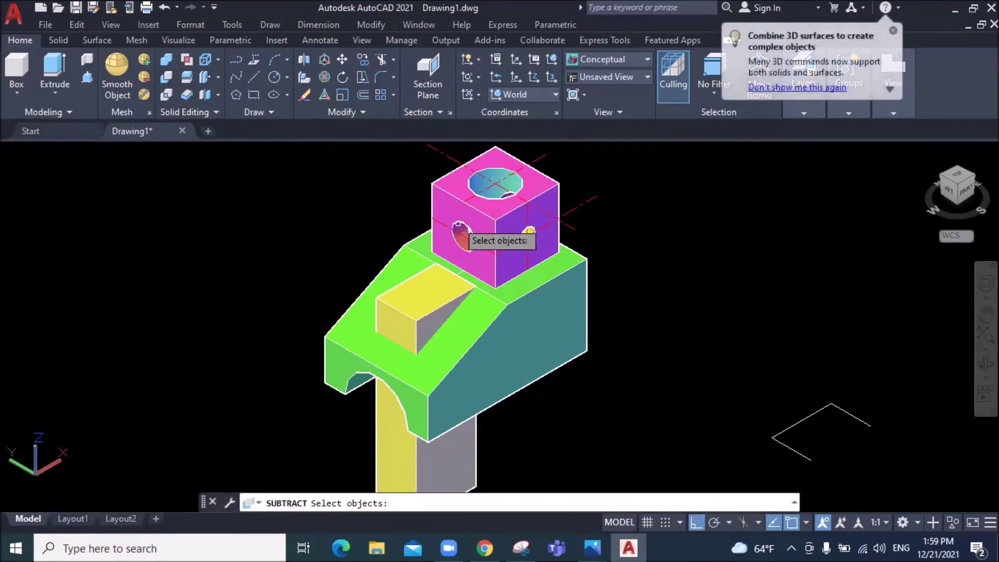
pyautogui.click(497, 285)
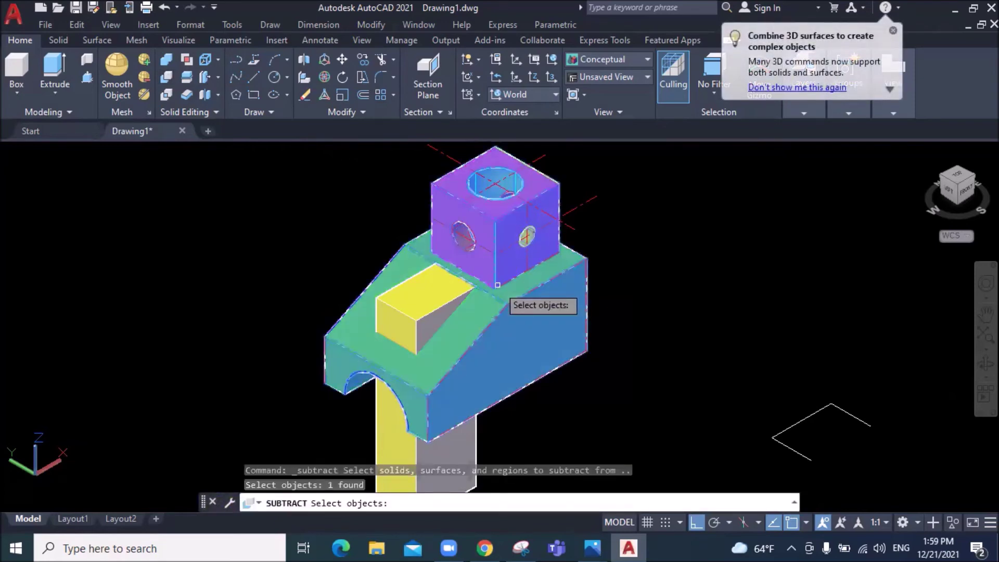
pyautogui.press('Return')
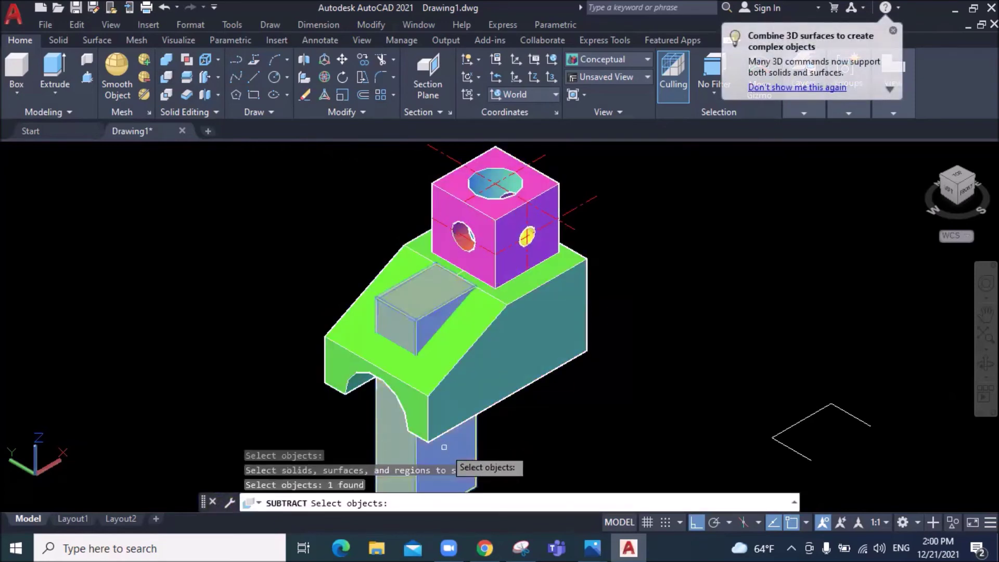
pyautogui.press('Return')
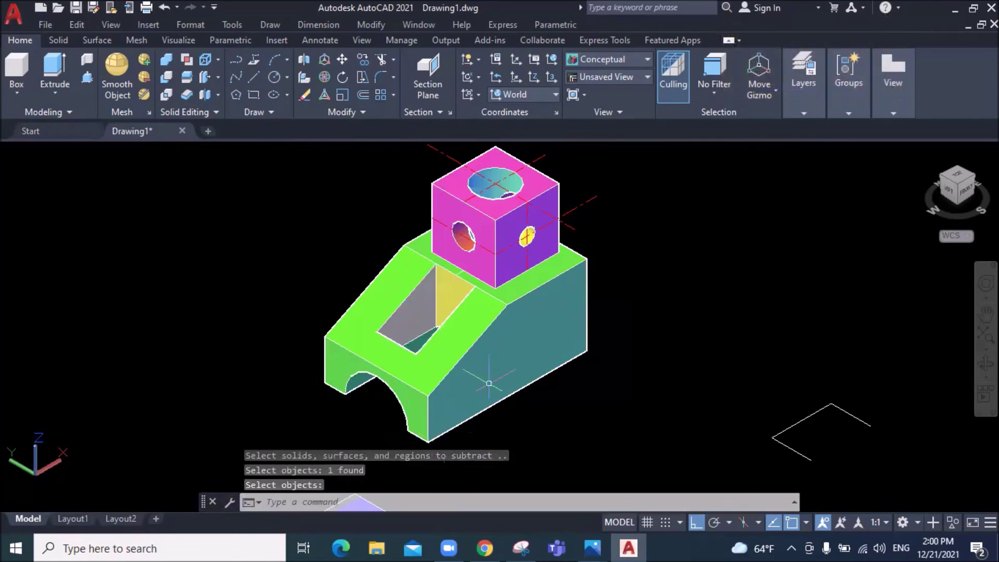
pyautogui.scroll(-1, 494, 370)
pyautogui.scroll(3, 449, 439)
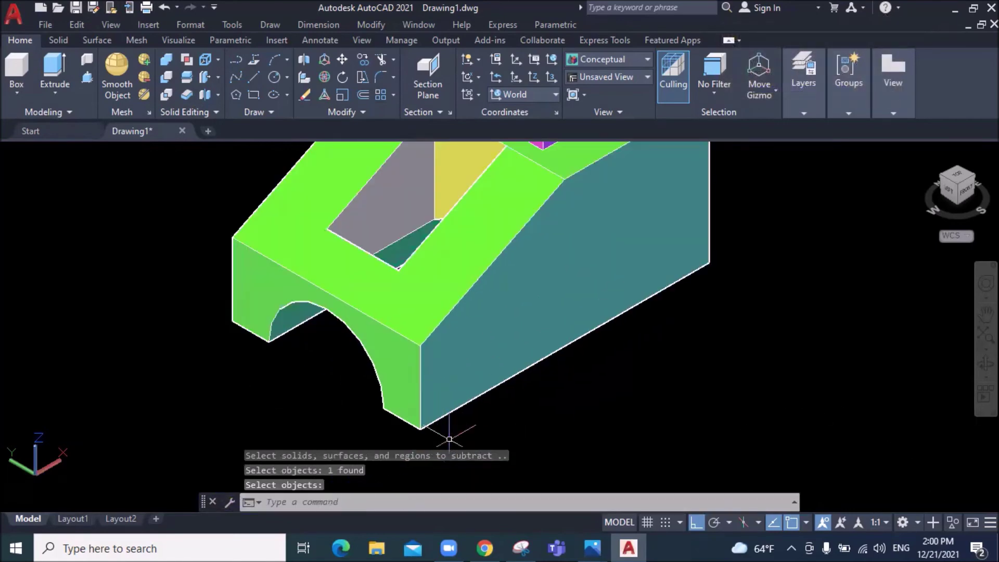
pyautogui.scroll(2, 447, 429)
# Draw centre lines through the arch of the base
pyautogui.moveTo(40, 224); pyautogui.dragTo(0, 128, button='middle')
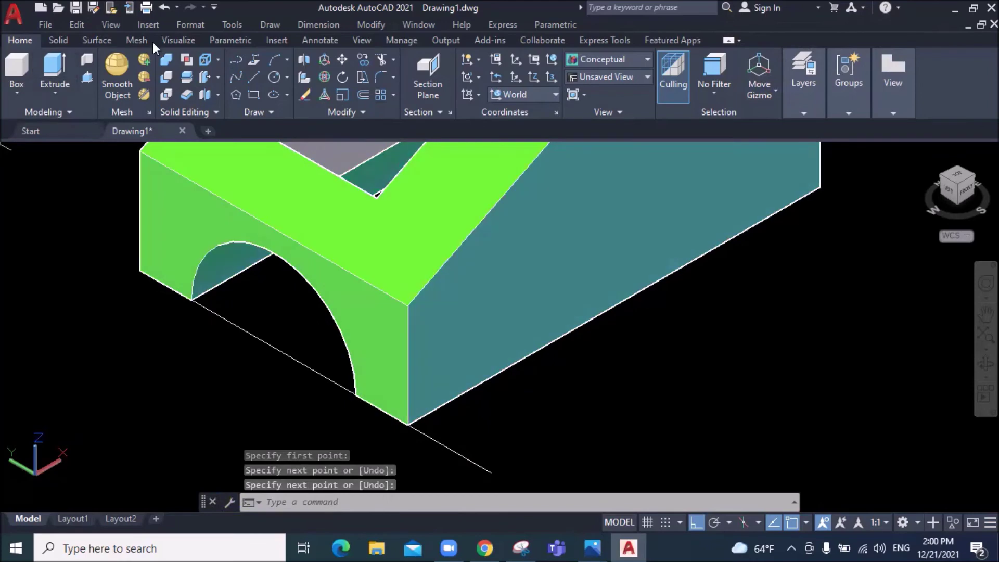
pyautogui.click(254, 77)
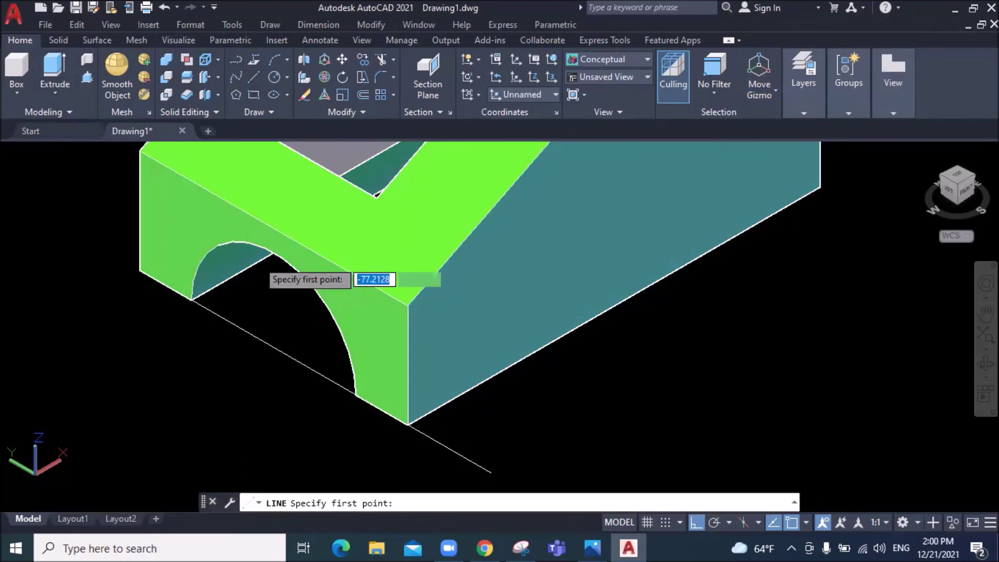
pyautogui.click(275, 341)
pyautogui.rightClick(278, 252)
pyautogui.click(335, 259)
# Put the new lines on the dashed centre-line layer
pyautogui.click(320, 281)
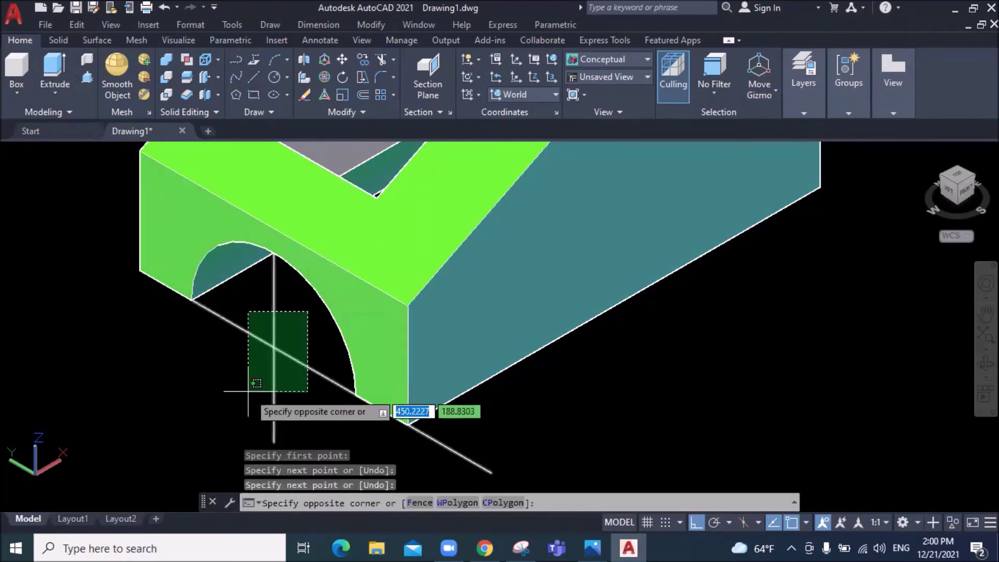
pyautogui.click(245, 403)
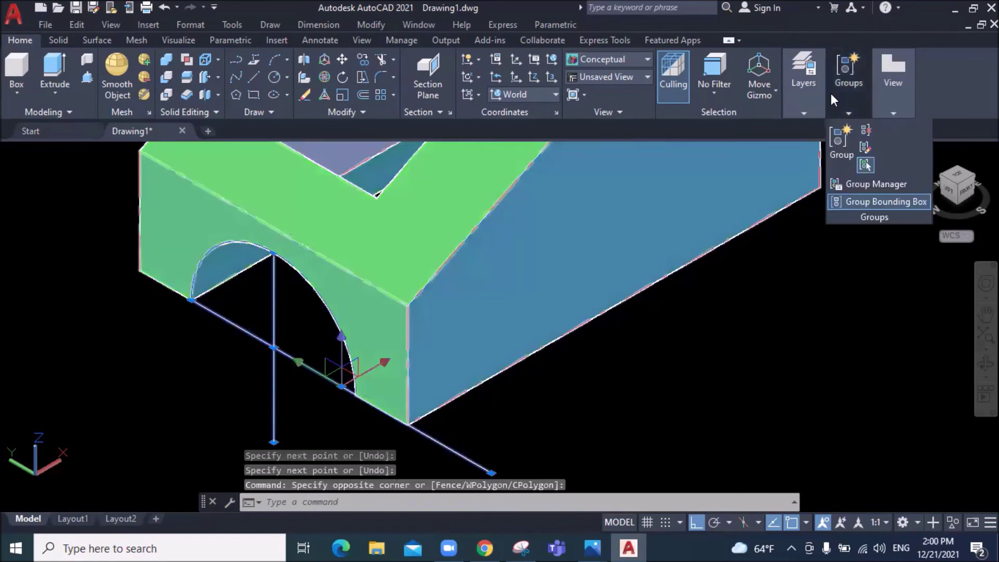
pyautogui.click(916, 128)
pyautogui.click(906, 156)
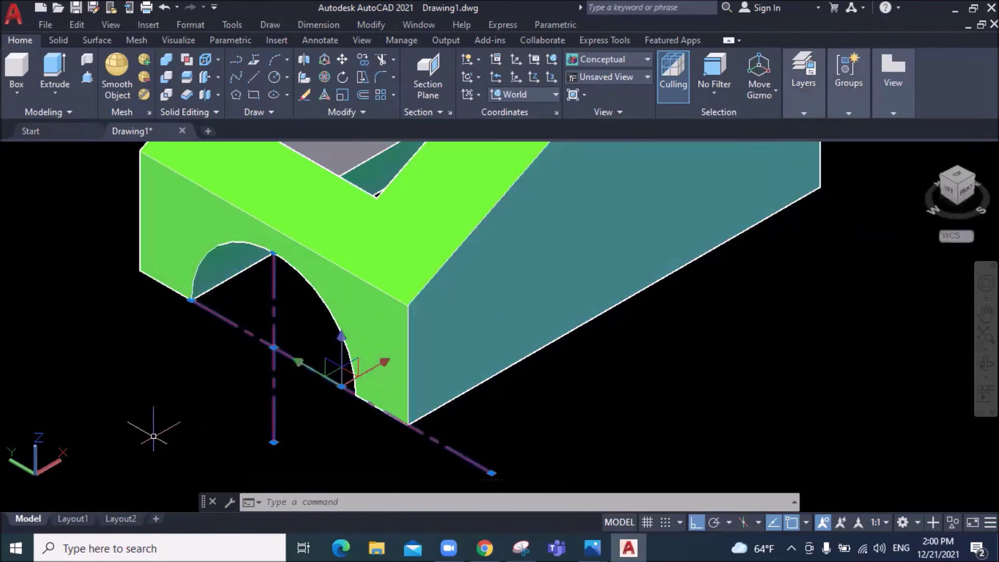
pyautogui.press('Escape')
pyautogui.press('Escape')
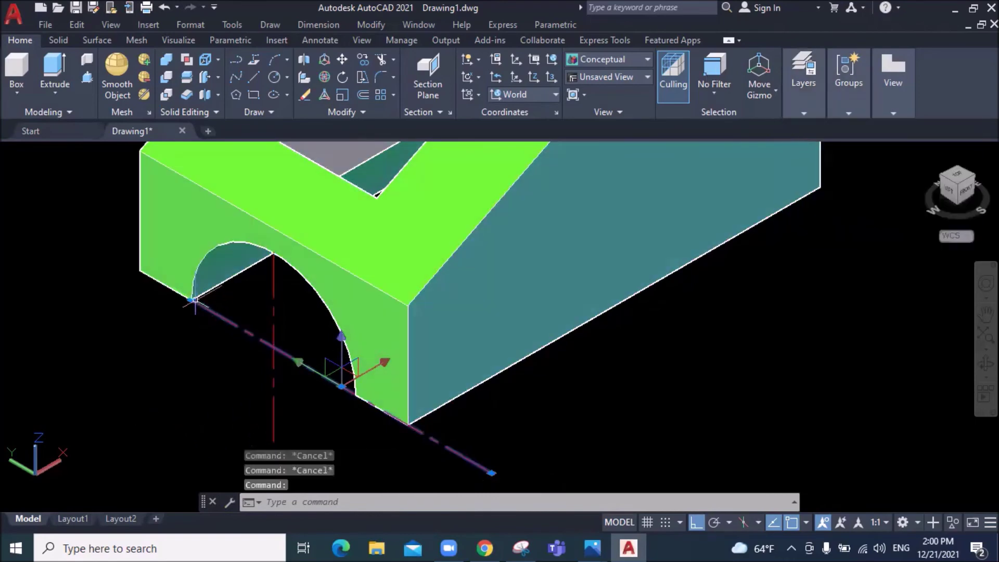
pyautogui.click(192, 300)
pyautogui.press('Escape')
pyautogui.press('Escape')
pyautogui.scroll(-2, 67, 281)
pyautogui.scroll(-2, 73, 286)
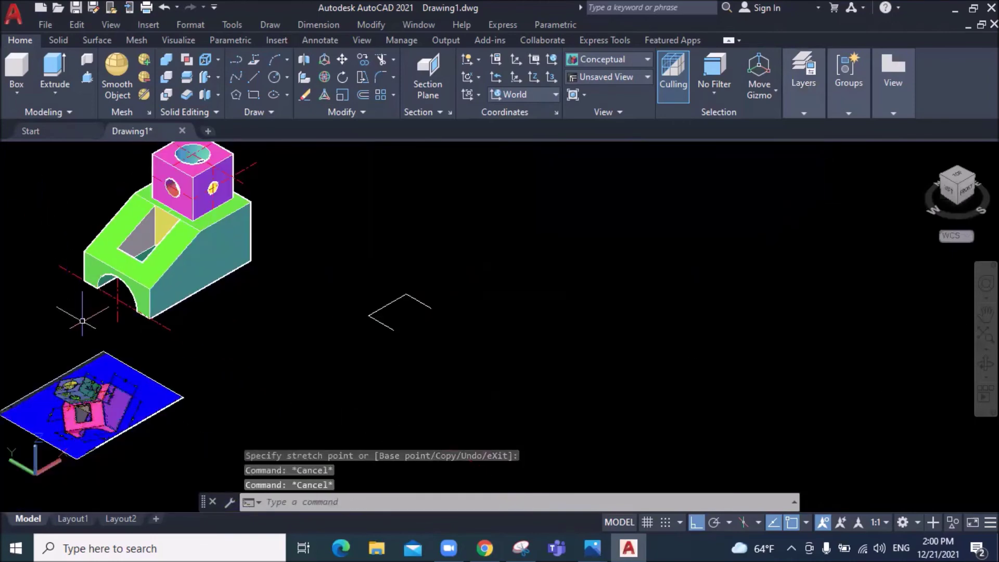
pyautogui.scroll(2, 82, 321)
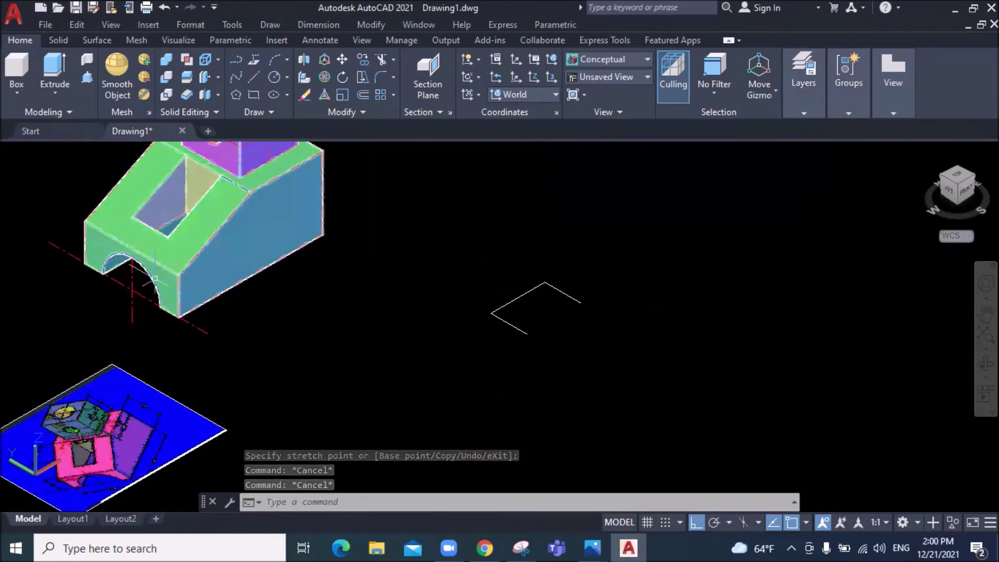
pyautogui.scroll(-2, 113, 274)
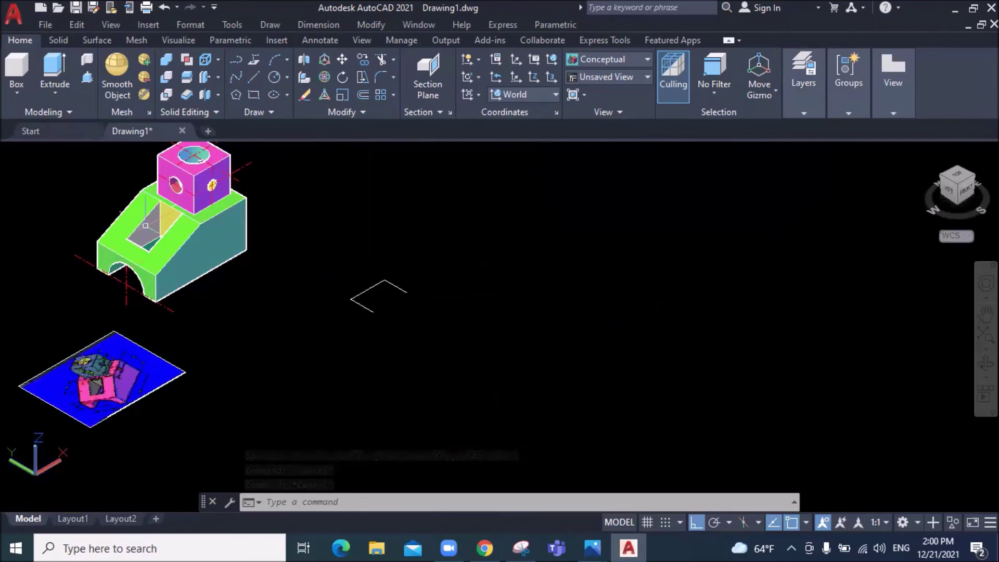
# Delete the stray outline left beside the bracket
pyautogui.click(144, 230)
pyautogui.scroll(2, 212, 186)
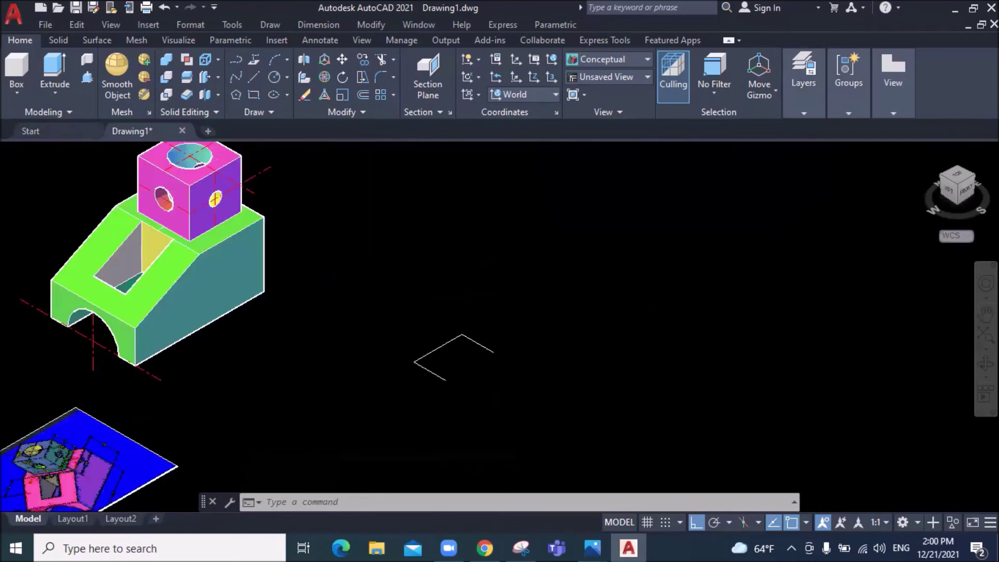
pyautogui.scroll(-2, 216, 198)
pyautogui.scroll(-1, 216, 192)
pyautogui.scroll(3, 215, 172)
pyautogui.click(458, 307)
pyautogui.click(370, 390)
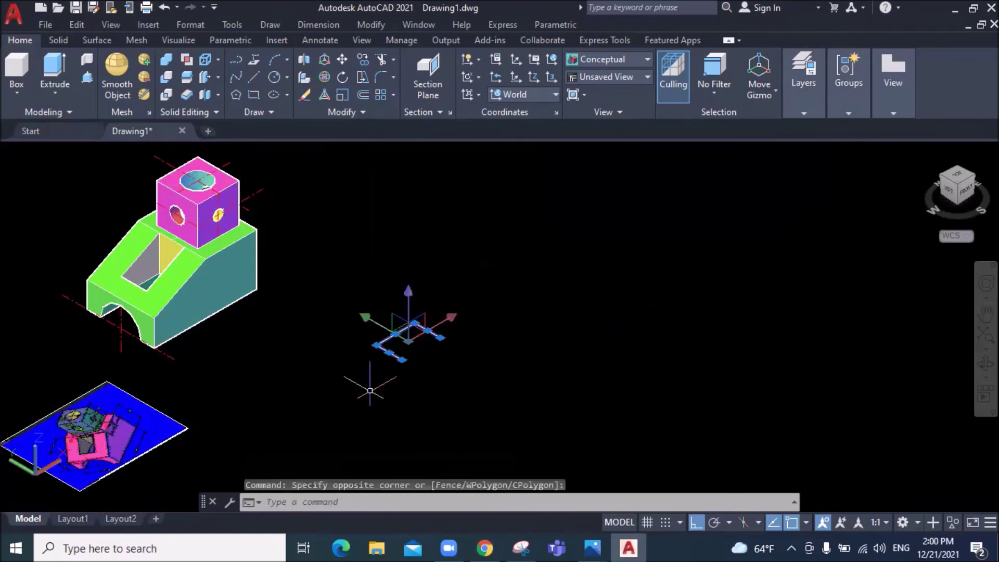
pyautogui.press('Delete')
pyautogui.scroll(-2, 281, 312)
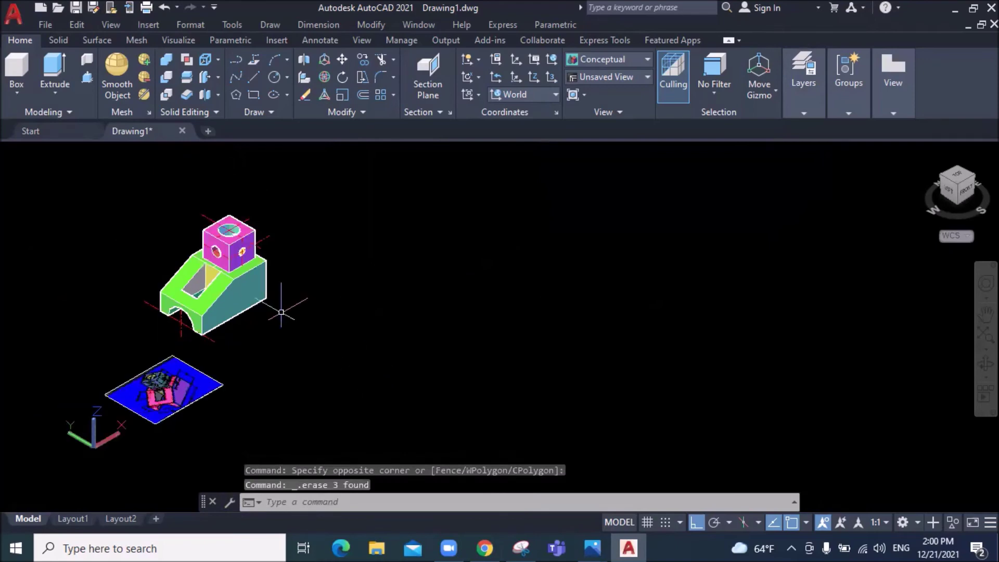
pyautogui.scroll(1, 297, 205)
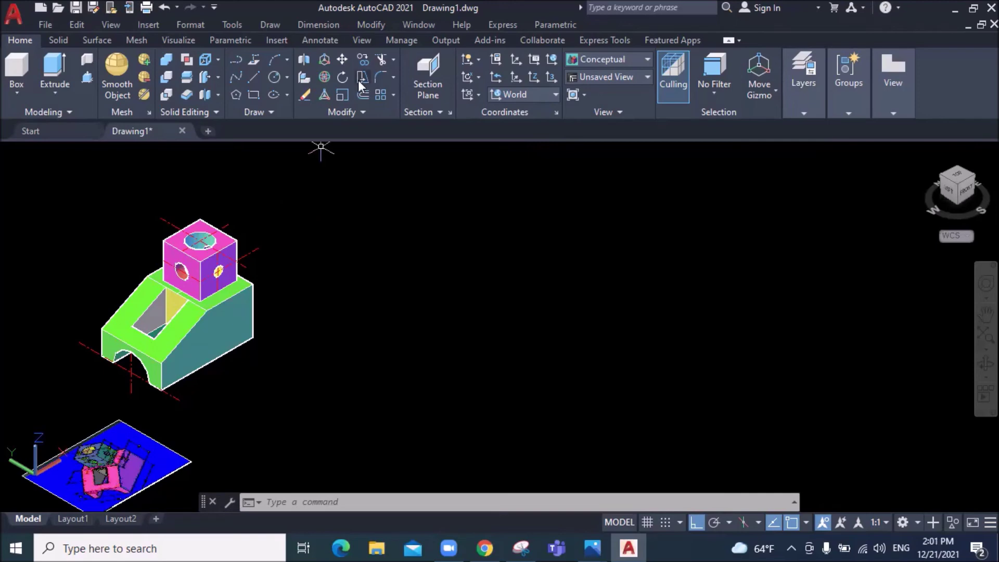
pyautogui.scroll(3, 122, 320)
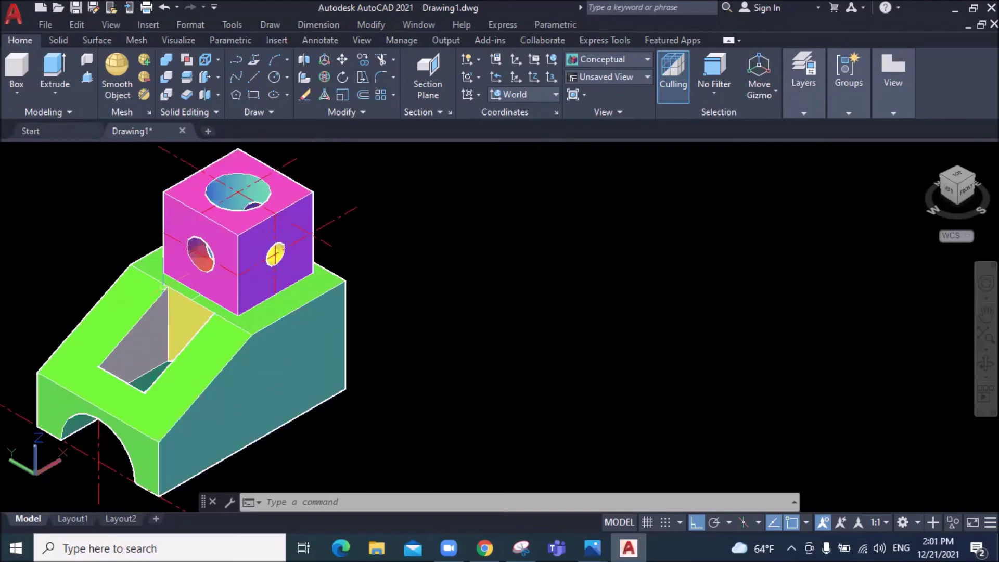
pyautogui.scroll(-4, 125, 319)
pyautogui.scroll(2, 112, 296)
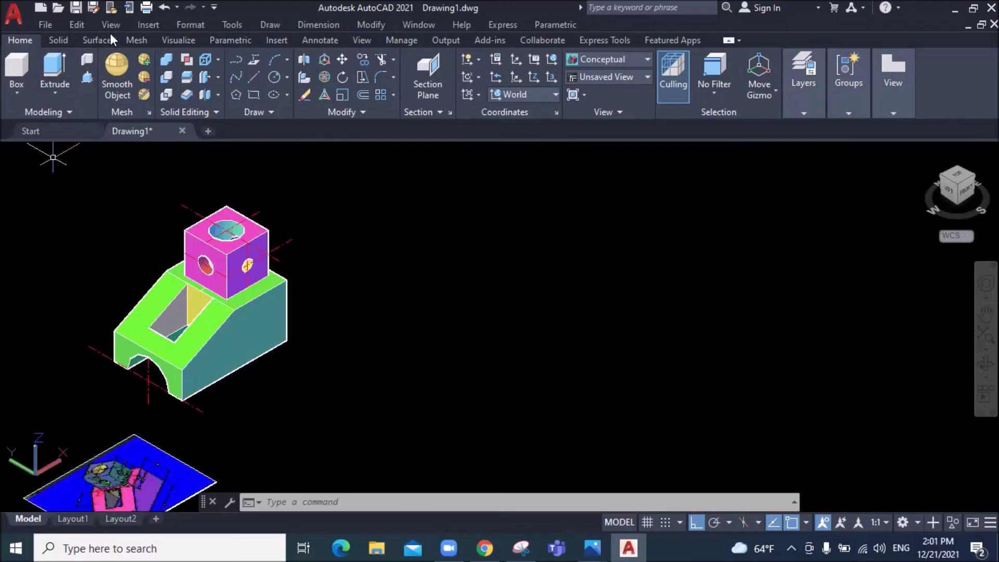
# Copy the whole bracket from a base point at its arch to a spot on its right
pyautogui.click(361, 60)
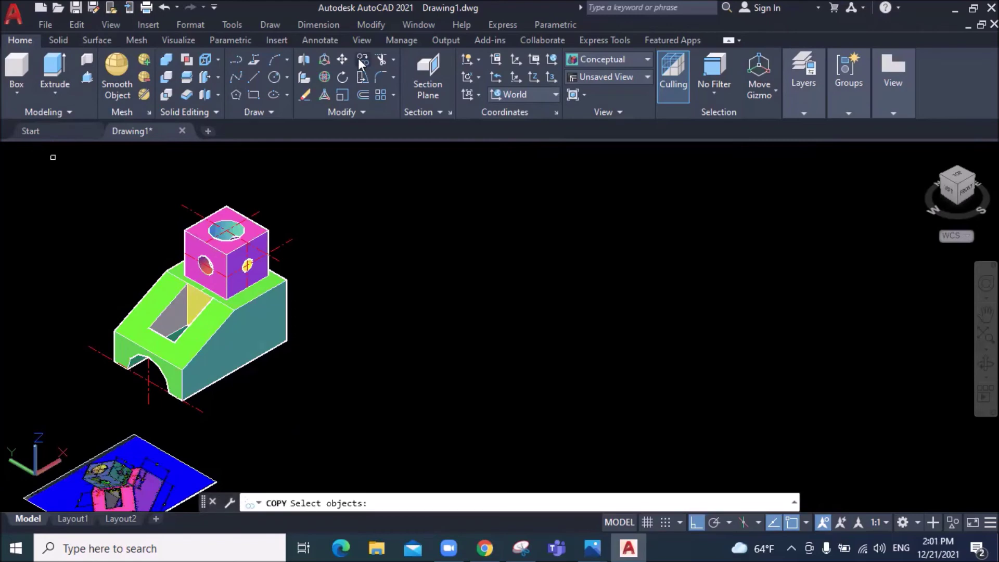
pyautogui.click(349, 171)
pyautogui.click(65, 419)
pyautogui.press('Return')
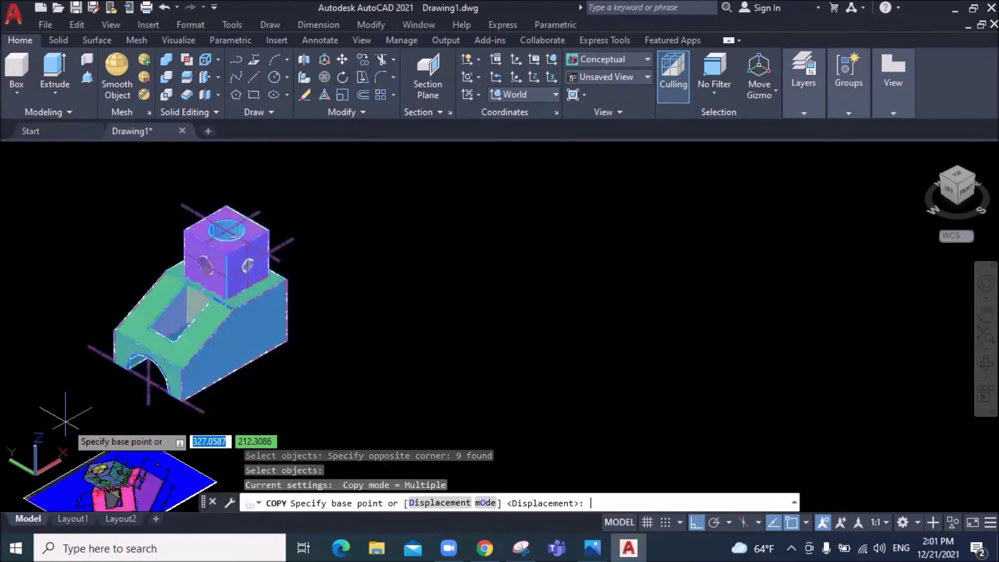
pyautogui.click(149, 379)
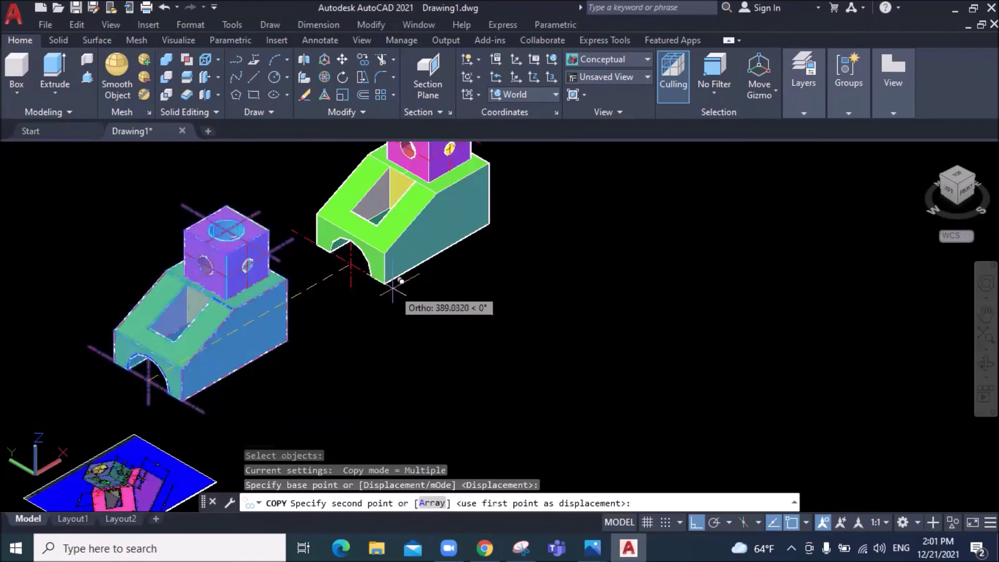
pyautogui.click(481, 283)
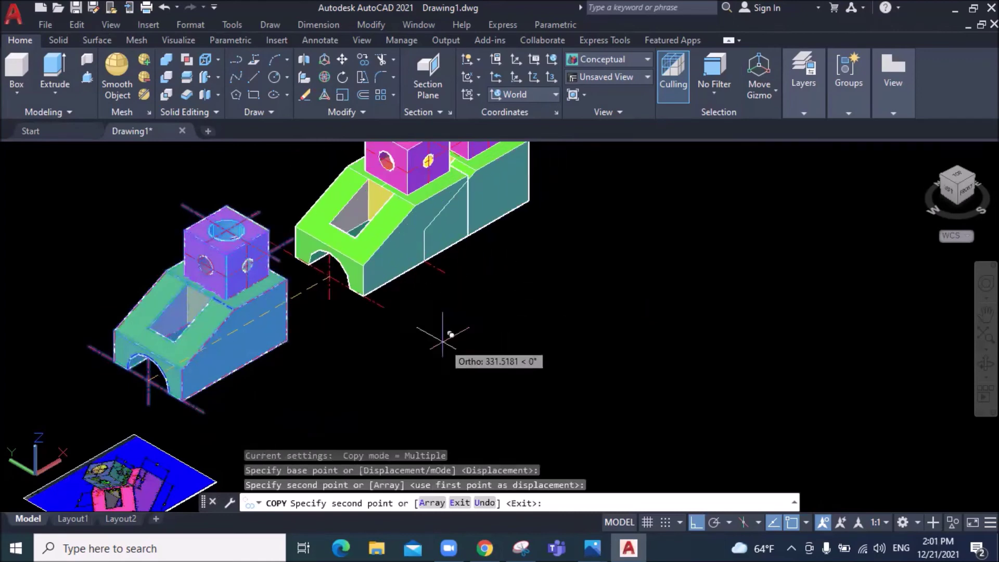
pyautogui.press('Escape')
pyautogui.scroll(-4, 398, 369)
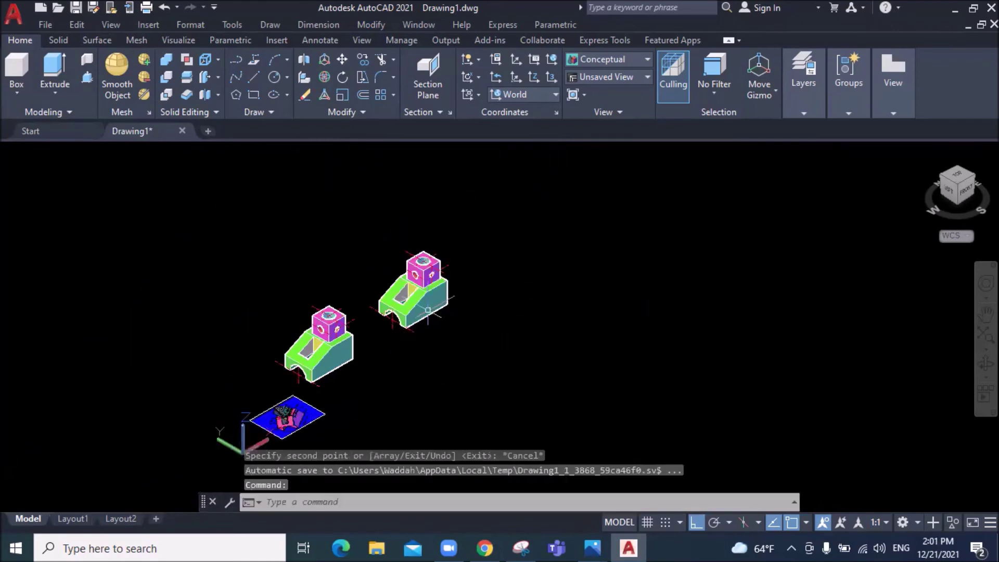
pyautogui.scroll(2, 428, 310)
pyautogui.scroll(3, 428, 309)
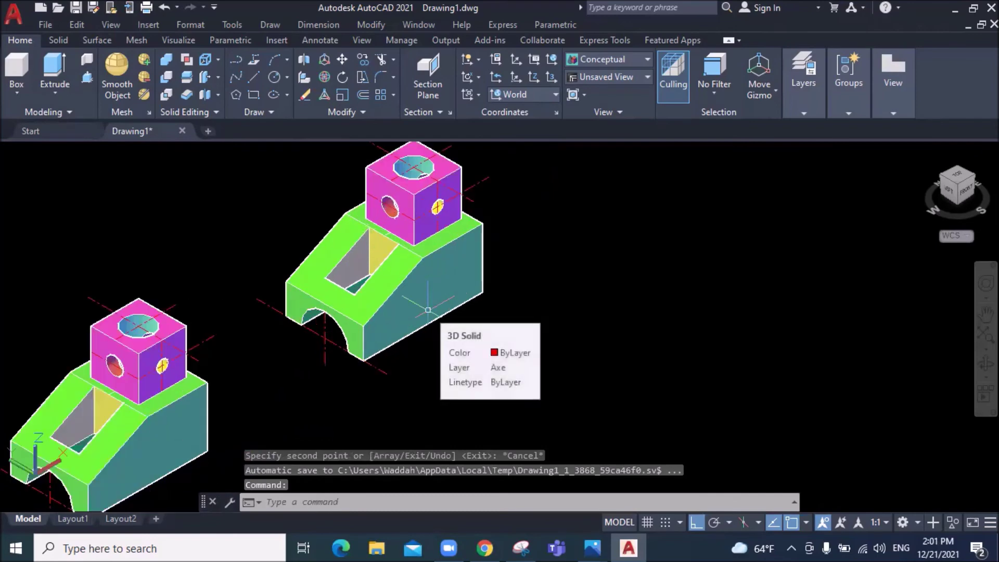
# Start a Slice with the copied bracket as the solid to cut
pyautogui.click(185, 78)
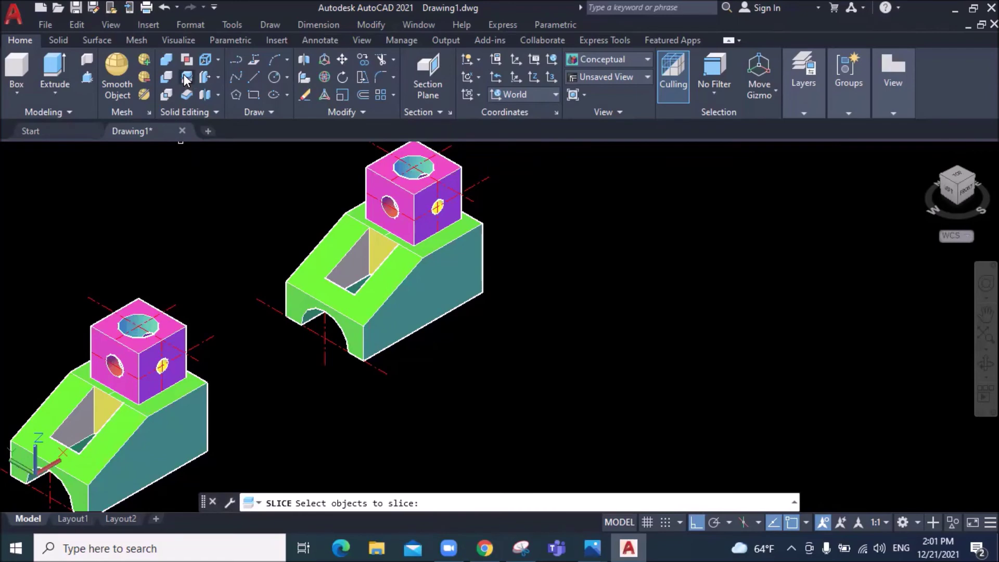
pyautogui.click(431, 223)
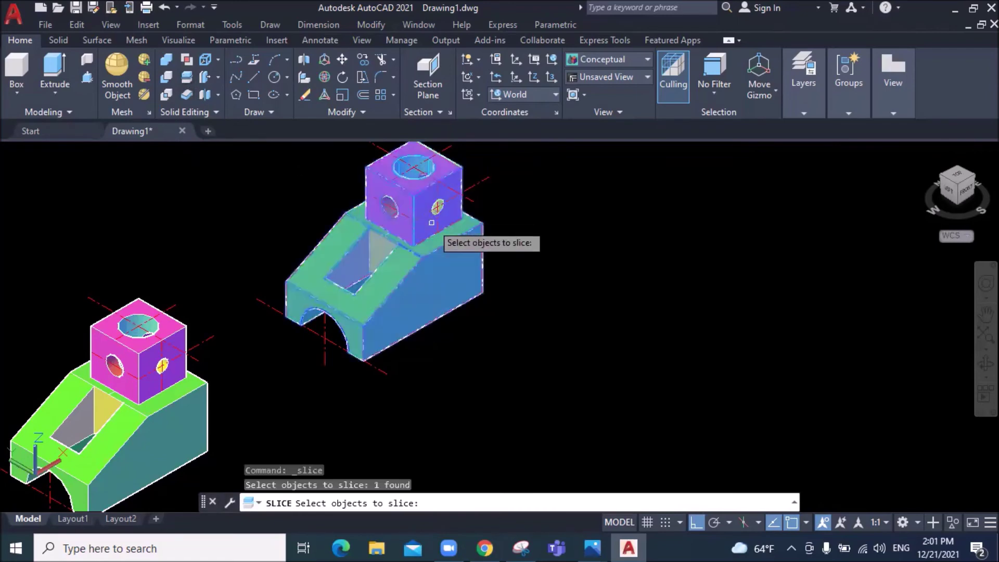
pyautogui.press('Return')
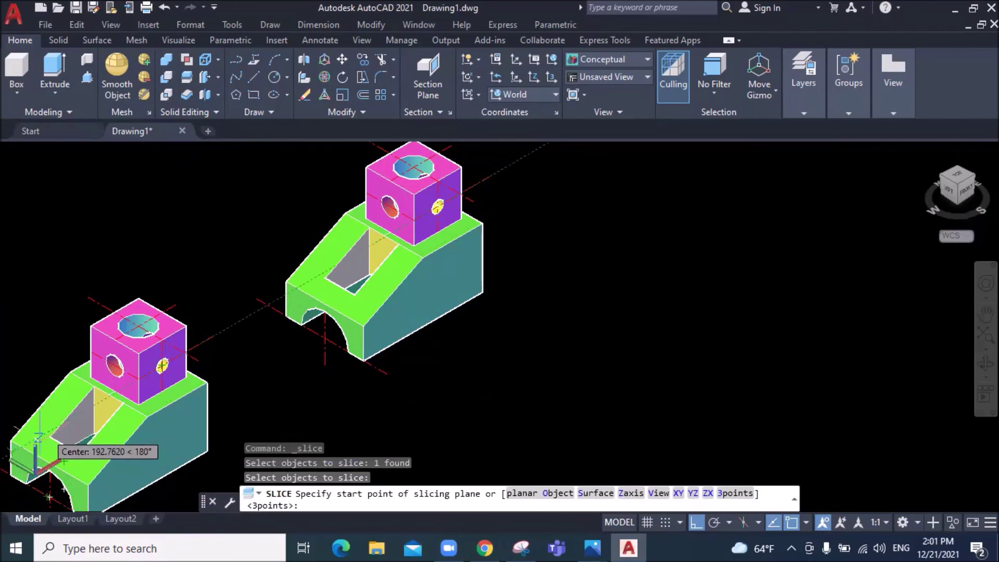
pyautogui.scroll(3, 36, 458)
pyautogui.scroll(-4, 11, 489)
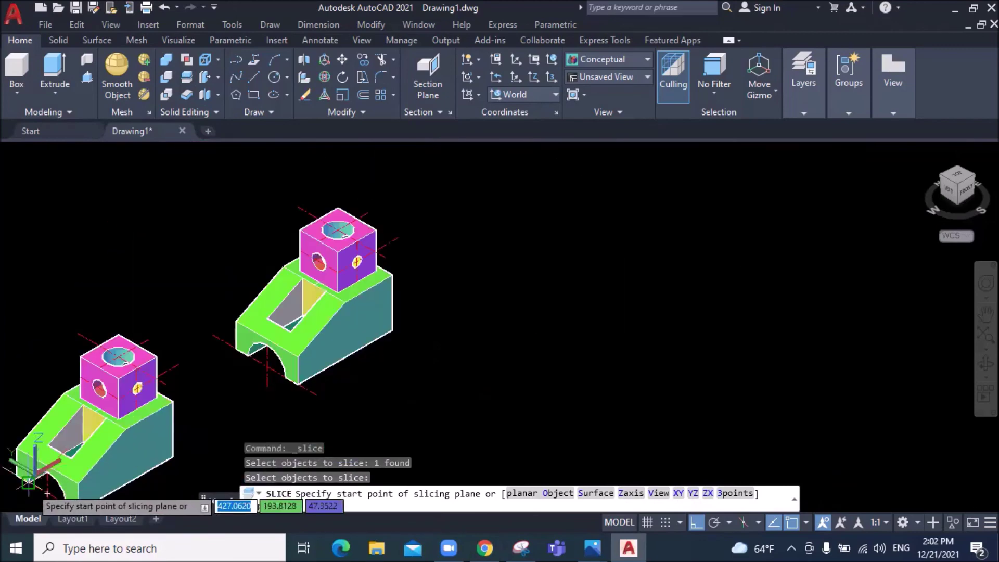
pyautogui.scroll(2, 29, 484)
pyautogui.scroll(2, 29, 482)
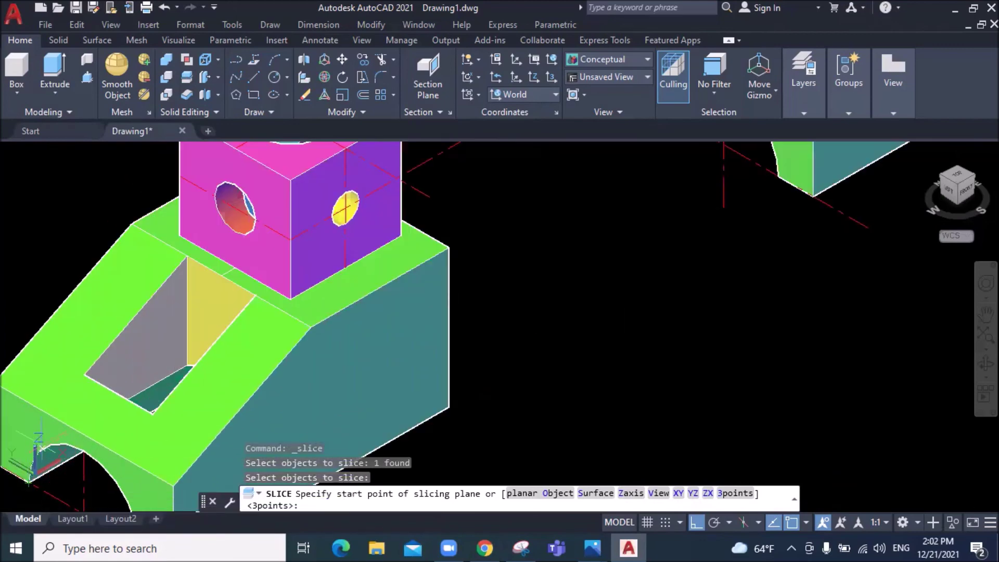
pyautogui.scroll(-3, 608, 241)
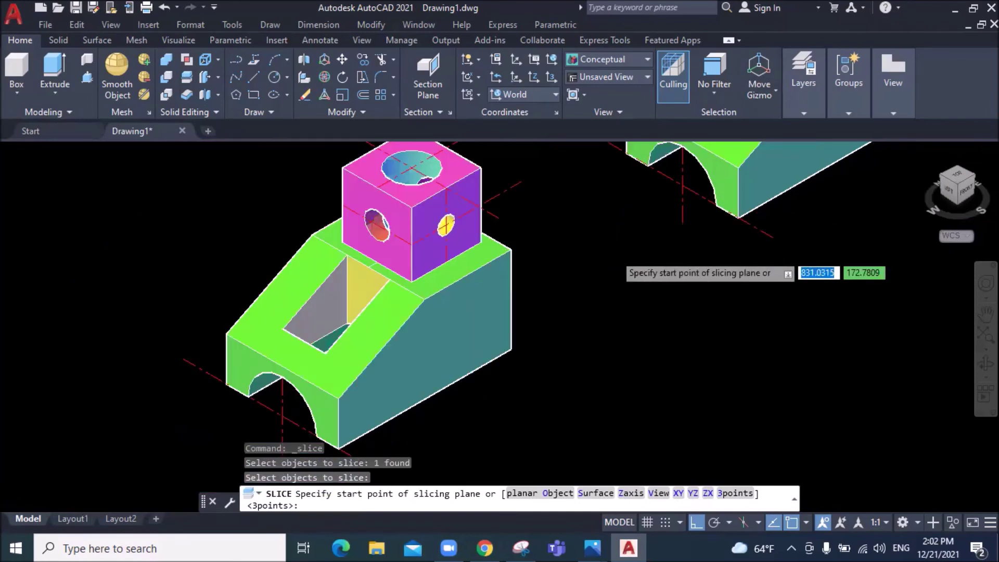
pyautogui.scroll(-2, 613, 249)
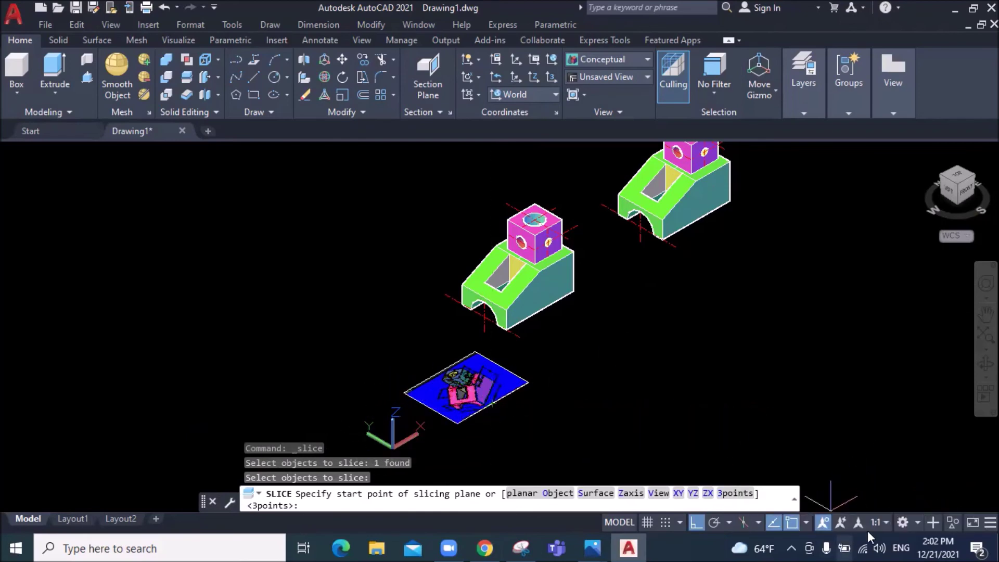
# Cut it along a ZX plane through the arch centre, keeping both halves
pyautogui.click(708, 493)
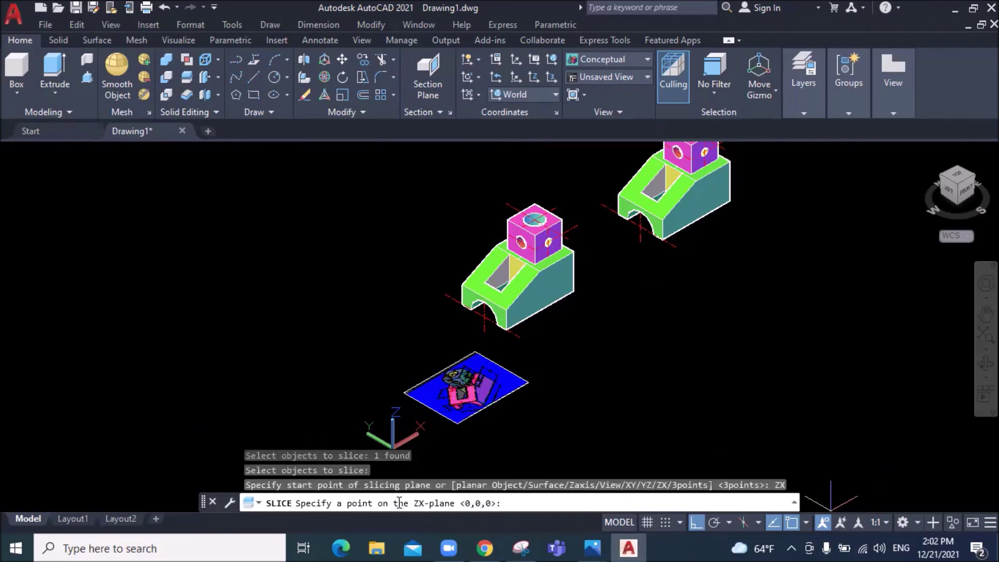
pyautogui.scroll(2, 619, 194)
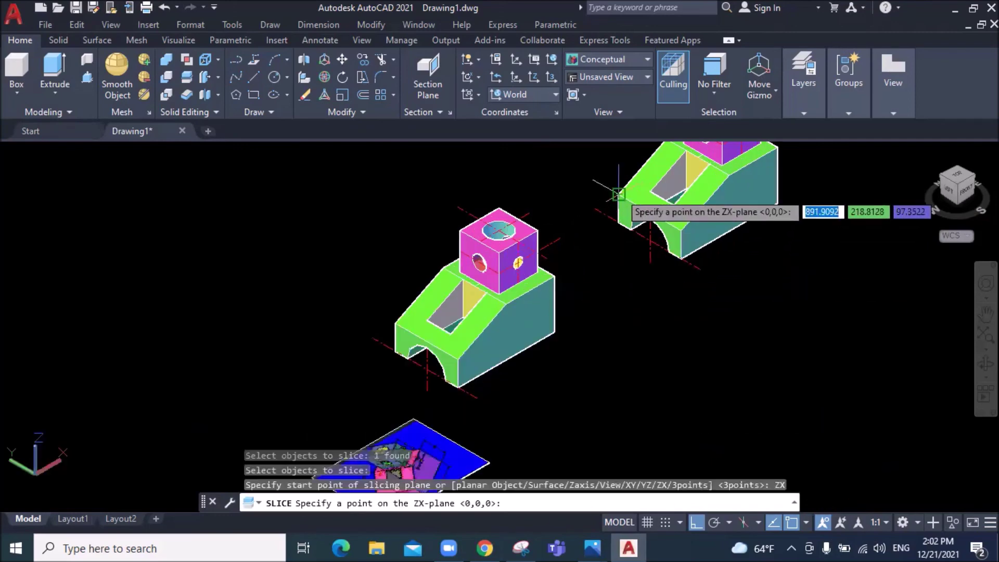
pyautogui.scroll(2, 619, 194)
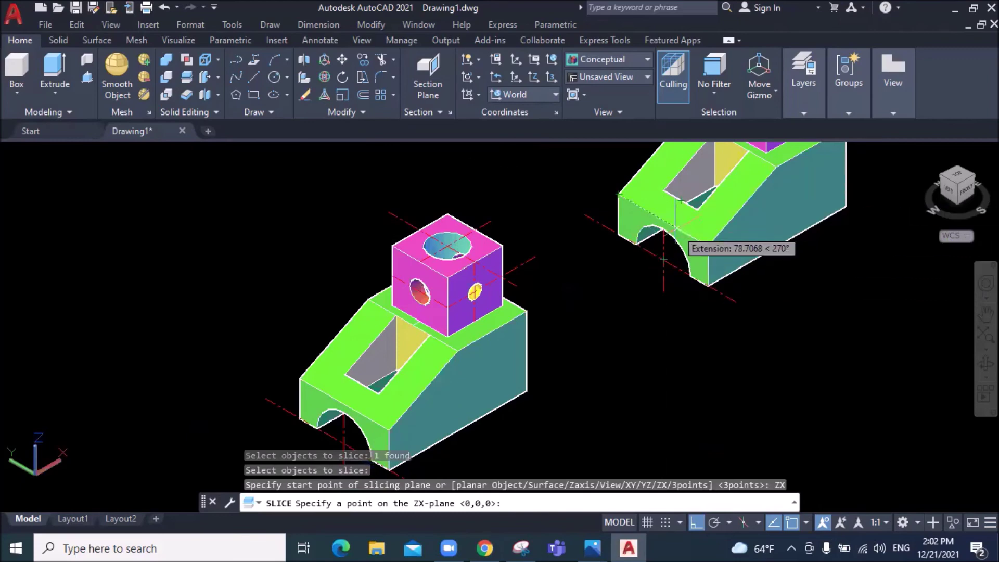
pyautogui.click(664, 259)
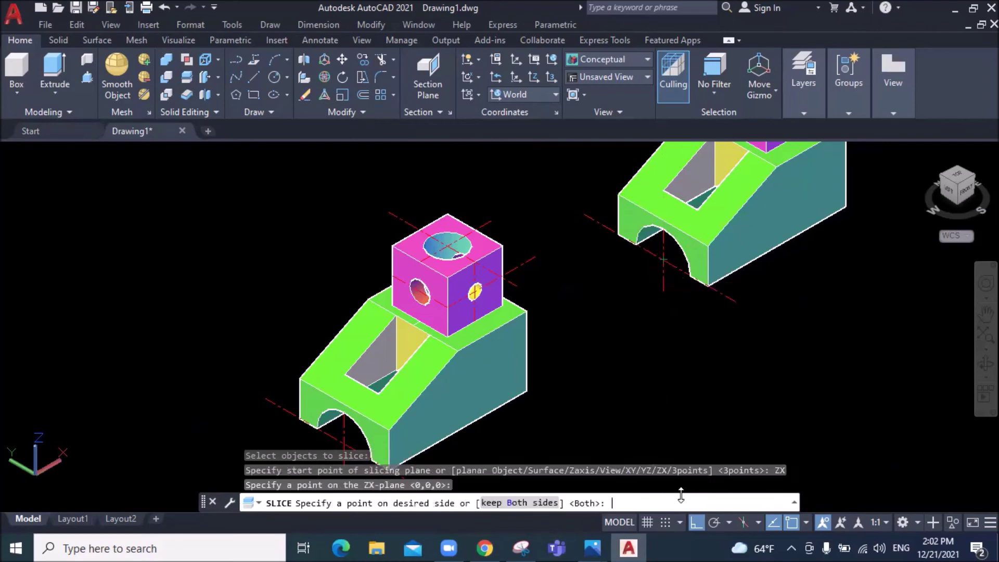
pyautogui.press('Return')
pyautogui.scroll(-3, 670, 424)
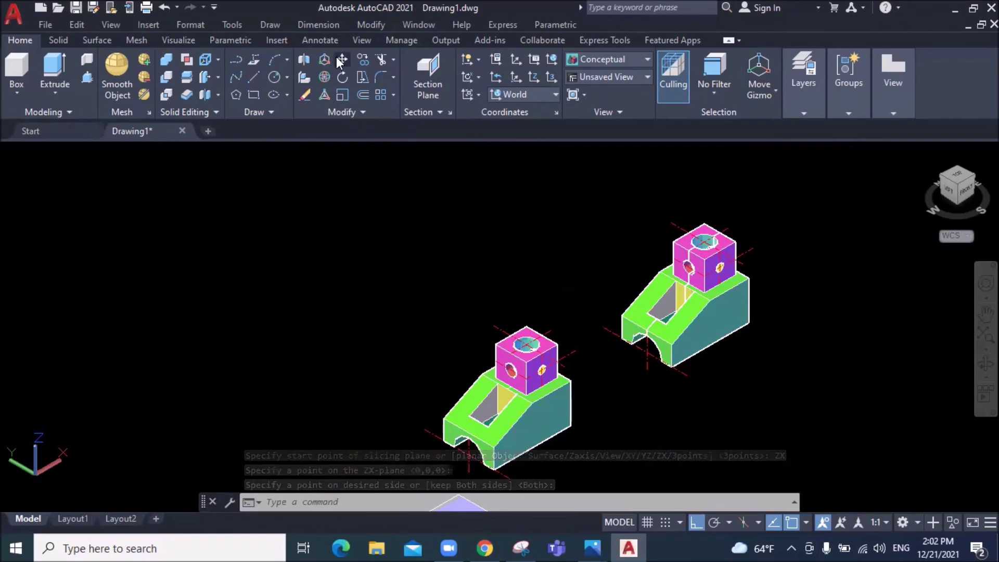
# Move one half of the sliced copy toward the upper right, then view the parts from the front
pyautogui.write('m')
pyautogui.press('Return')
pyautogui.click(721, 322)
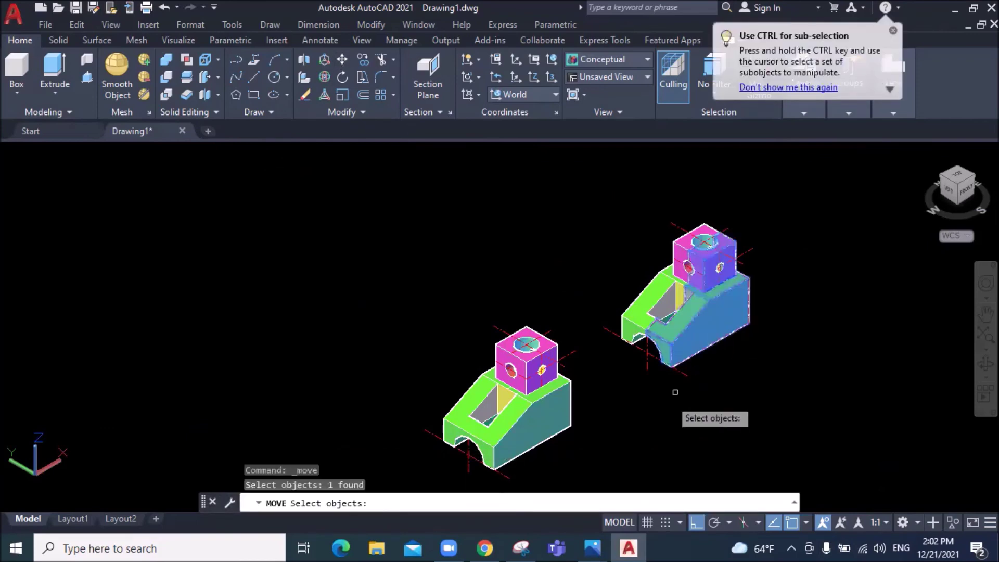
pyautogui.press('Return')
pyautogui.click(673, 367)
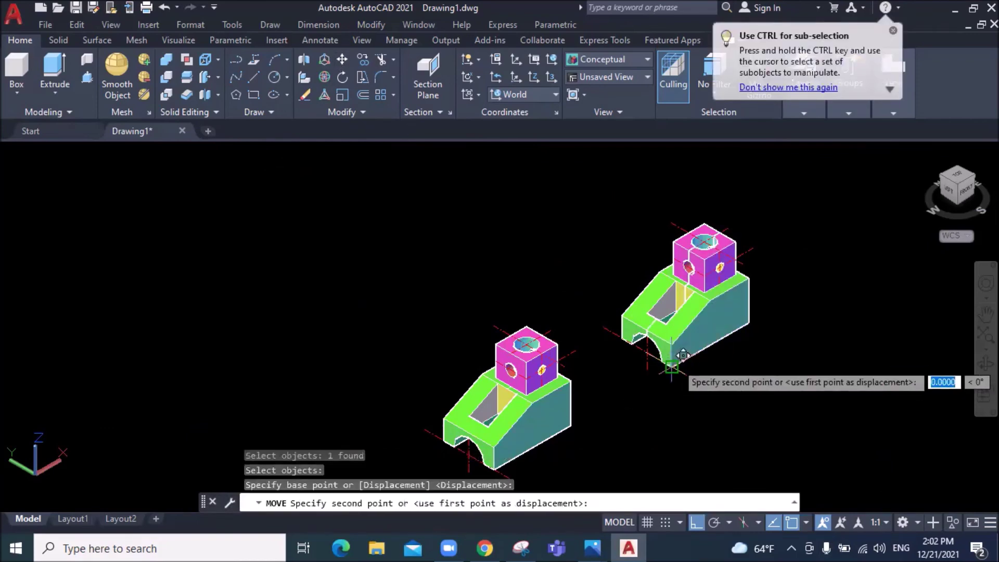
pyautogui.click(836, 246)
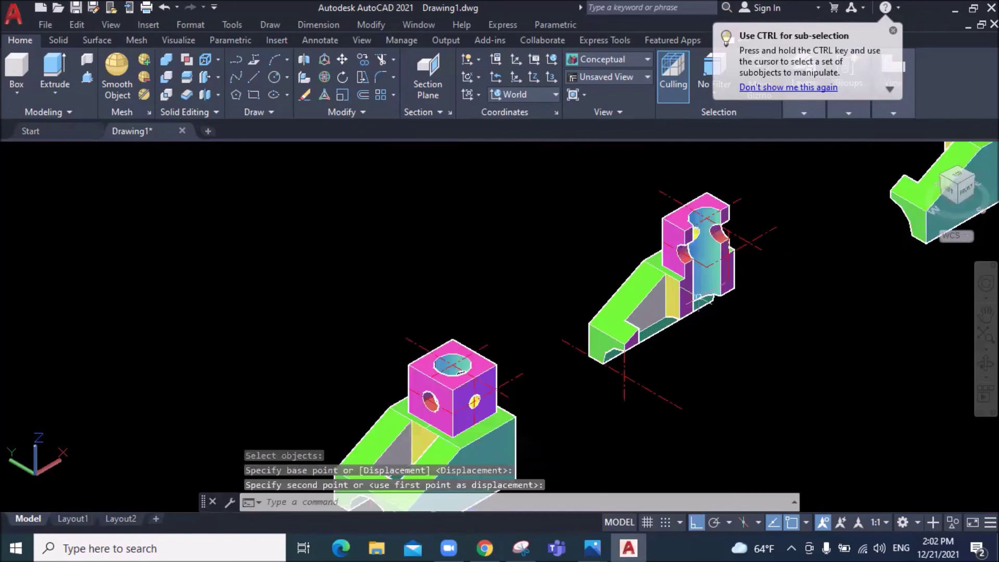
pyautogui.scroll(3, 695, 276)
pyautogui.scroll(2, 691, 267)
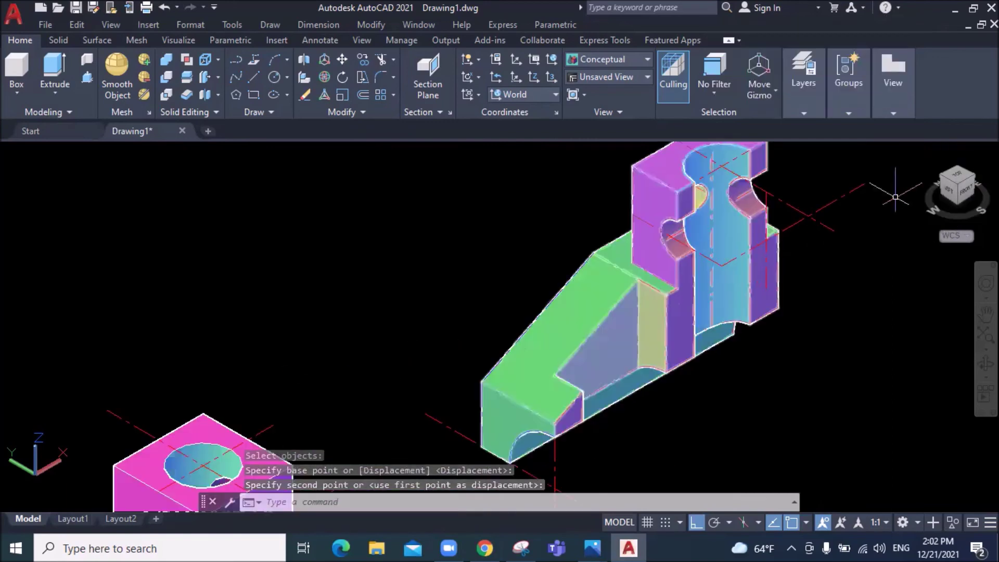
pyautogui.click(967, 192)
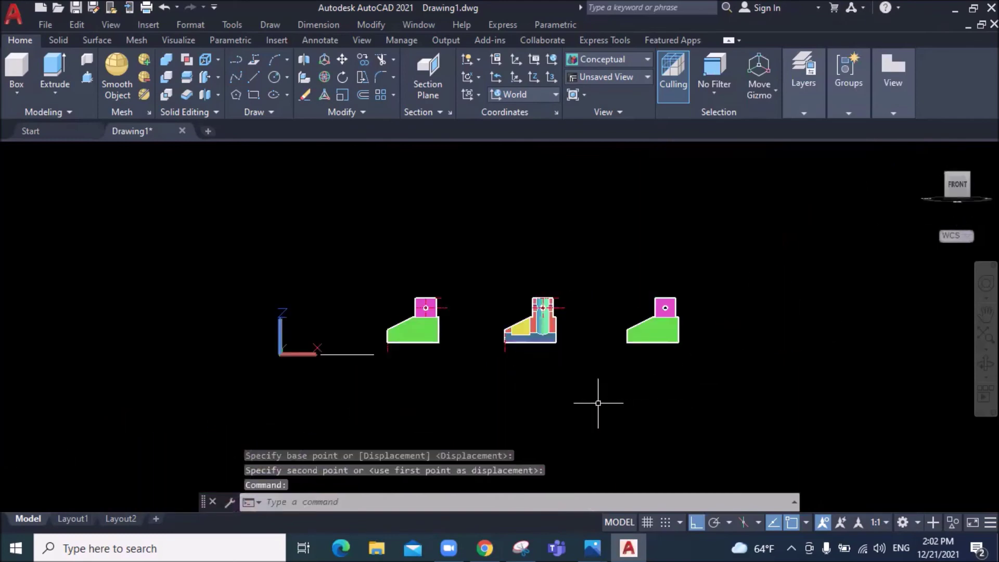
pyautogui.scroll(3, 536, 343)
pyautogui.scroll(3, 536, 343)
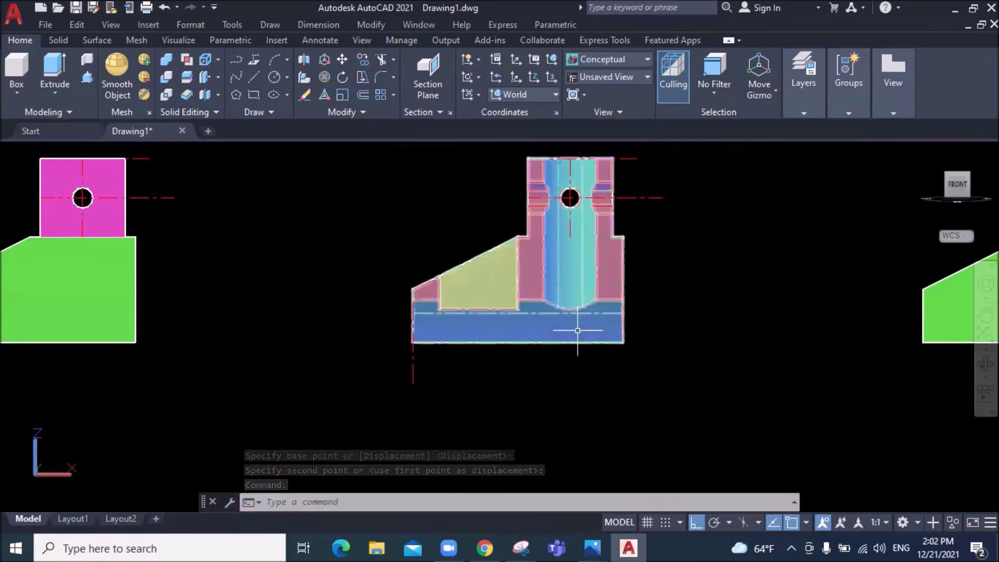
pyautogui.scroll(2, 577, 331)
pyautogui.scroll(-5, 578, 329)
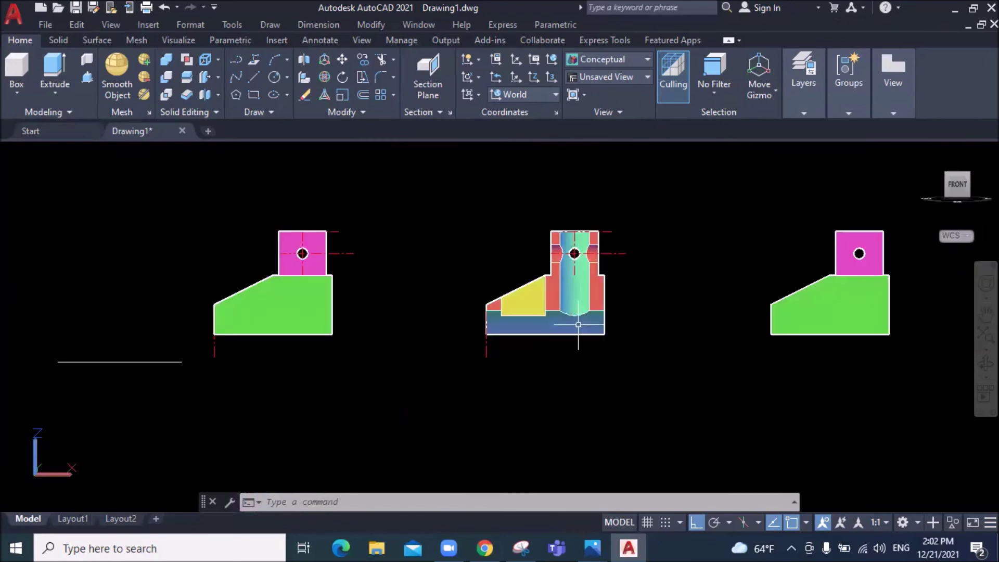
pyautogui.scroll(2, 582, 214)
pyautogui.scroll(2, 580, 223)
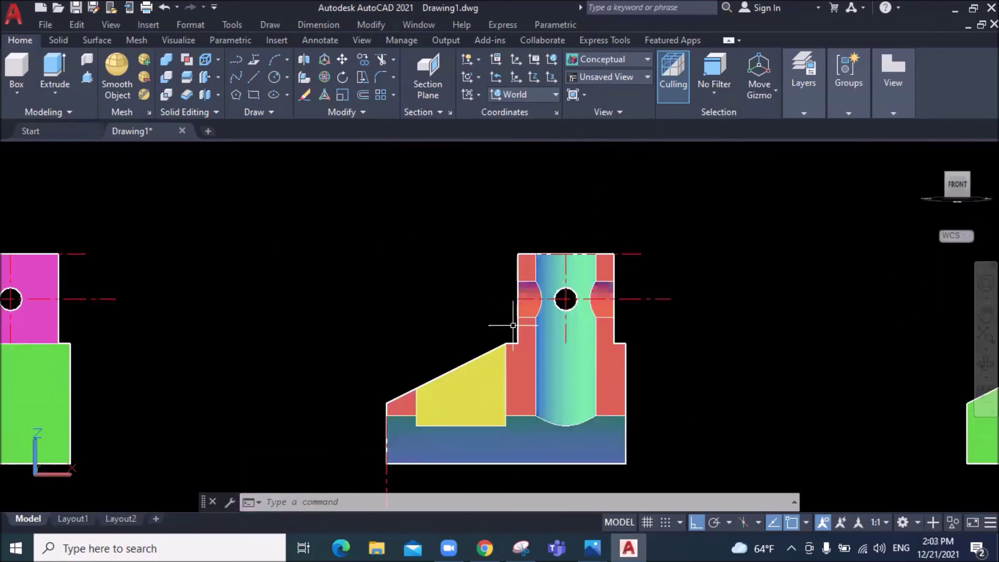
pyautogui.click(535, 302)
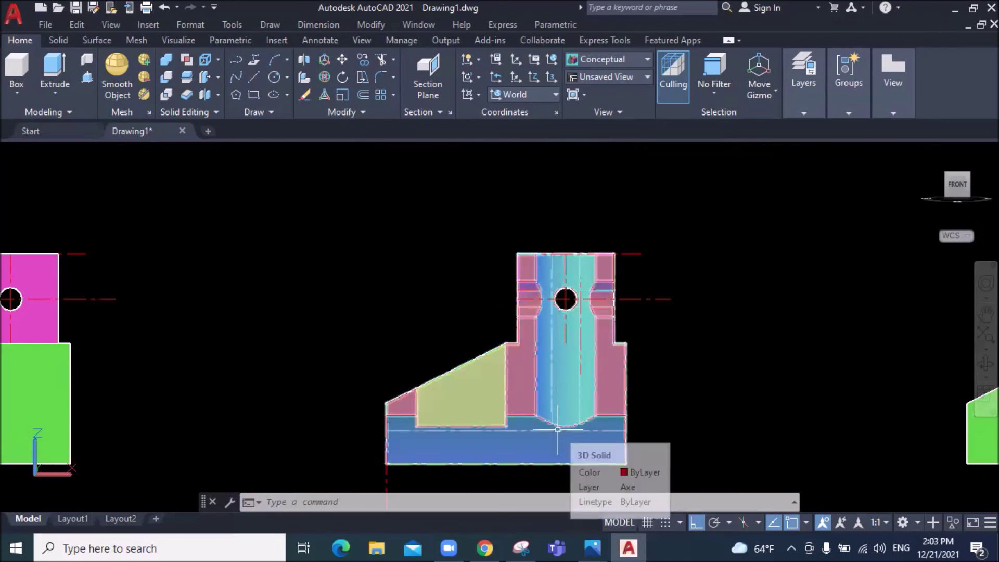
pyautogui.scroll(3, 509, 306)
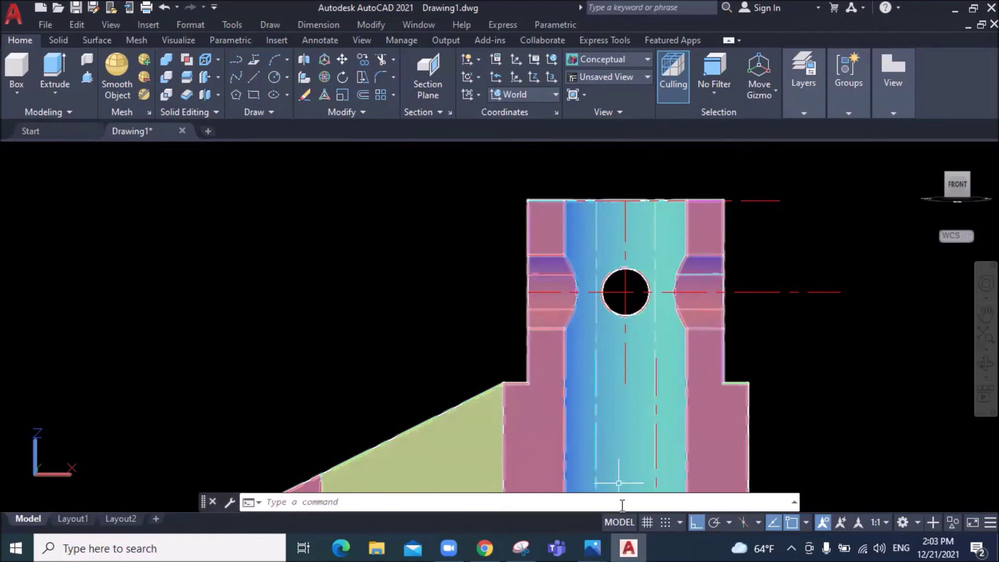
pyautogui.scroll(-2, 615, 336)
pyautogui.scroll(-2, 616, 336)
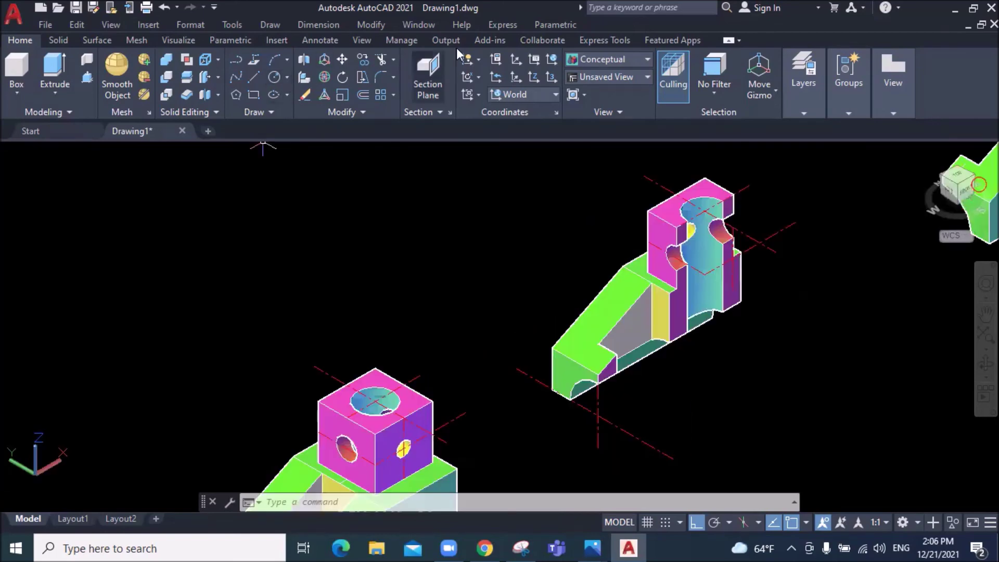
# Define a UCS with its origin at the cut-face corner and X and Y along that face
pyautogui.click(547, 77)
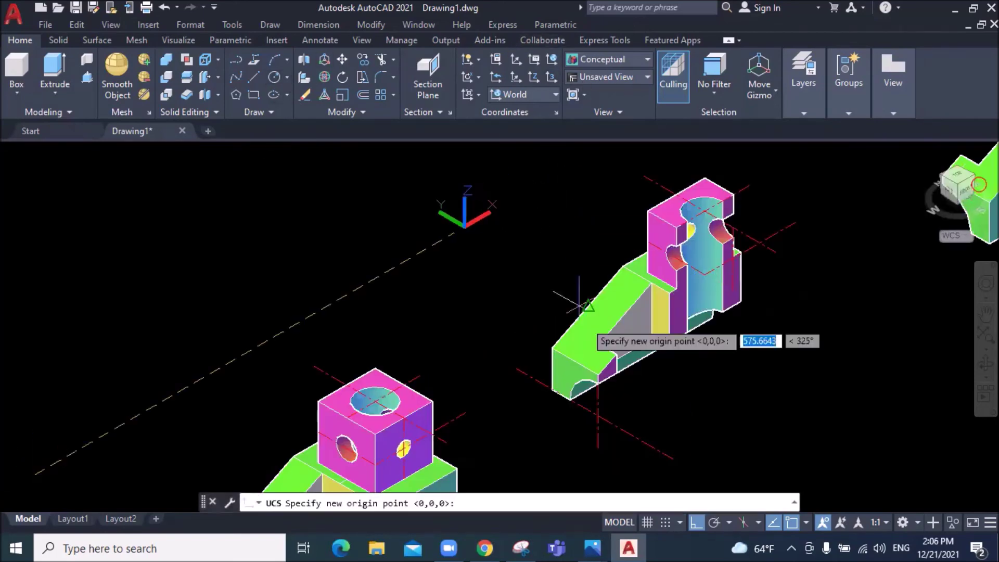
pyautogui.scroll(3, 684, 372)
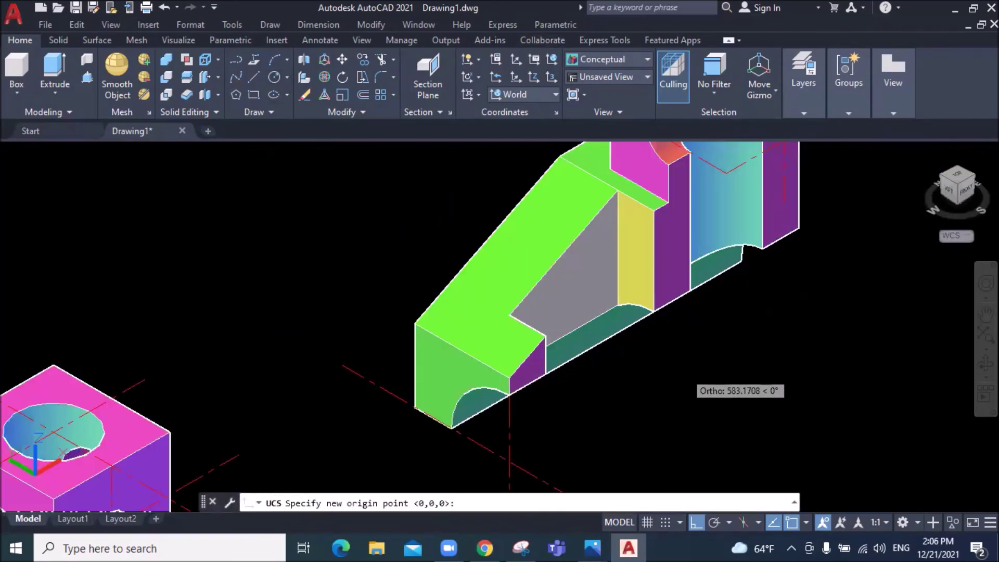
pyautogui.click(653, 311)
pyautogui.click(869, 215)
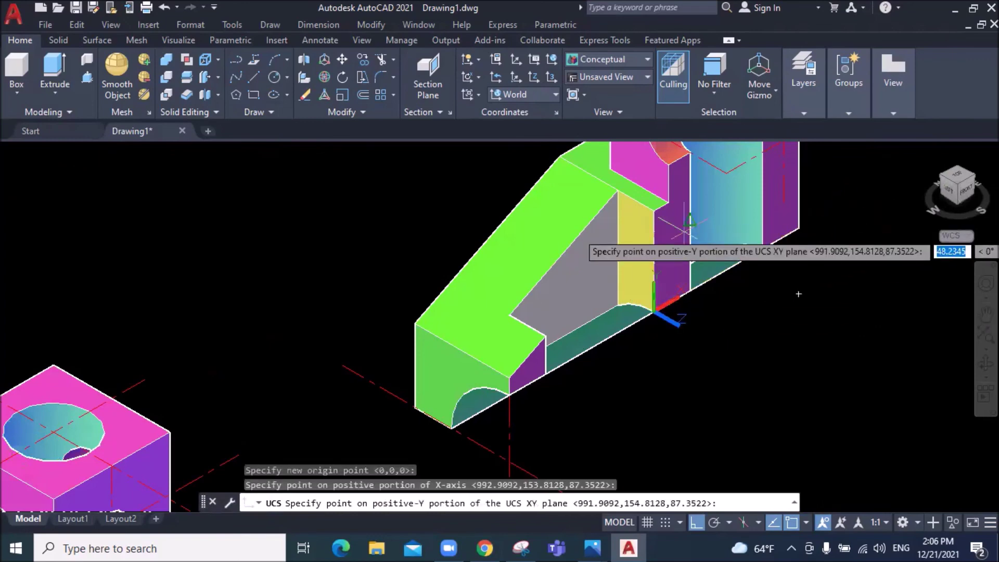
pyautogui.click(654, 211)
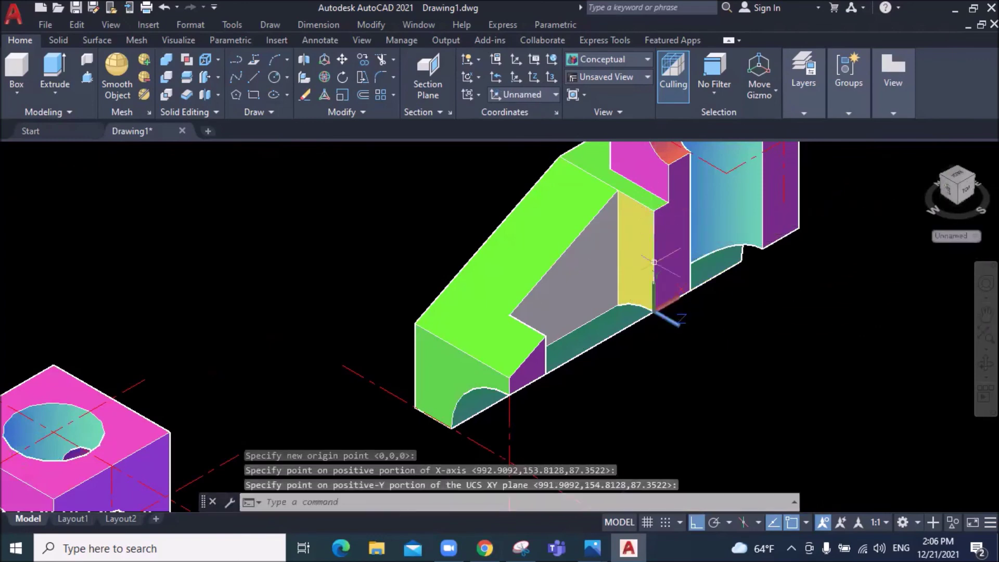
pyautogui.scroll(-2, 780, 327)
pyautogui.scroll(-1, 793, 323)
pyautogui.scroll(3, 829, 283)
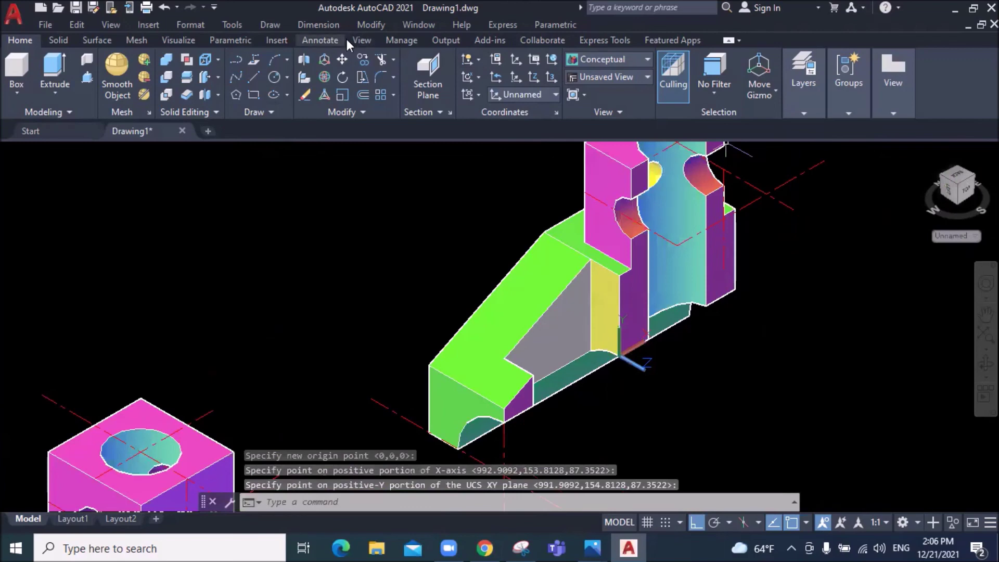
pyautogui.click(257, 111)
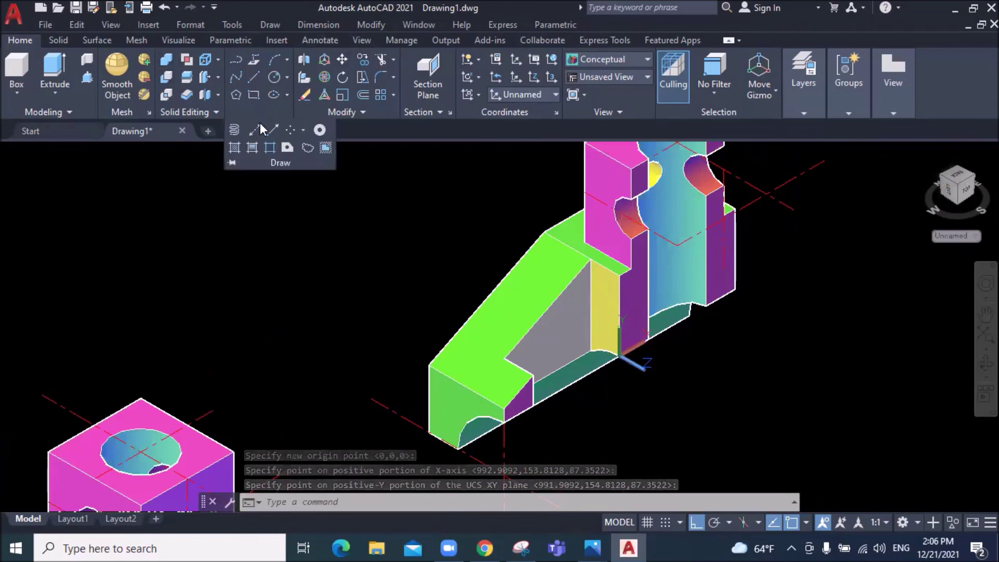
# Start a hatch and pick internal points on the two cut faces of the sliced bracket
pyautogui.click(234, 147)
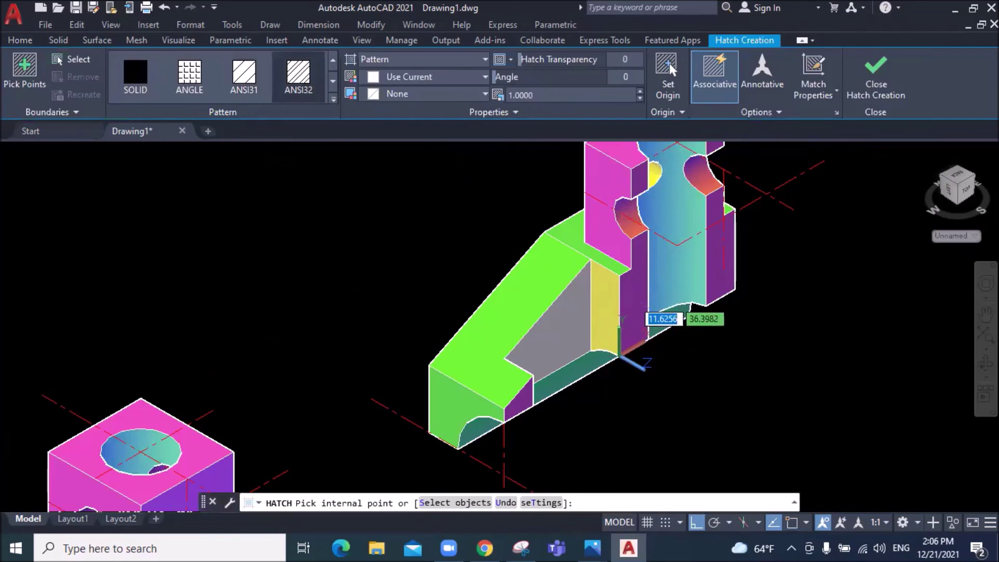
pyautogui.click(633, 300)
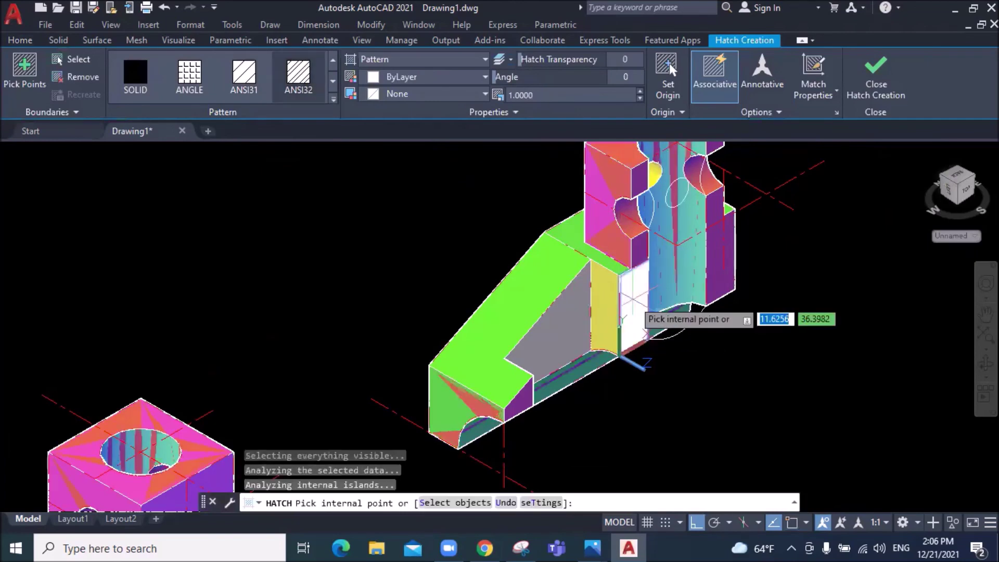
pyautogui.click(631, 274)
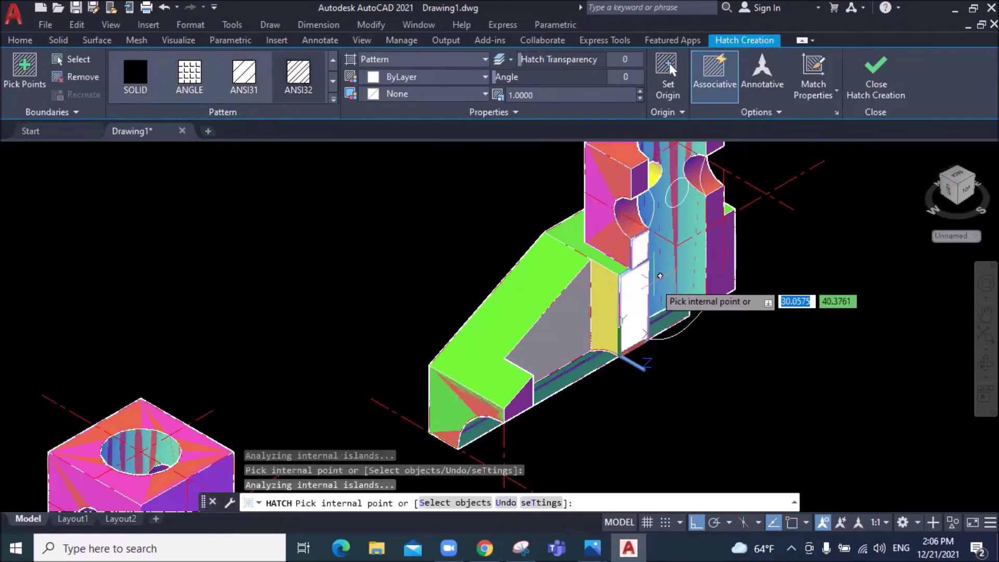
pyautogui.scroll(5, 630, 274)
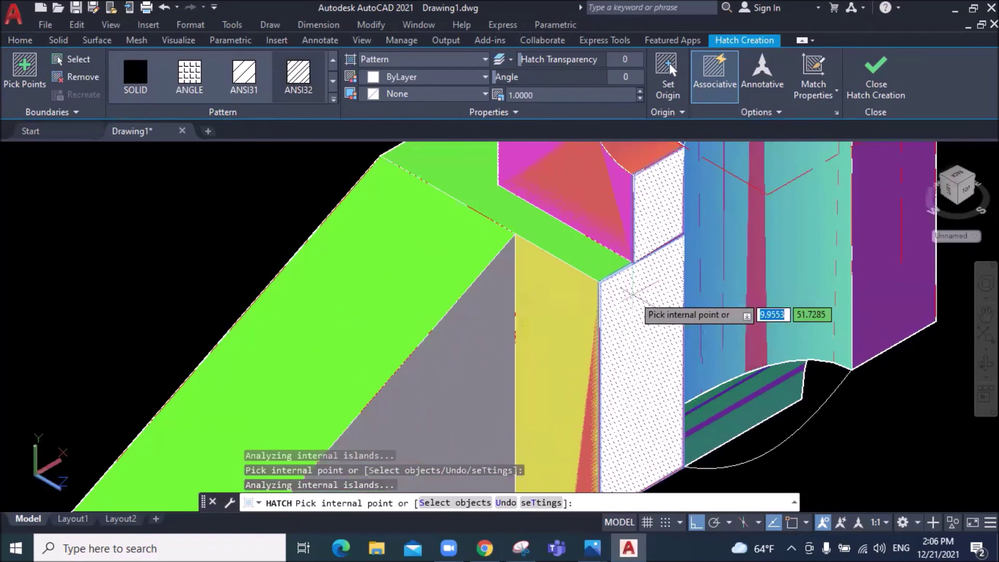
pyautogui.scroll(-2, 633, 294)
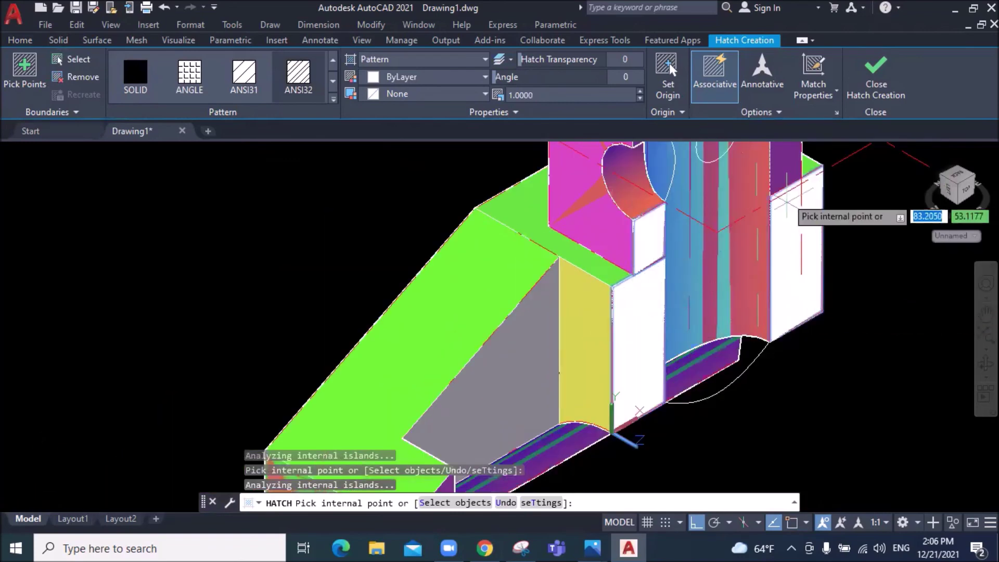
pyautogui.scroll(-4, 787, 203)
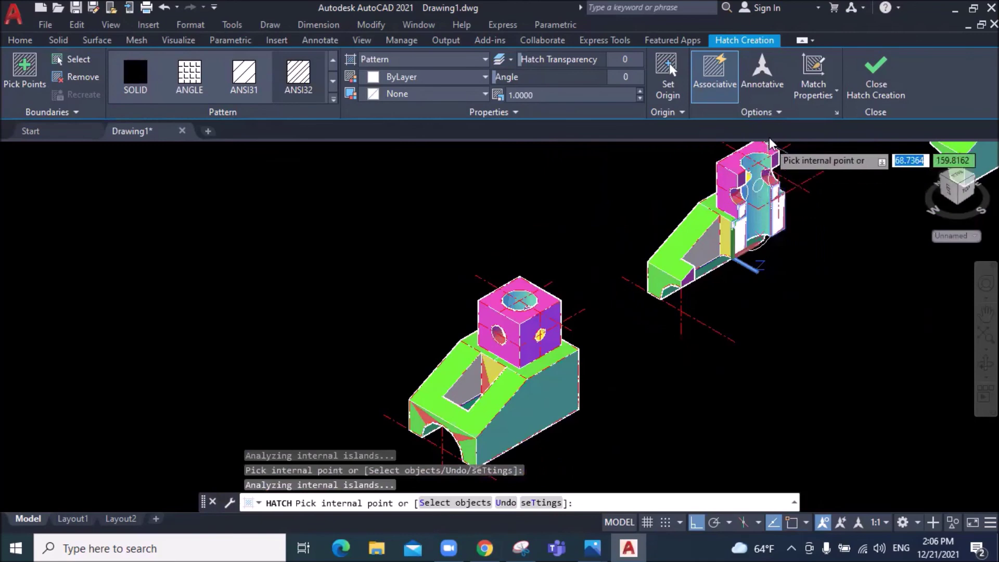
pyautogui.scroll(3, 762, 159)
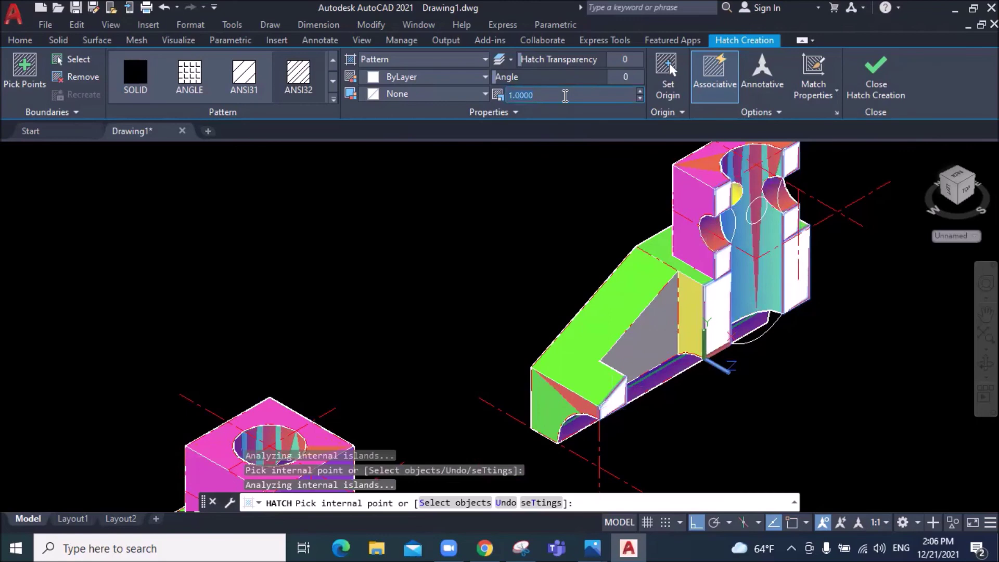
# Apply the ANSI32 hatch at scale 40 in yellow and finish it
pyautogui.press('Return')
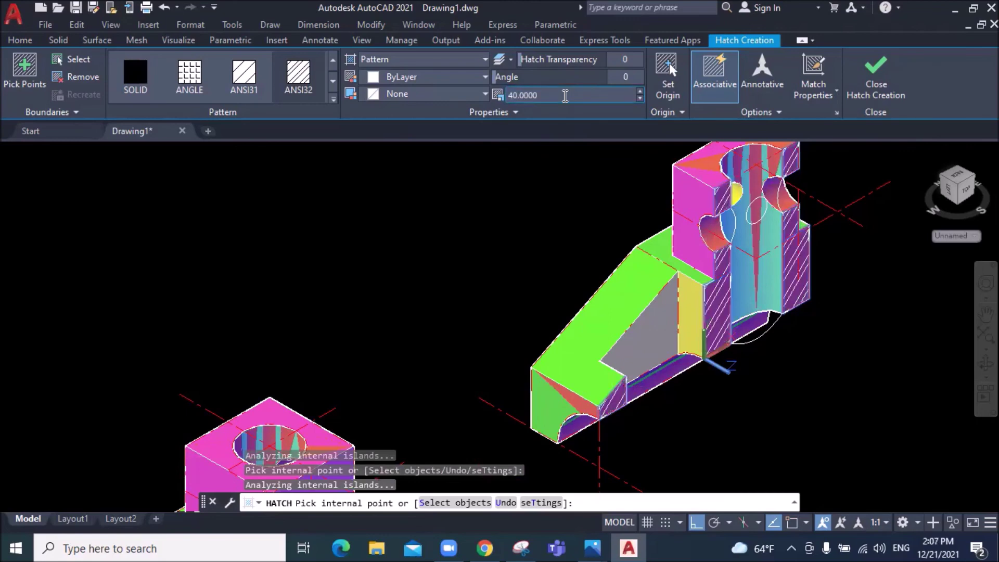
pyautogui.click(427, 87)
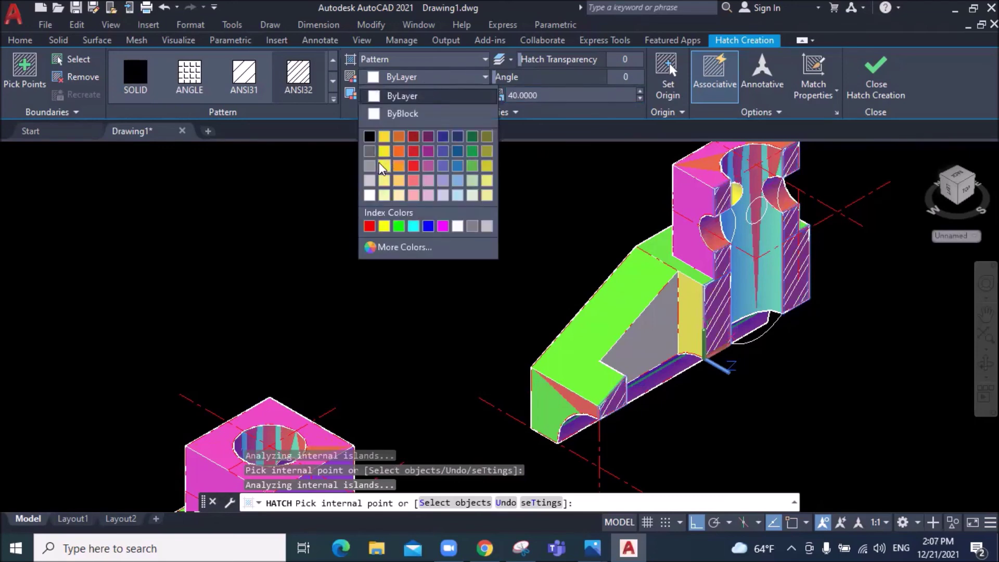
pyautogui.click(384, 137)
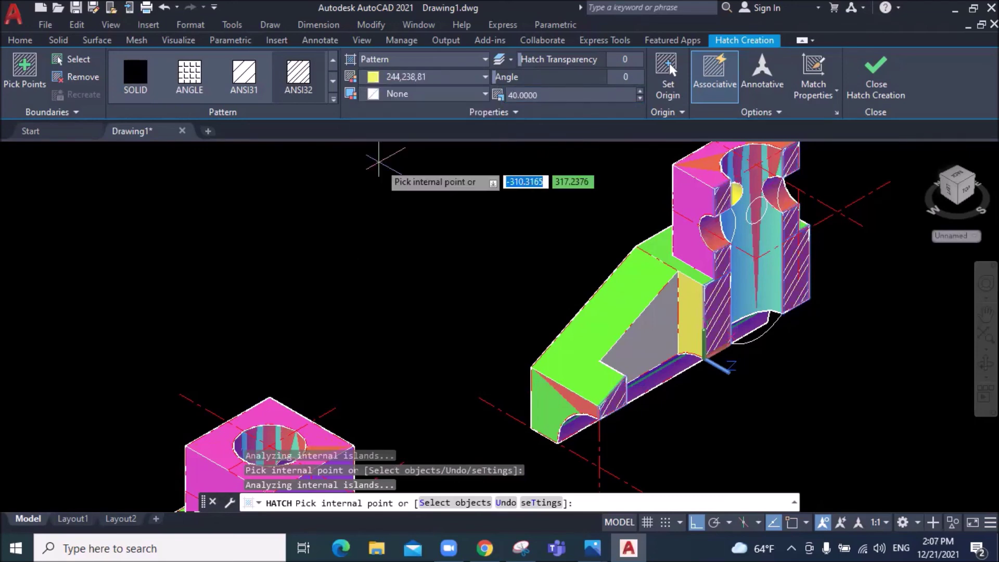
pyautogui.click(855, 92)
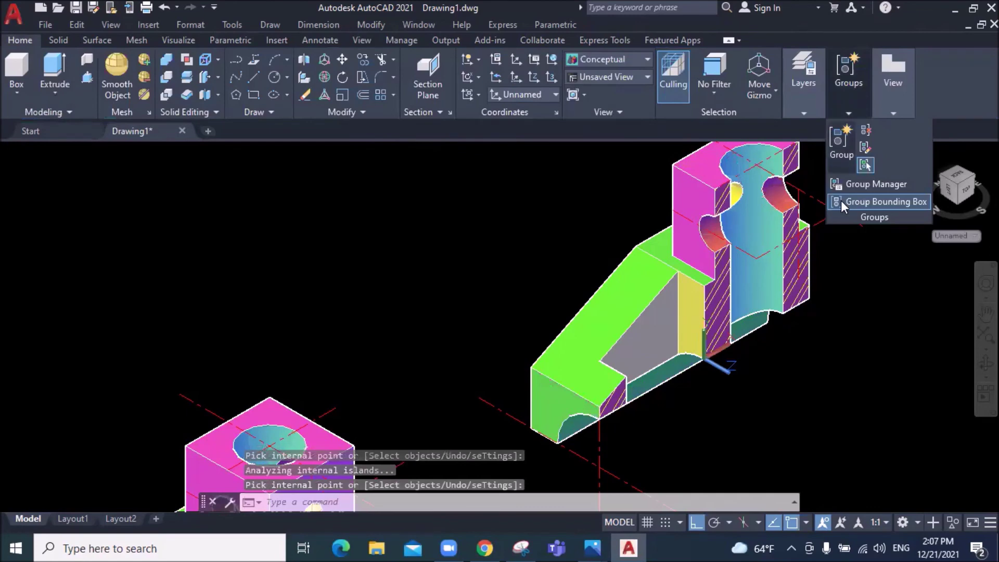
# Zoom around the cut faces, then select and deselect the bracket solid
pyautogui.click(828, 325)
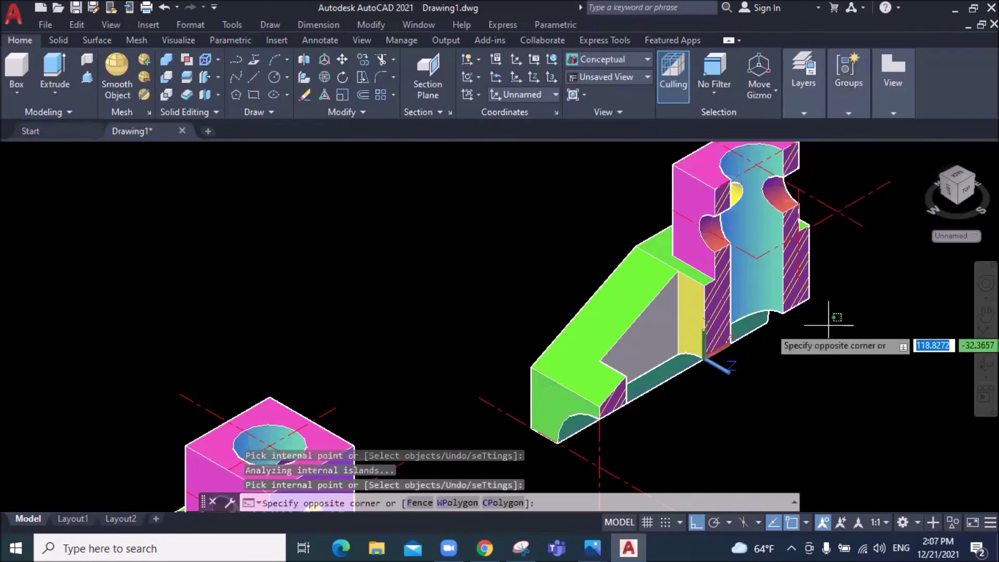
pyautogui.click(752, 417)
pyautogui.scroll(3, 803, 257)
pyautogui.scroll(-5, 803, 256)
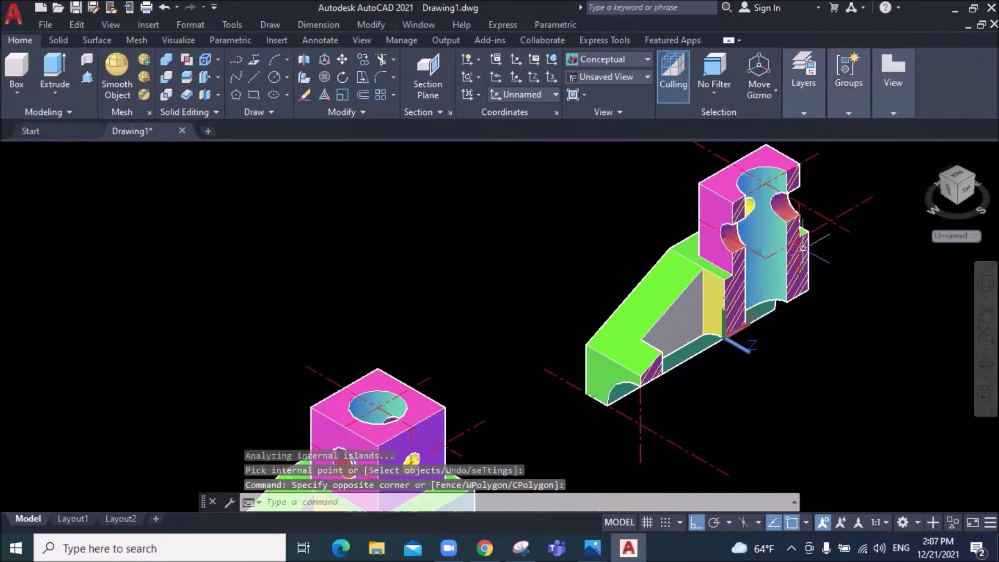
pyautogui.scroll(4, 811, 168)
pyautogui.scroll(-4, 811, 169)
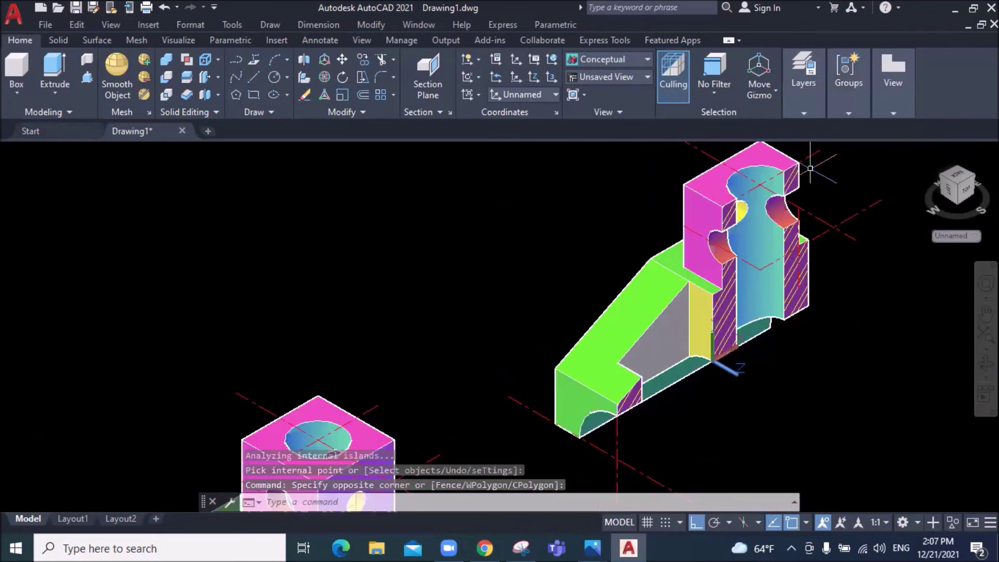
pyautogui.click(710, 293)
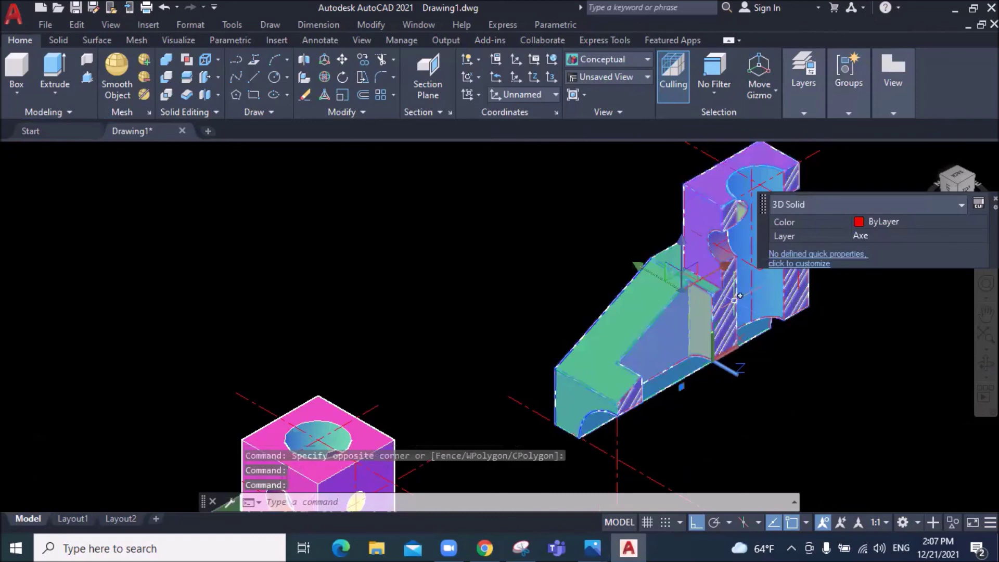
pyautogui.press('Escape')
pyautogui.press('Escape')
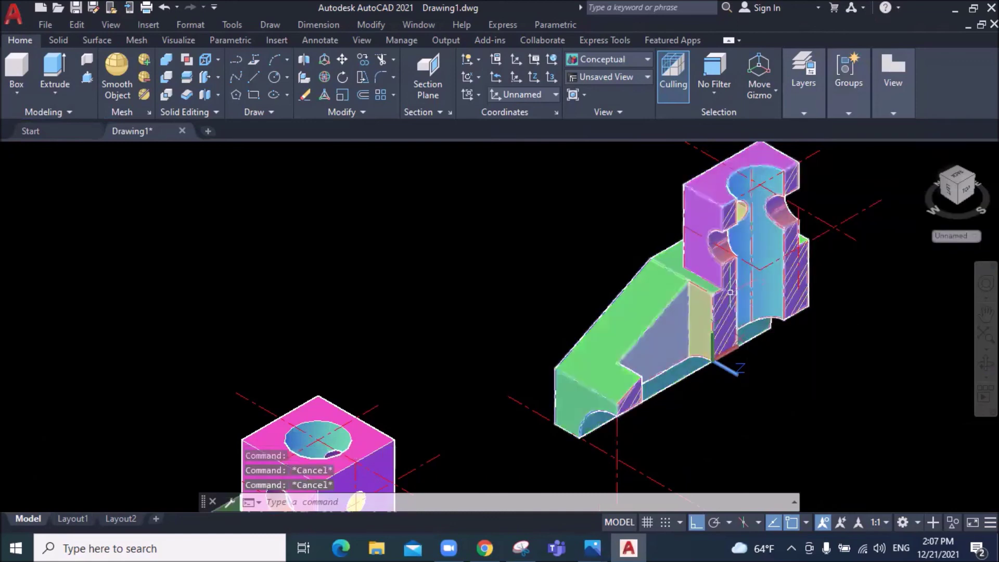
# Reapply ANSI32 to the section hatch and change its scale to 20
pyautogui.click(728, 290)
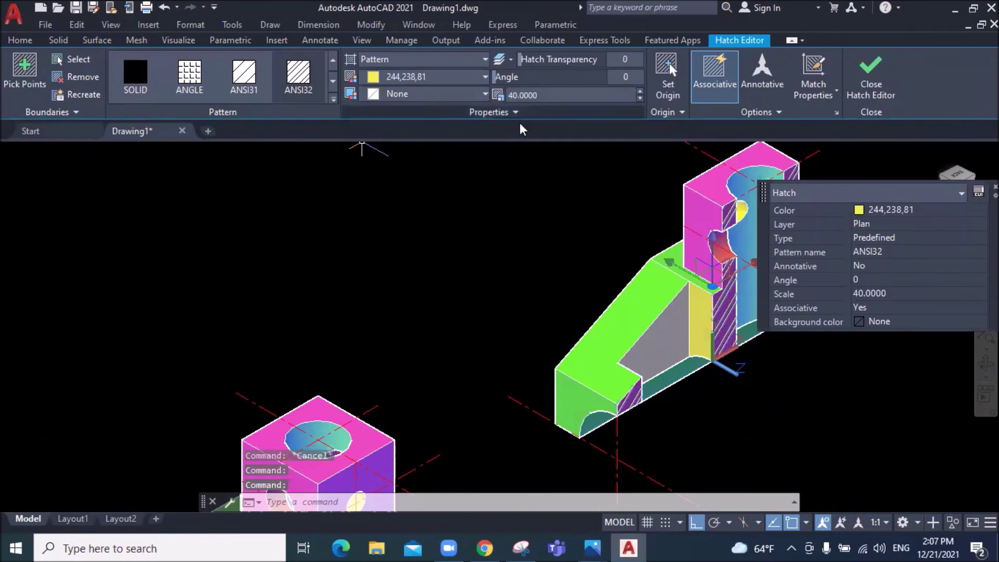
pyautogui.click(544, 96)
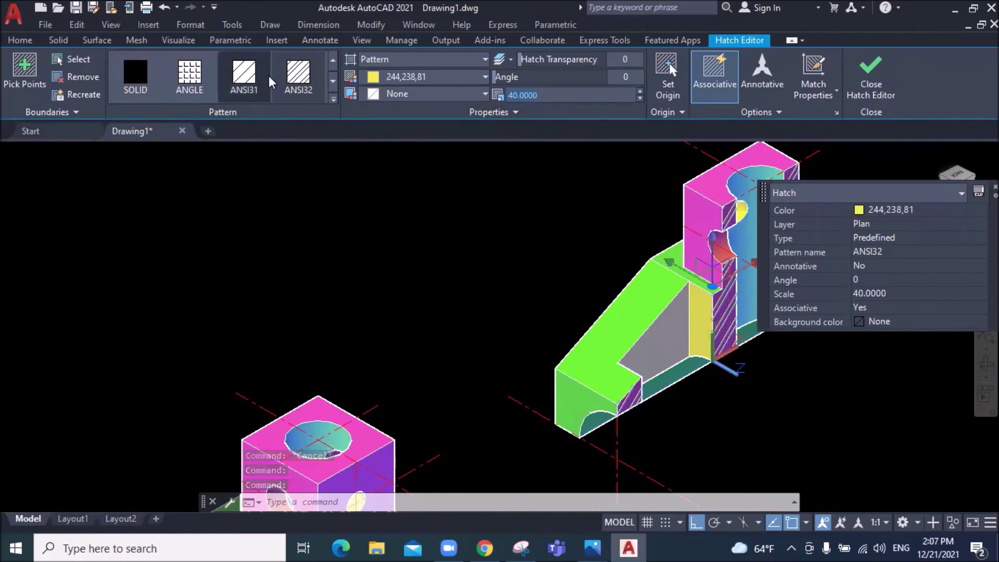
pyautogui.click(306, 77)
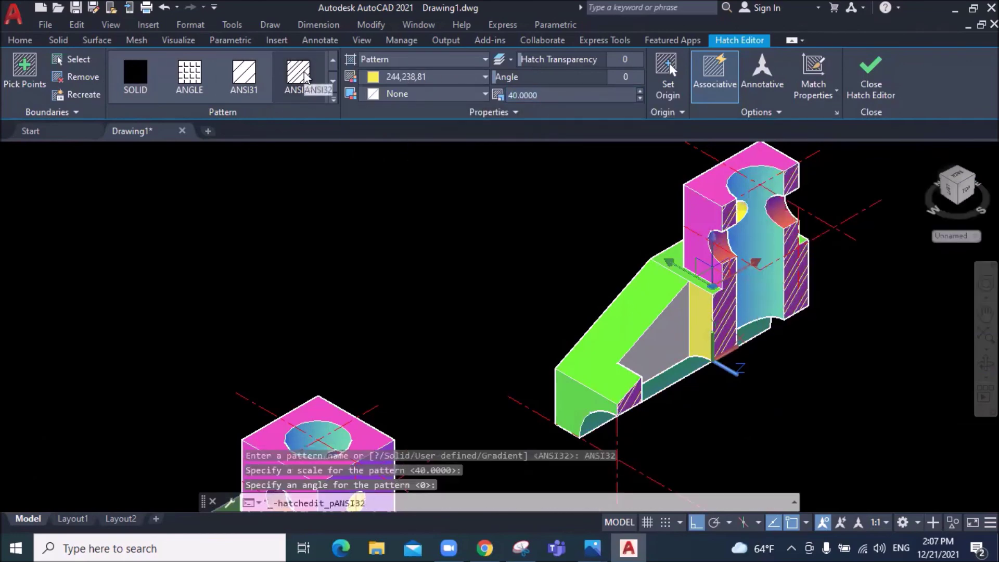
pyautogui.click(536, 94)
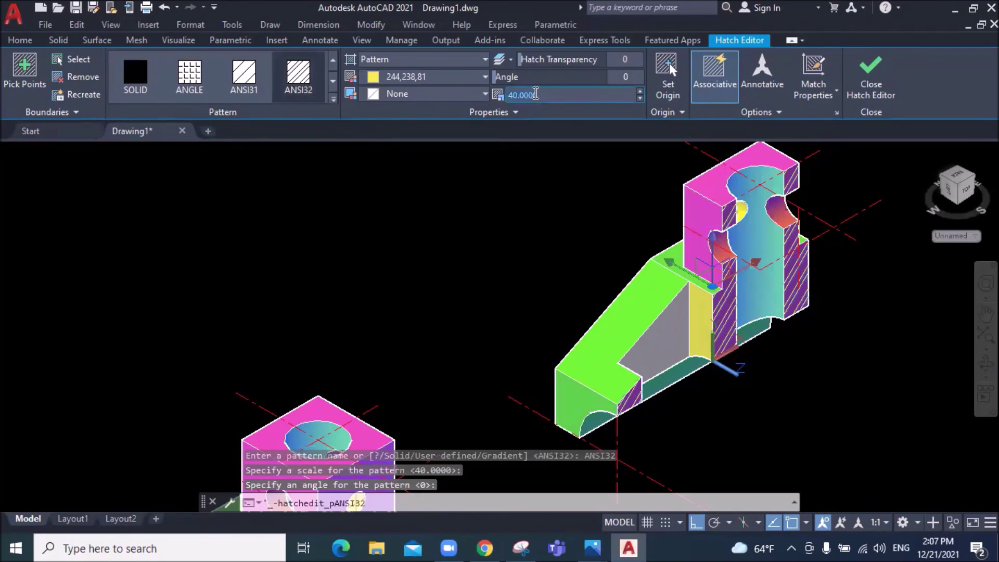
pyautogui.write('20')
pyautogui.press('Return')
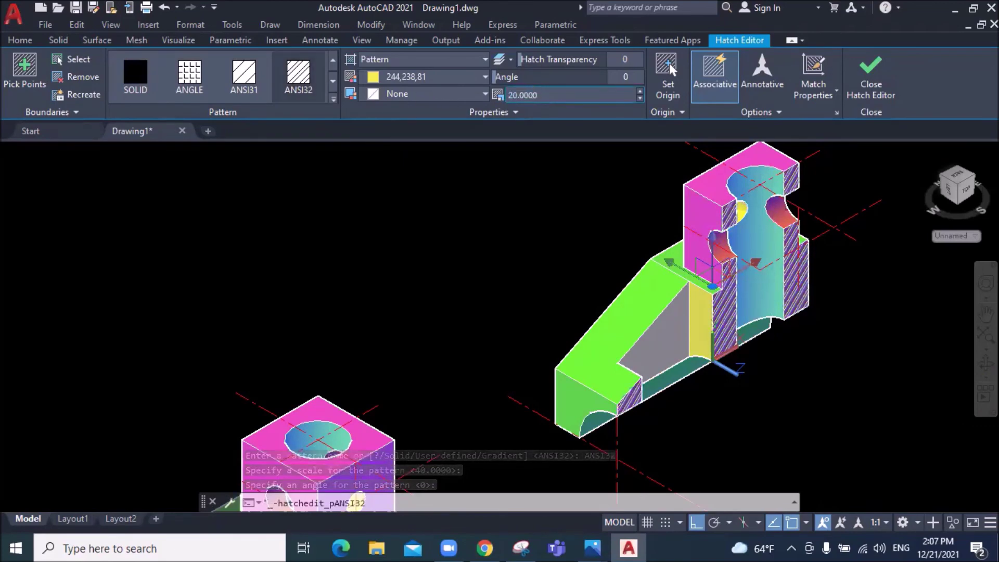
pyautogui.click(736, 413)
pyautogui.press('Escape')
pyautogui.press('Escape')
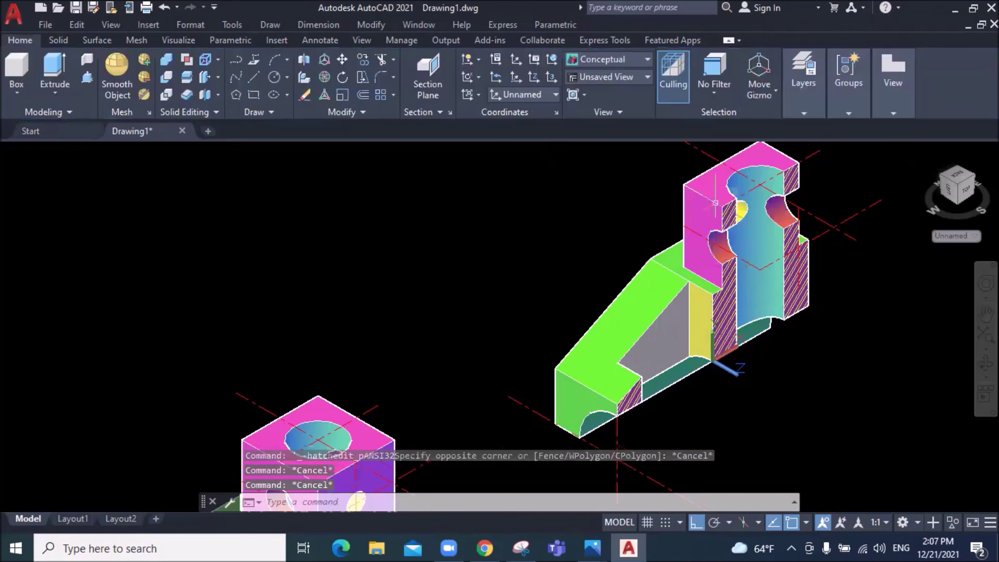
pyautogui.scroll(-5, 781, 301)
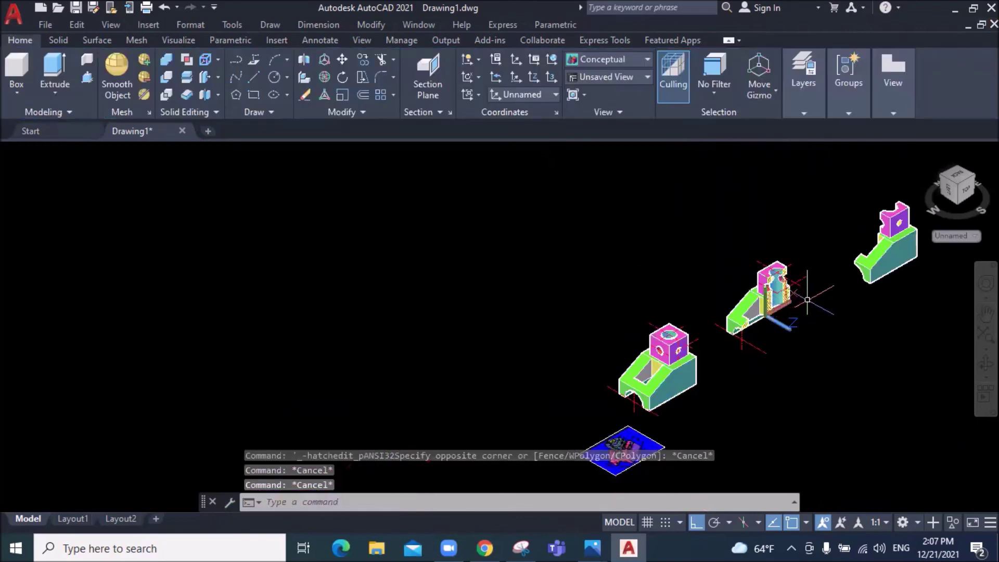